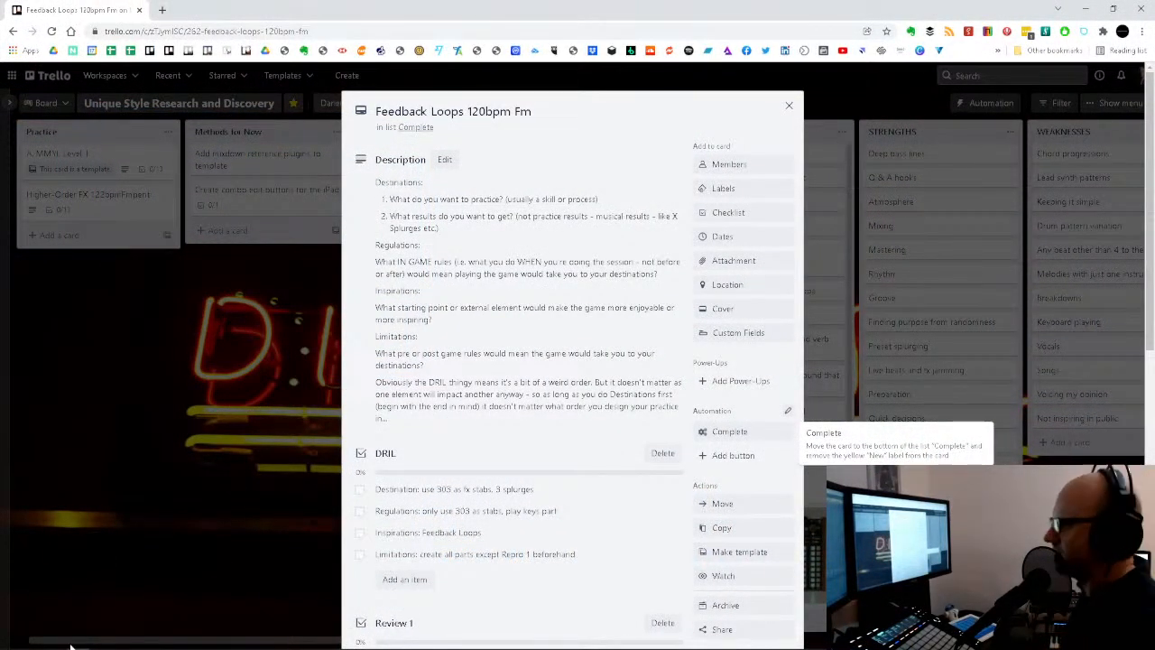
# Step: Read through the DRIL and Review 1 to 3 checklists of the Feedback Loops 120bpm Fm card and close it
pyautogui.scroll(-5, 446, 367)
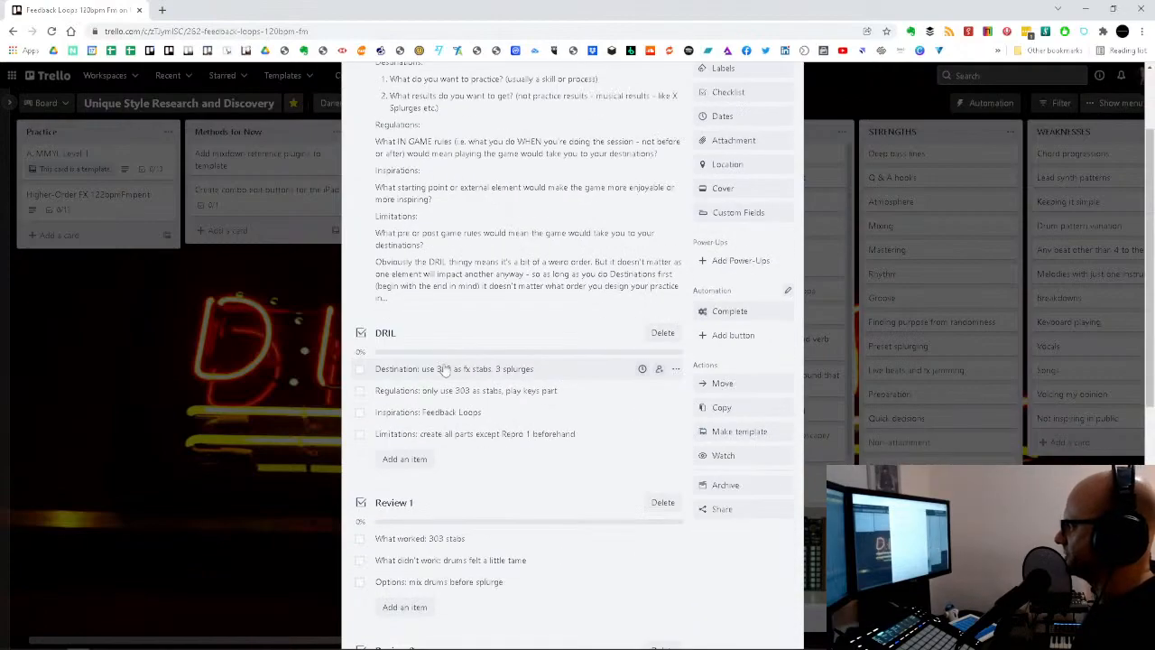
pyautogui.scroll(5, 478, 369)
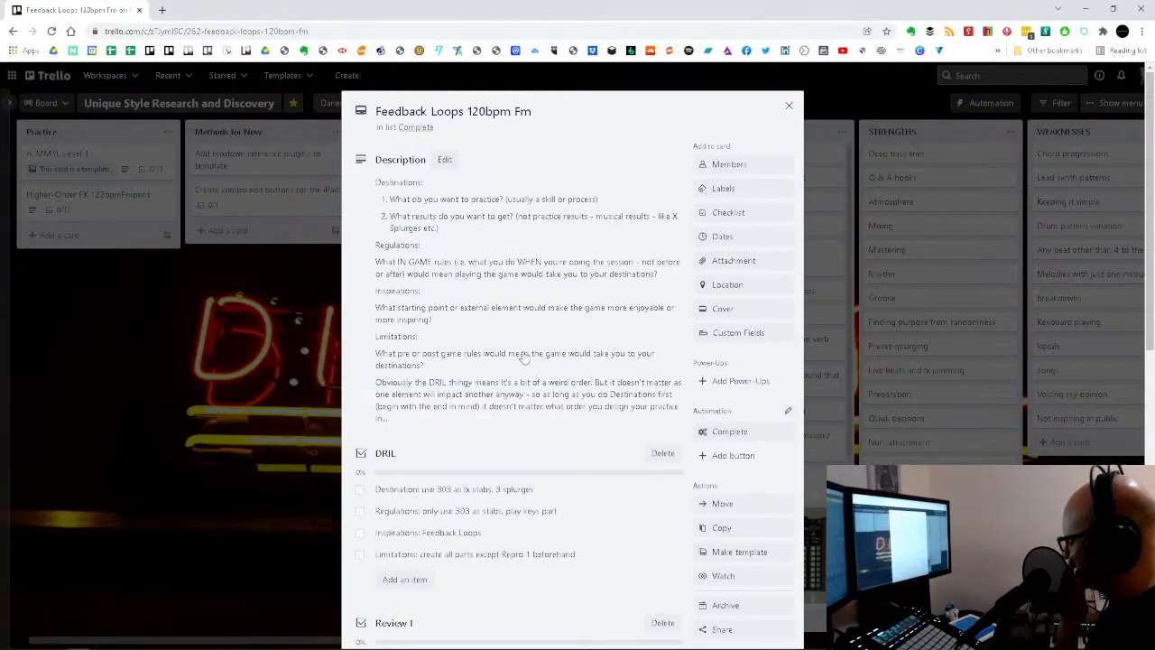
pyautogui.scroll(-8, 640, 268)
pyautogui.scroll(8, 640, 268)
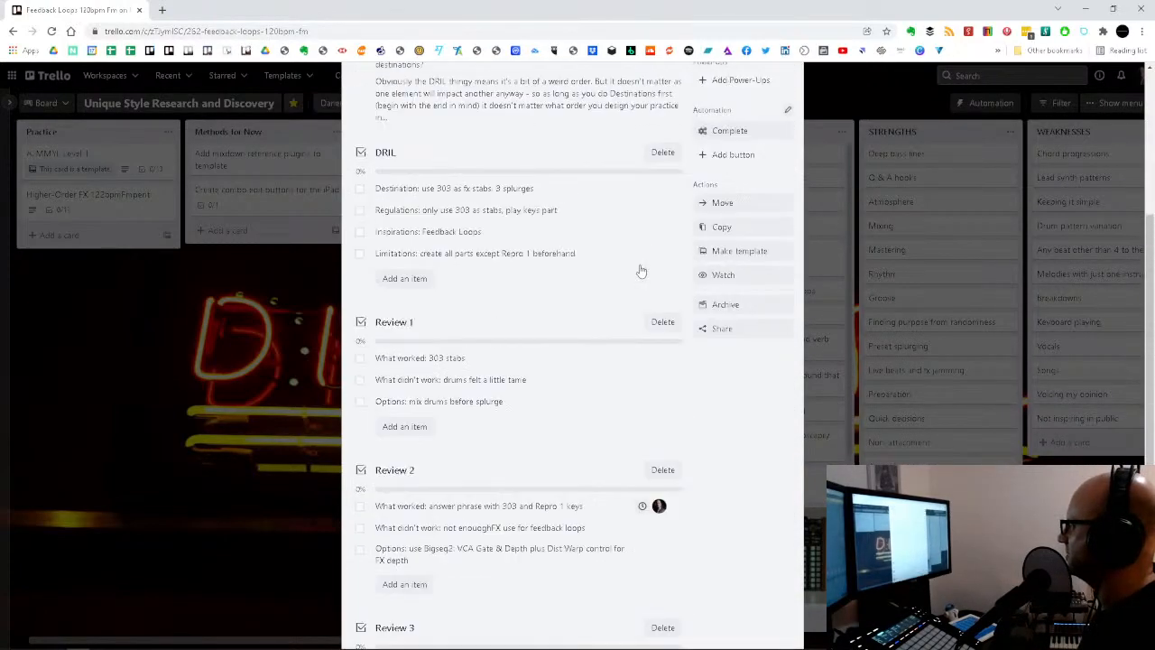
pyautogui.scroll(-3, 640, 268)
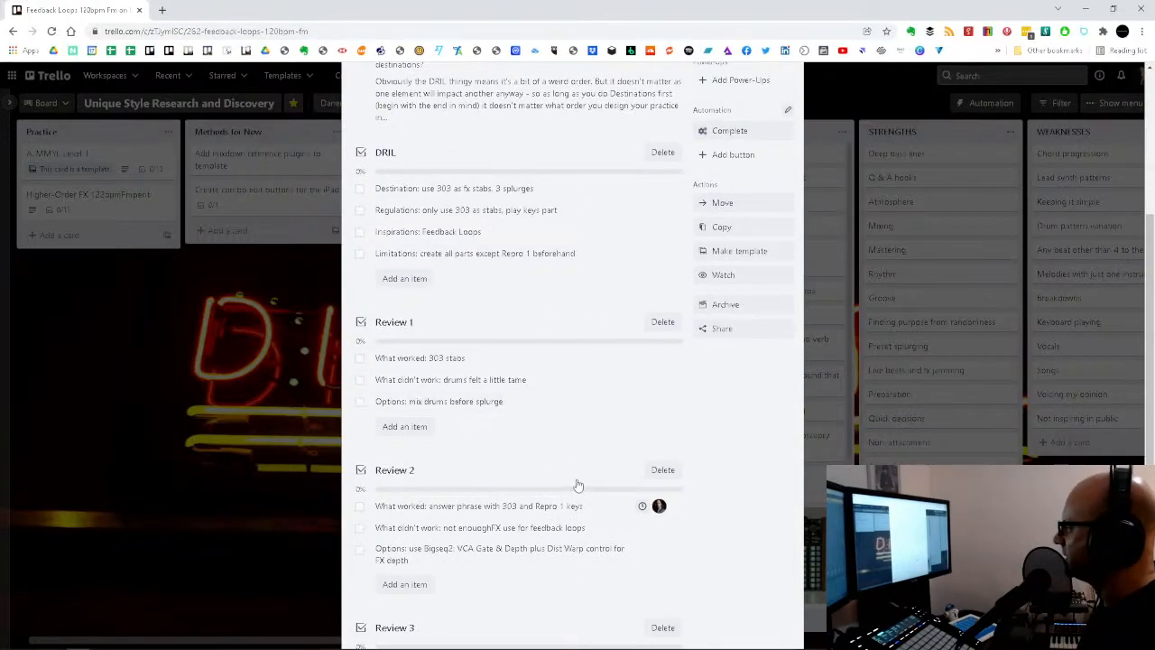
pyautogui.scroll(-2, 576, 480)
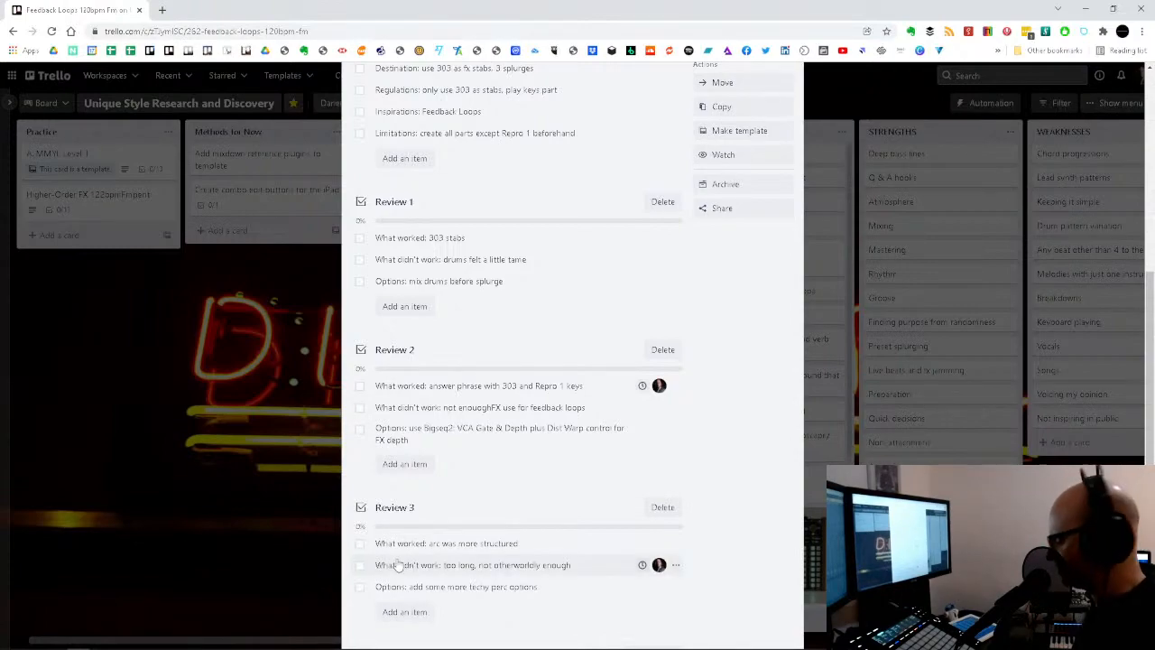
pyautogui.scroll(1, 404, 552)
pyautogui.scroll(-2, 436, 541)
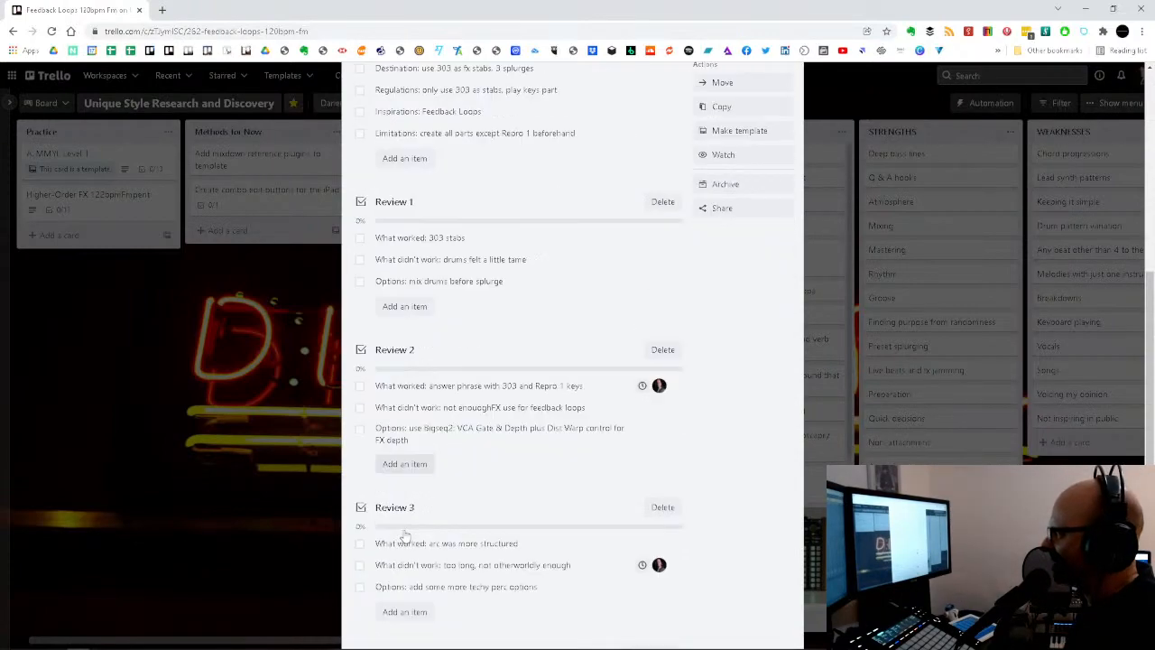
pyautogui.scroll(-2, 434, 541)
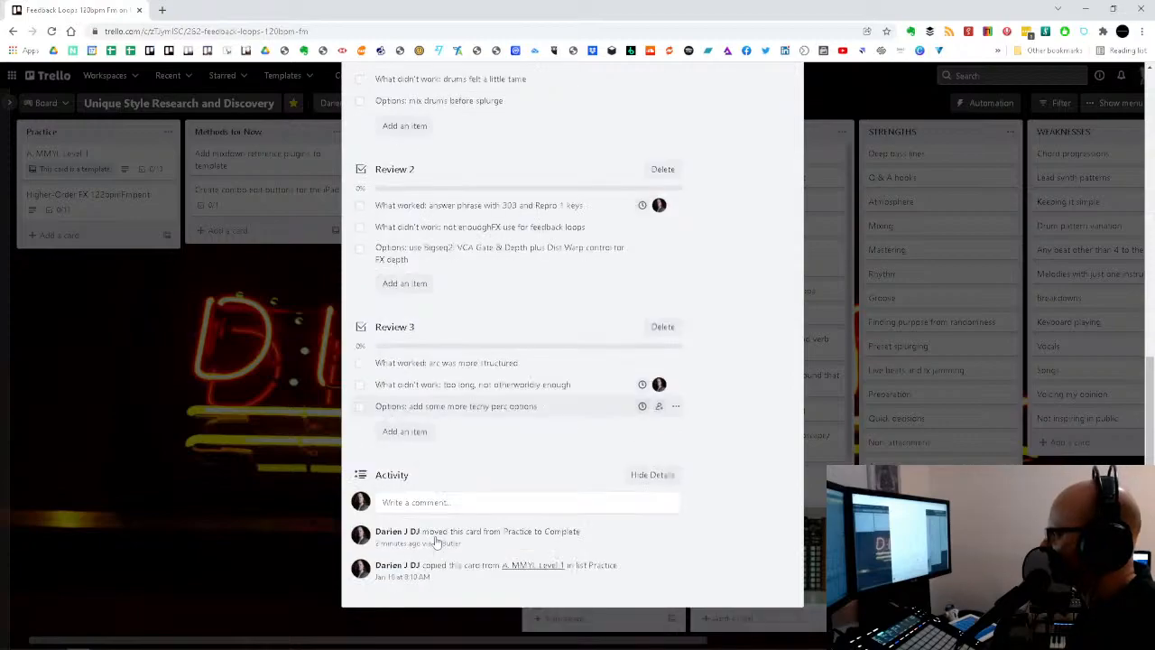
pyautogui.scroll(3, 425, 541)
pyautogui.click(293, 512)
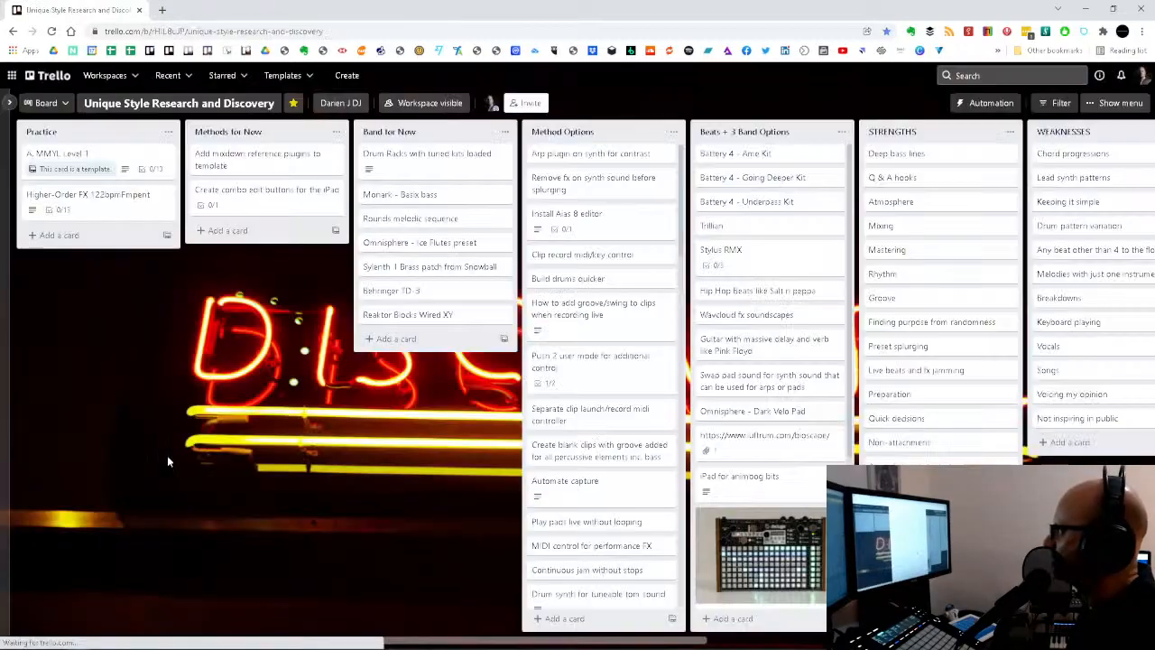
# Step: Look over the DRIL and review checklists of the Higher-Order FX 122bpmFmpent card in the Practice list, and close it
pyautogui.click(94, 209)
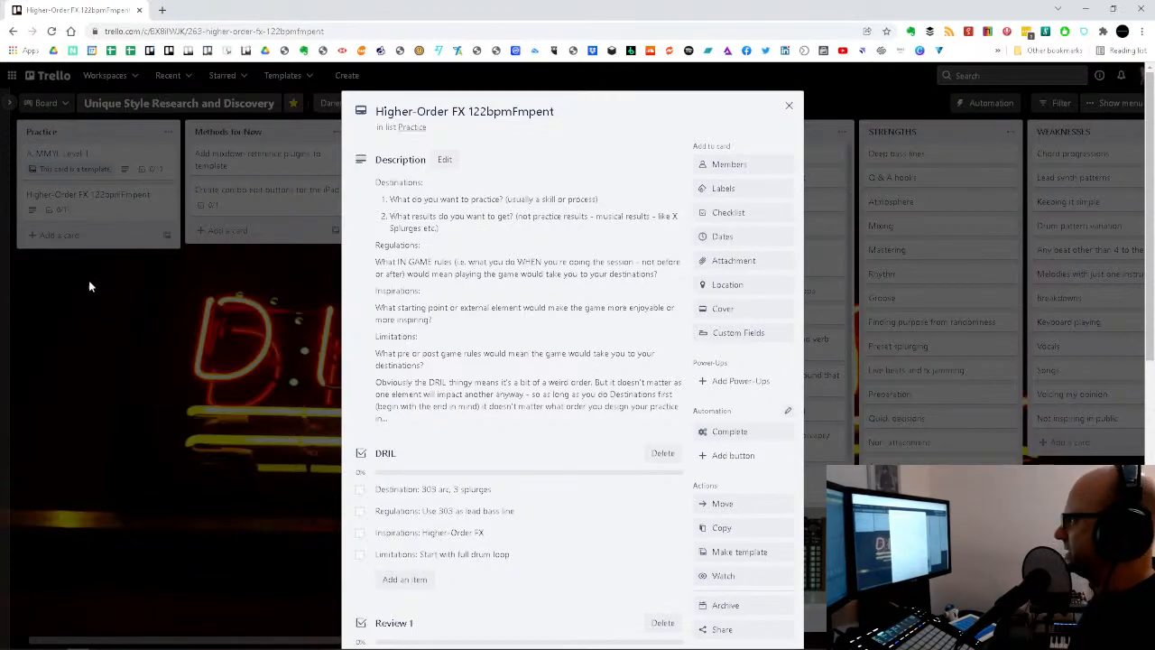
pyautogui.scroll(-5, 305, 307)
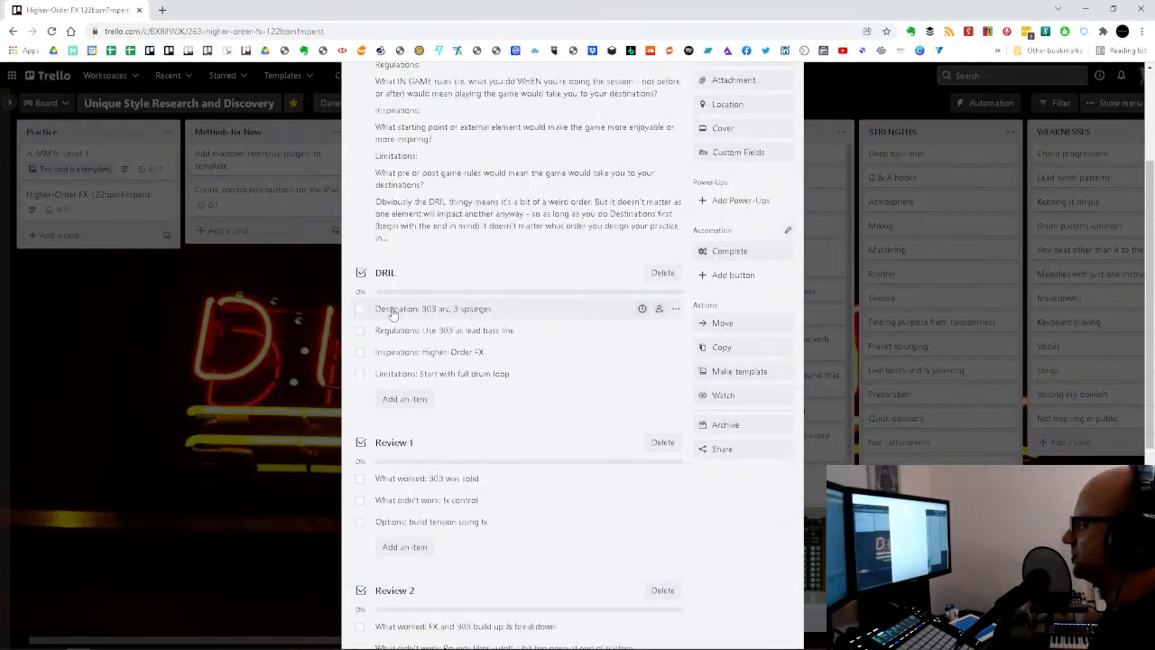
pyautogui.scroll(5, 421, 309)
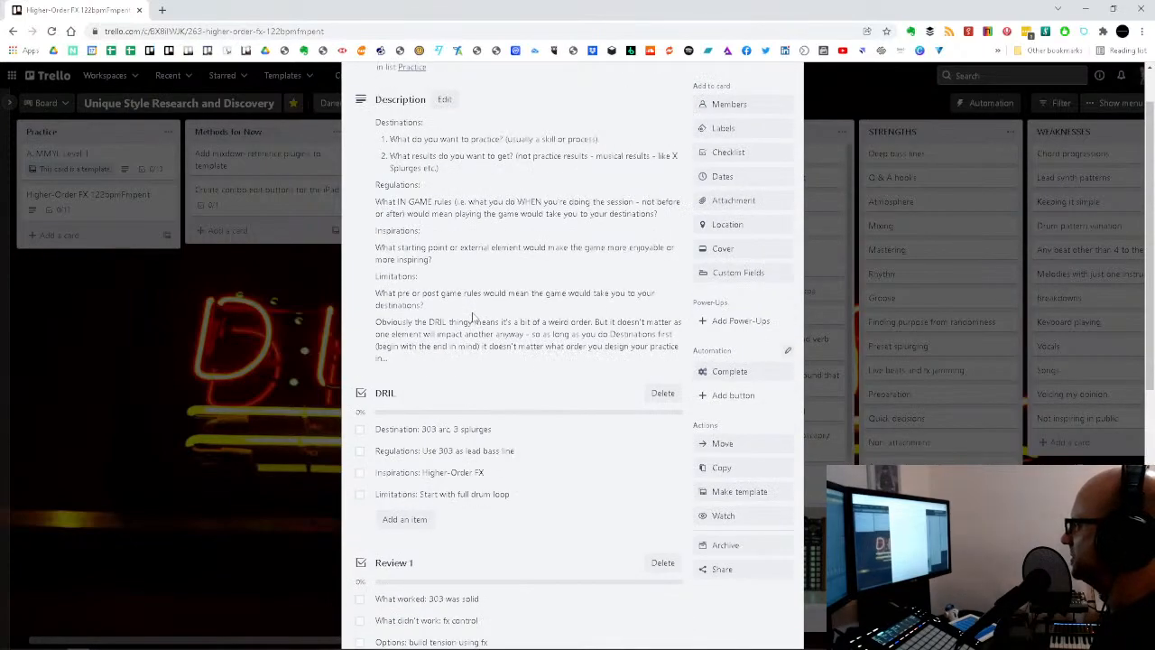
pyautogui.click(227, 319)
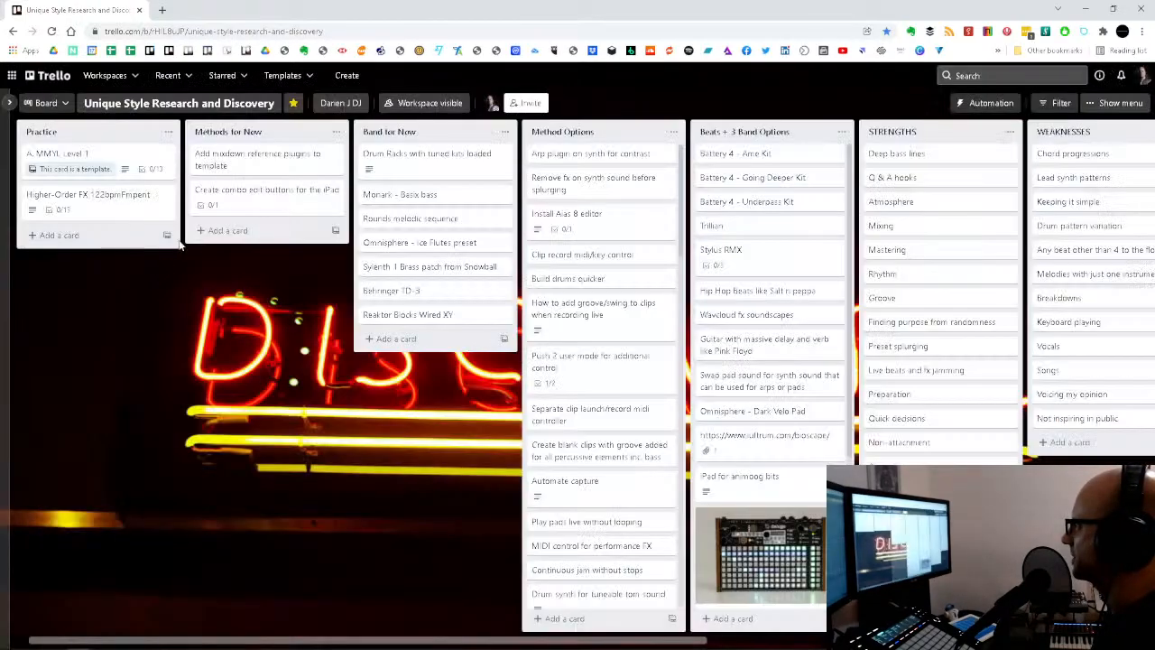
# Step: Create a card titled "Streisand Effect 125bpm Fm" in the Practice list from the A. MMYL Level 1 template, keeping its checklists
pyautogui.click(92, 158)
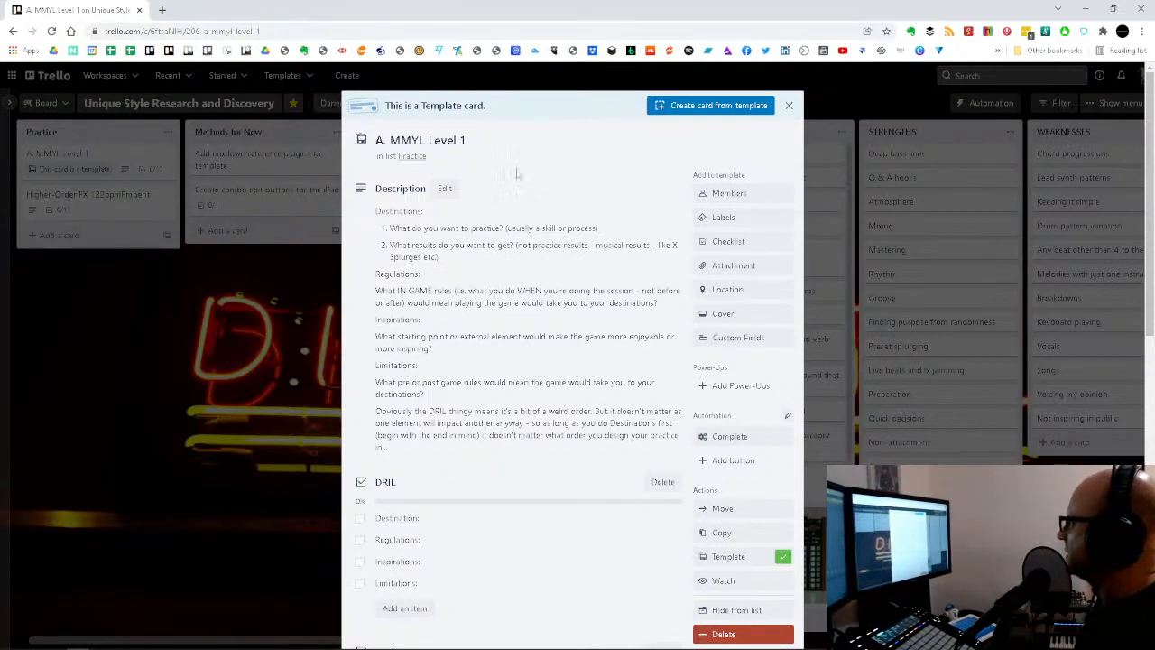
pyautogui.click(726, 107)
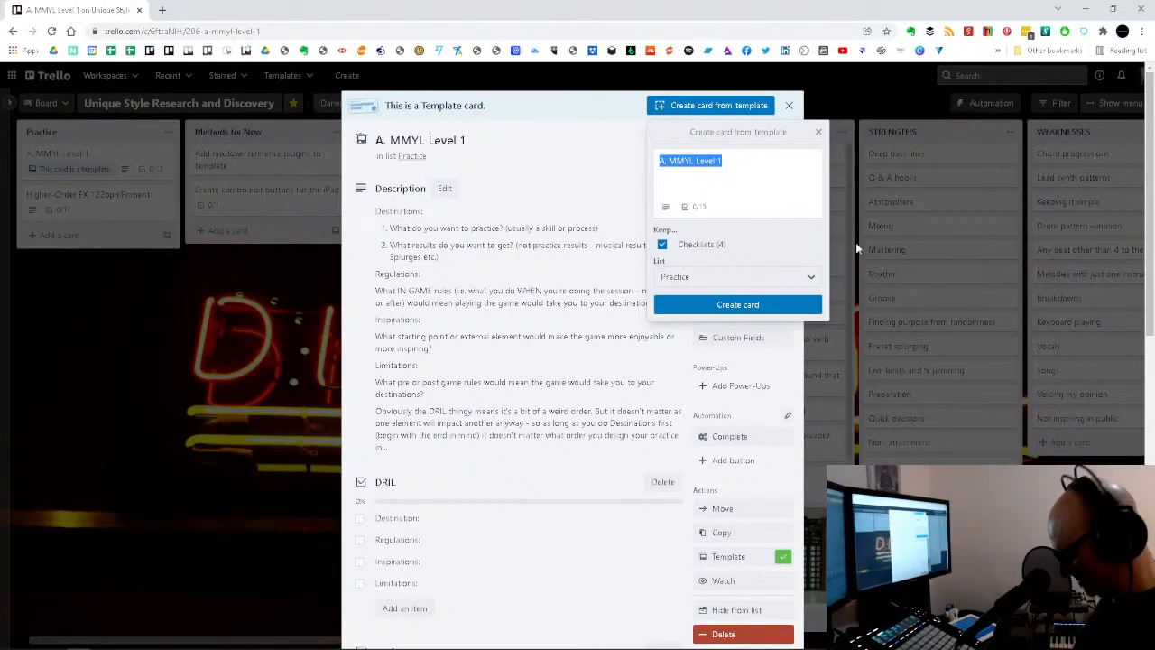
pyautogui.write('Streis')
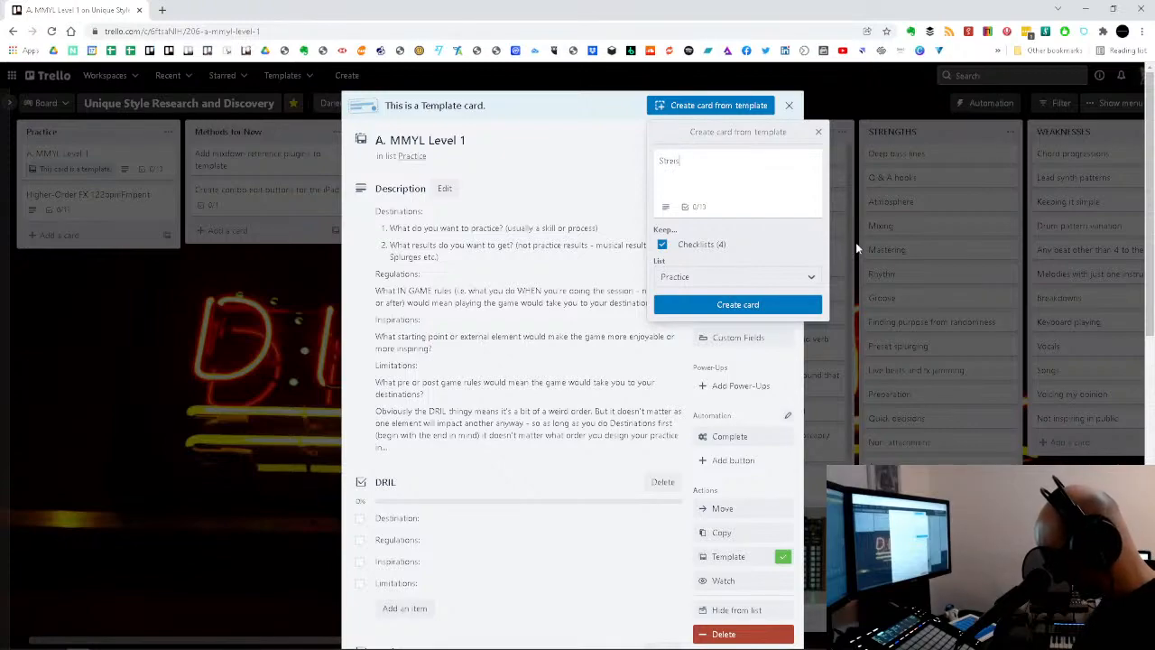
pyautogui.write('and')
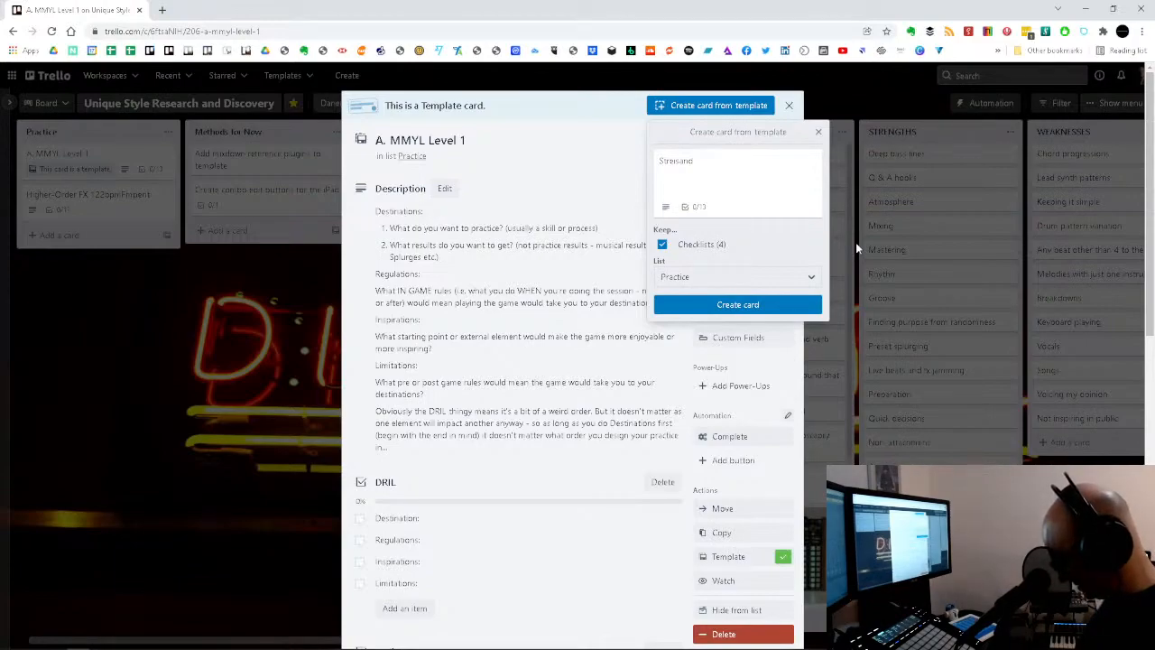
pyautogui.write('Effect')
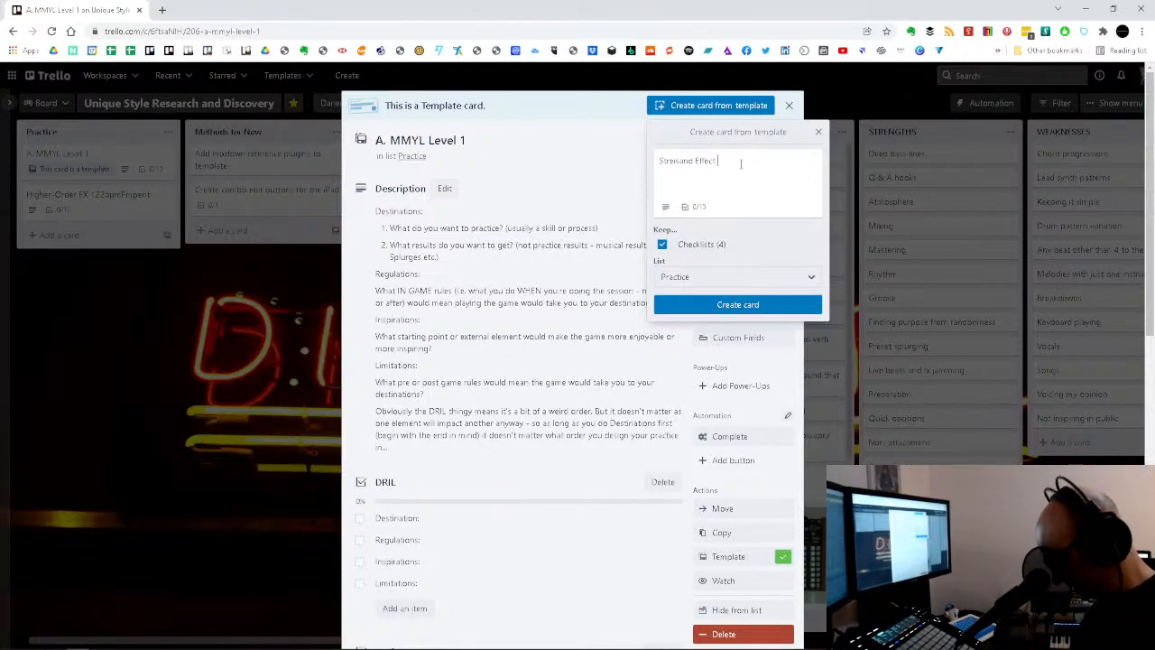
pyautogui.write('125')
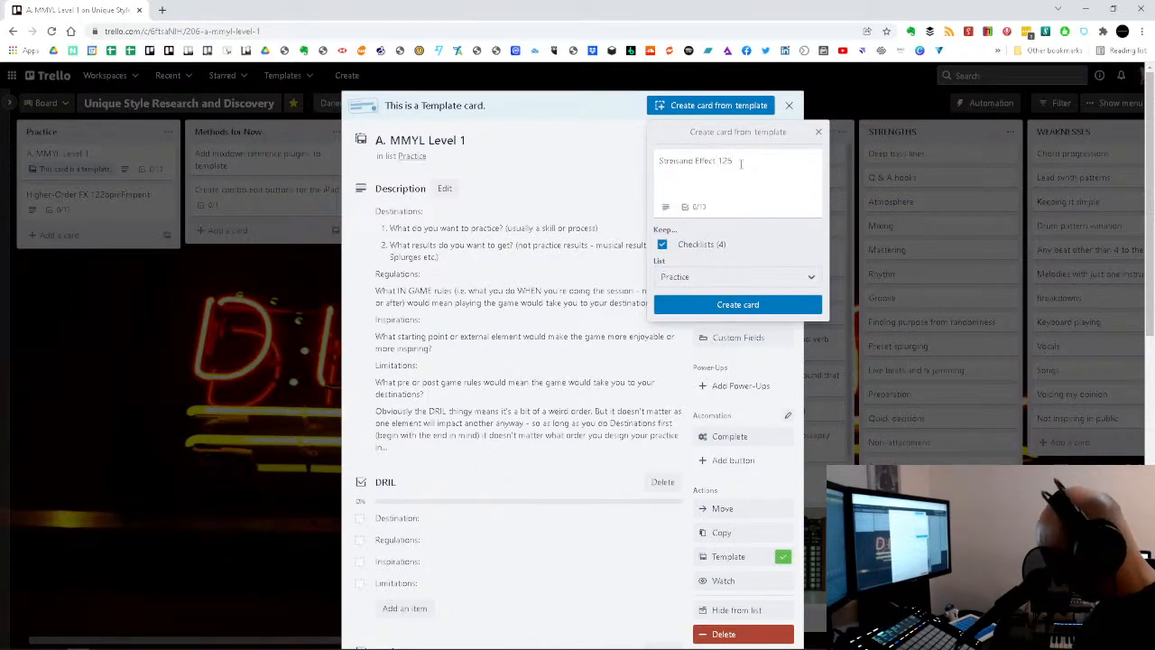
pyautogui.write('bpm')
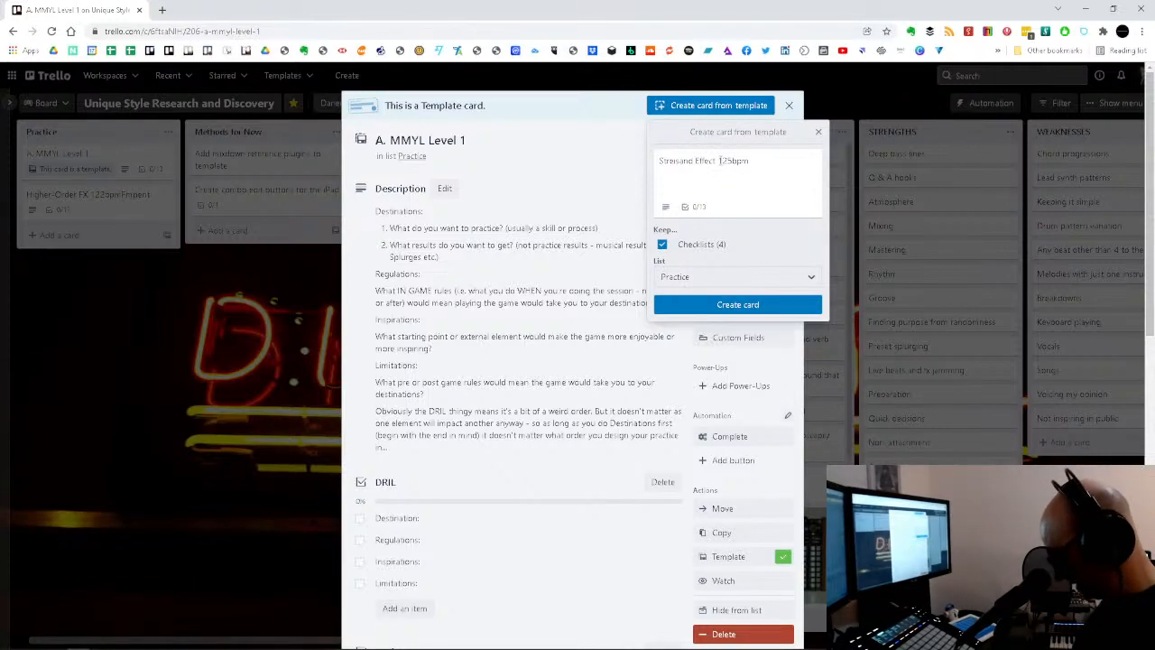
pyautogui.write('Fm')
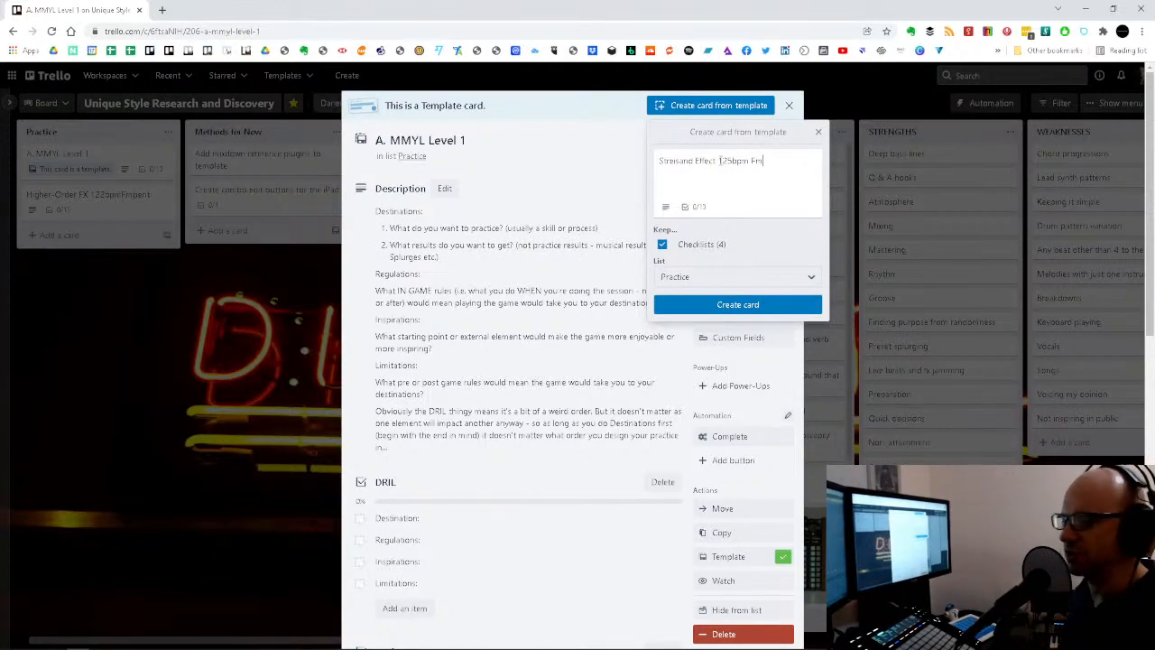
pyautogui.press('Return')
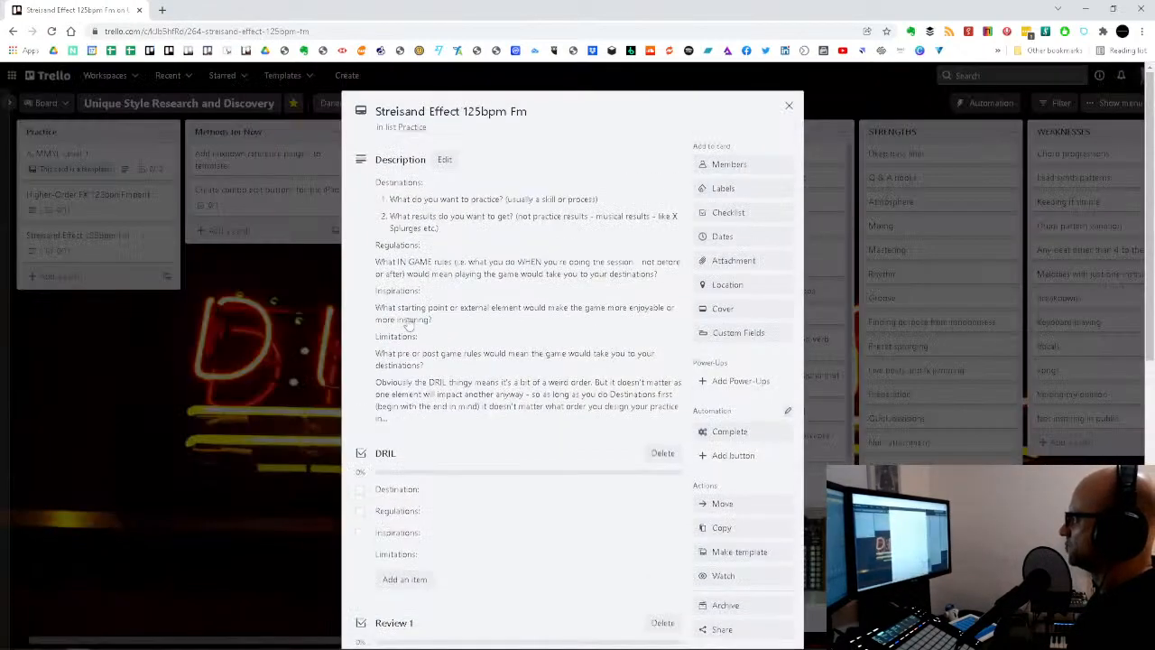
# Step: Complete the Inspirations item of the new card's DRIL checklist with "Streisand Effect, Old school acid house" and save it
pyautogui.scroll(-1, 436, 523)
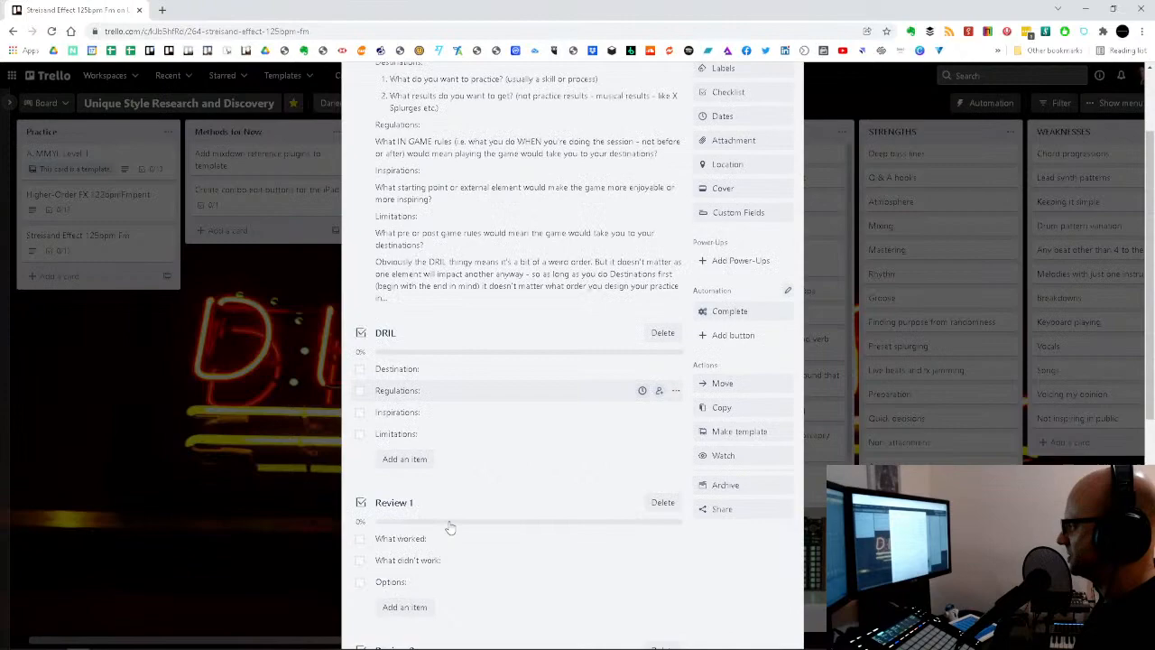
pyautogui.click(434, 415)
pyautogui.click(452, 413)
pyautogui.write('S')
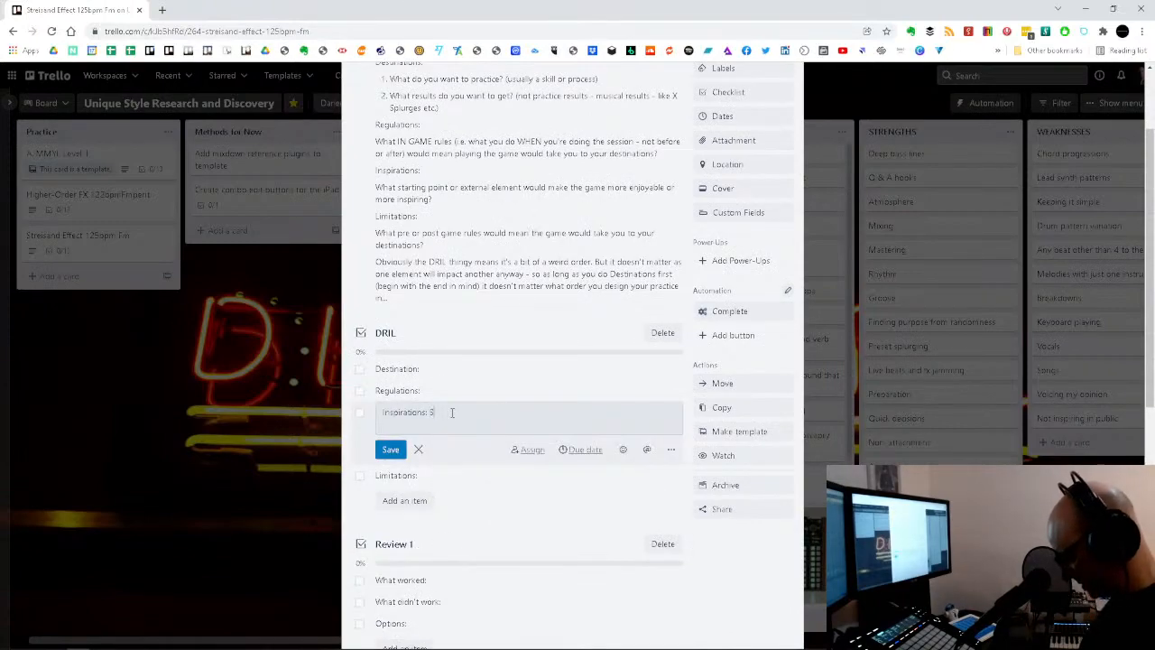
pyautogui.write('treisa')
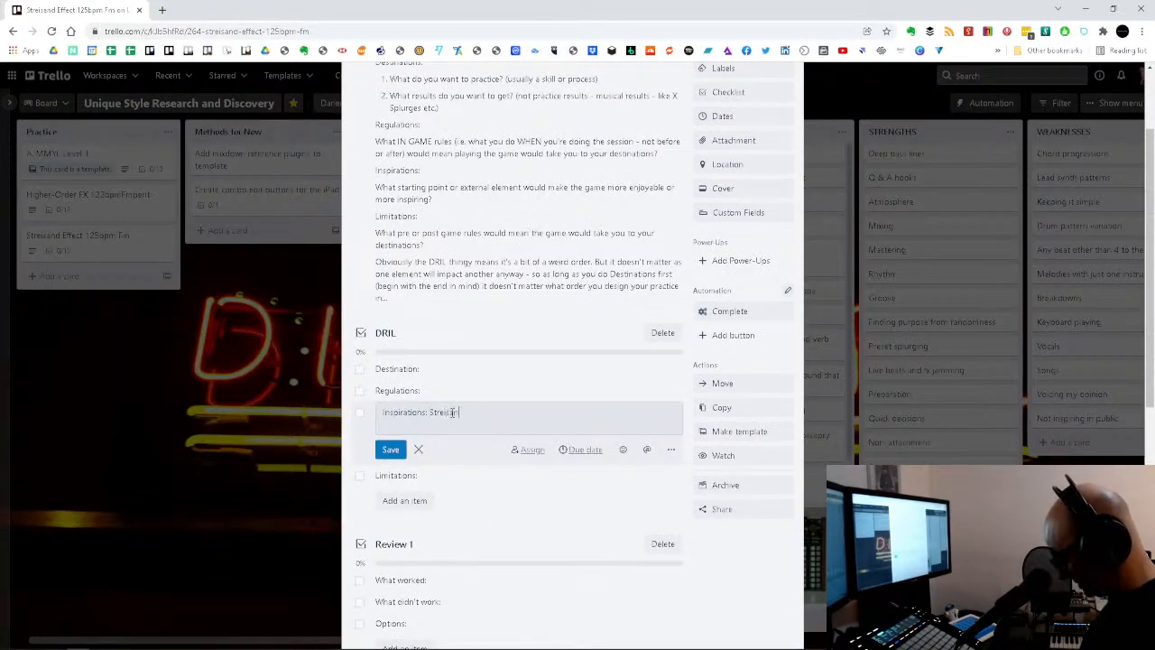
pyautogui.write('nd E')
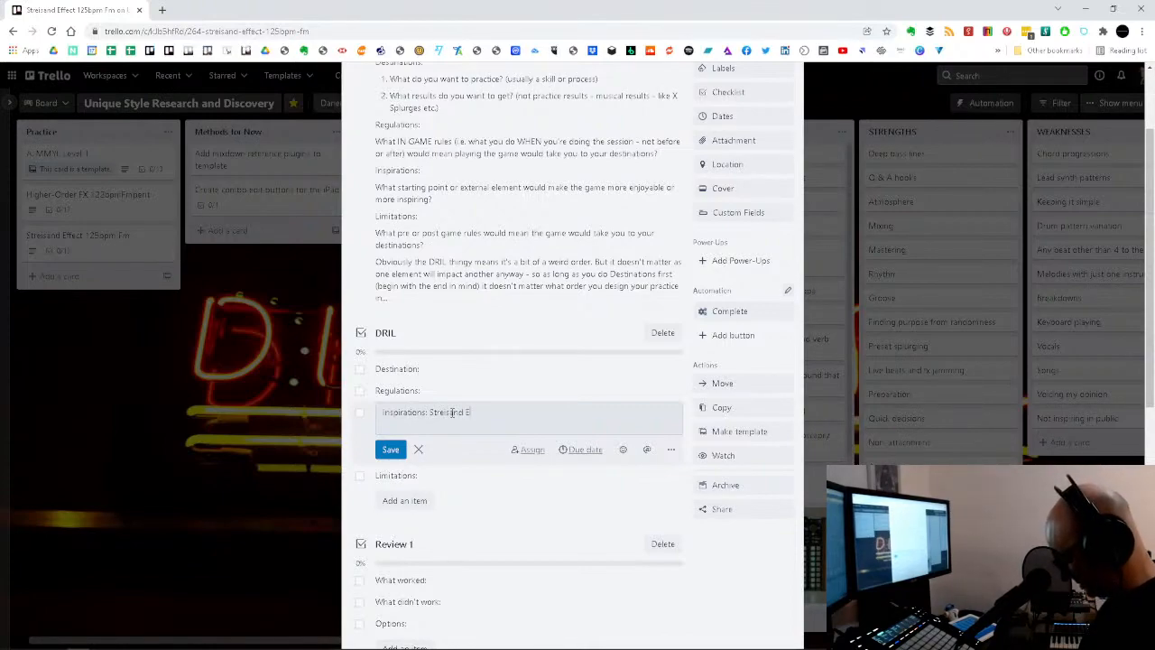
pyautogui.write('ffect')
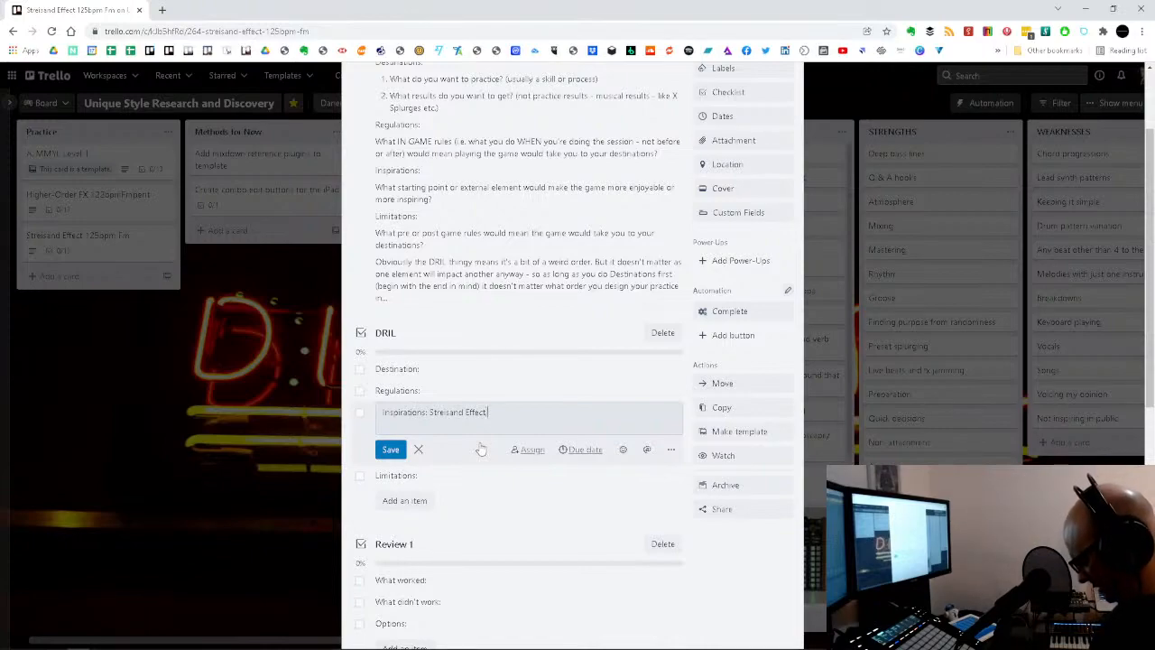
pyautogui.write(', Old')
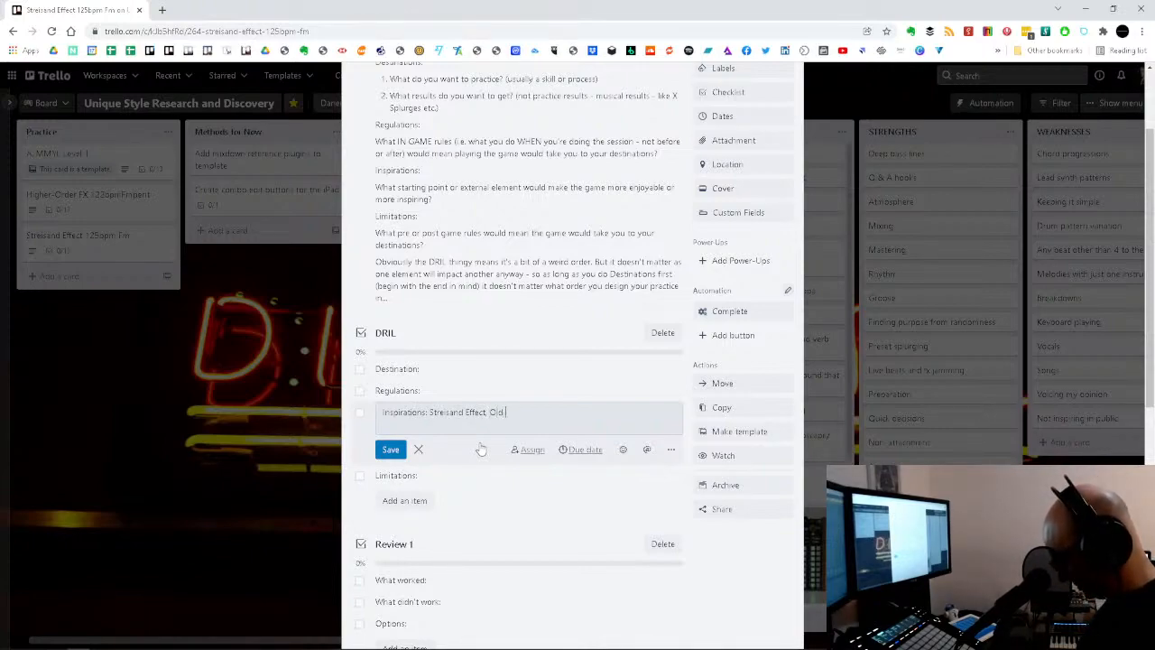
pyautogui.write(' school')
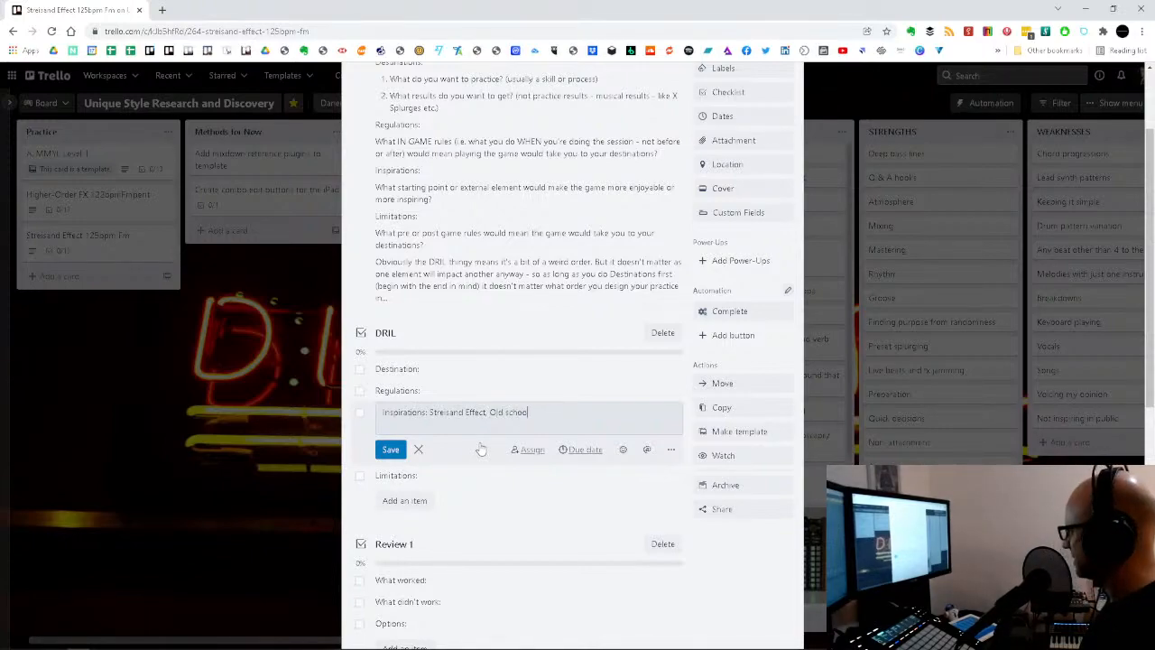
pyautogui.write(' ac')
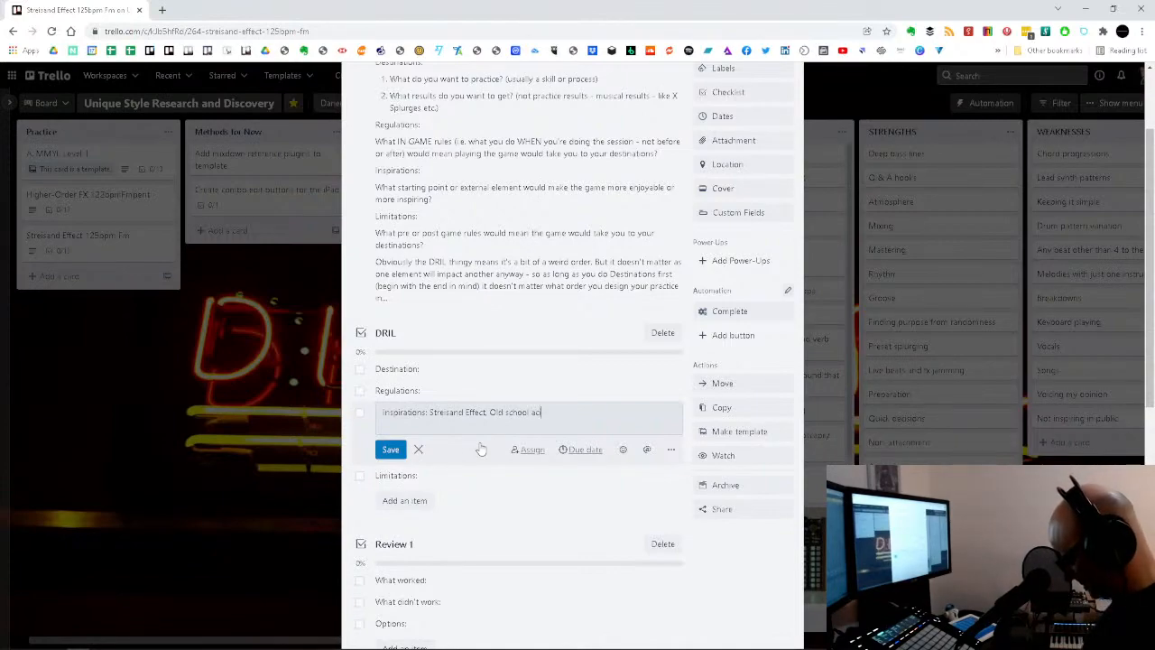
pyautogui.write('id house')
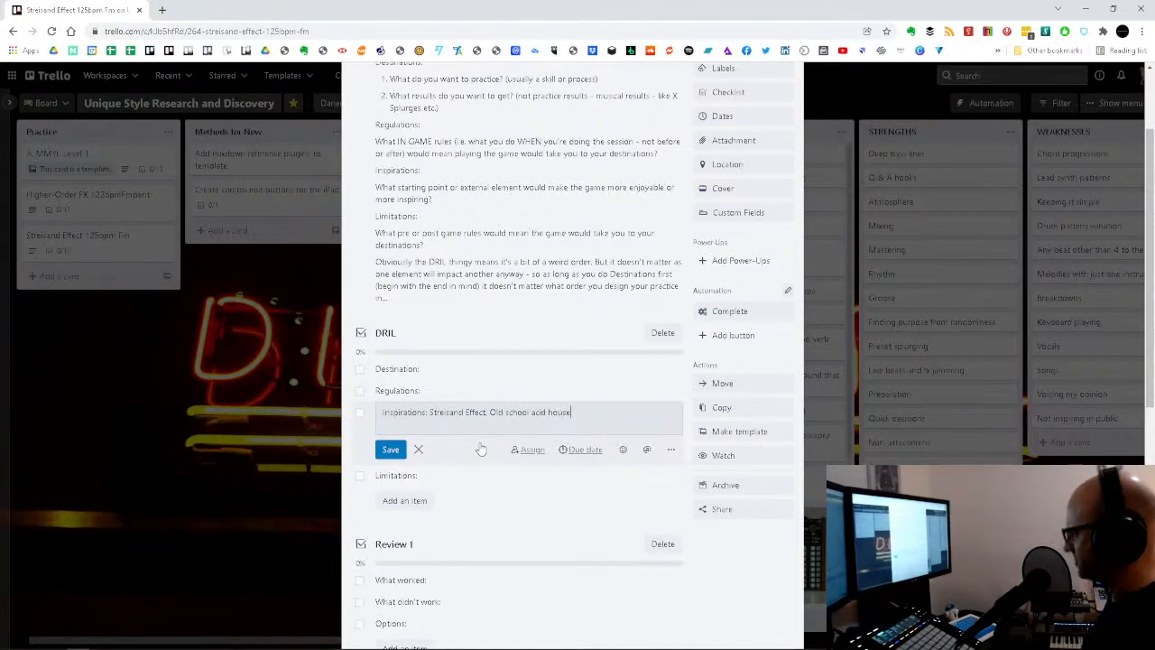
pyautogui.click(390, 451)
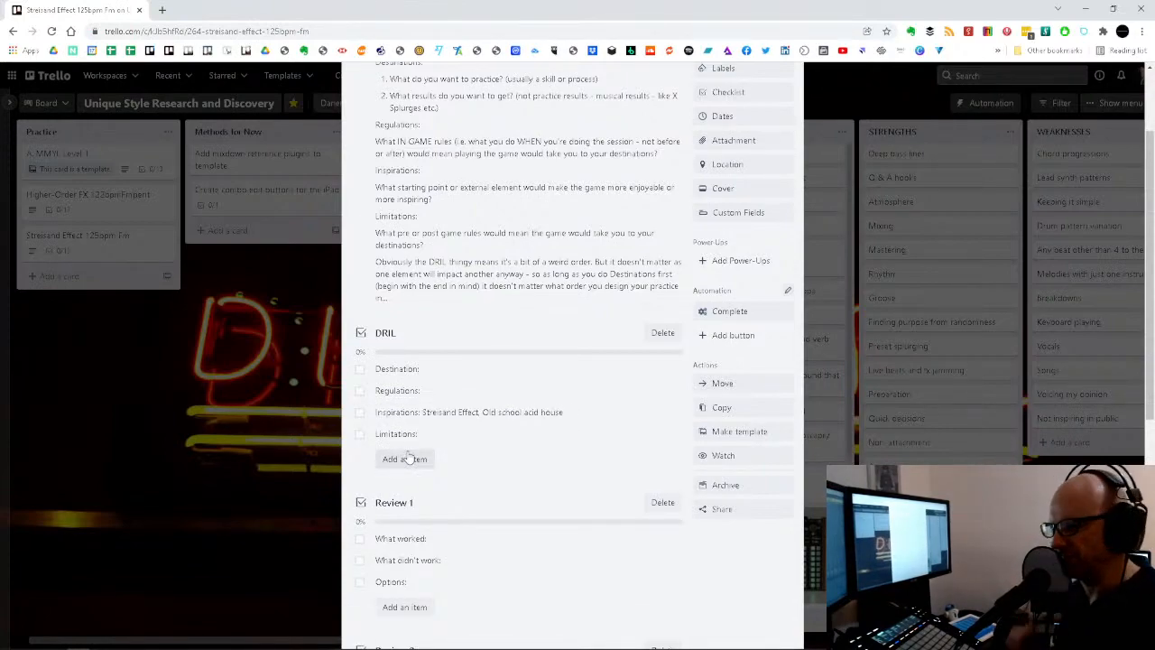
# Step: Complete the Destination item of the DRIL checklist with "building tension with 303, 3 splurges max" and save it
pyautogui.click(442, 370)
pyautogui.click(462, 372)
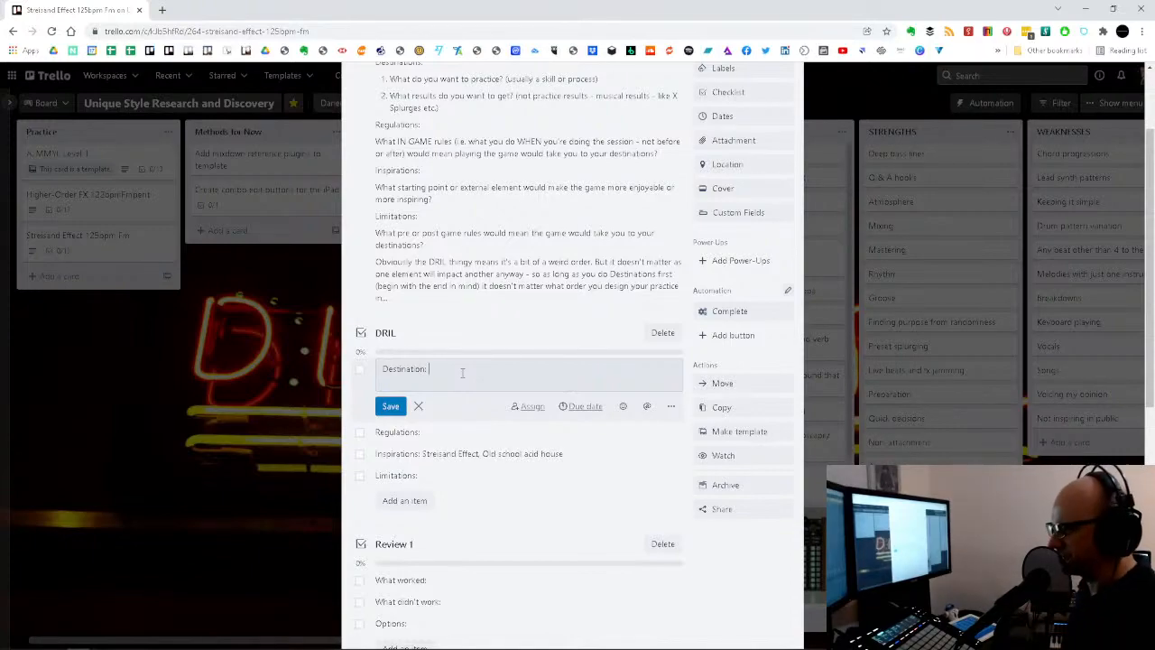
pyautogui.scroll(2, 462, 372)
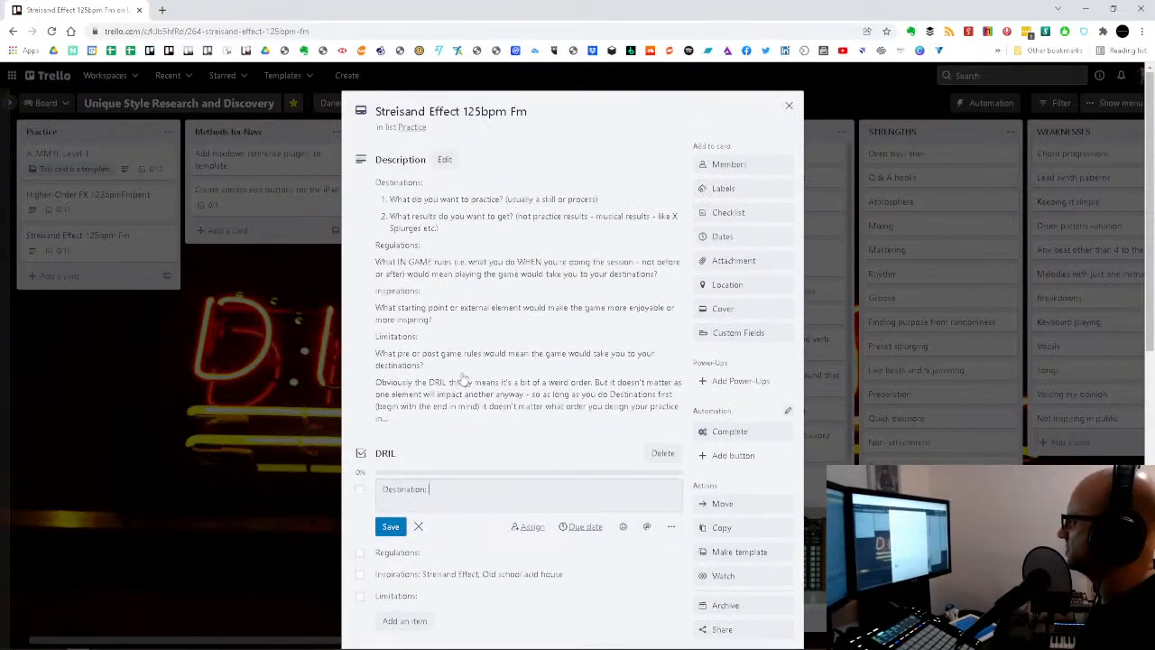
pyautogui.scroll(-2, 463, 378)
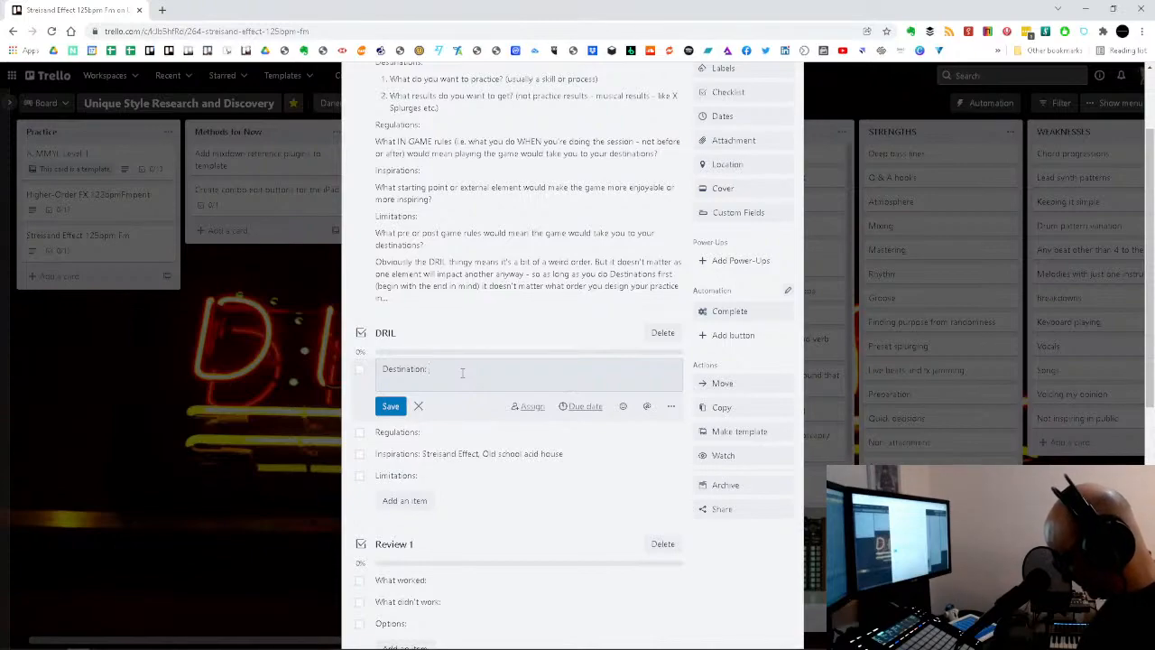
pyautogui.write('building t')
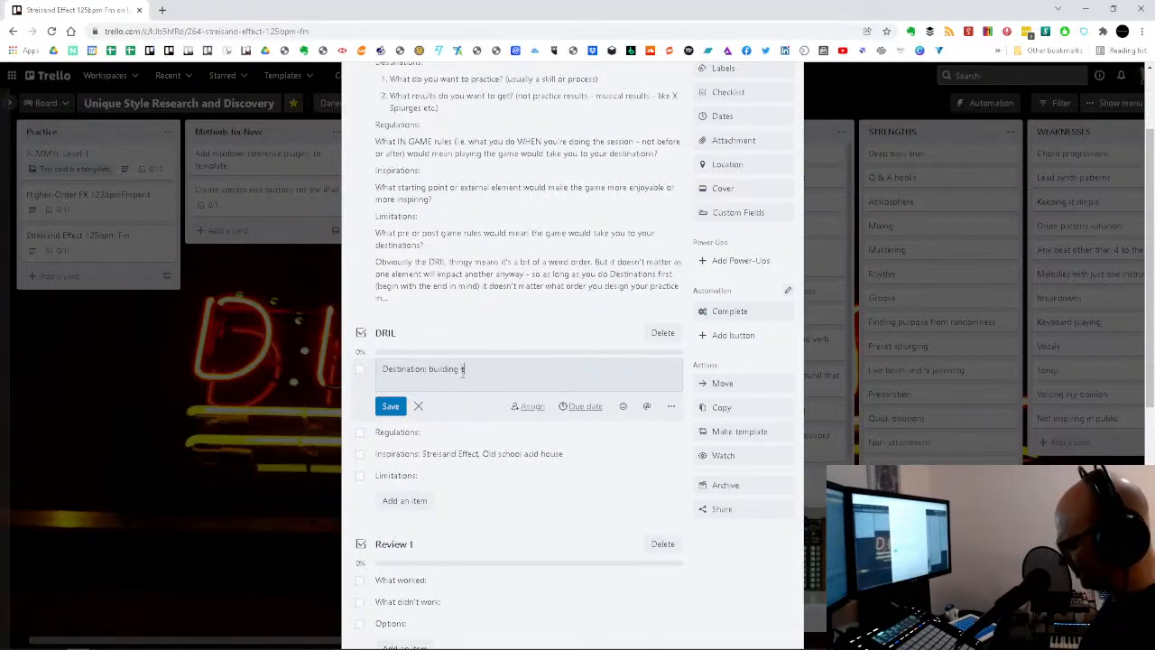
pyautogui.write('ension w')
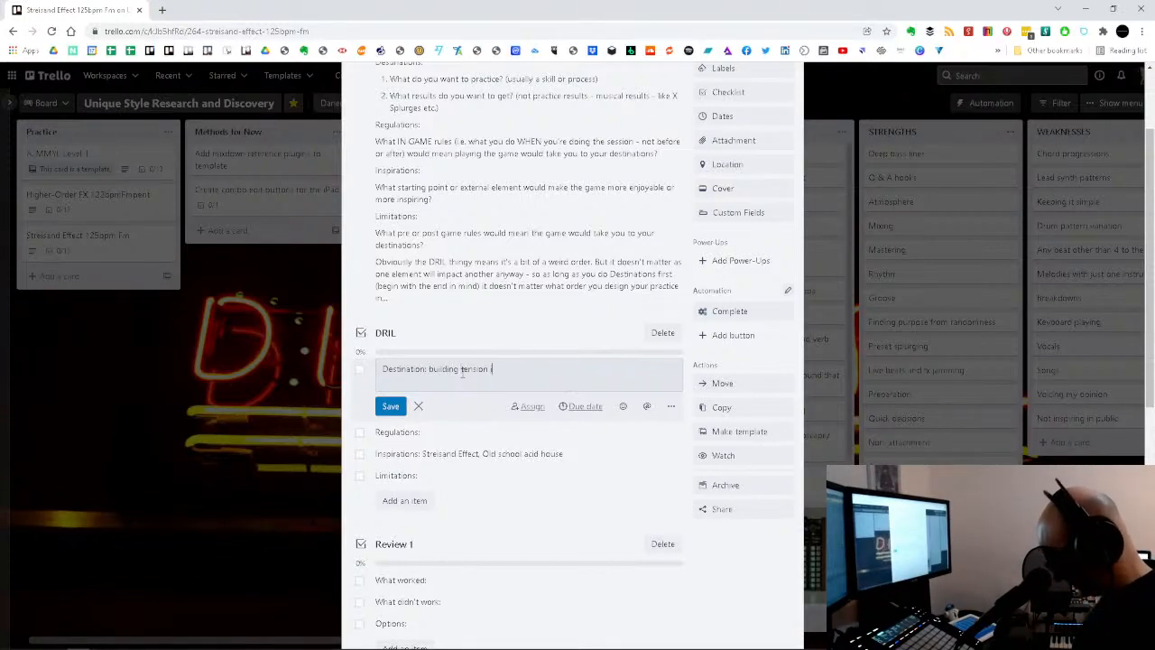
pyautogui.write('ith ')
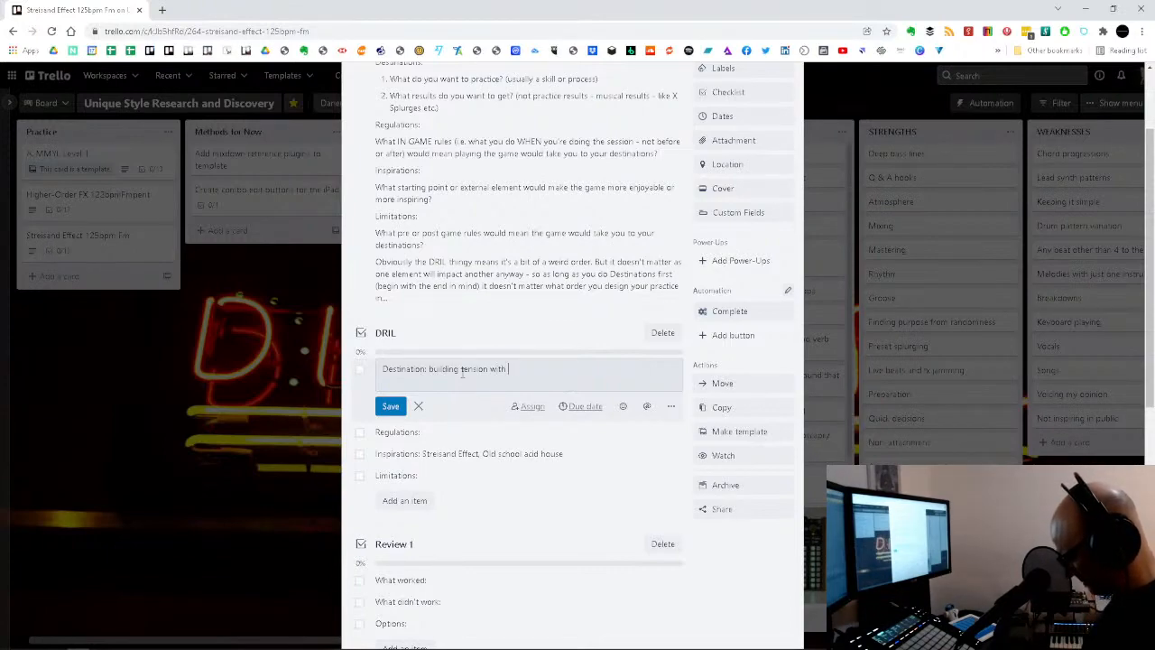
pyautogui.write('303')
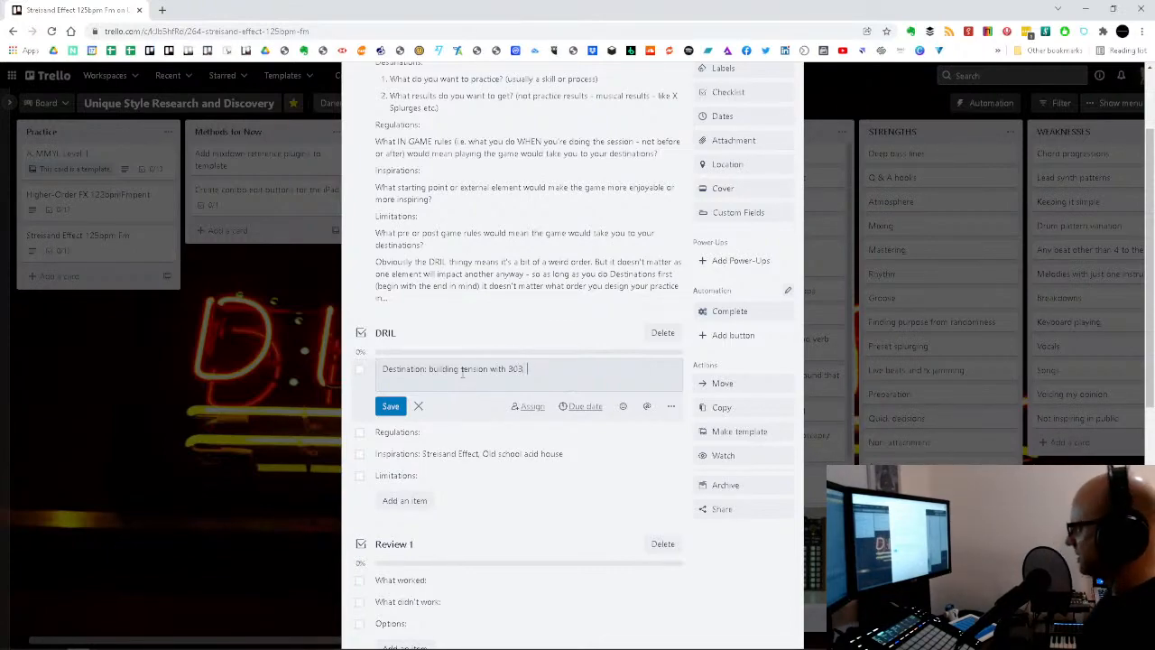
pyautogui.write(', 3')
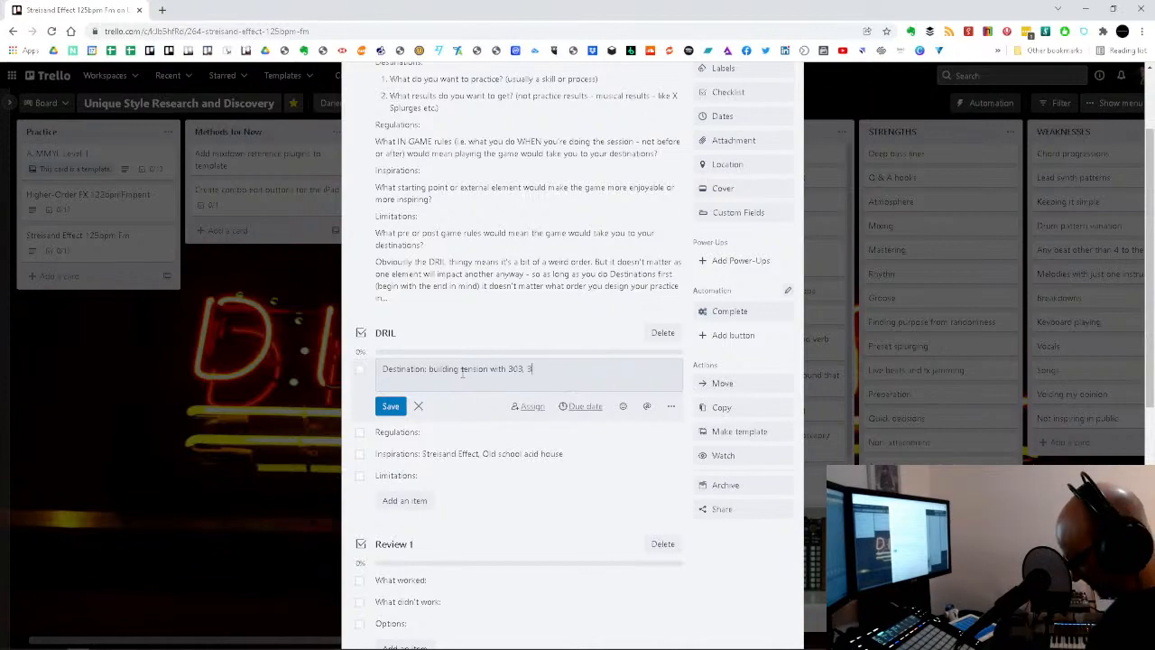
pyautogui.write(' olurges ')
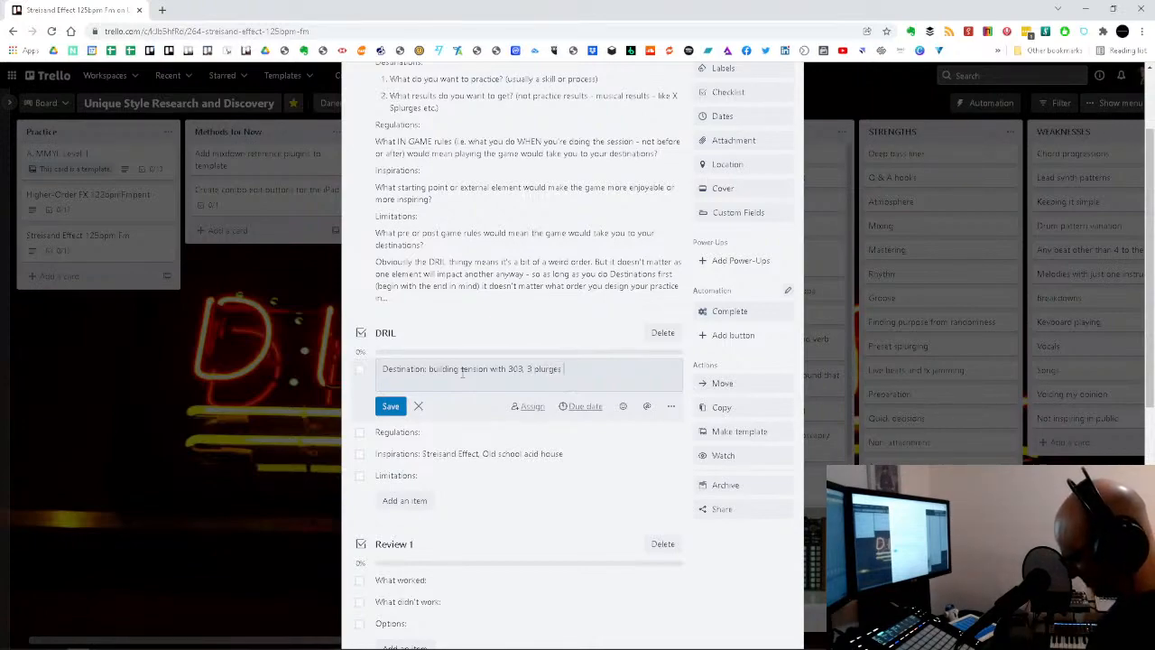
pyautogui.write('max')
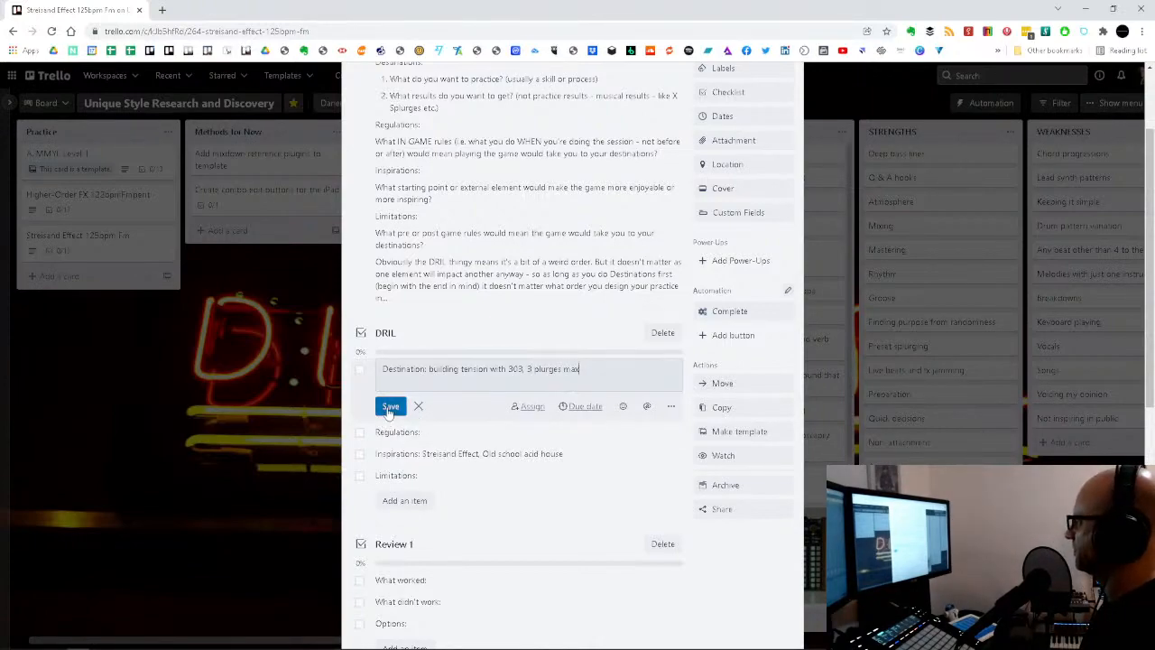
pyautogui.click(531, 368)
pyautogui.write('s')
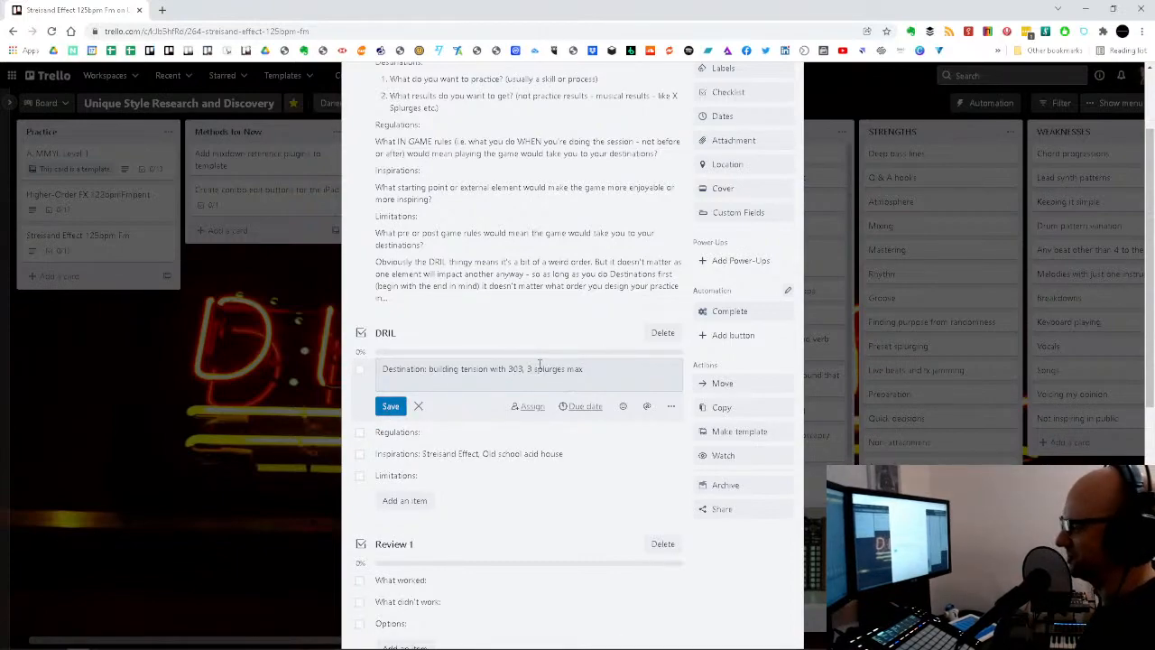
pyautogui.click(391, 407)
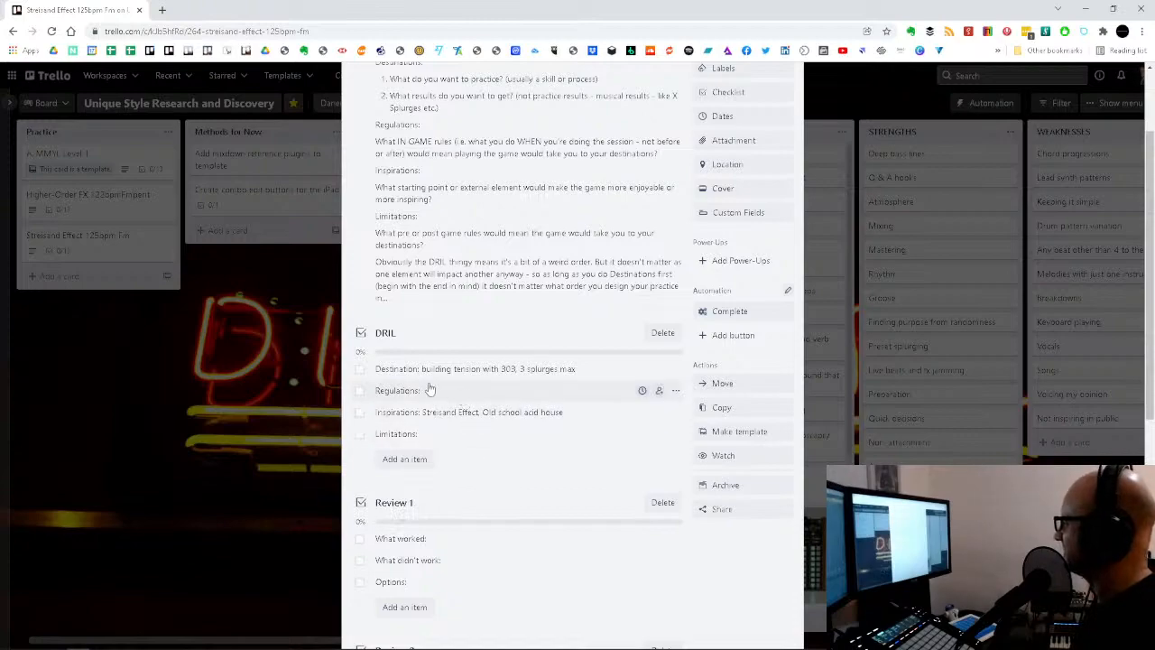
# Step: Complete the Limitations item of the DRIL checklist with "Create all parts first" and save it
pyautogui.click(450, 442)
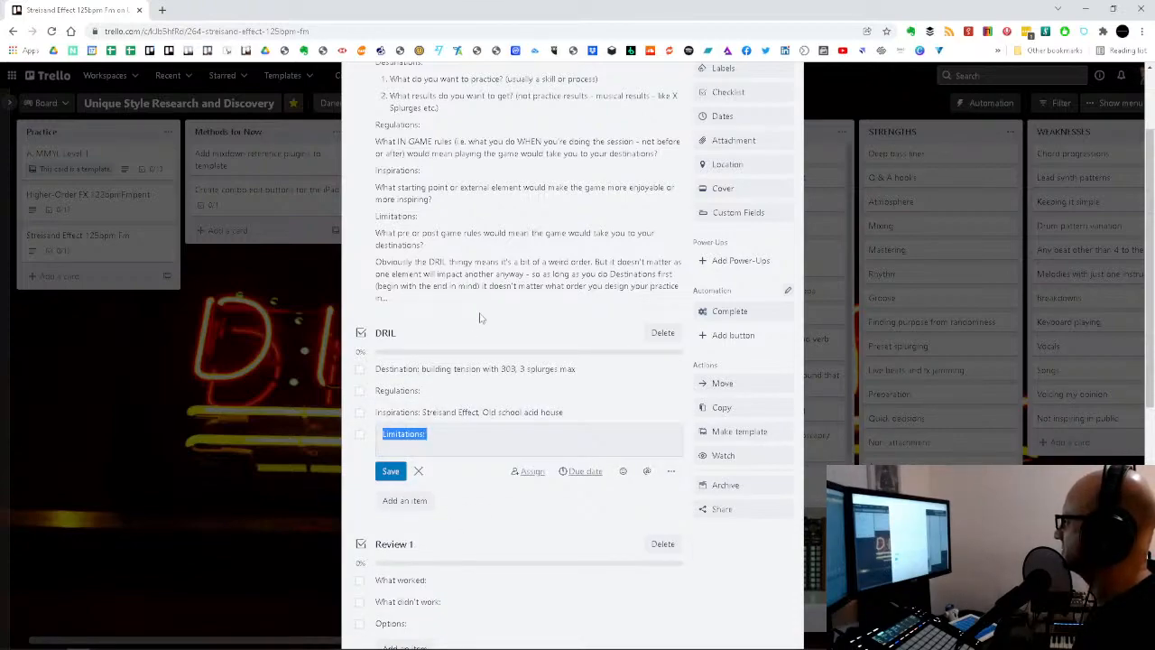
pyautogui.scroll(-1, 482, 343)
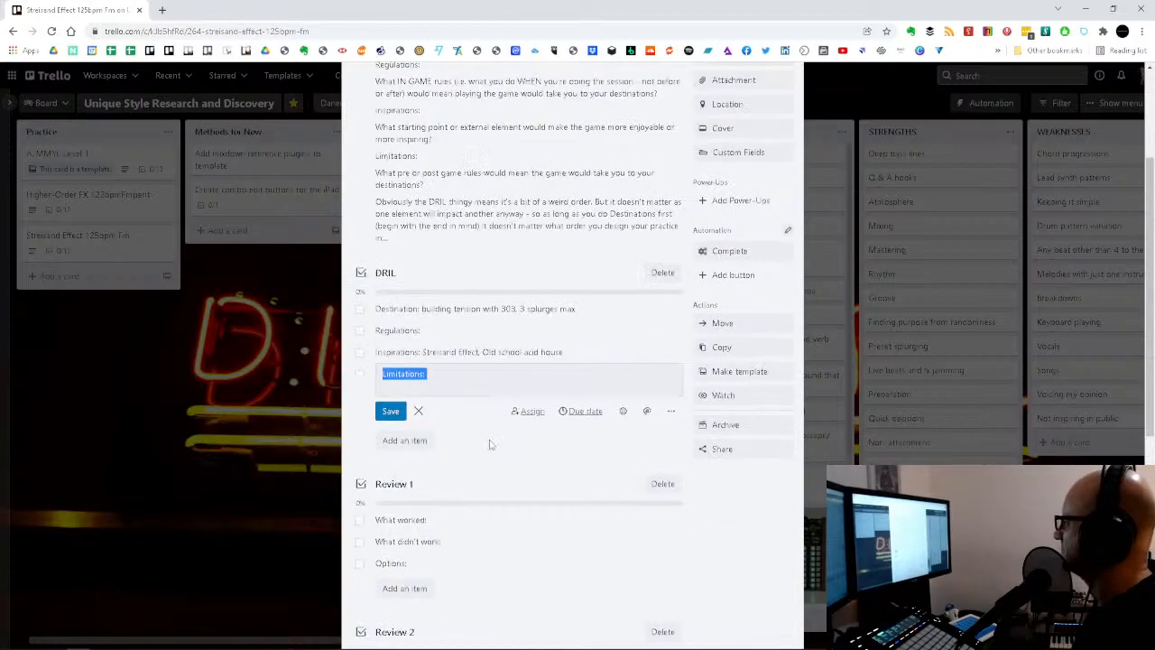
pyautogui.click(464, 381)
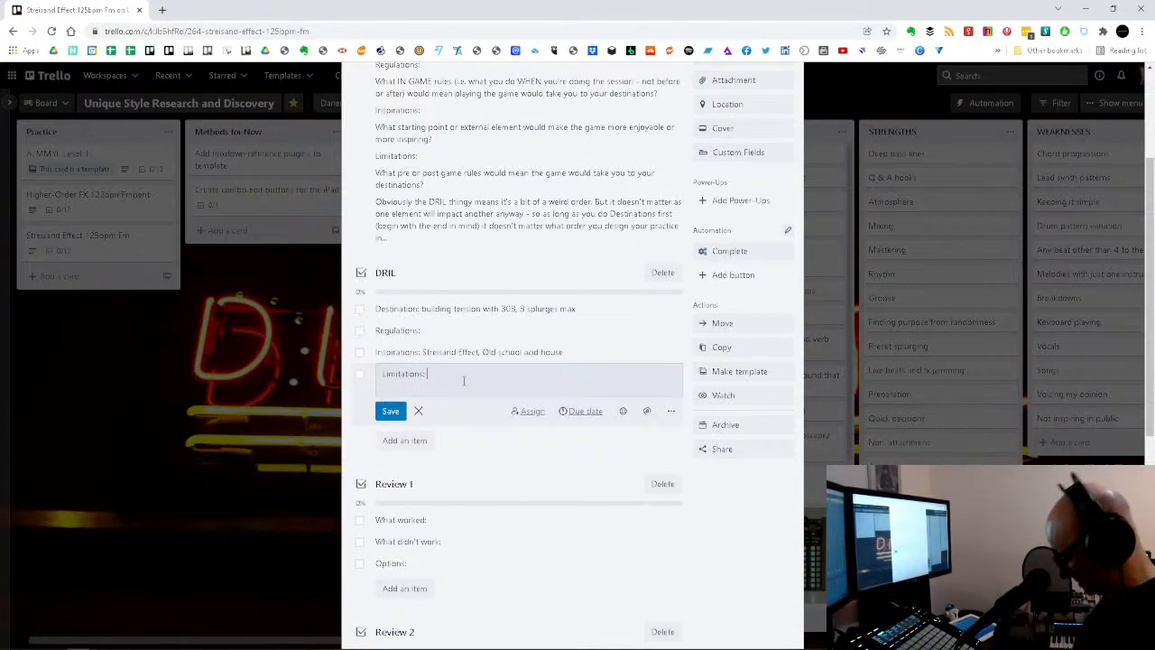
pyautogui.write('reate all')
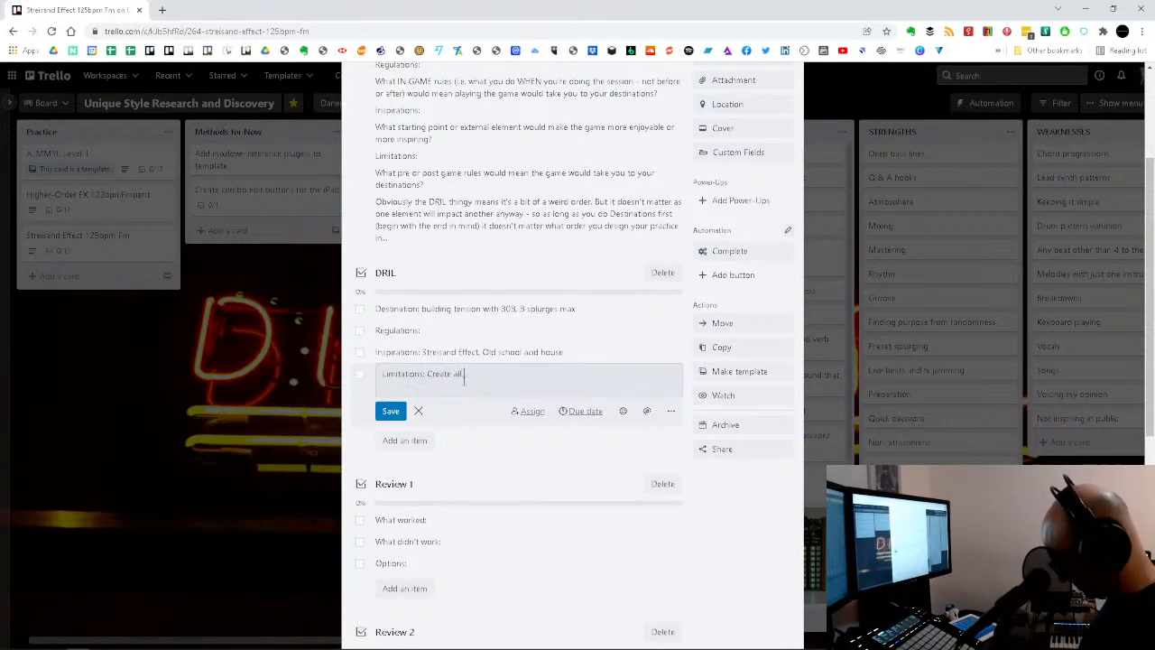
pyautogui.write(' per')
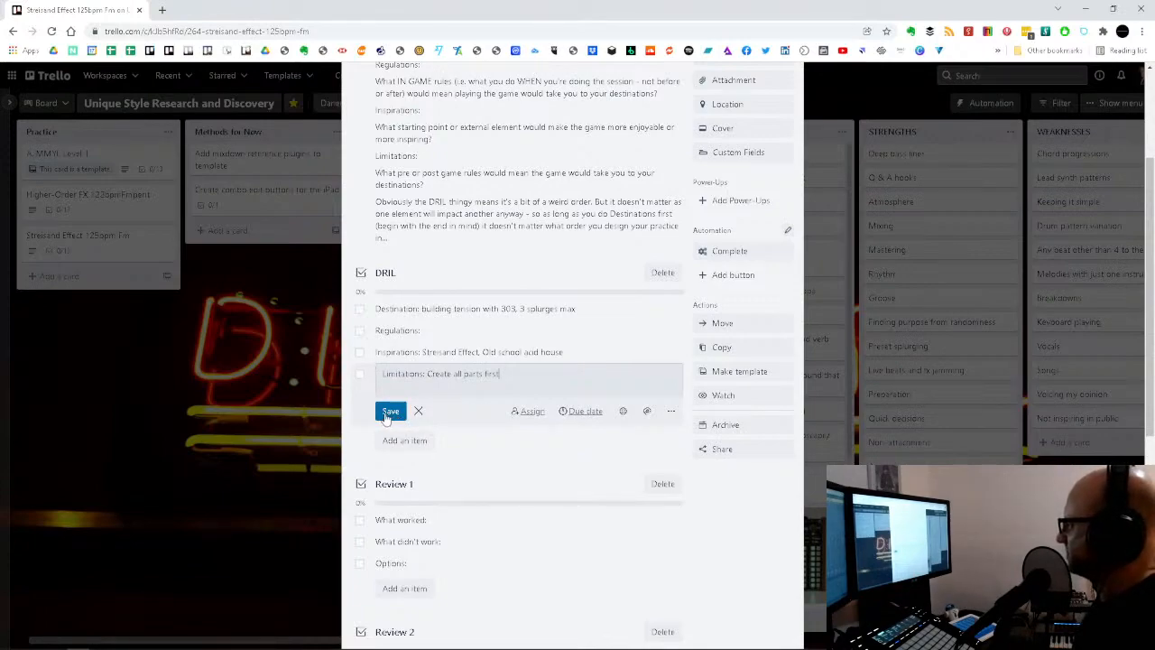
pyautogui.click(388, 413)
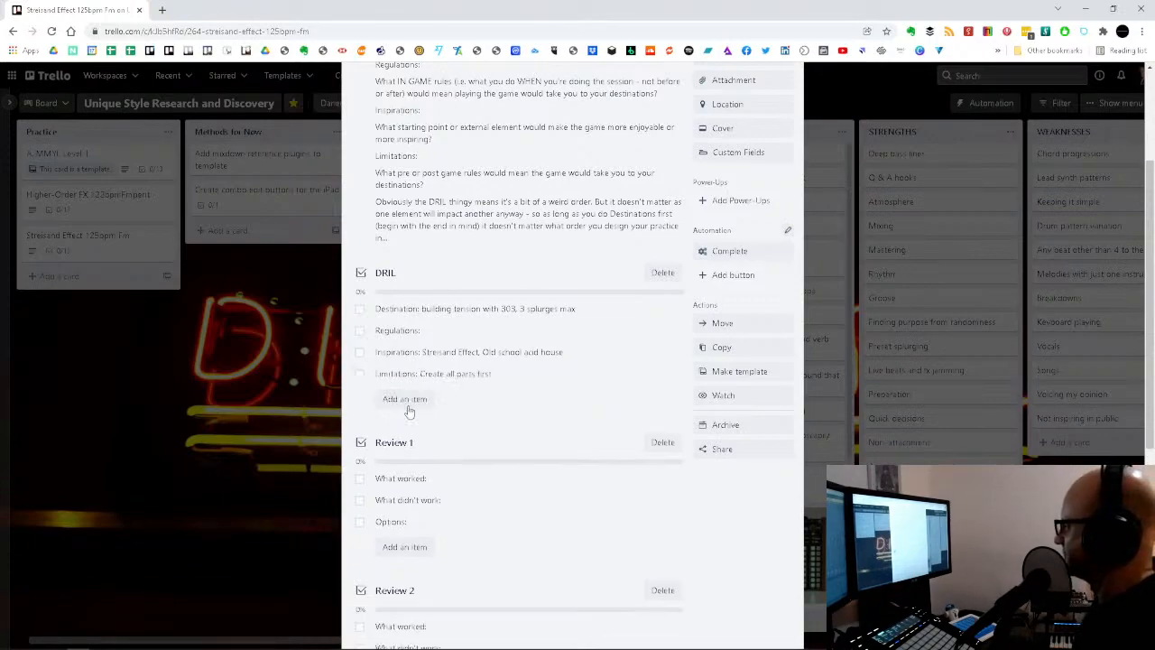
# Step: Leave the card and check the DRIL entries of the Higher-Order FX 122bpmFmpent card for reference, closing it again
pyautogui.click(435, 330)
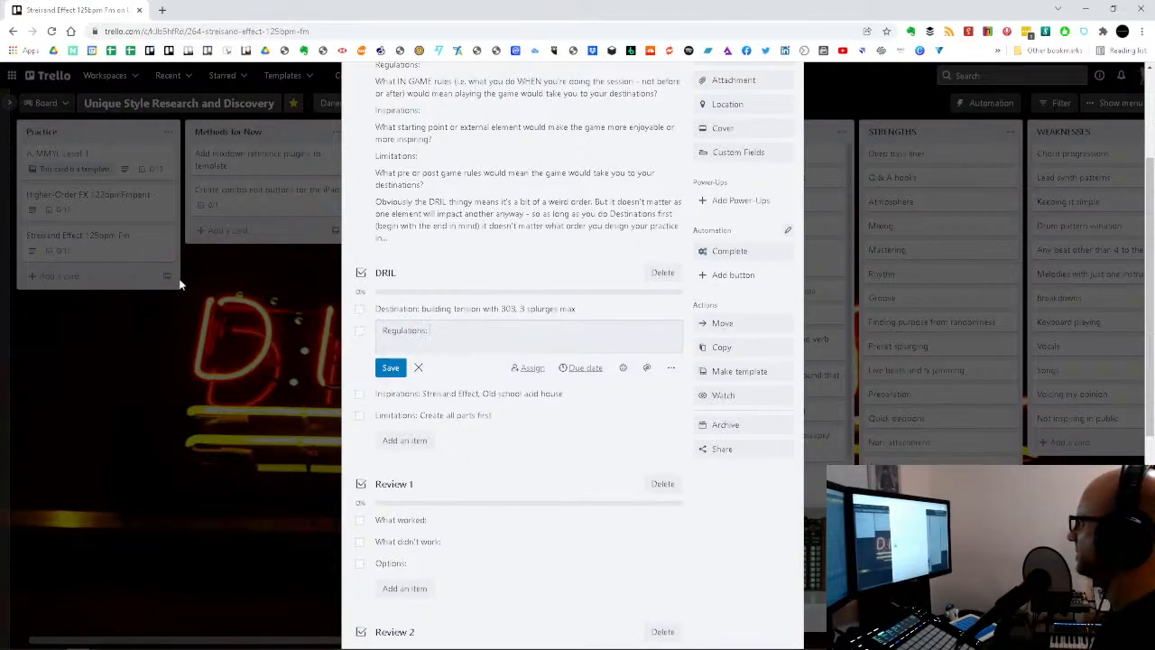
pyautogui.click(91, 259)
pyautogui.click(103, 202)
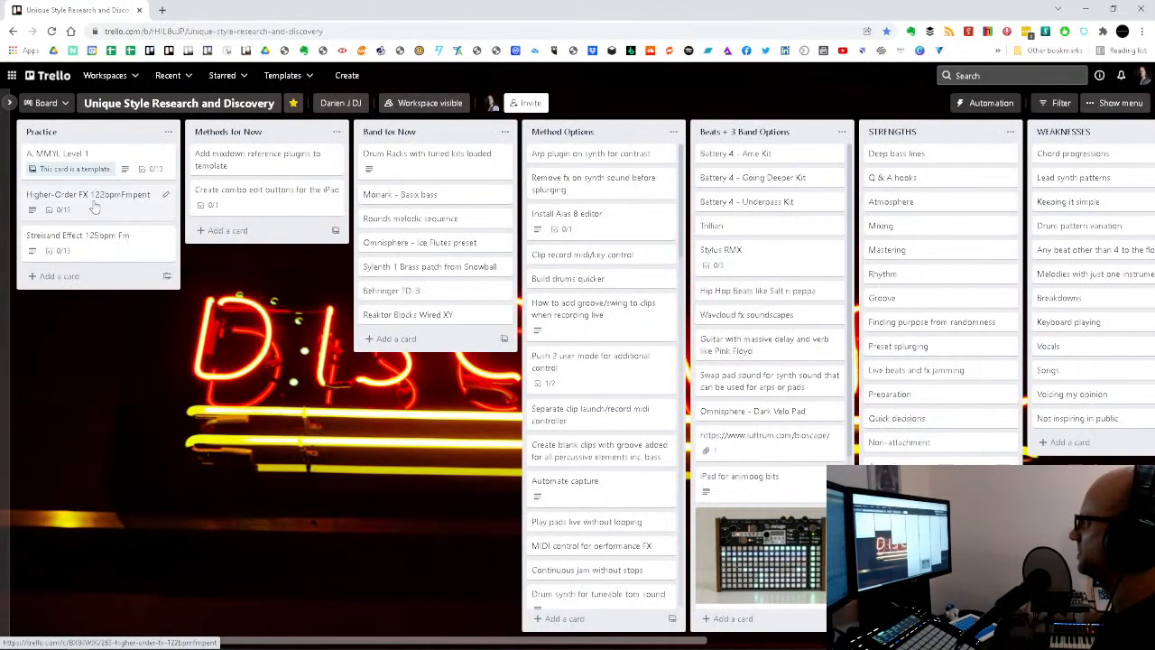
pyautogui.click(104, 199)
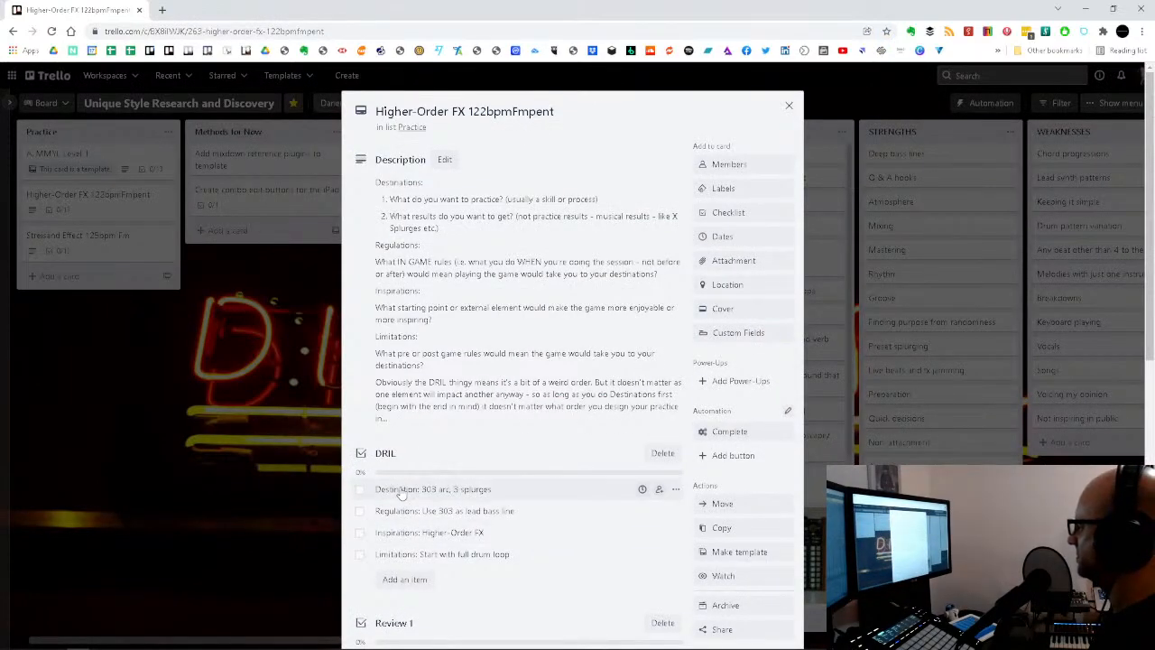
pyautogui.click(206, 481)
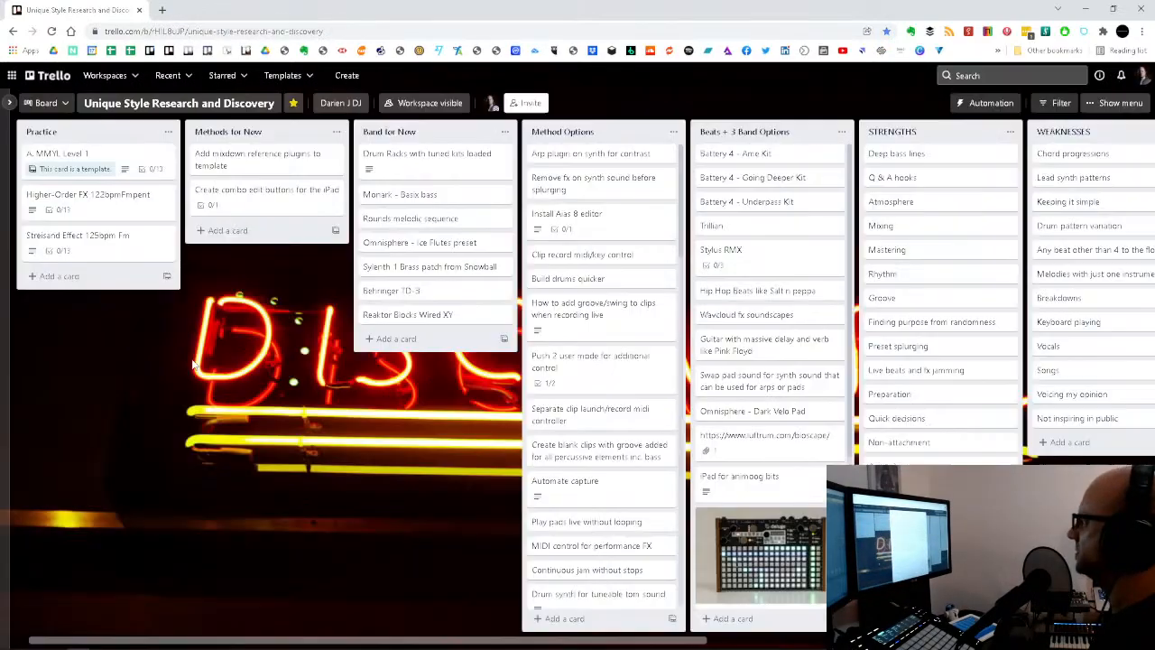
# Step: Reopen the Streisand Effect 125bpm Fm card and complete its Regulations item with "303 as lead bass line", saving it
pyautogui.click(72, 236)
pyautogui.click(446, 511)
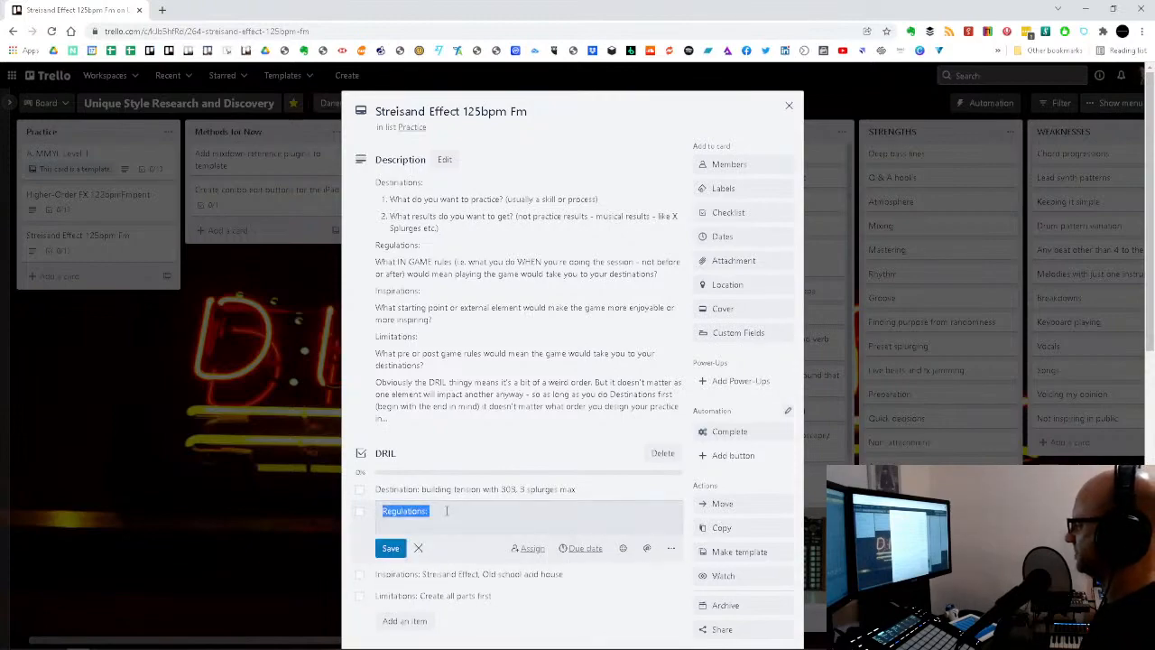
pyautogui.click(446, 510)
pyautogui.write('303 as lead bass')
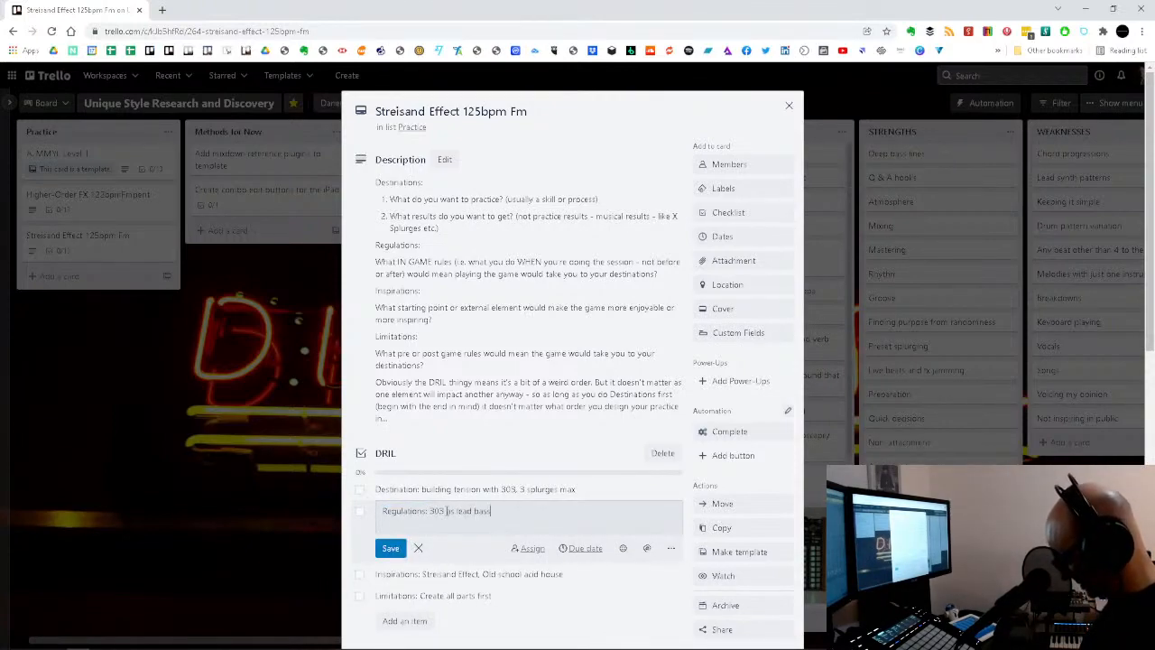
pyautogui.write(' line')
pyautogui.press('Return')
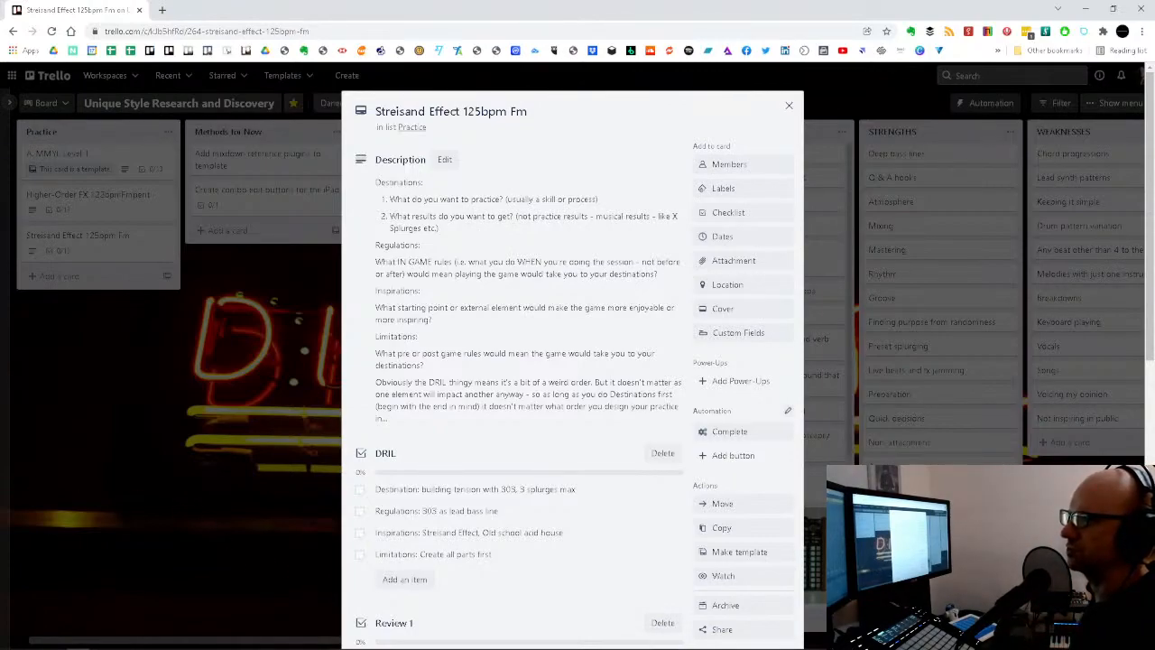
# Step: Switch to Ableton Live and delete all recorded material from the start to the end of the arrangement
pyautogui.hotkey('alt', 'Tab')
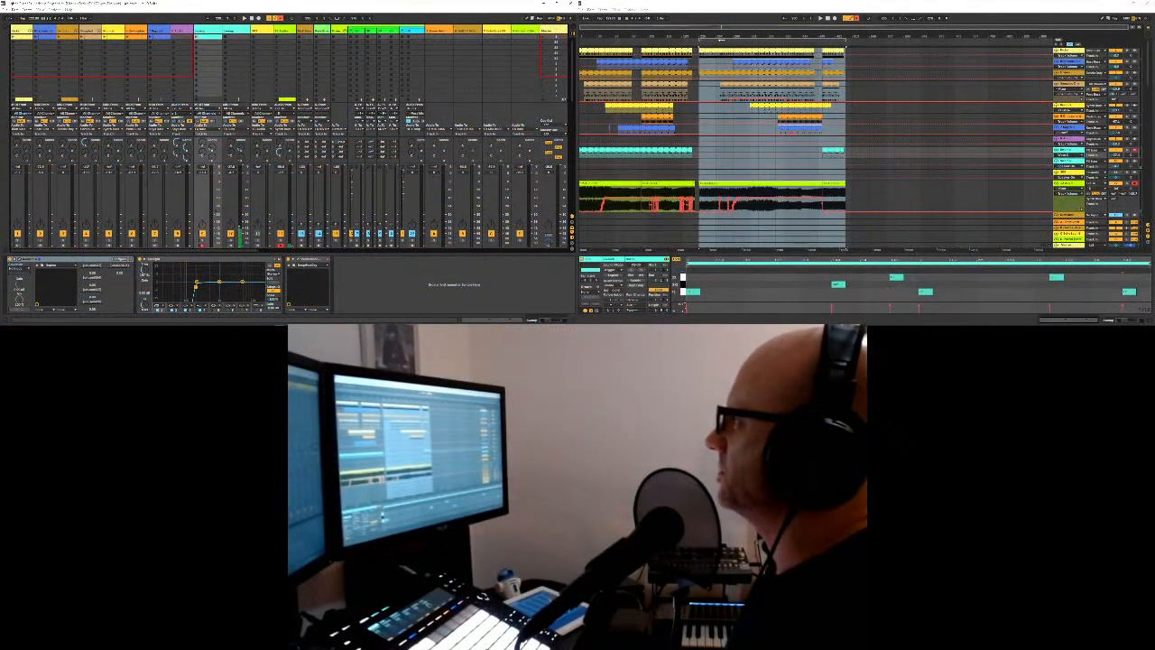
pyautogui.moveTo(700, 40); pyautogui.dragTo(580, 40)
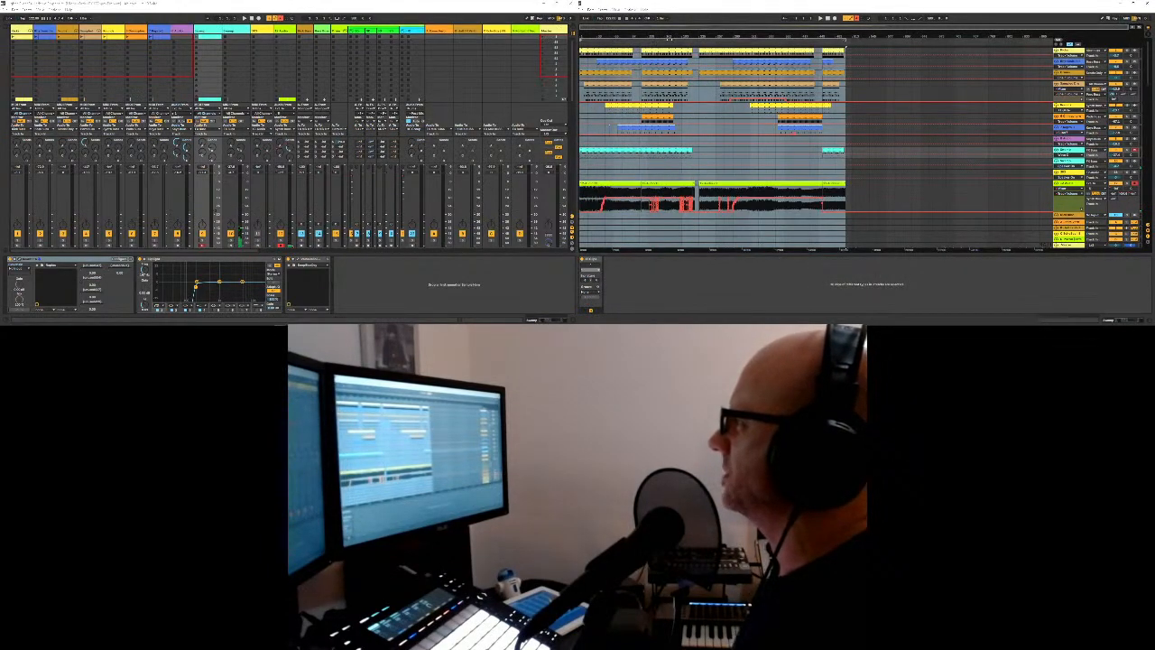
pyautogui.press('Delete')
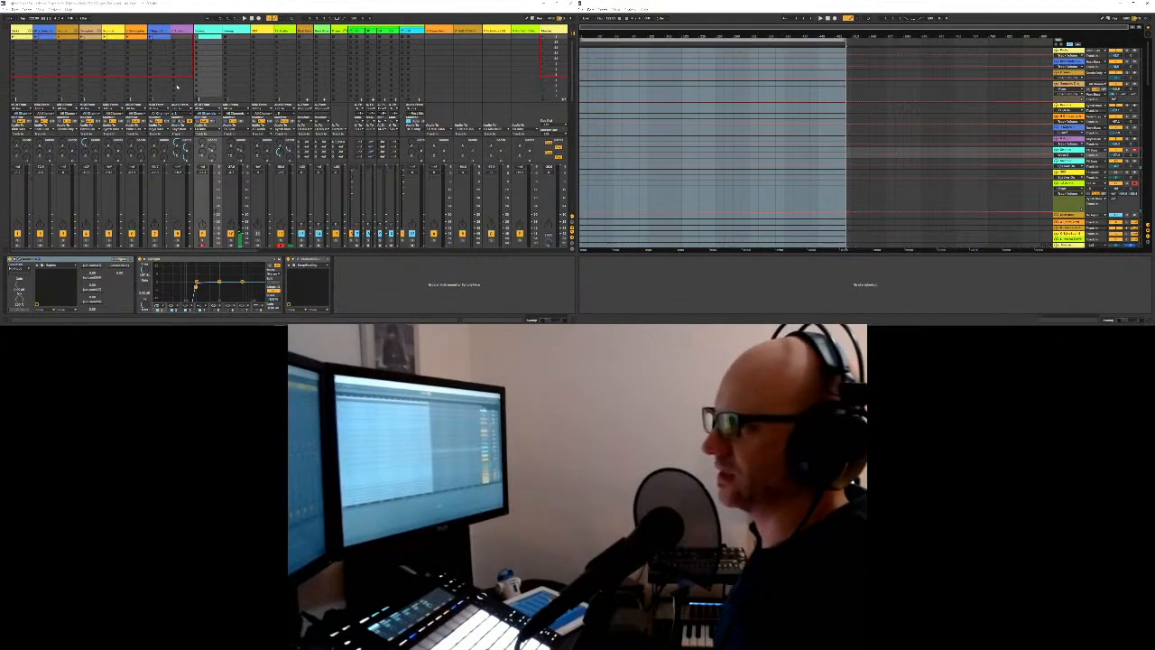
# Step: Try to delete the session clips from the first track through the first turquoise track
pyautogui.moveTo(16, 54); pyautogui.dragTo(213, 37)
pyautogui.press('Delete')
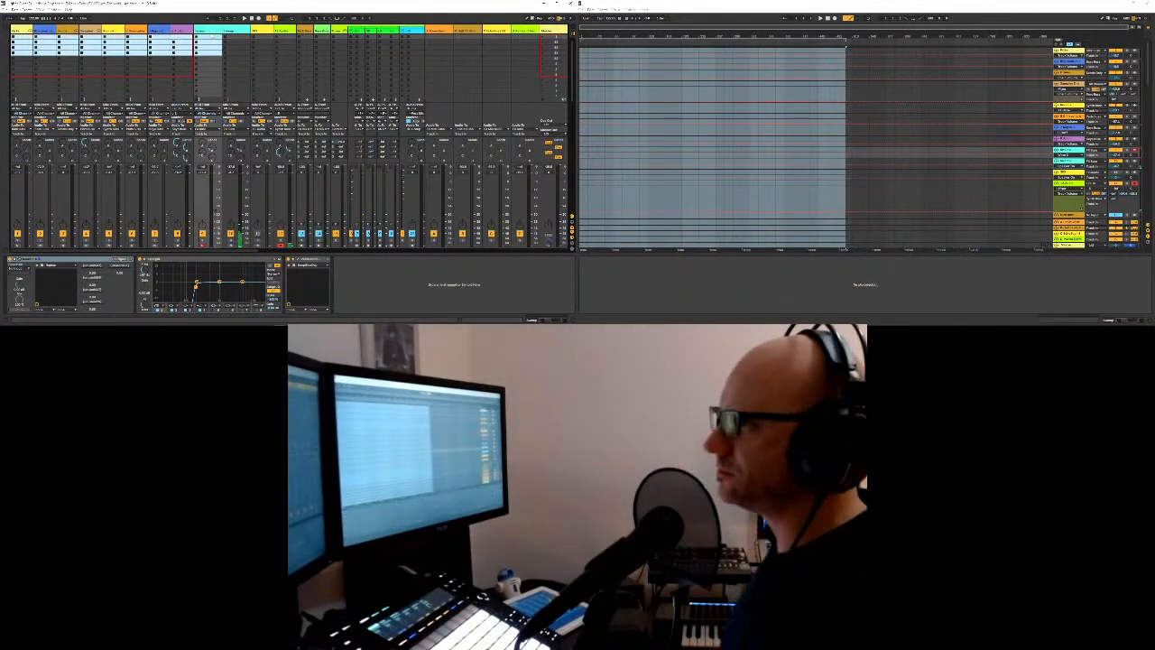
pyautogui.click(209, 68)
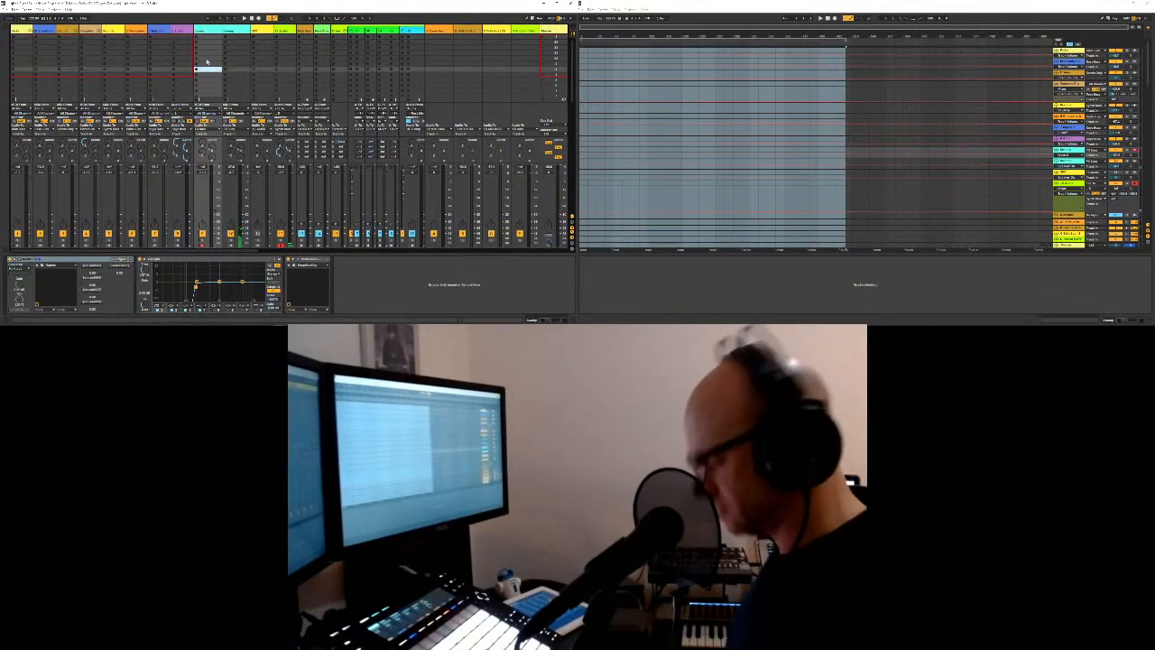
pyautogui.click(206, 37)
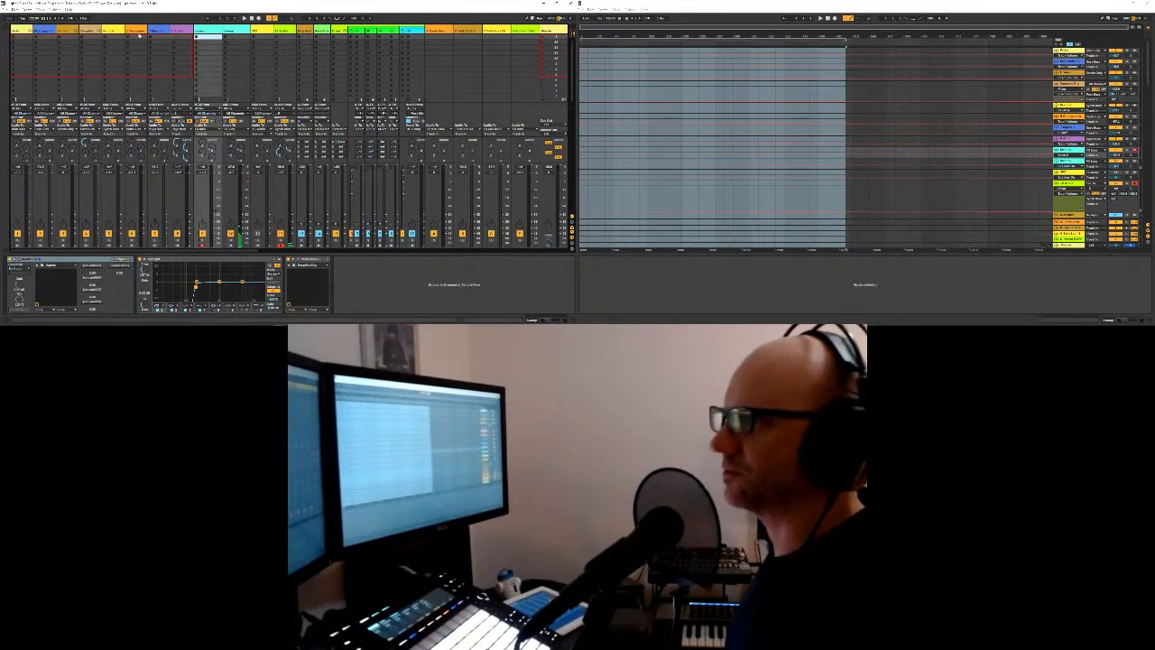
# Step: Delete the session clips of the first seven tracks, keep the clip on the first turquoise track, and select that clip to show its notes
pyautogui.click(166, 60)
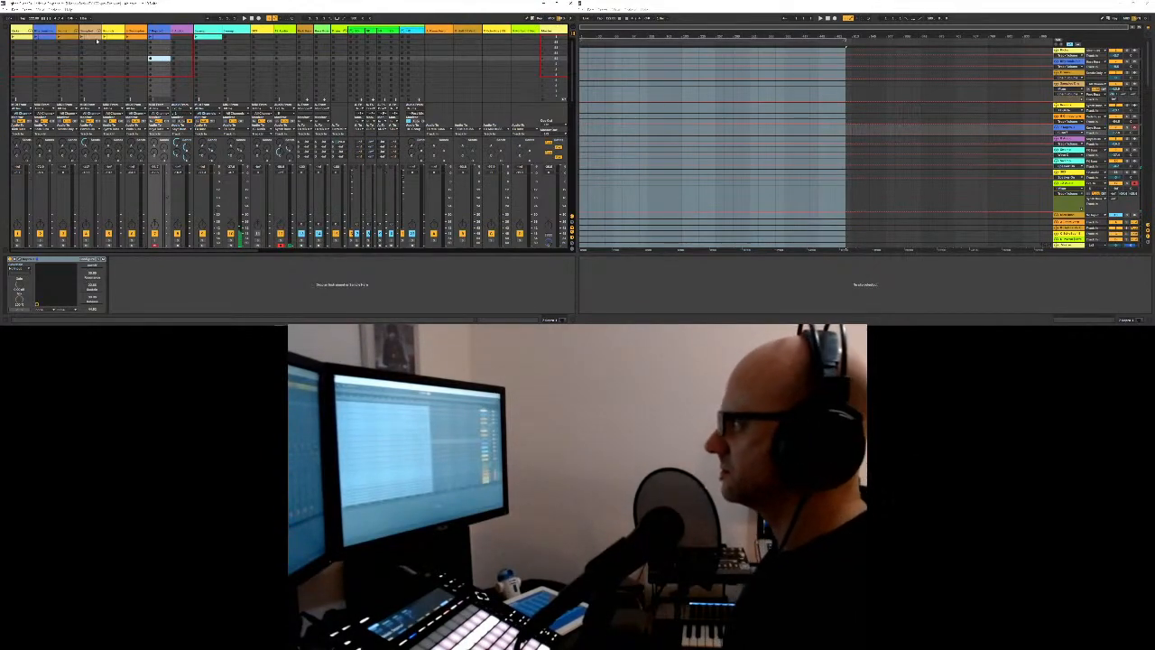
pyautogui.moveTo(18, 48); pyautogui.dragTo(167, 37)
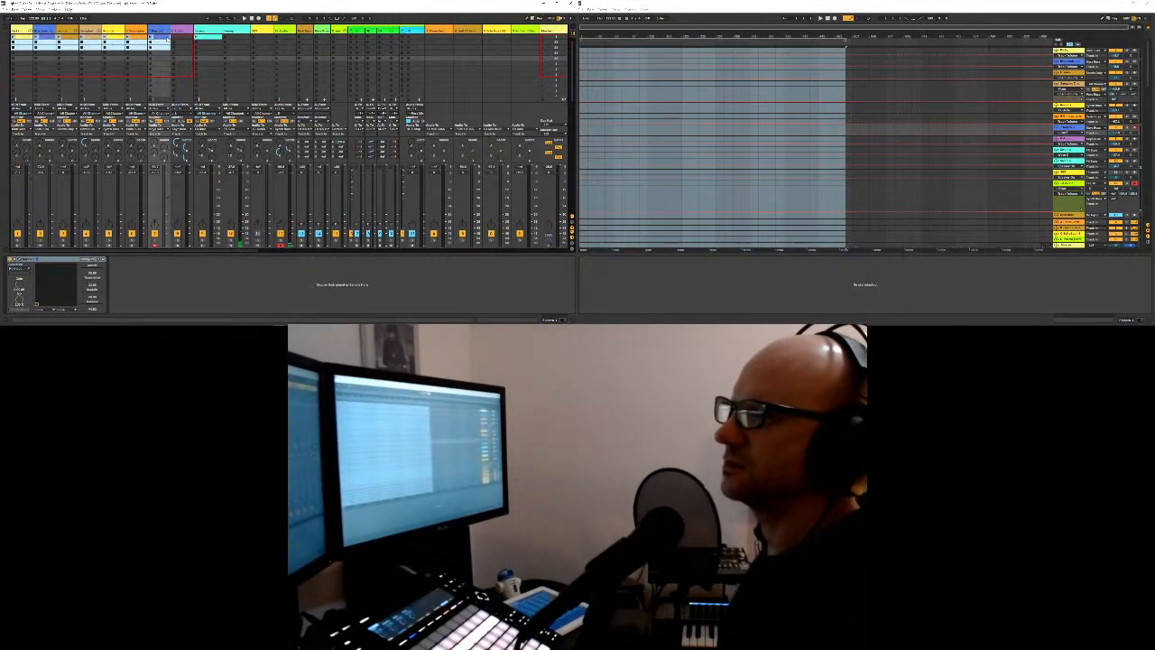
pyautogui.press('Delete')
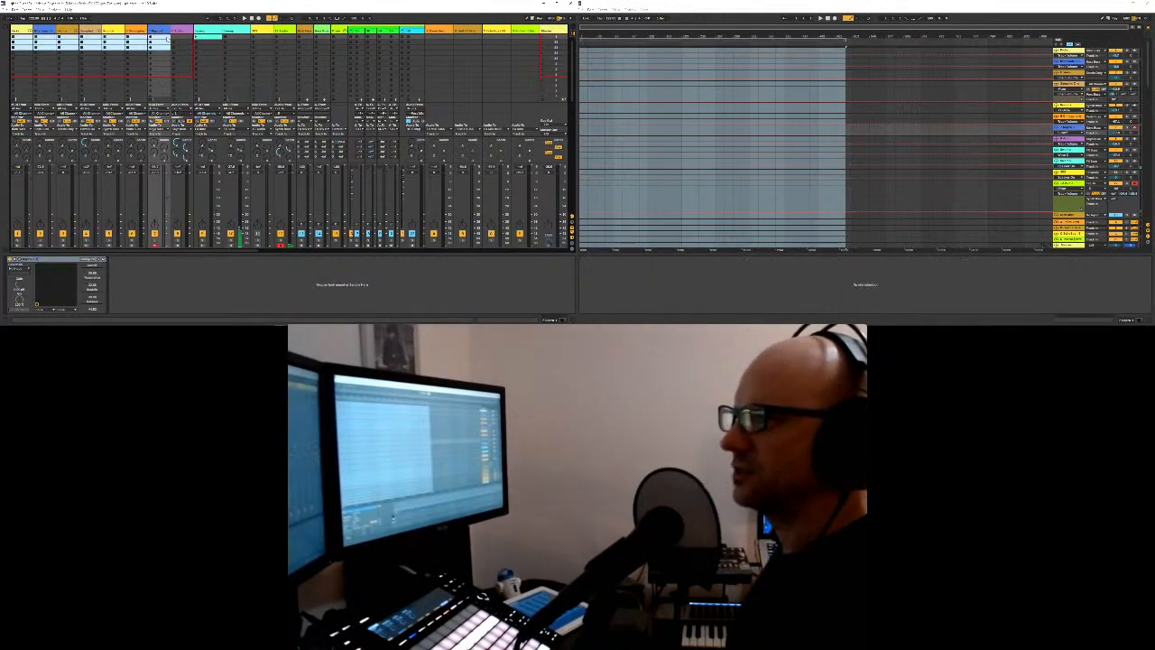
pyautogui.click(200, 37)
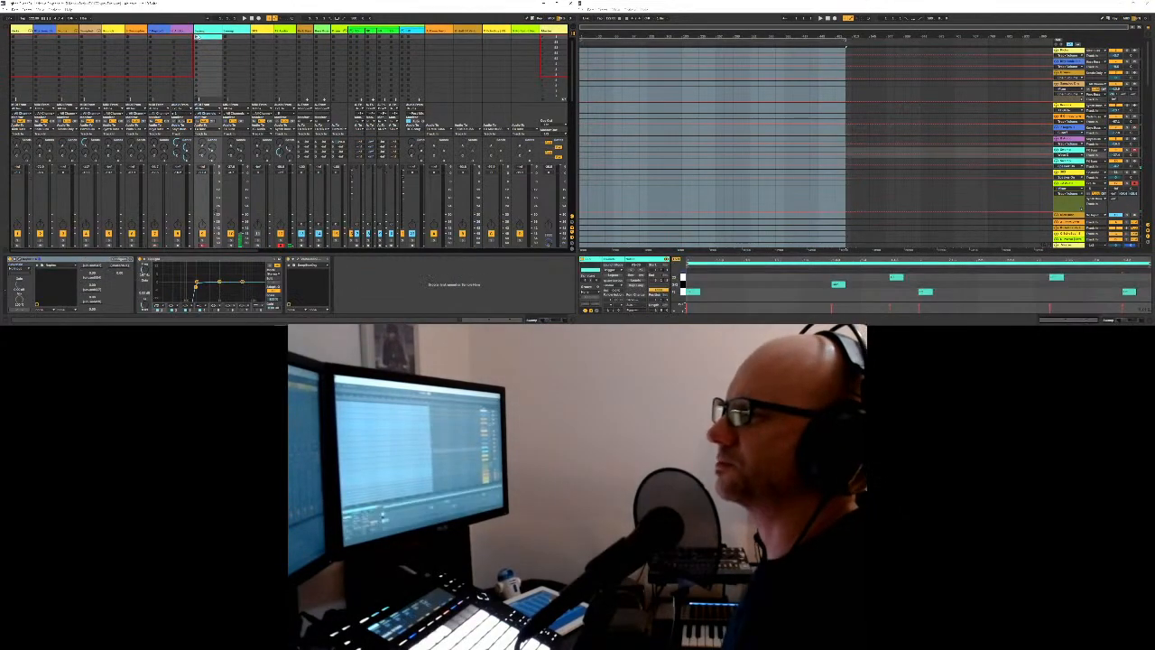
# Step: Play the first turquoise track's clip, try it at double speed, restore its original speed, and stop playback
pyautogui.click(197, 38)
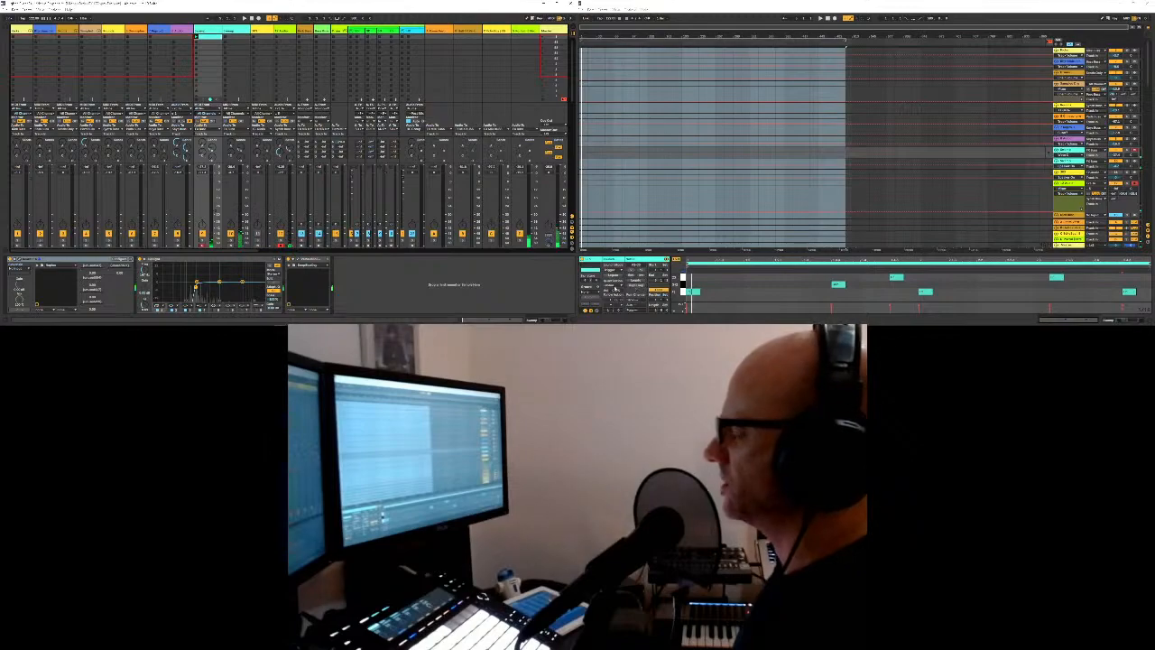
pyautogui.click(632, 271)
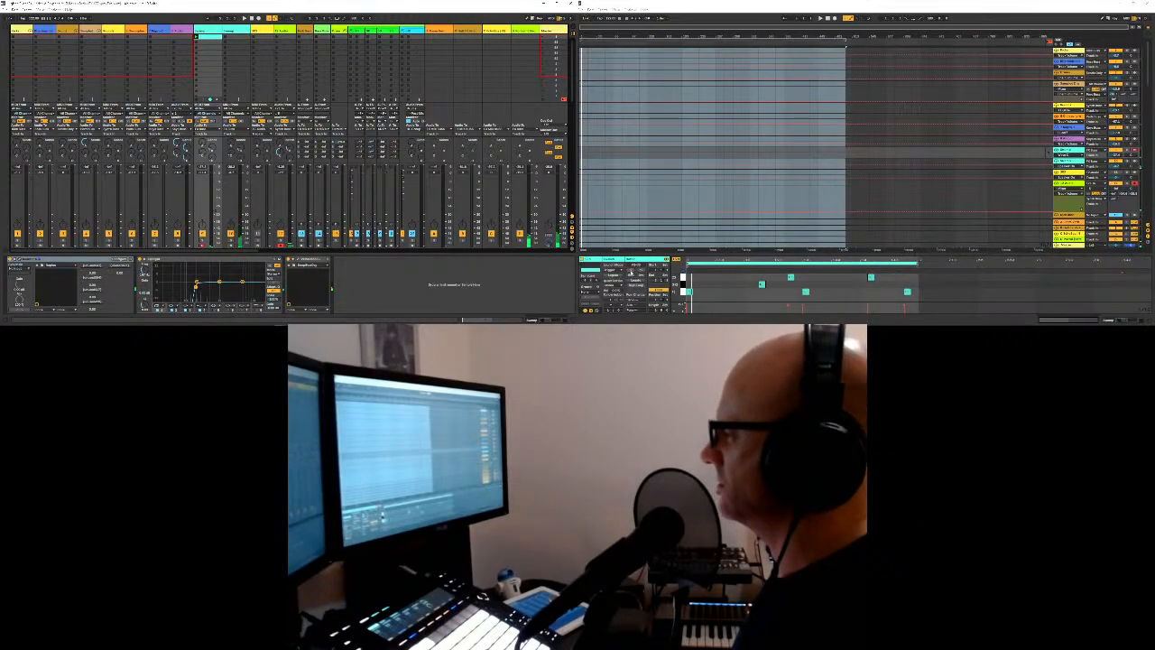
pyautogui.click(641, 271)
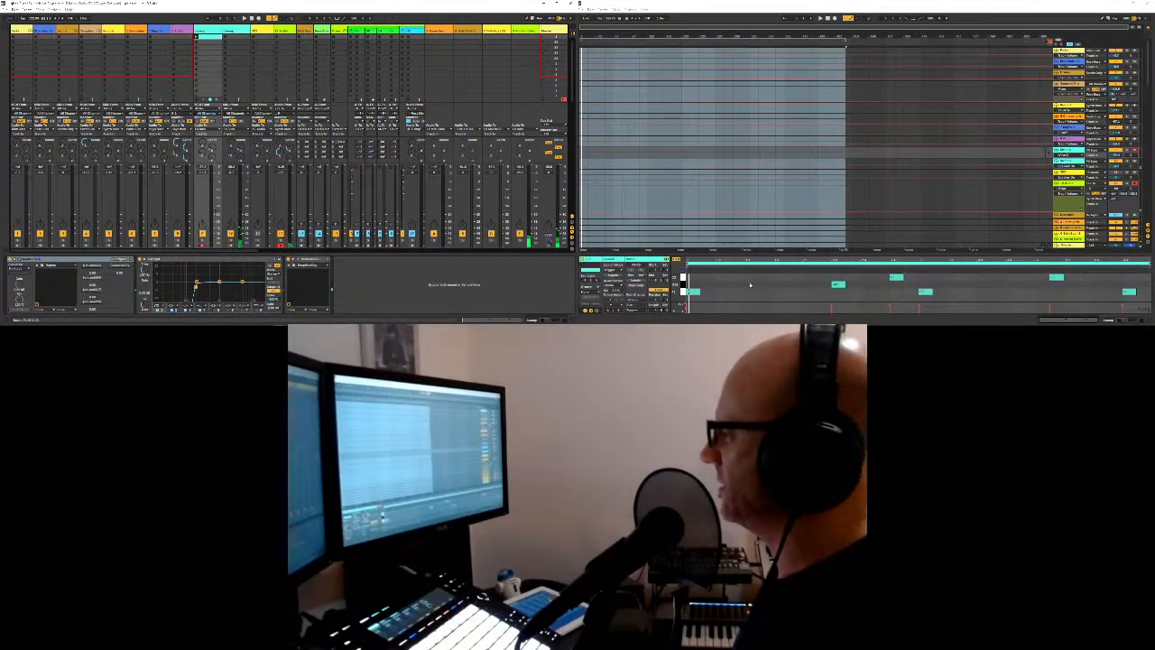
pyautogui.press('space')
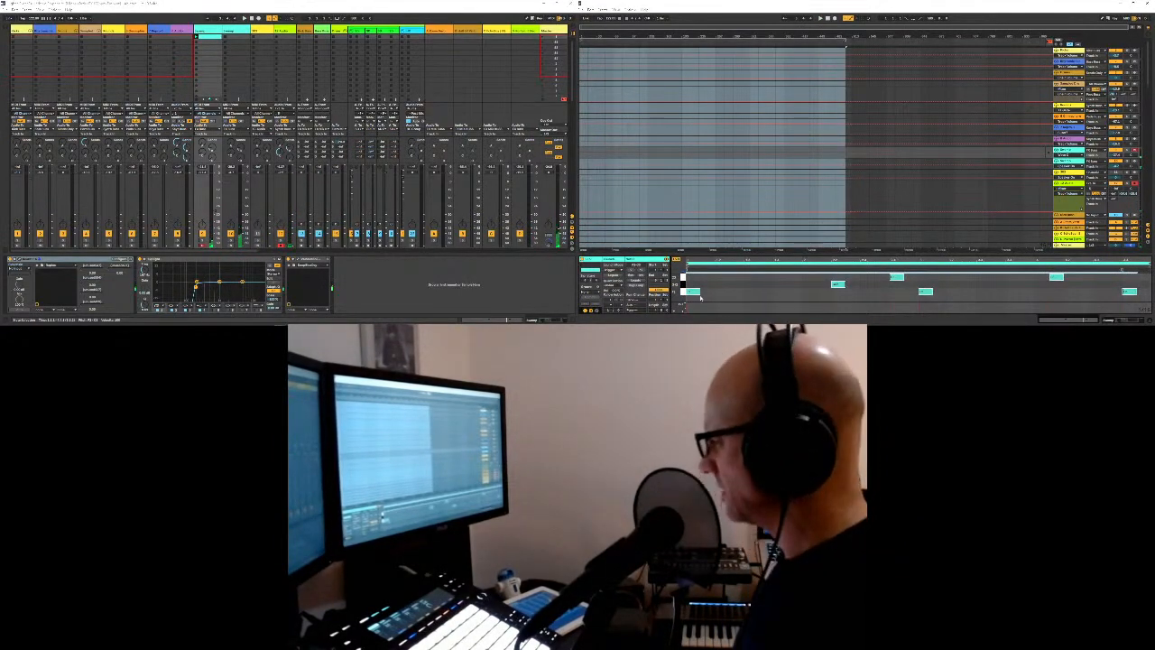
pyautogui.rightClick(694, 293)
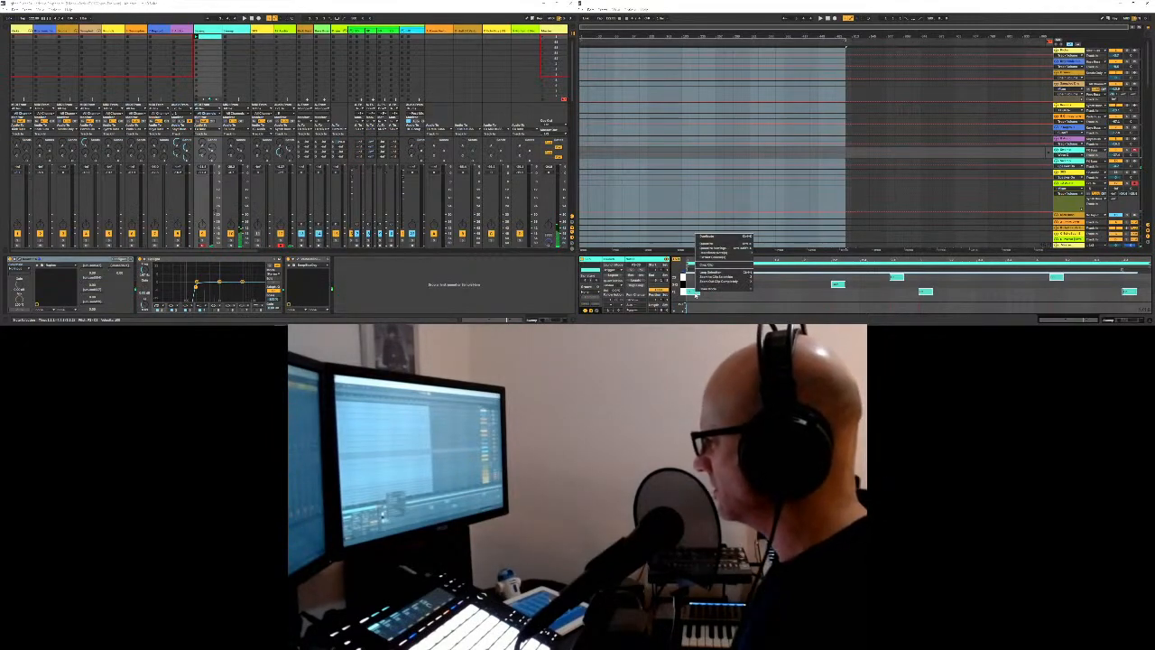
pyautogui.click(738, 303)
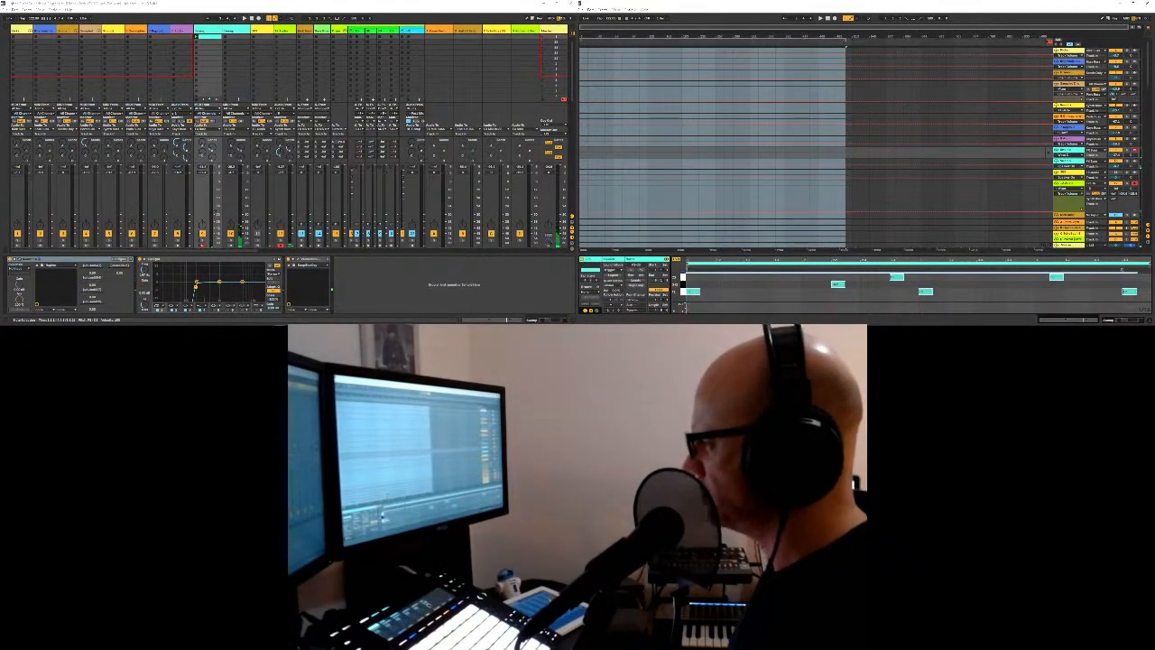
pyautogui.click(729, 291)
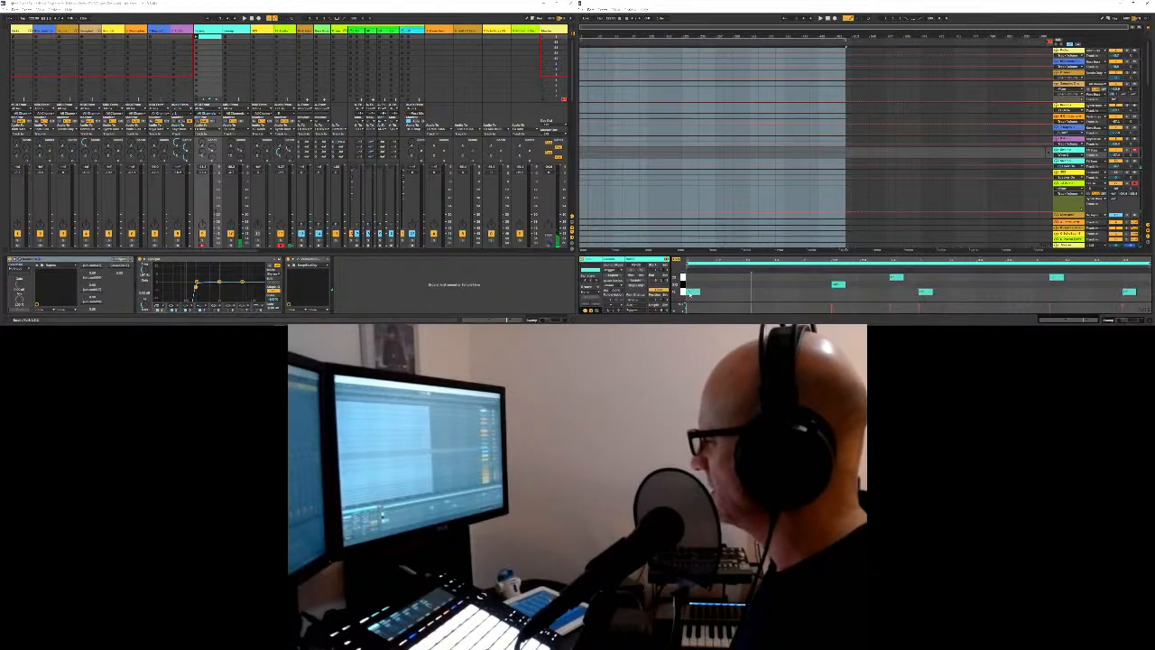
# Step: Raise the clip's first note two rows and lower its second and third notes one row each
pyautogui.click(691, 293)
pyautogui.press('Up')
pyautogui.press('Up')
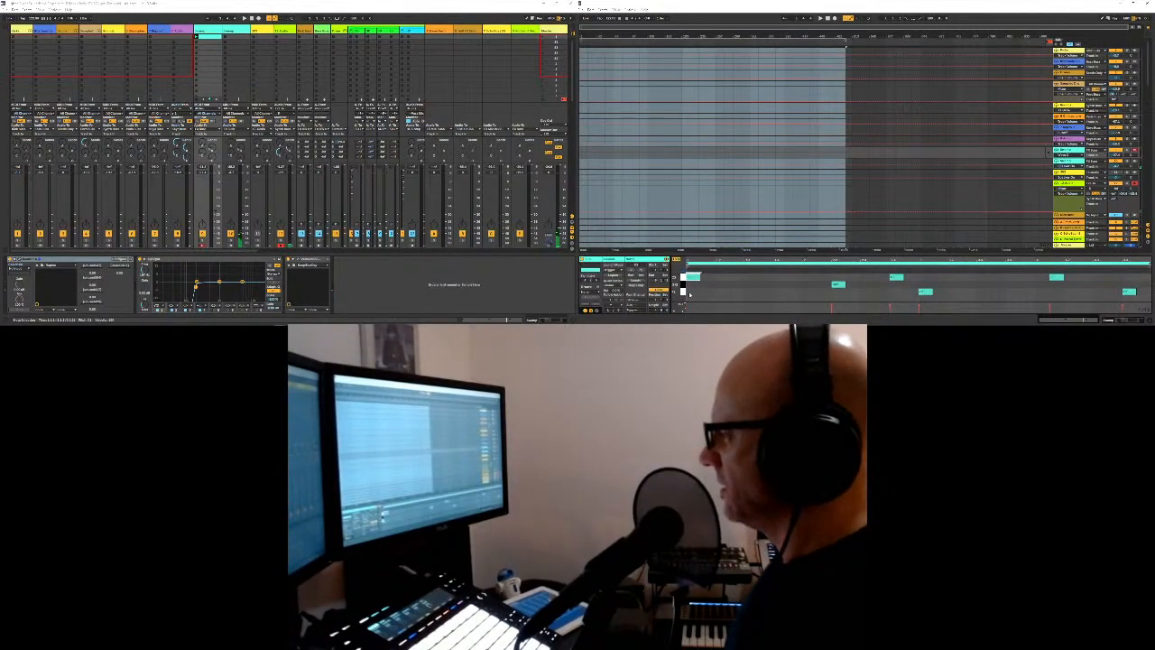
pyautogui.click(837, 284)
pyautogui.press('Down')
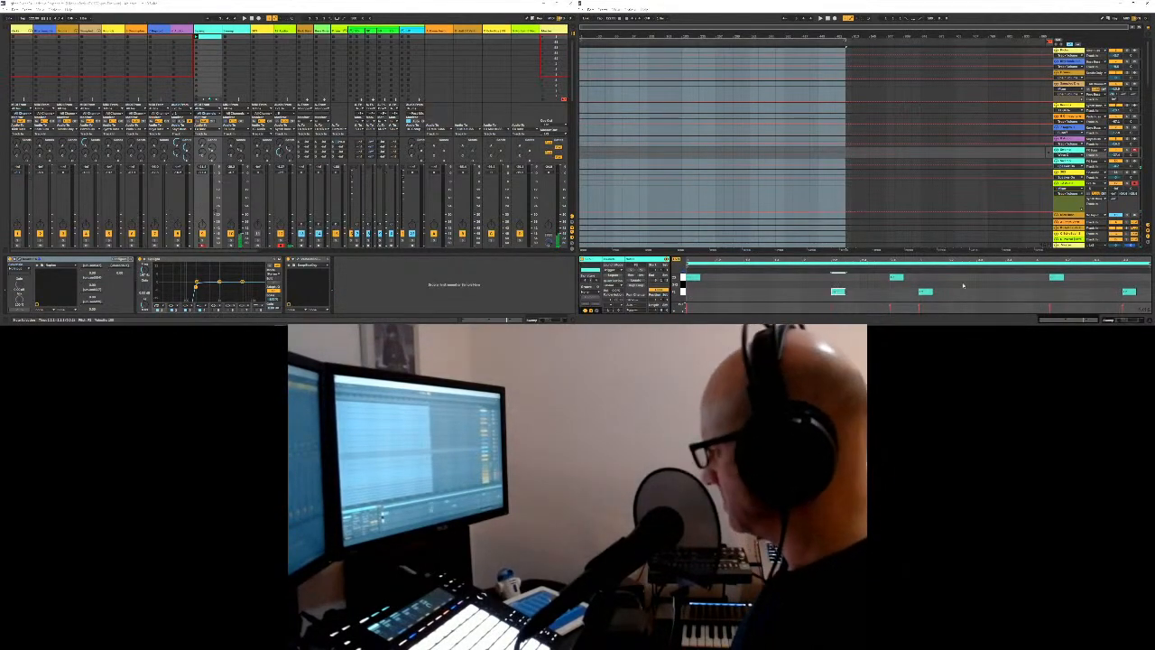
pyautogui.click(895, 278)
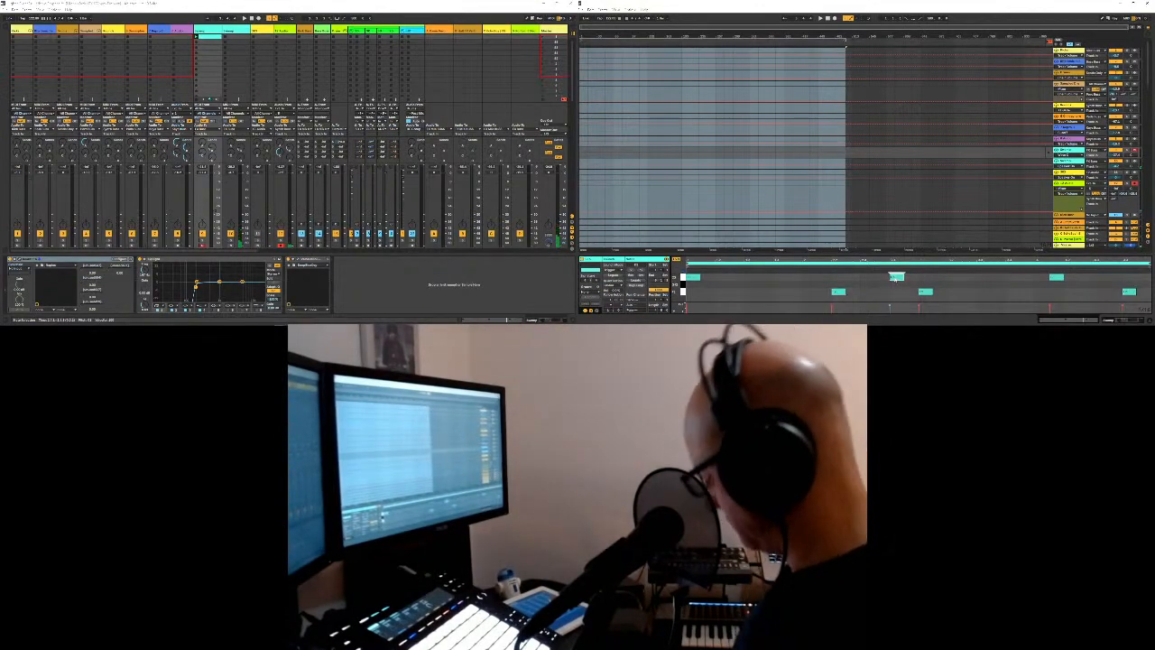
pyautogui.press('Down')
# Step: Raise the clip's fourth note two rows and move the fifth note one row lower and about two note lengths earlier
pyautogui.click(926, 293)
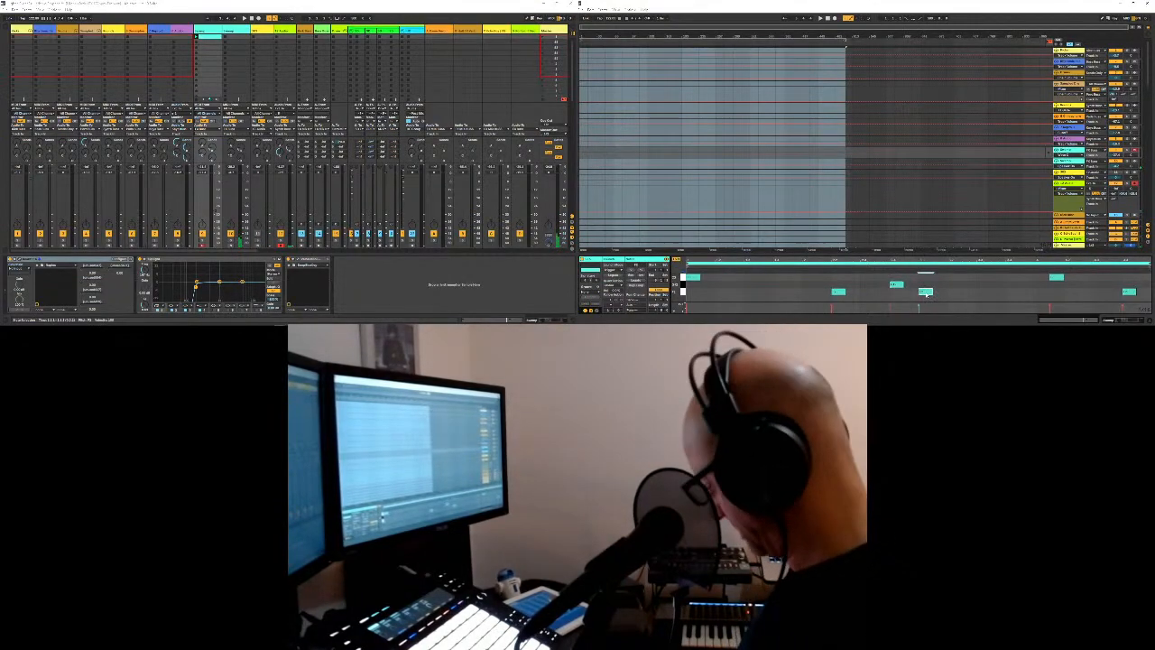
pyautogui.press('Up')
pyautogui.press('Up')
pyautogui.click(1056, 277)
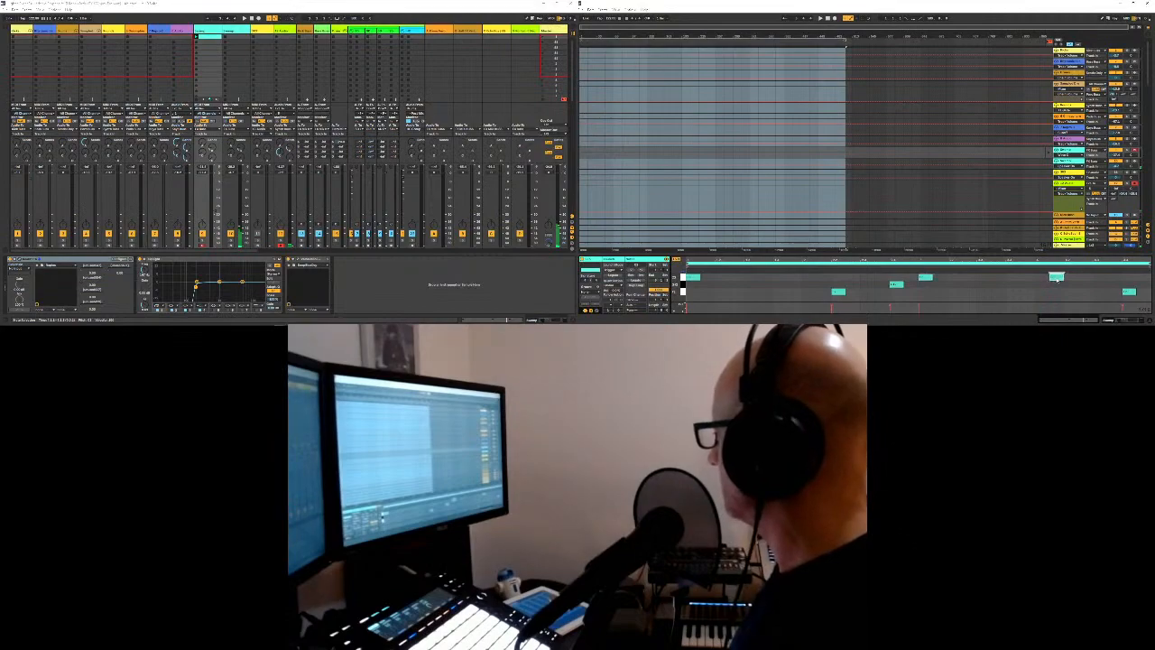
pyautogui.moveTo(1056, 277); pyautogui.dragTo(1028, 284)
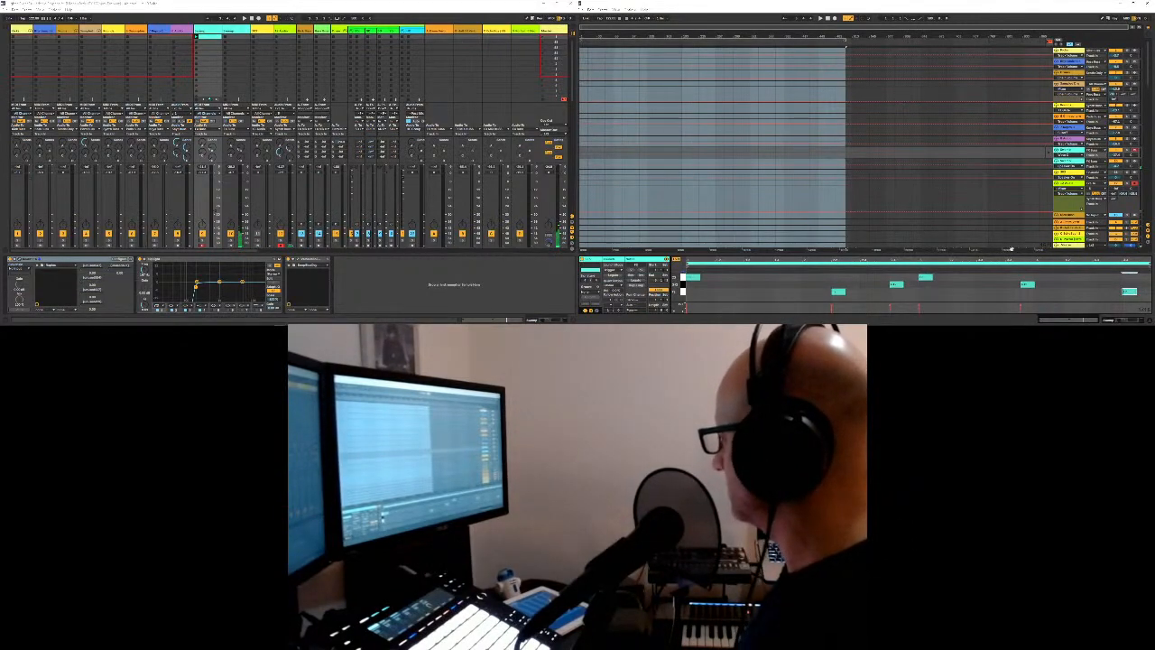
# Step: Raise the clip's last note two rows and shift the second note about one note length earlier
pyautogui.press('Up')
pyautogui.press('Up')
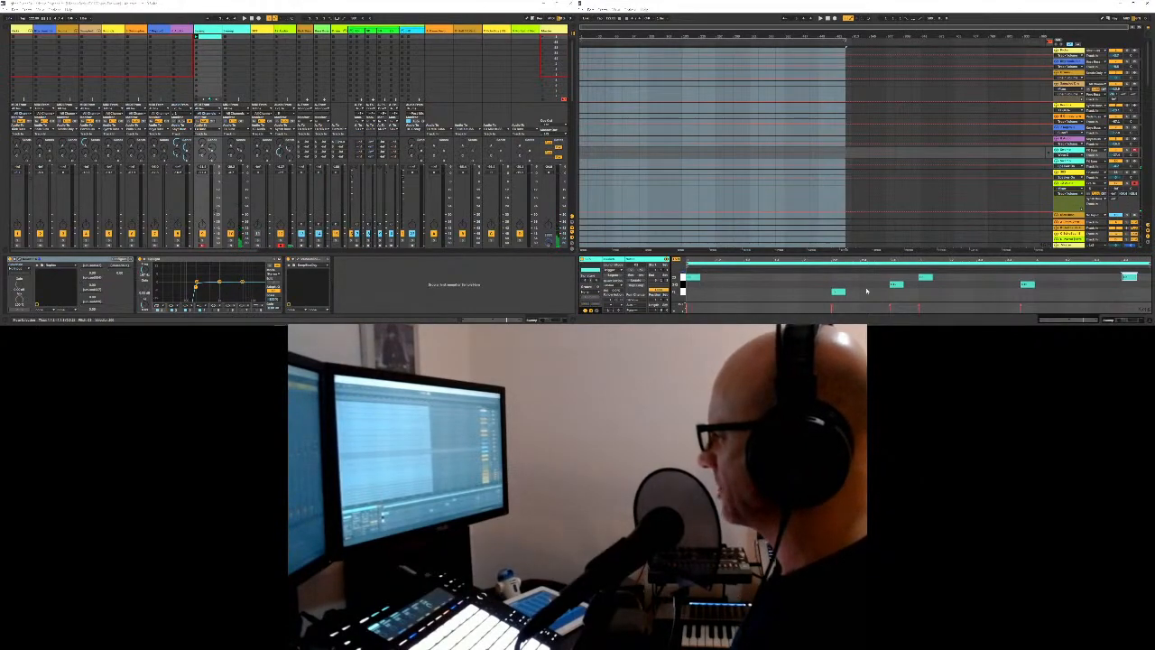
pyautogui.click(837, 291)
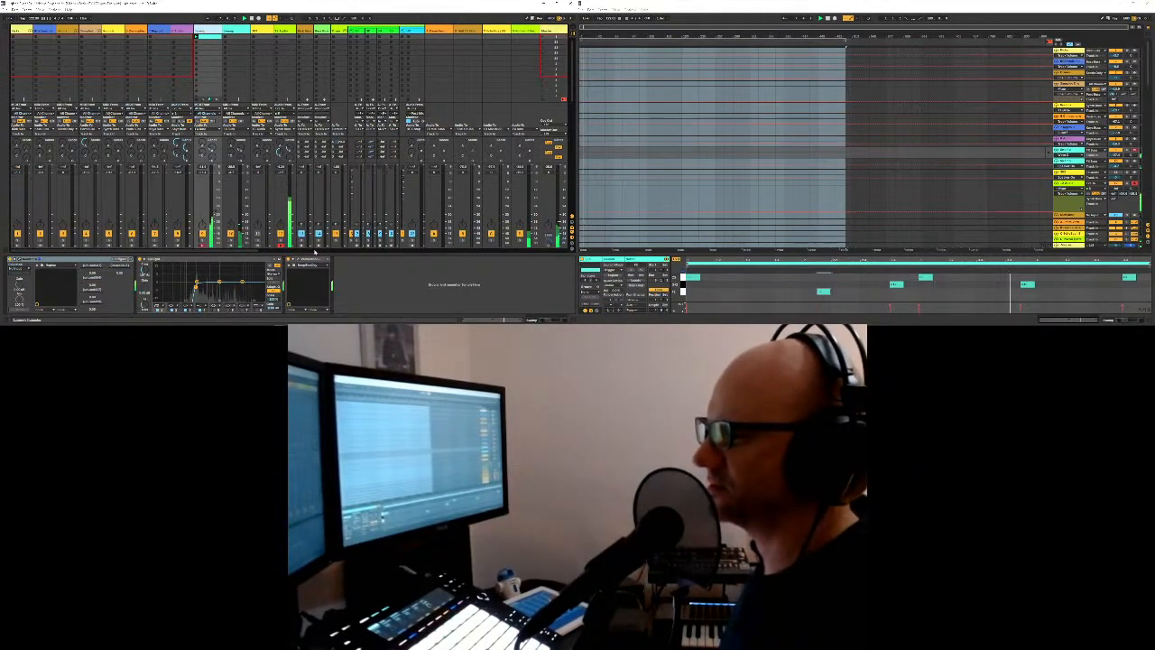
# Step: Open the Reaktor plug-in window, stop playback, and insert a new audio track after the armed lime track
pyautogui.hotkey('ctrl', 'alt', 'p')
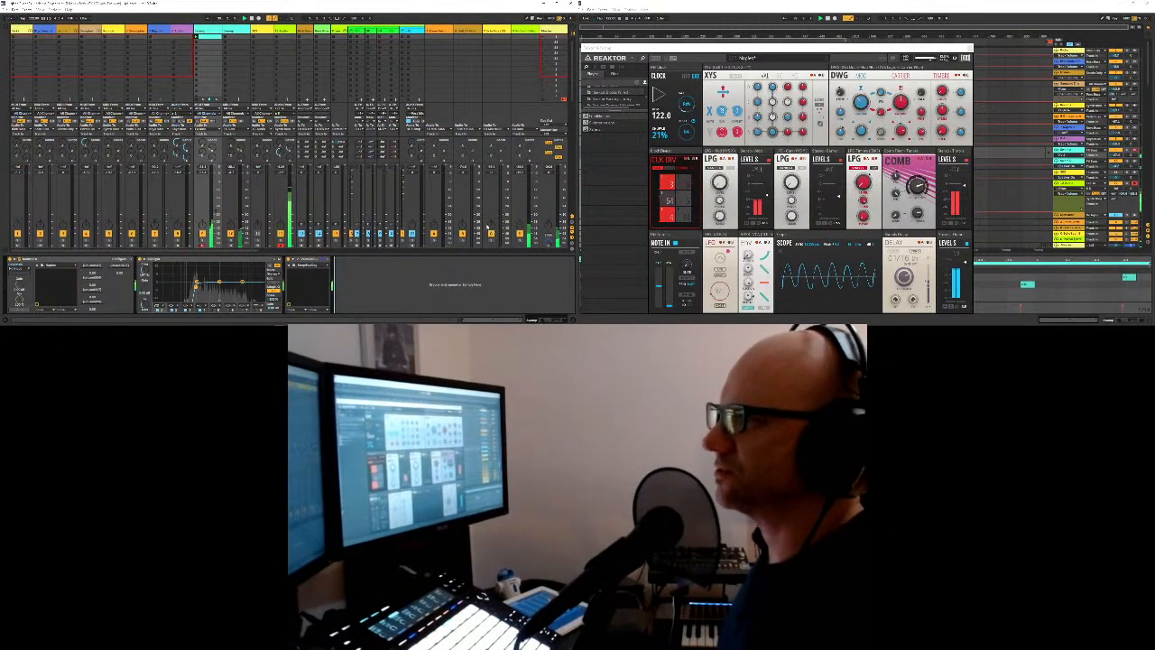
pyautogui.press('space')
pyautogui.click(290, 213)
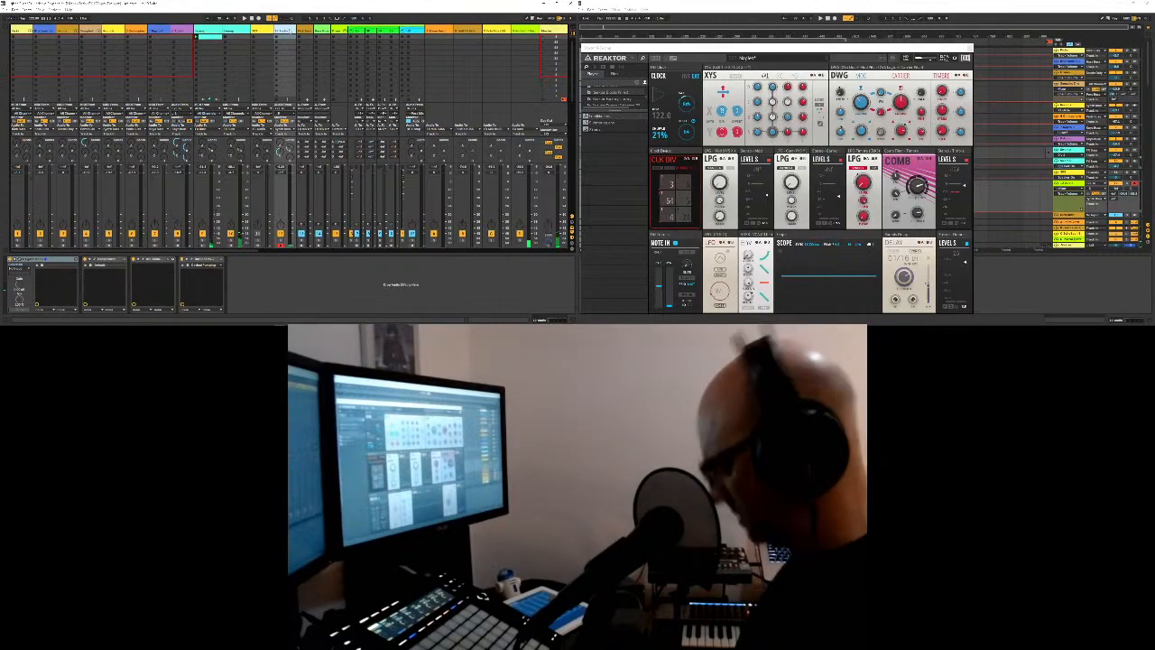
pyautogui.hotkey('ctrl', 't')
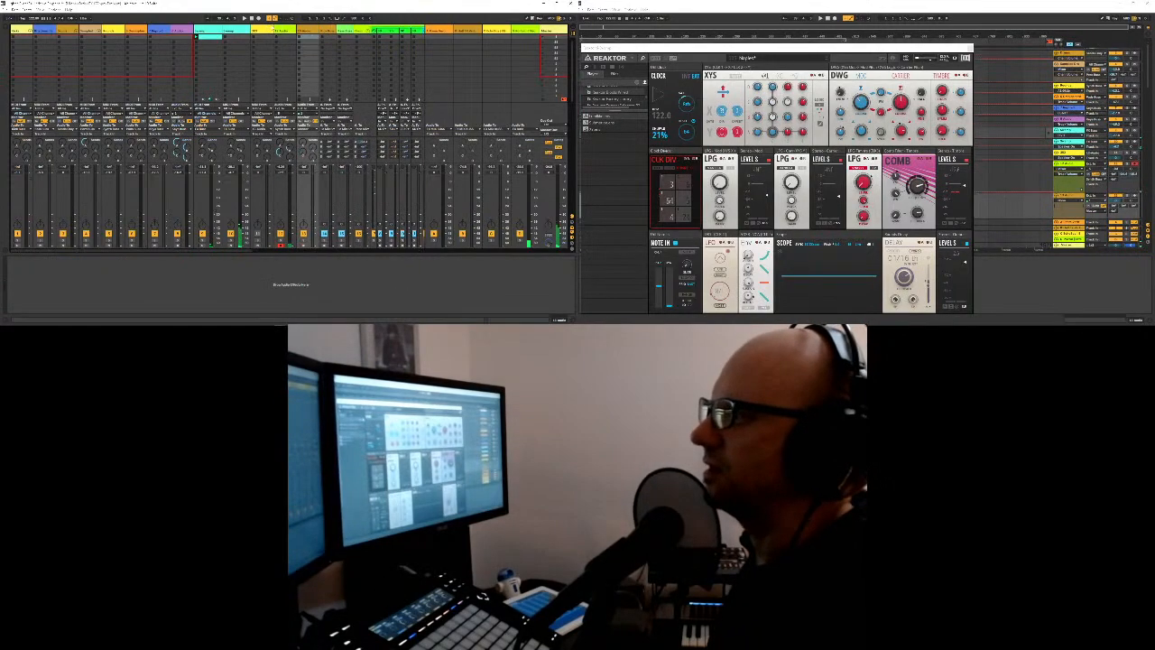
pyautogui.click(306, 30)
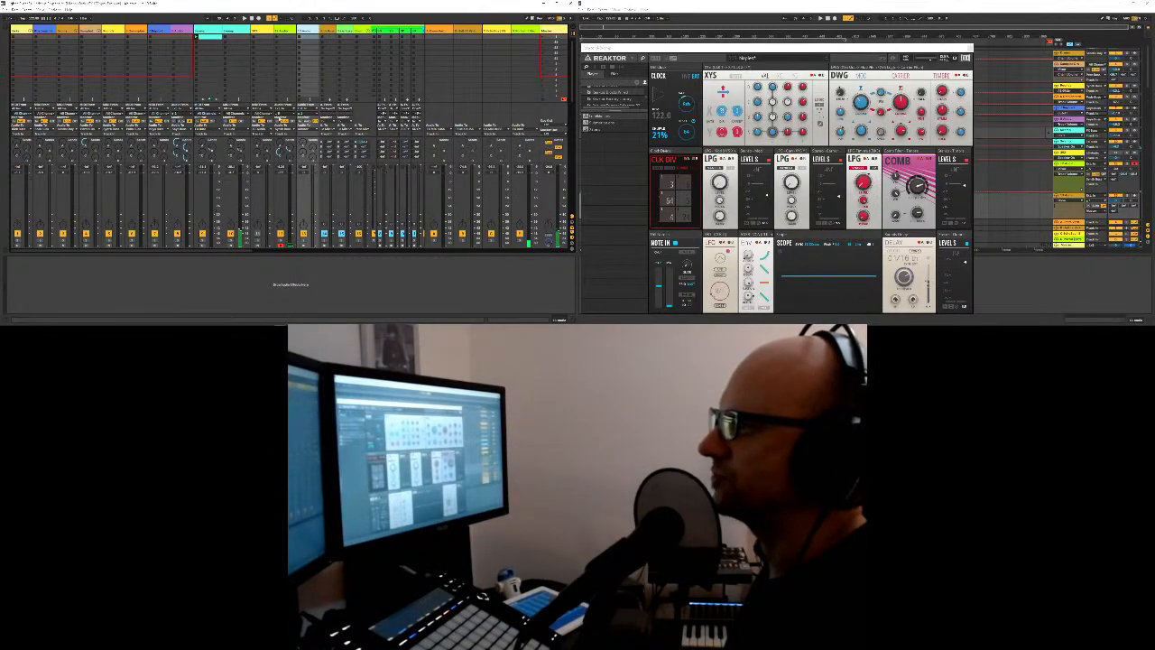
# Step: Set the new audio track to take its input from another track in the set and arm it for recording
pyautogui.click(204, 32)
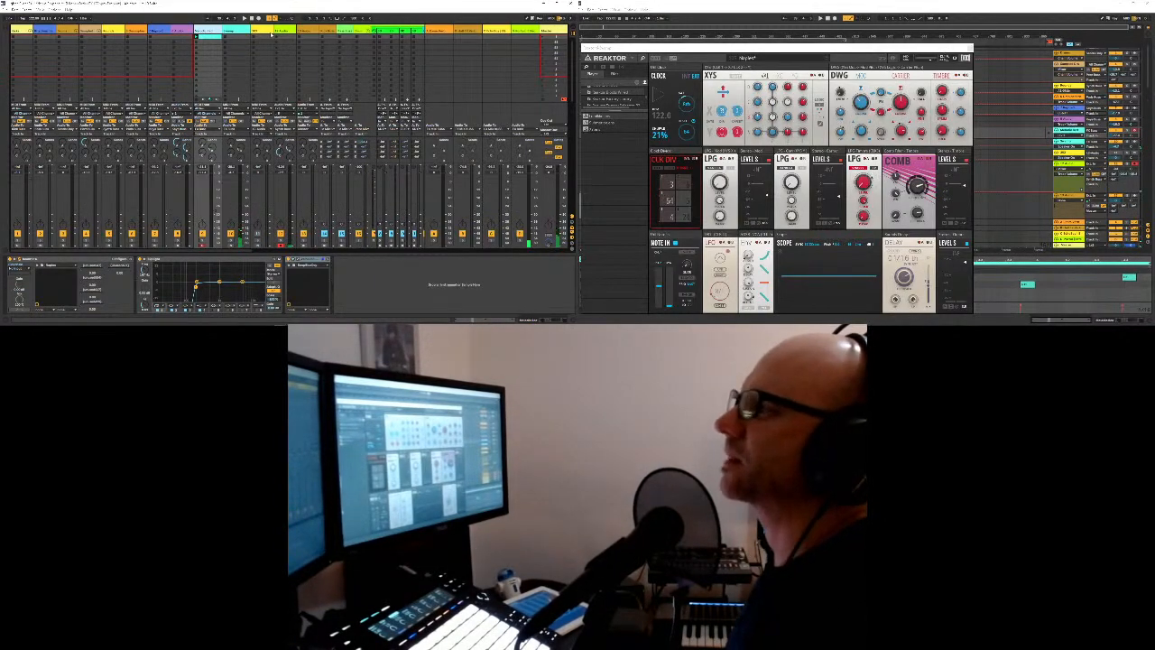
pyautogui.click(282, 31)
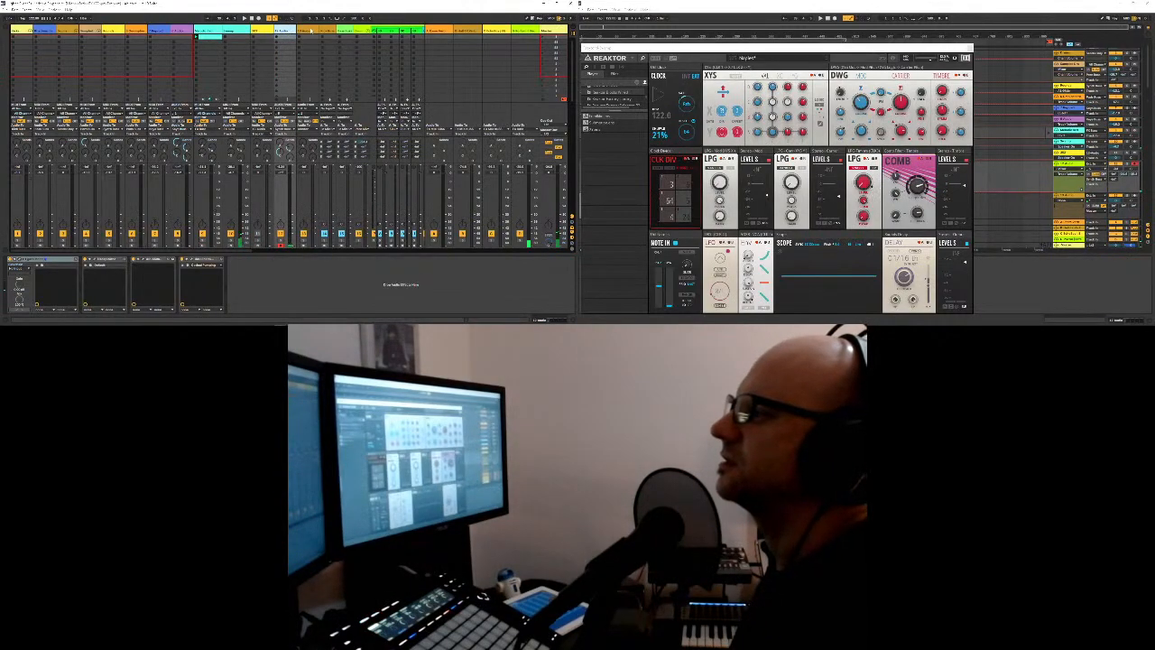
pyautogui.click(308, 30)
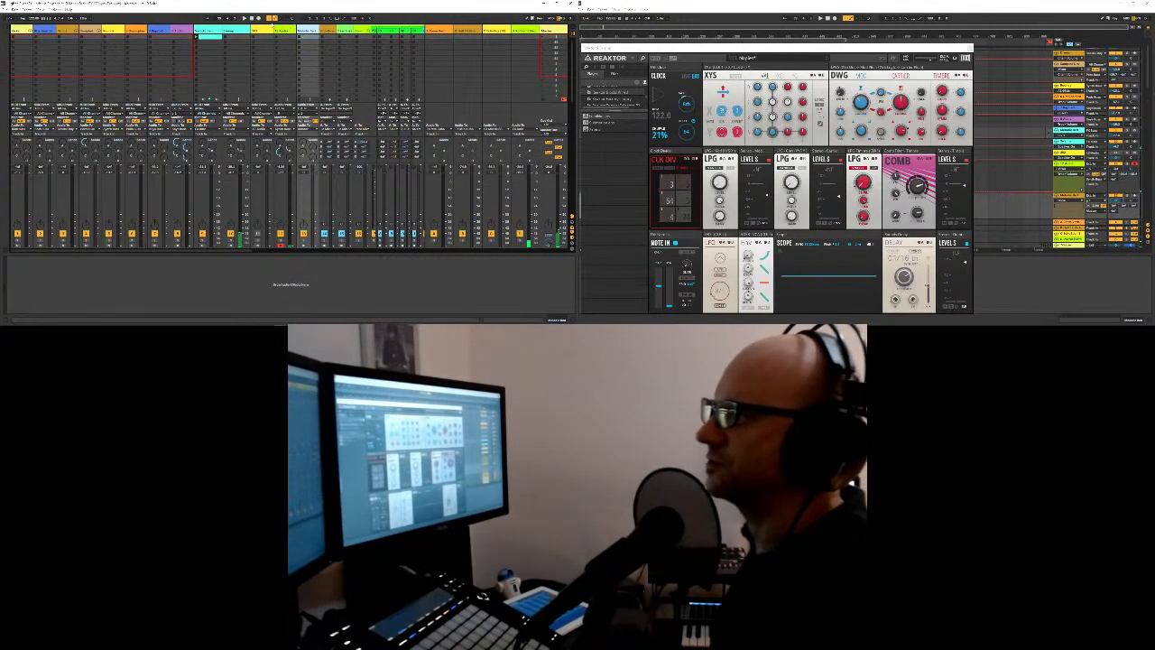
pyautogui.click(284, 31)
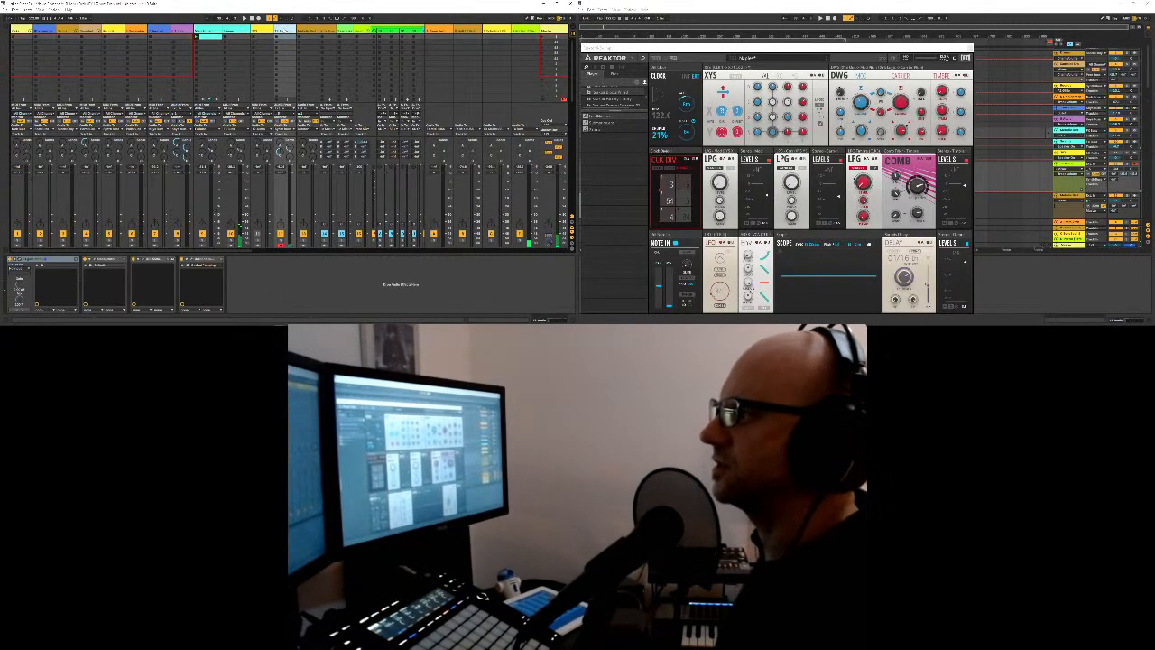
pyautogui.click(306, 40)
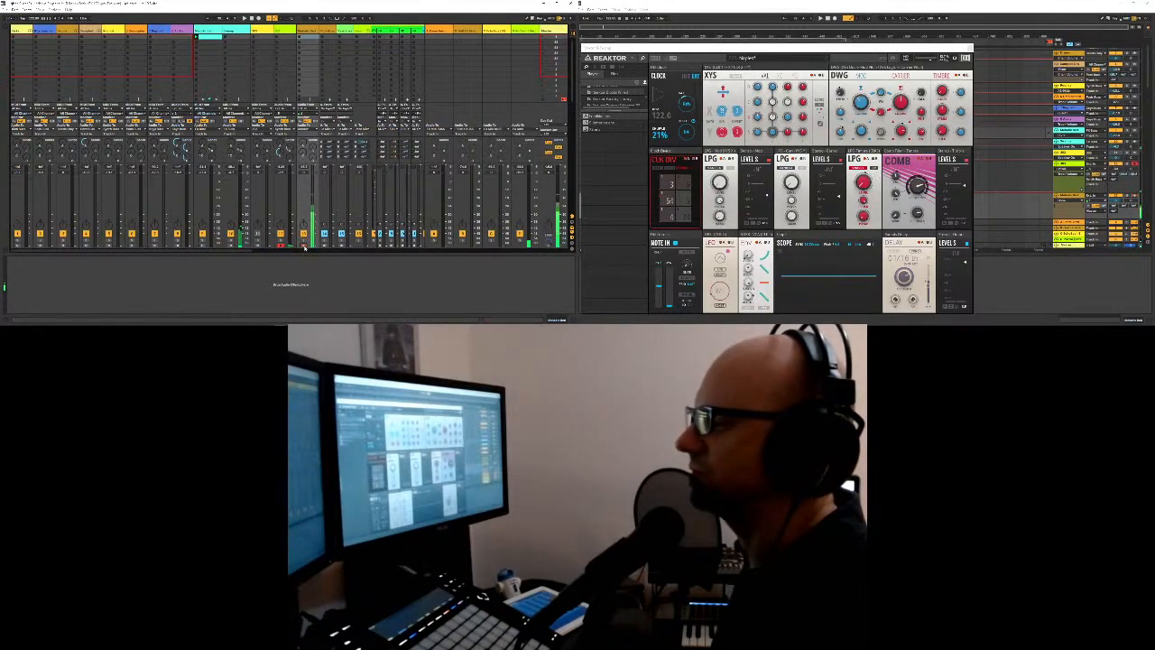
pyautogui.click(307, 110)
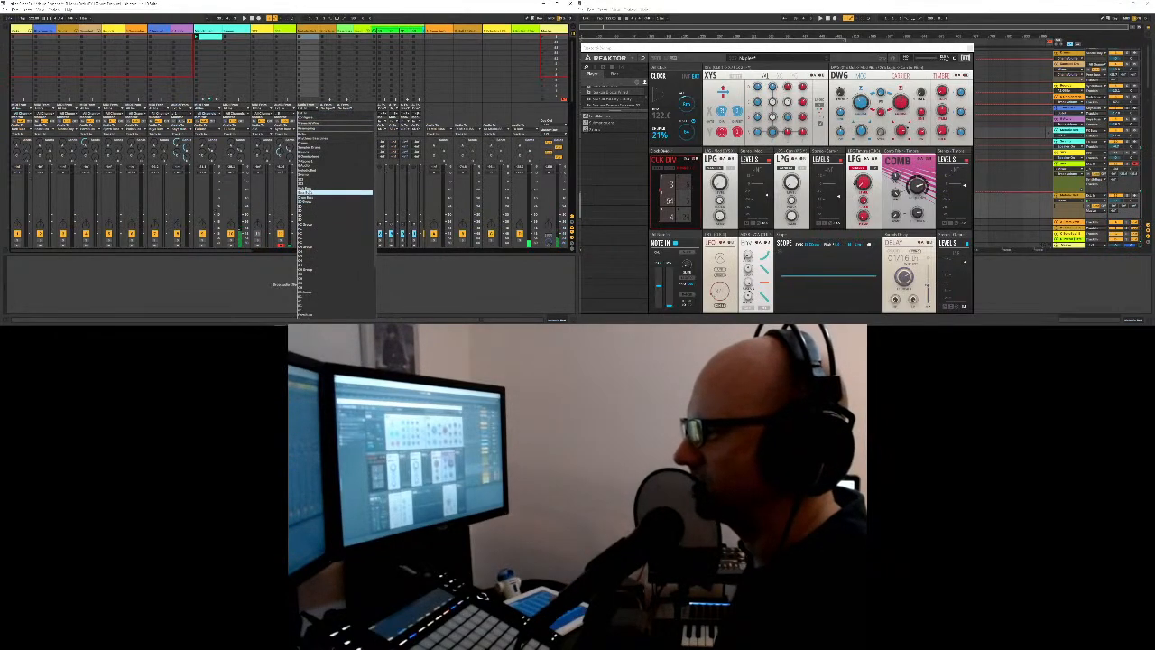
pyautogui.click(313, 172)
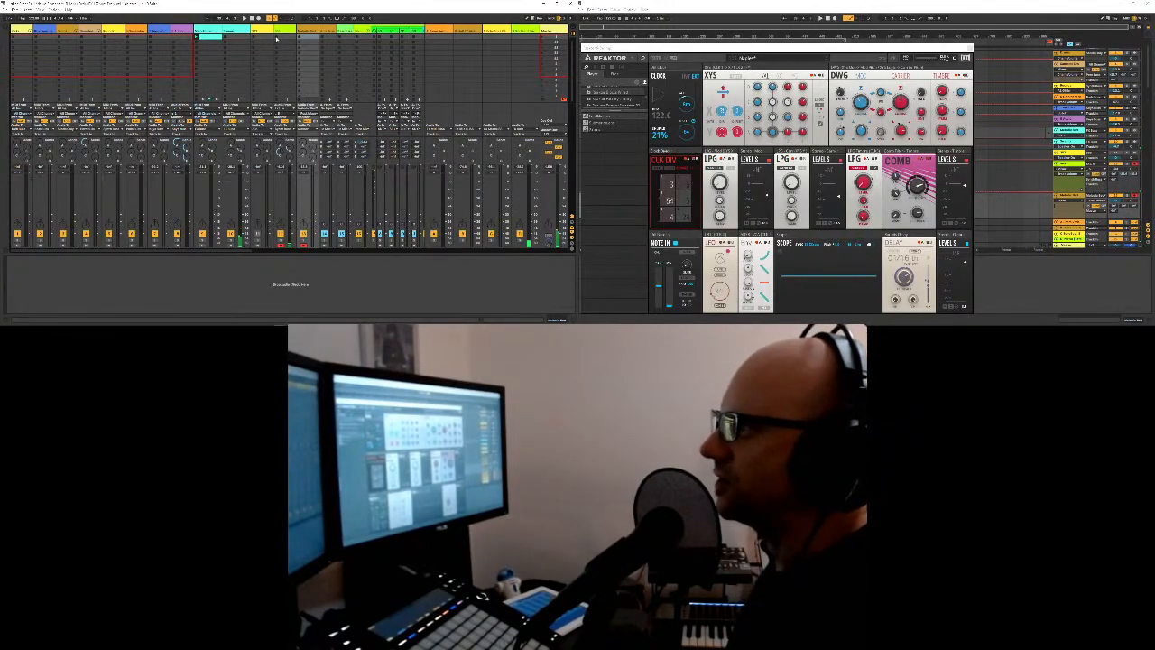
# Step: Select the second turquoise track and close the Reaktor plug-in window
pyautogui.click(241, 227)
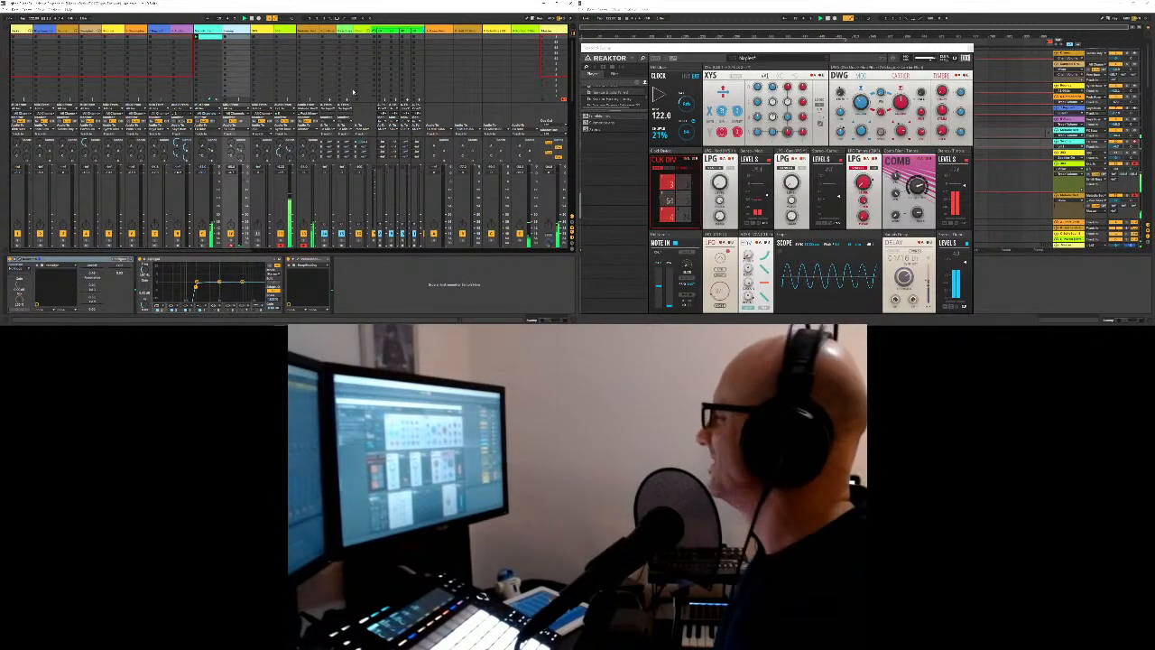
pyautogui.click(352, 91)
pyautogui.click(970, 48)
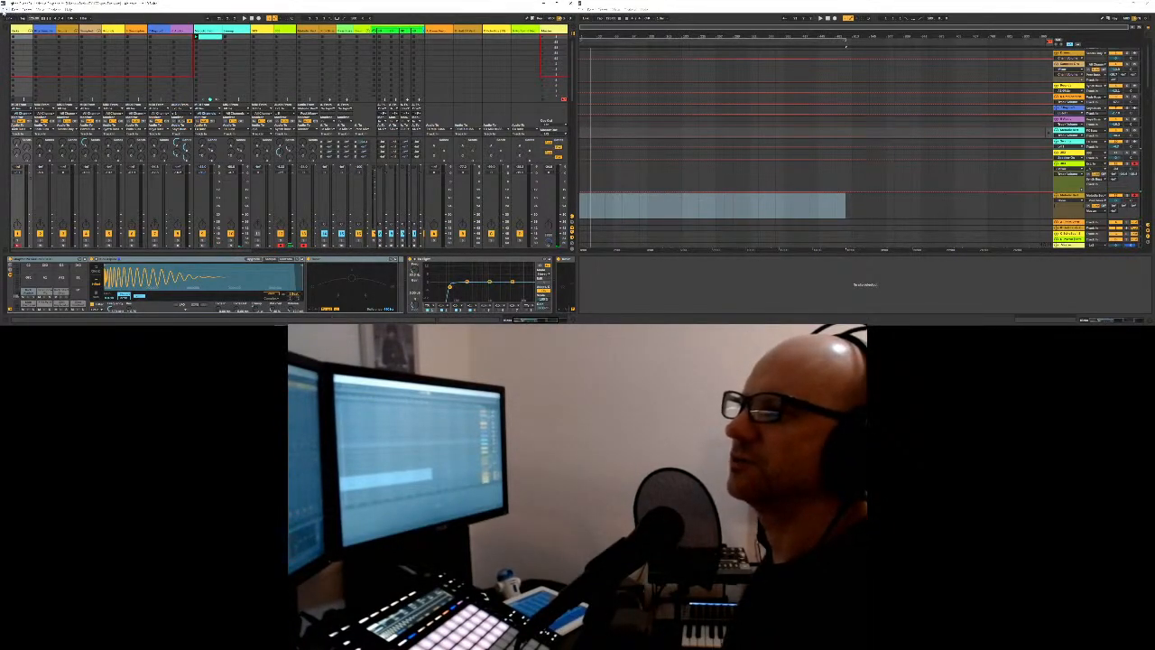
# Step: Save the Live set under a new Streisand Effect file name in the parent projects folder
pyautogui.click(4, 12)
pyautogui.click(44, 70)
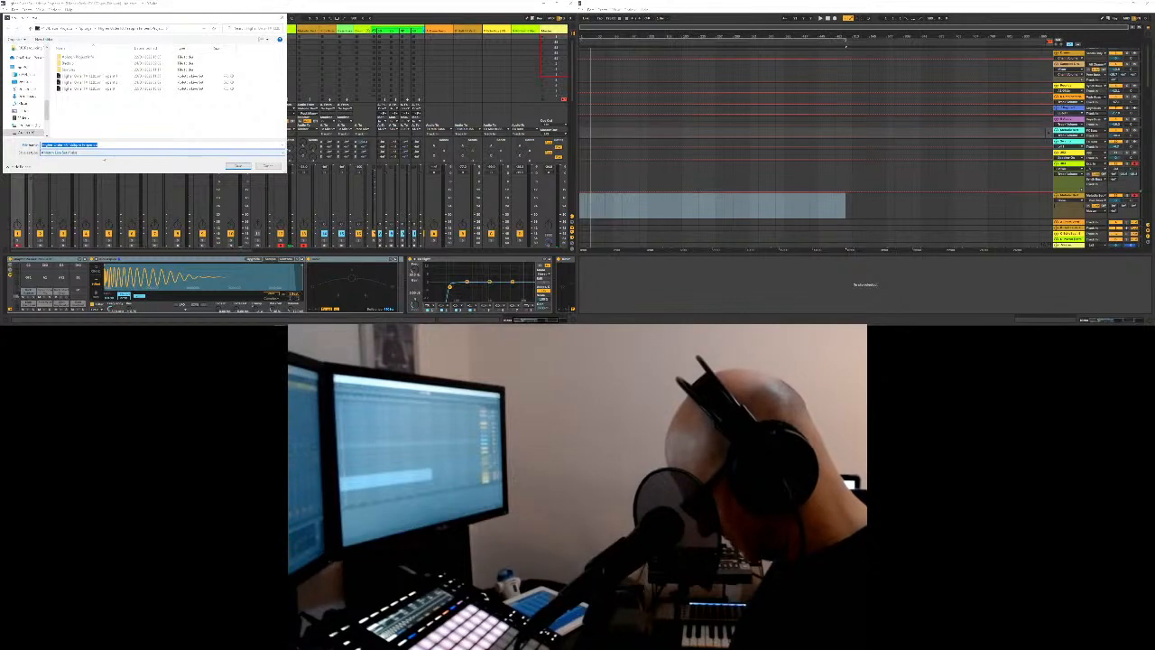
pyautogui.write('Hi')
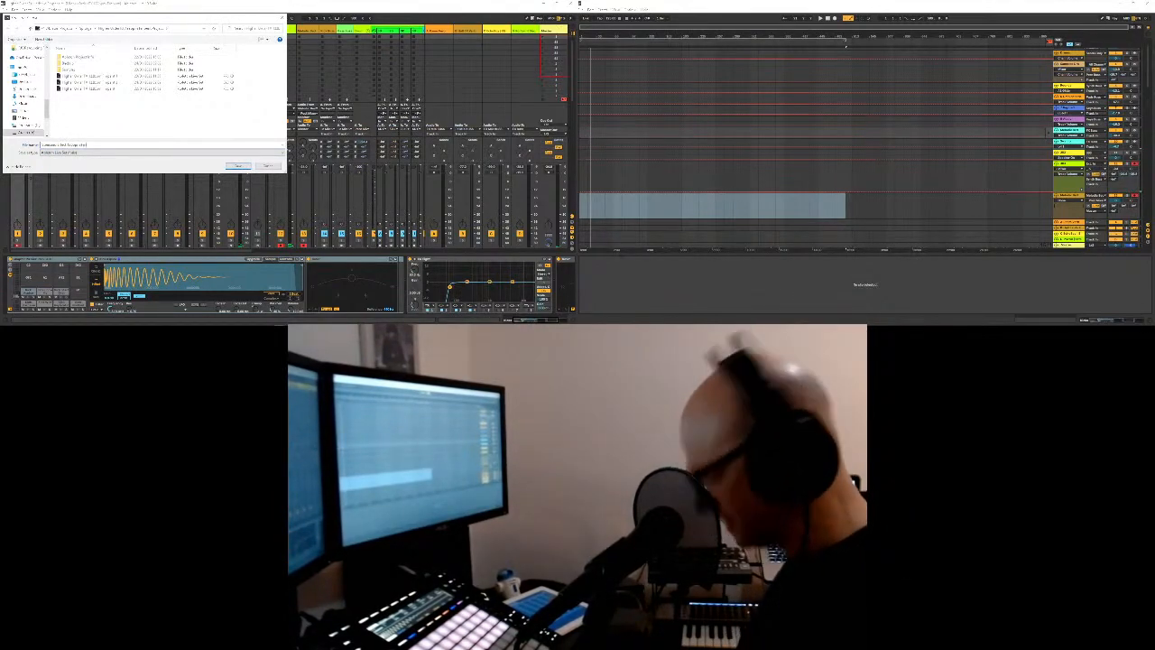
pyautogui.click(32, 28)
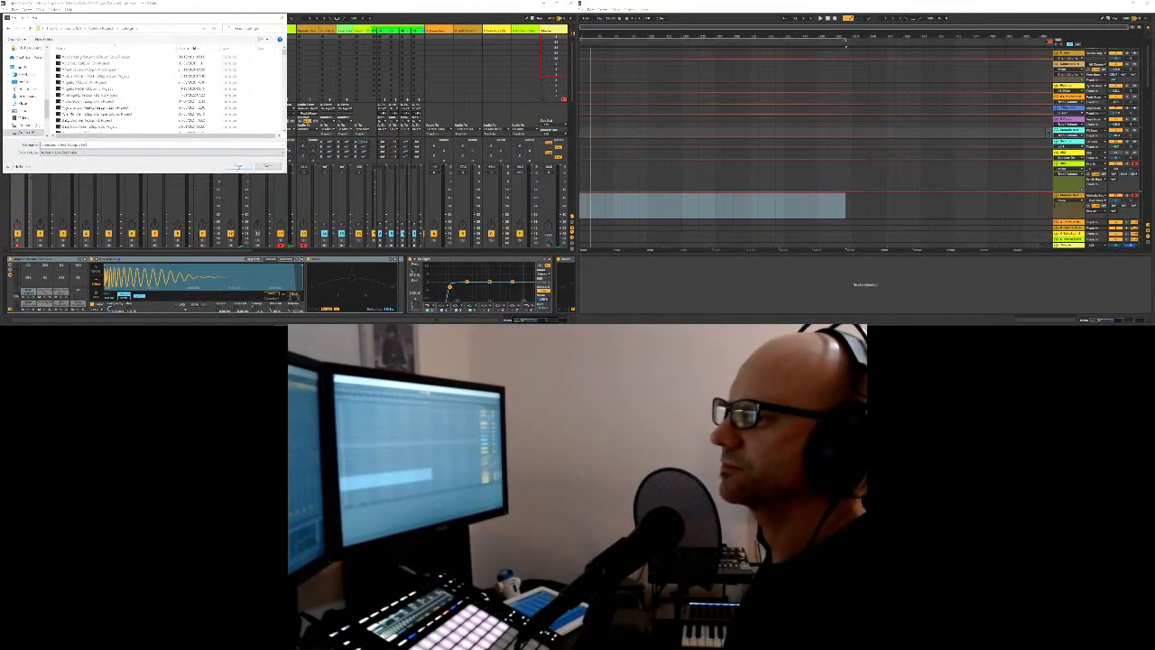
pyautogui.click(239, 166)
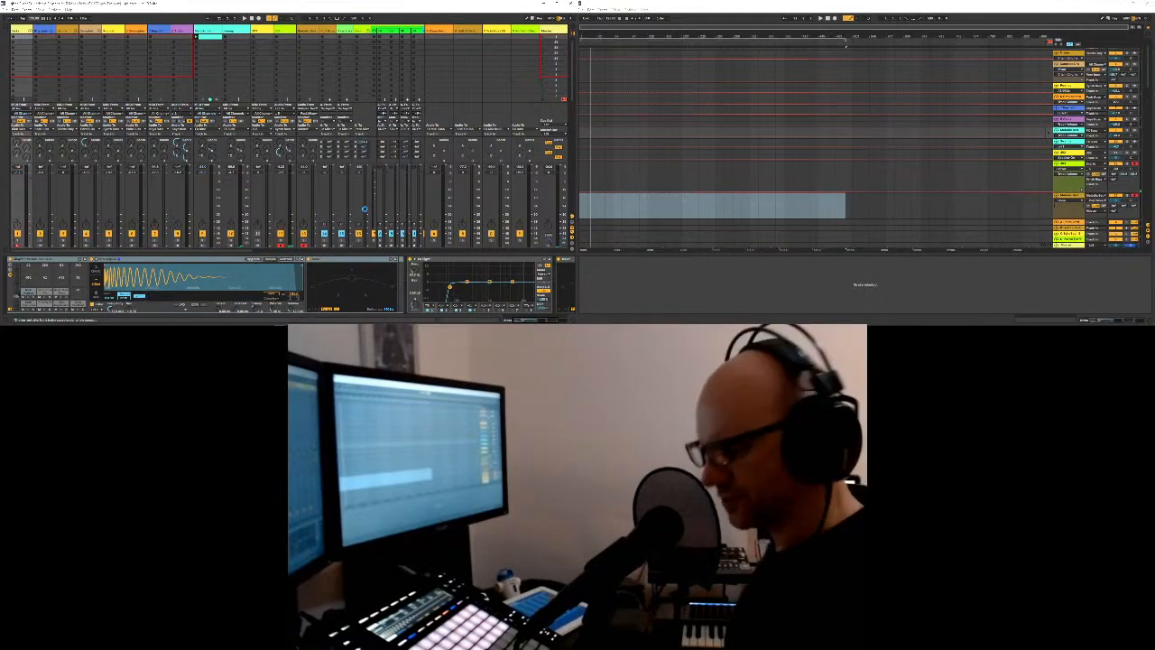
# Step: Switch to the web browser, open YouTube in a new tab, and search for "streisand effect"
pyautogui.hotkey('alt', 'Tab')
pyautogui.hotkey('alt', 'Tab')
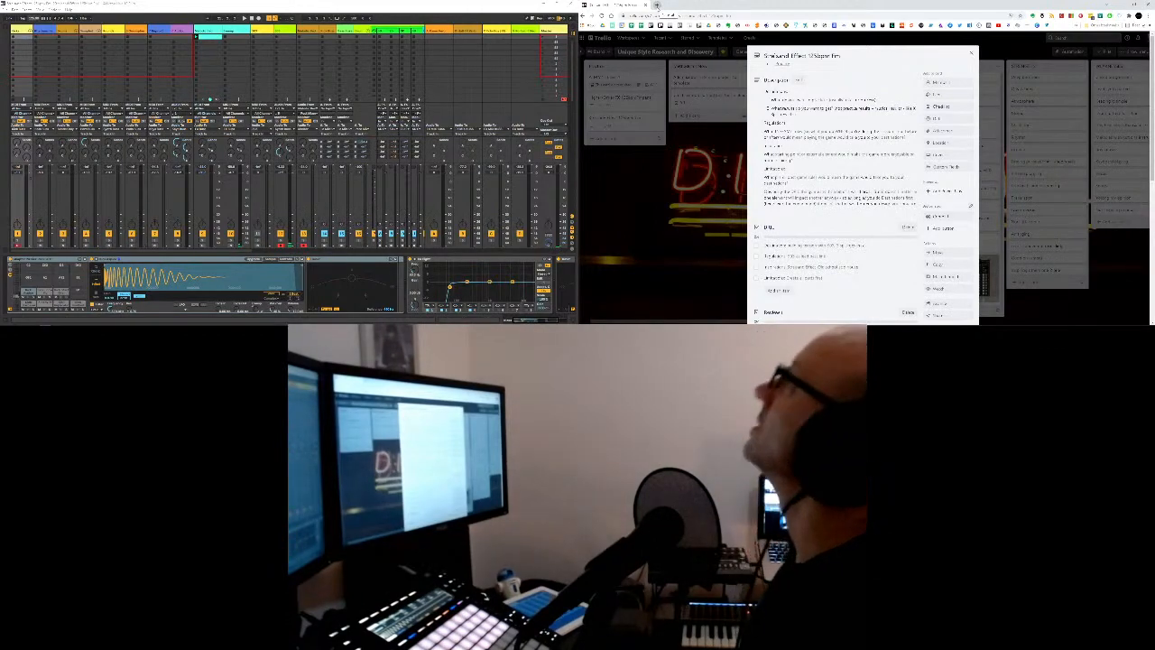
pyautogui.click(655, 5)
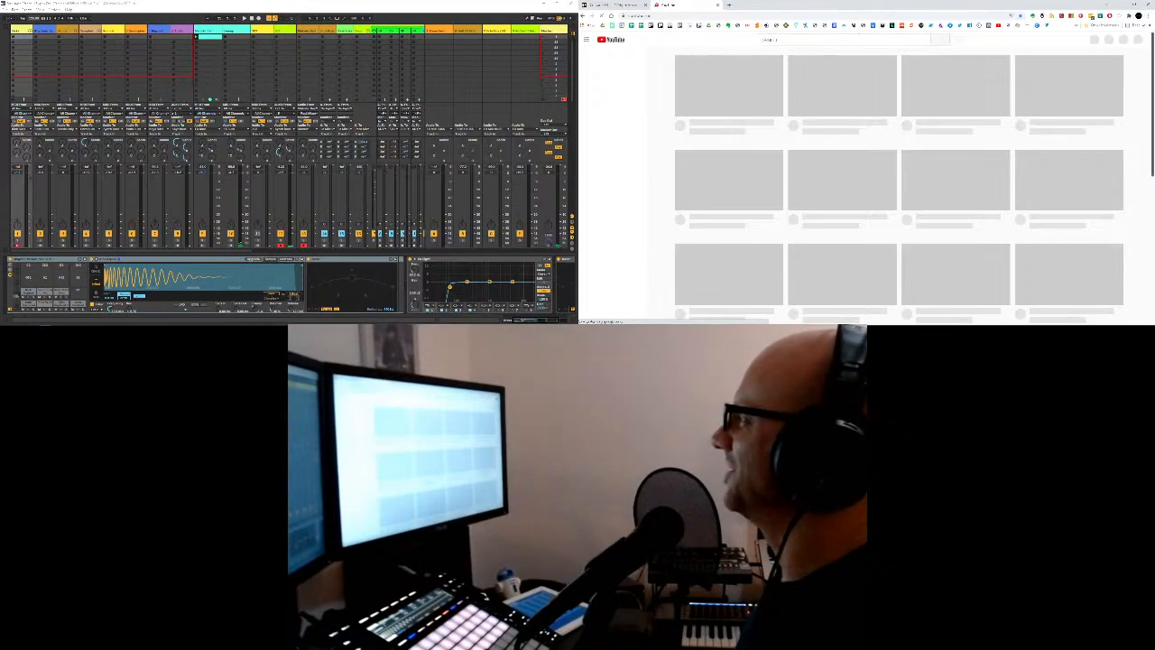
pyautogui.click(789, 39)
pyautogui.write('streisa')
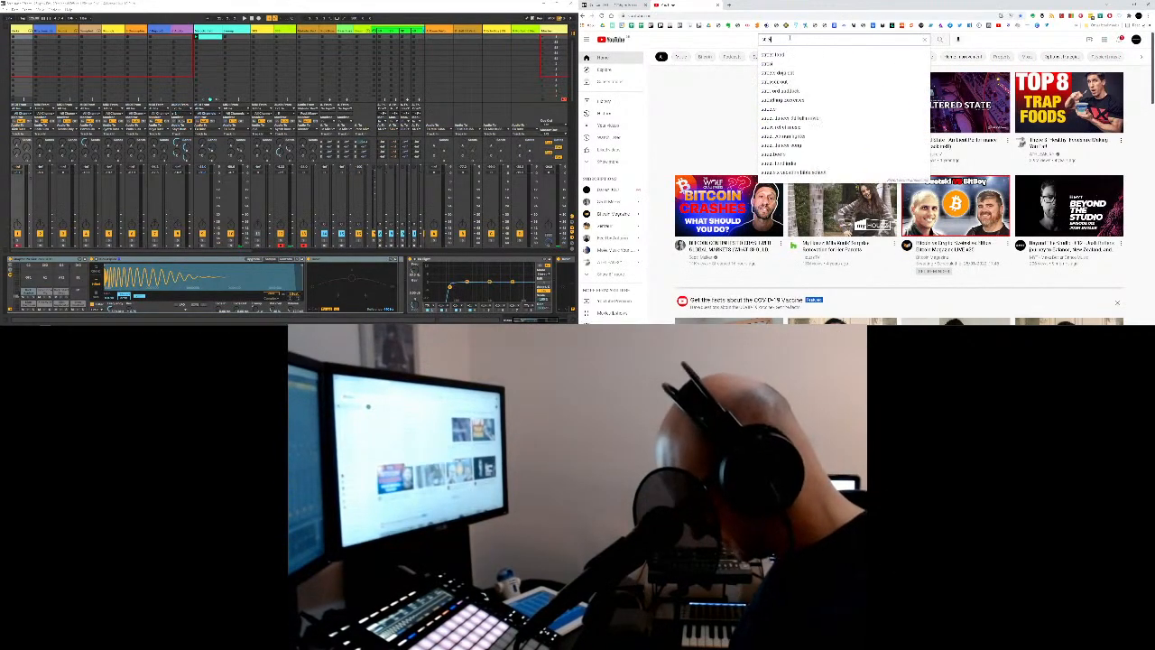
pyautogui.write('nd')
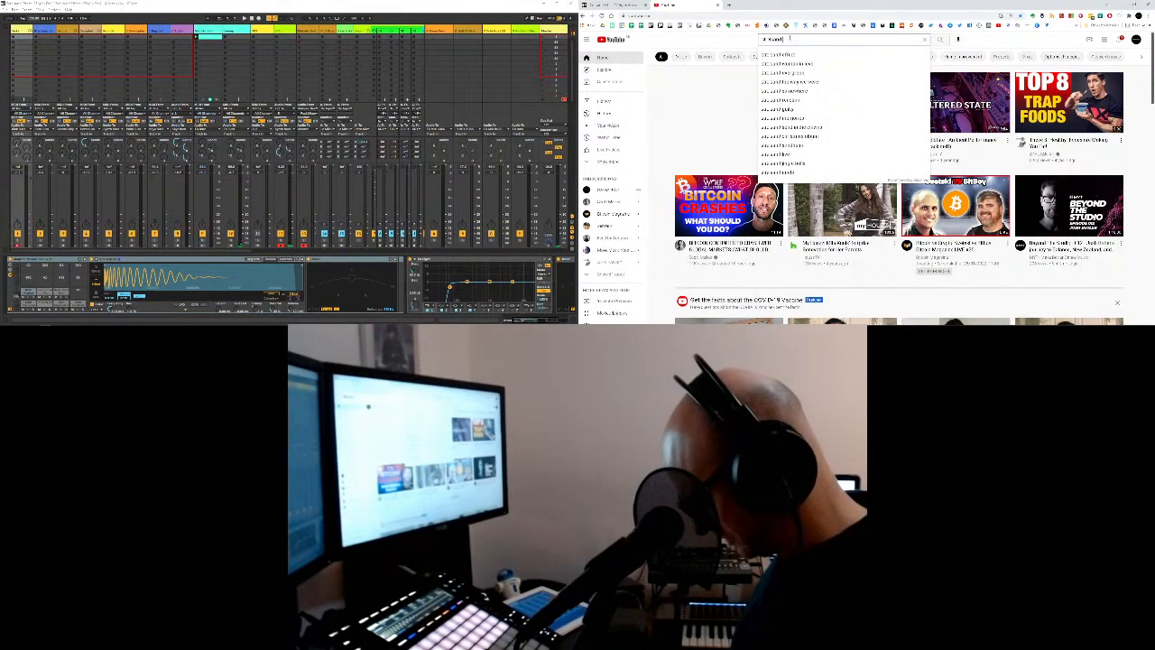
pyautogui.write(' effect')
pyautogui.press('Return')
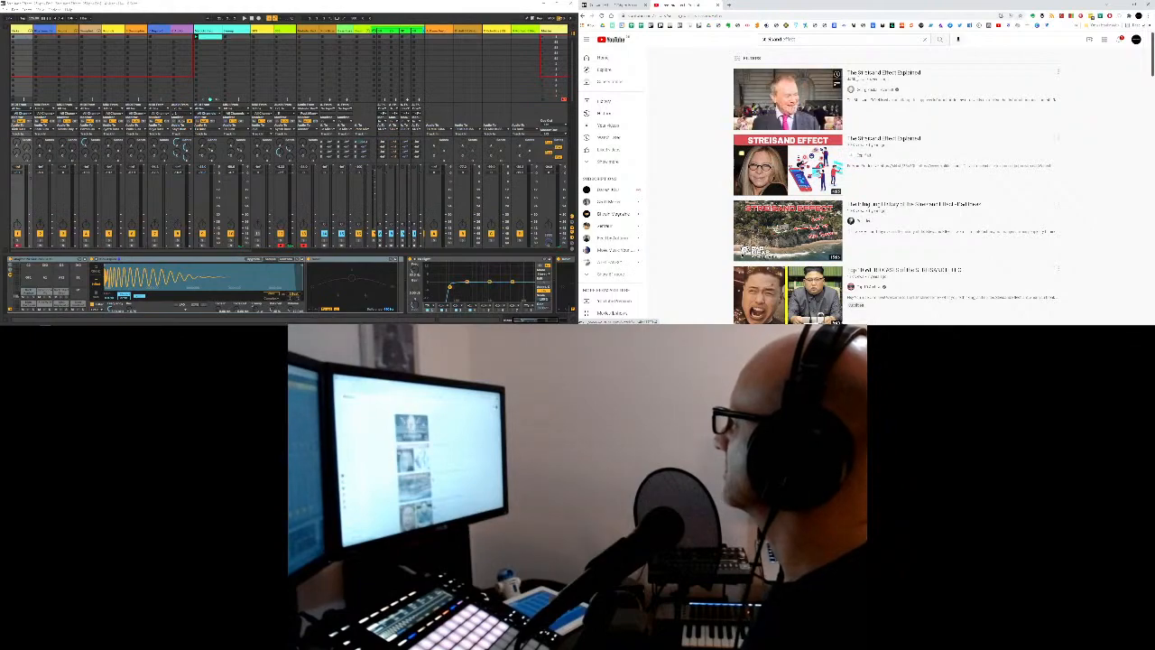
# Step: Preview the first two Streisand Effect explainer videos in the search results, pausing each and returning to the results
pyautogui.click(852, 78)
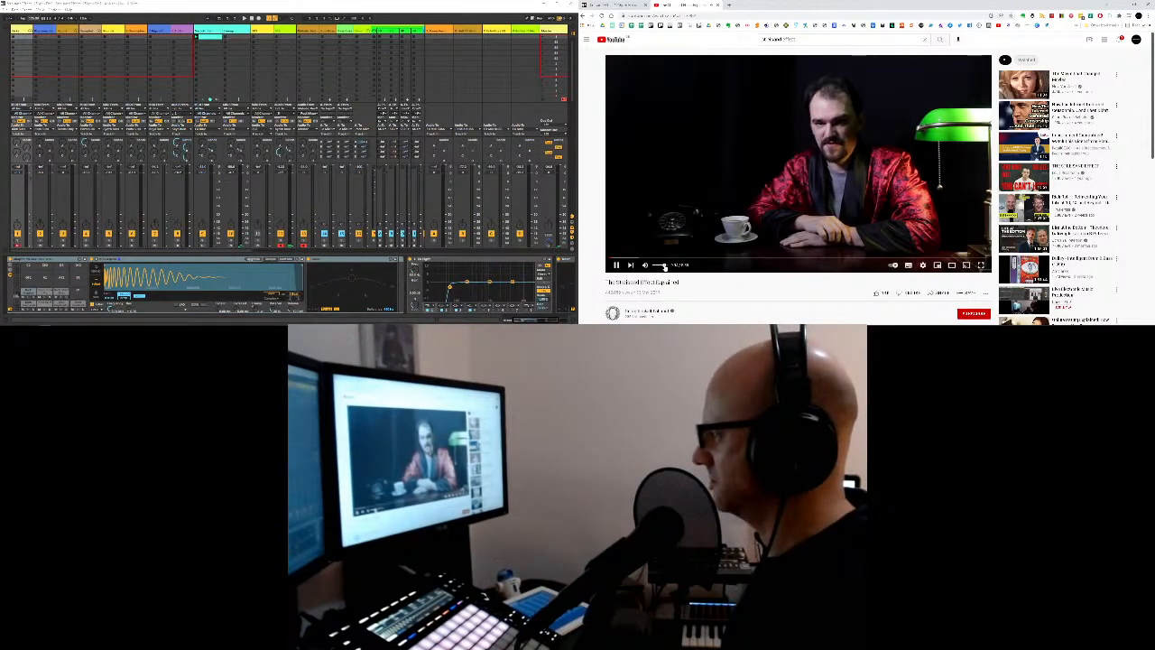
pyautogui.click(617, 265)
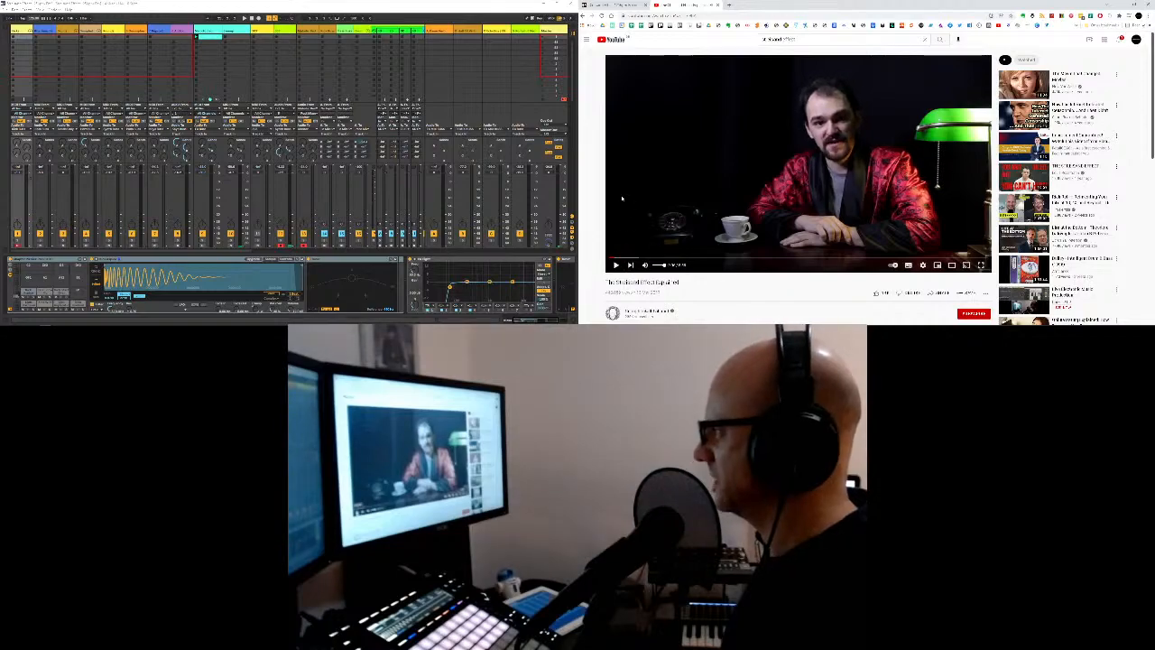
pyautogui.click(584, 16)
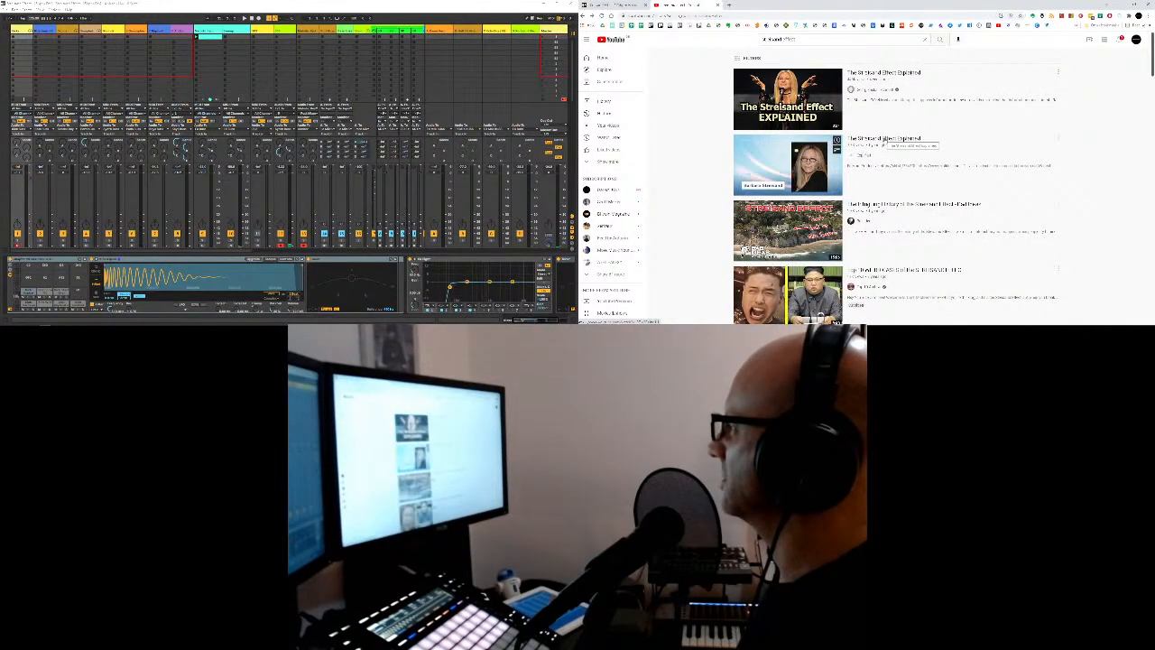
pyautogui.click(886, 139)
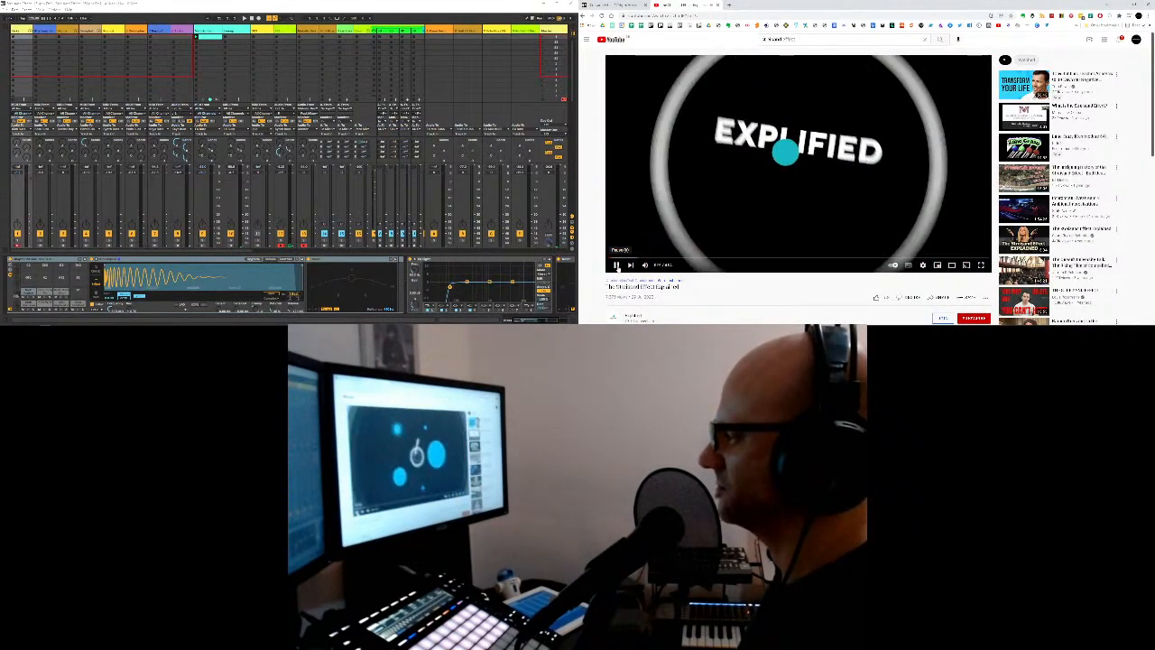
pyautogui.moveTo(664, 266); pyautogui.dragTo(660, 266)
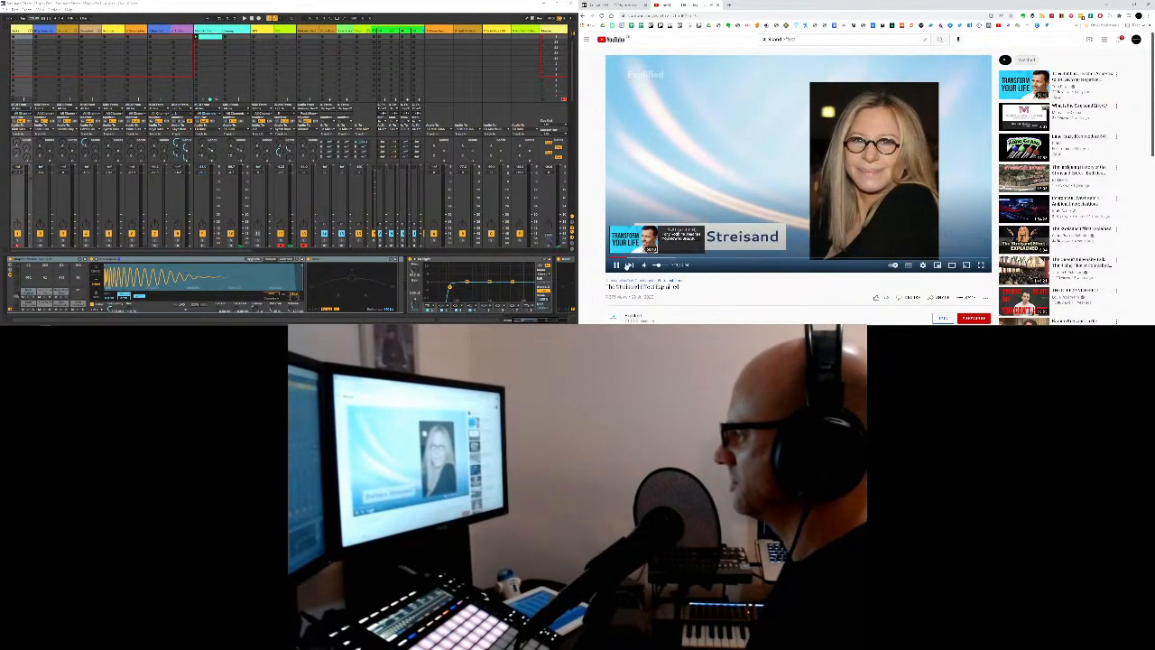
pyautogui.click(616, 265)
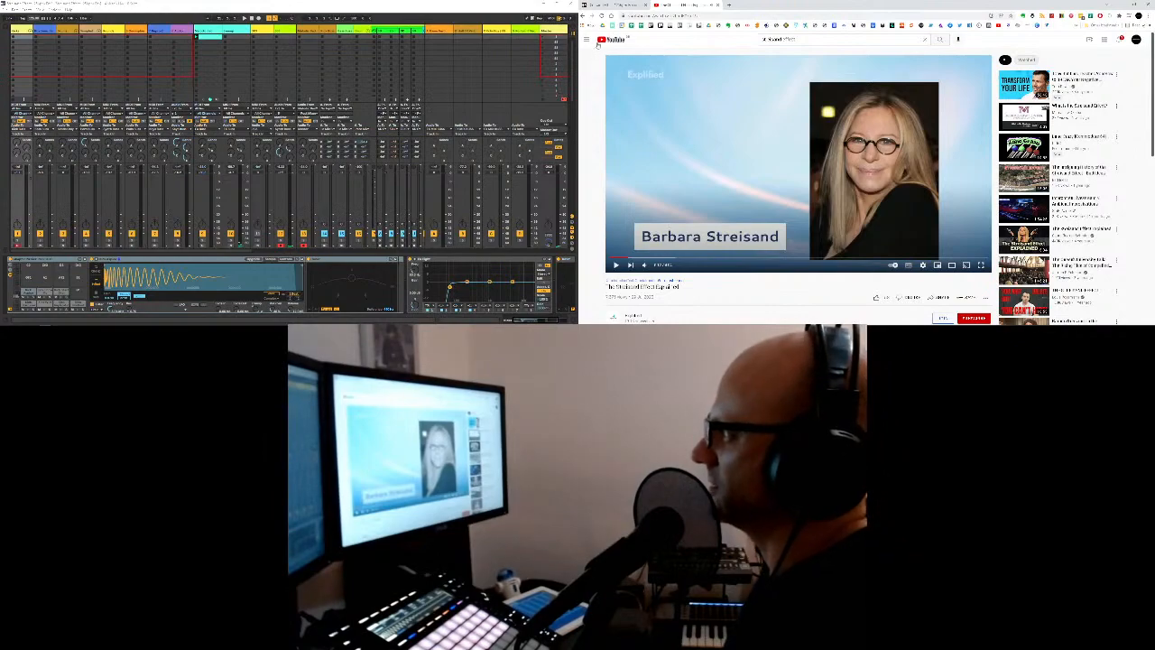
pyautogui.hotkey('alt', 'Left')
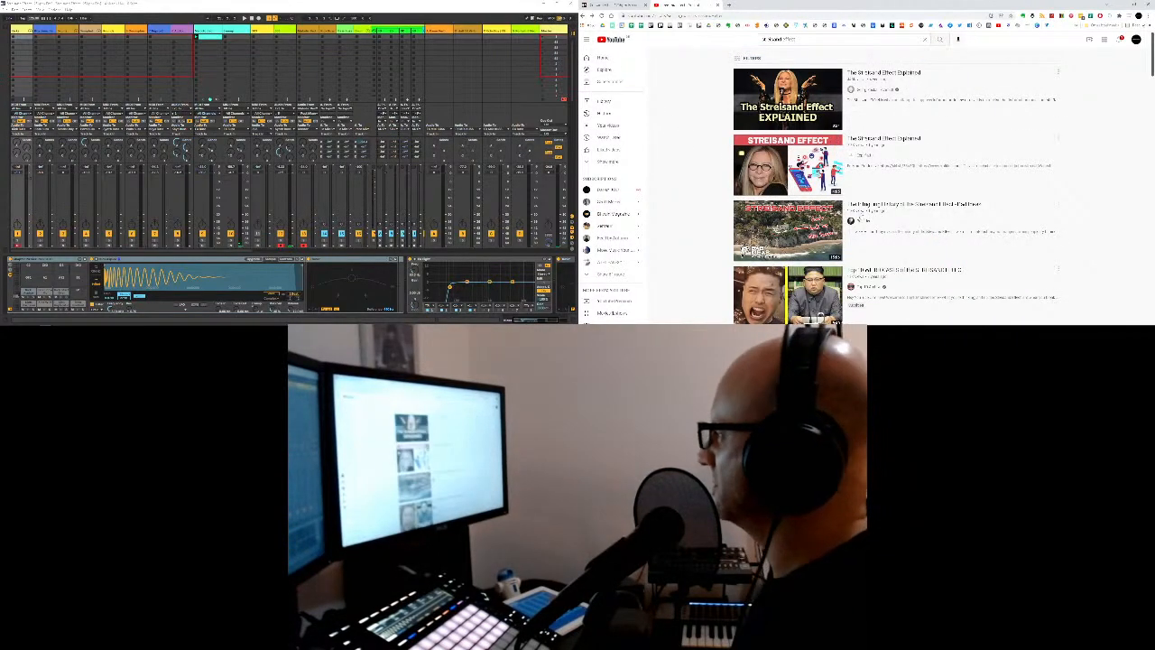
# Step: Preview the third and fourth search results, the Bad Ideas history video and the Top 10 video, returning to the results
pyautogui.click(900, 204)
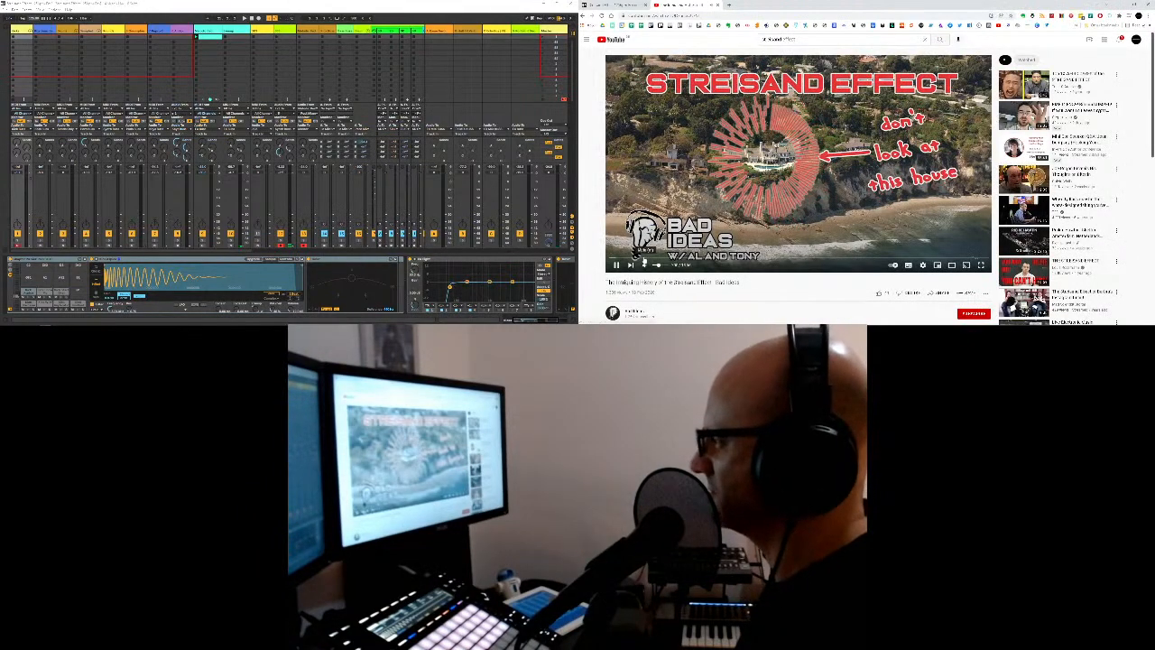
pyautogui.click(617, 264)
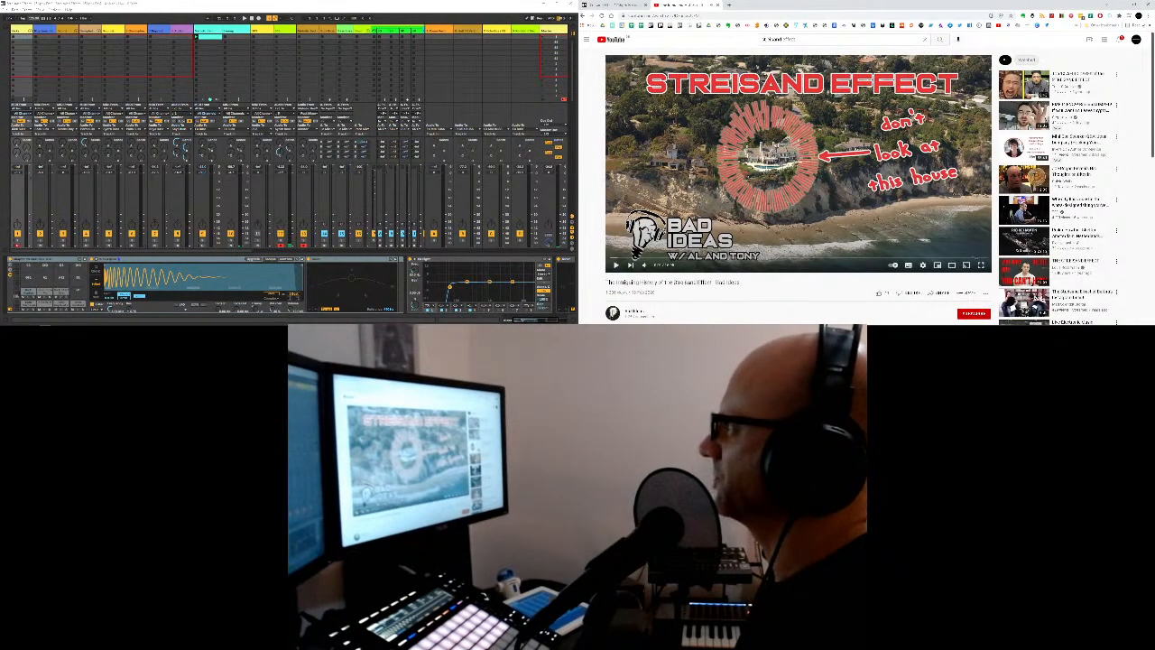
pyautogui.click(583, 15)
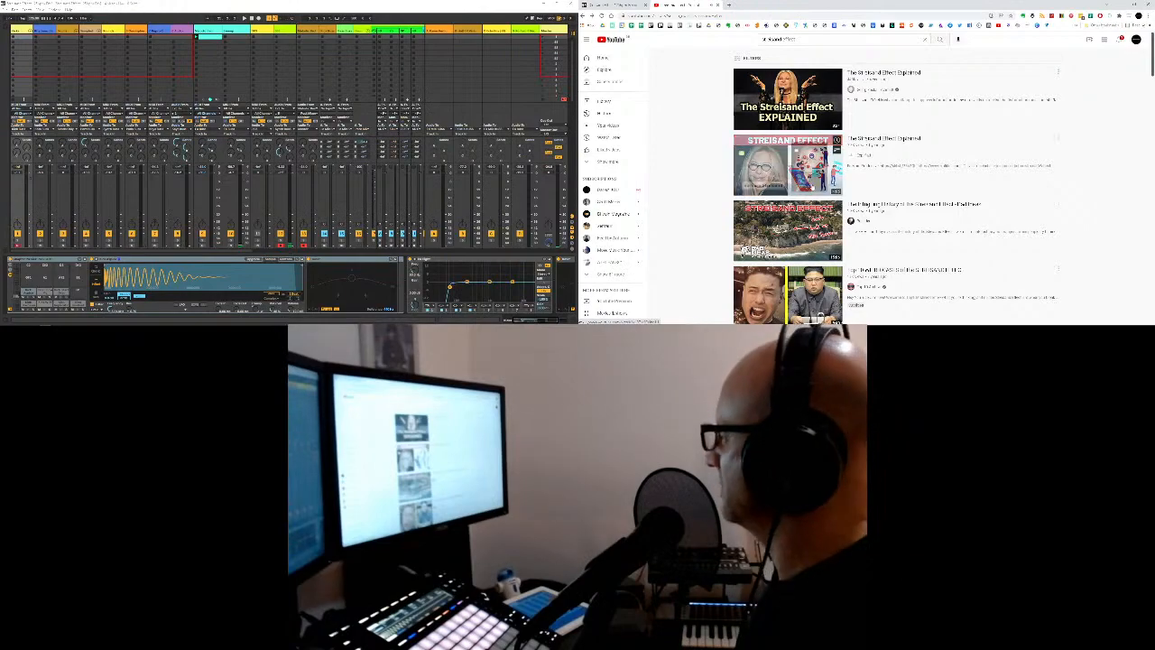
pyautogui.scroll(-2, 812, 226)
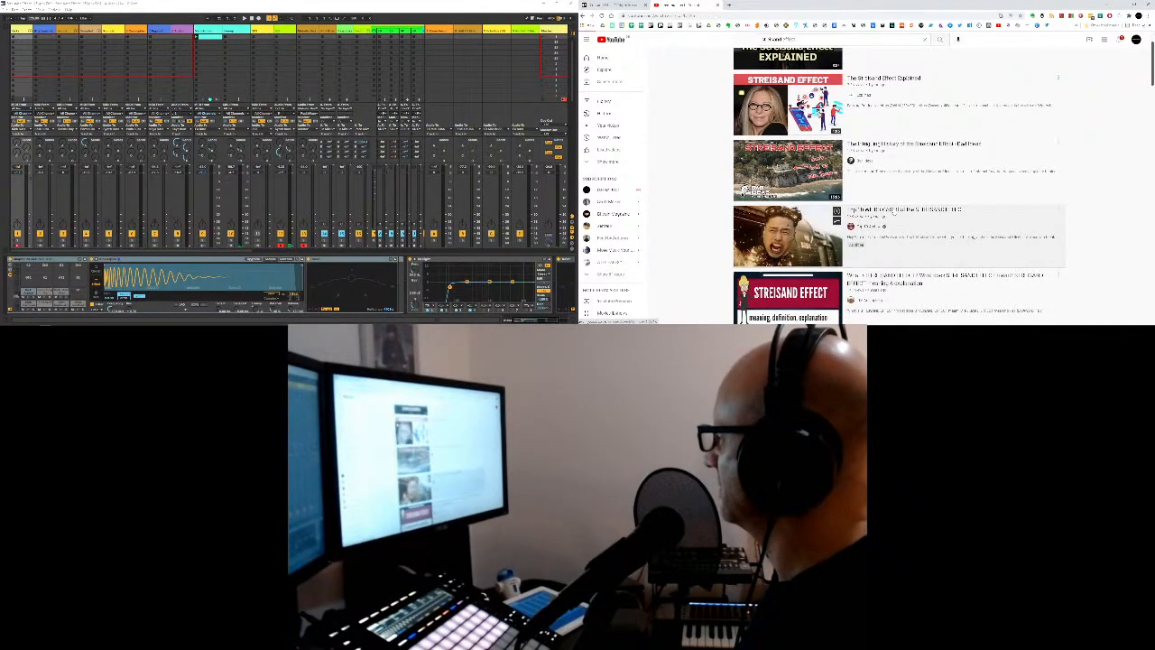
pyautogui.click(787, 234)
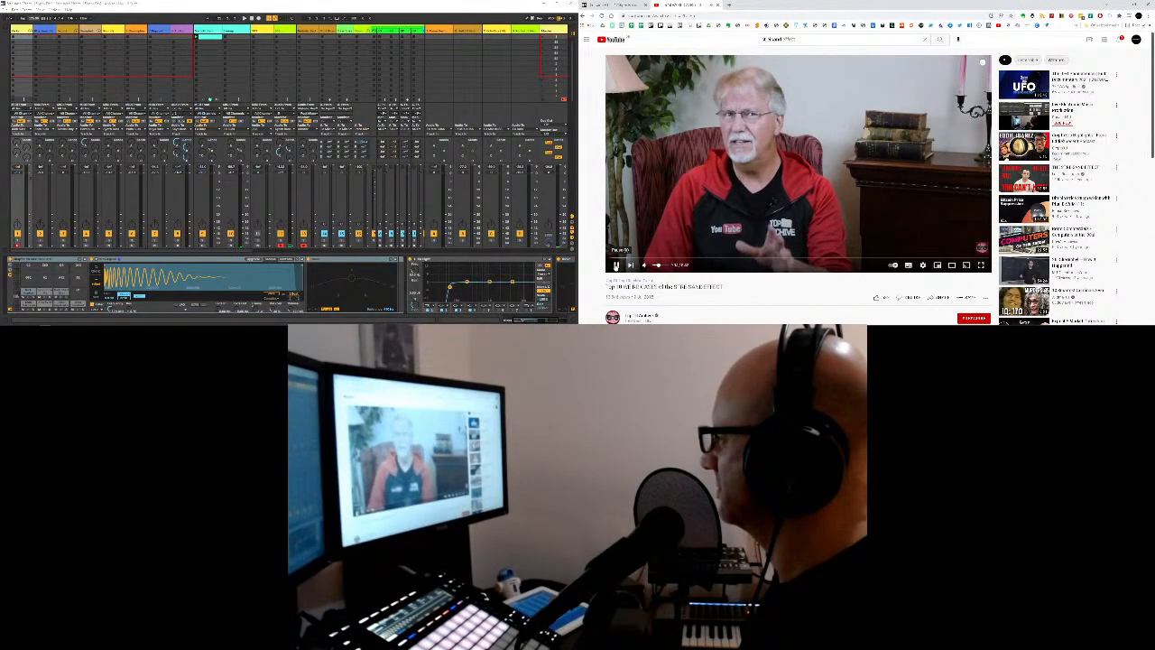
pyautogui.click(616, 264)
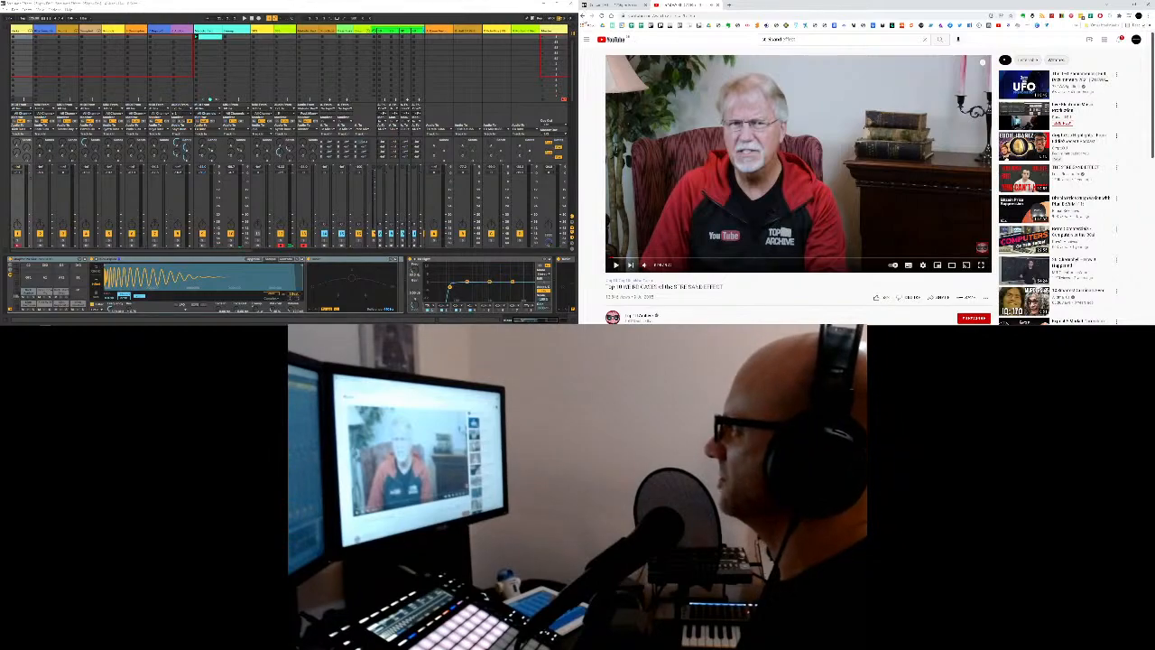
pyautogui.hotkey('alt', 'Left')
pyautogui.scroll(-5, 886, 187)
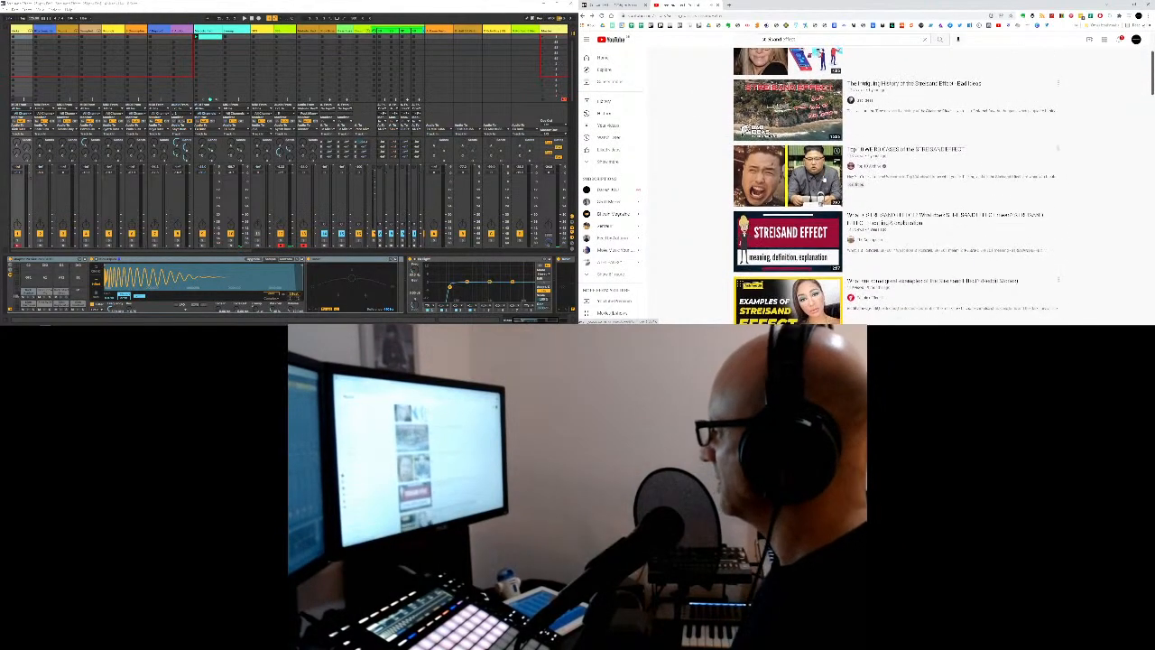
# Step: Preview The Audiopedia definition video and the Streisand Effect examples video, returning to the search results after each
pyautogui.click(886, 190)
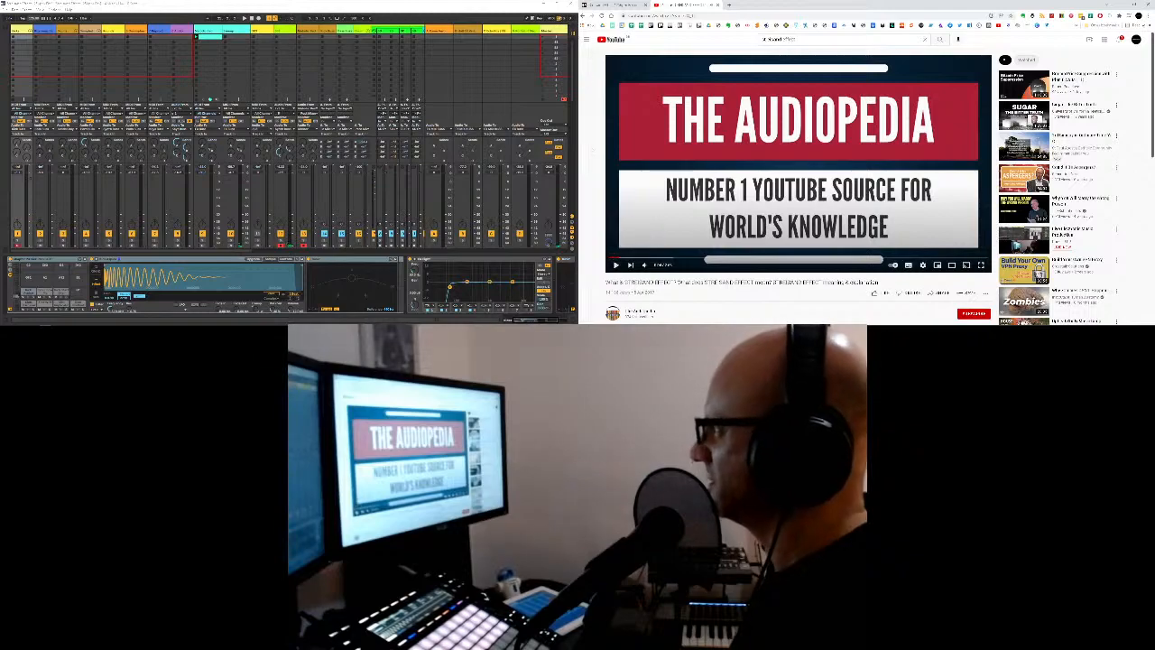
pyautogui.click(583, 16)
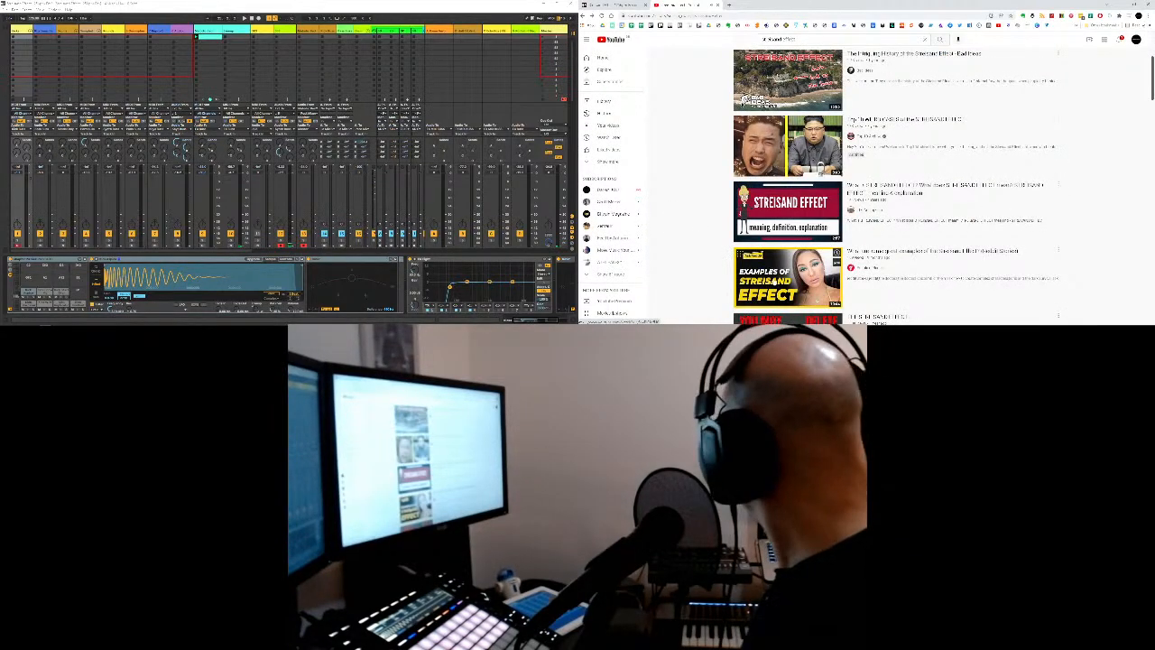
pyautogui.scroll(-2, 871, 162)
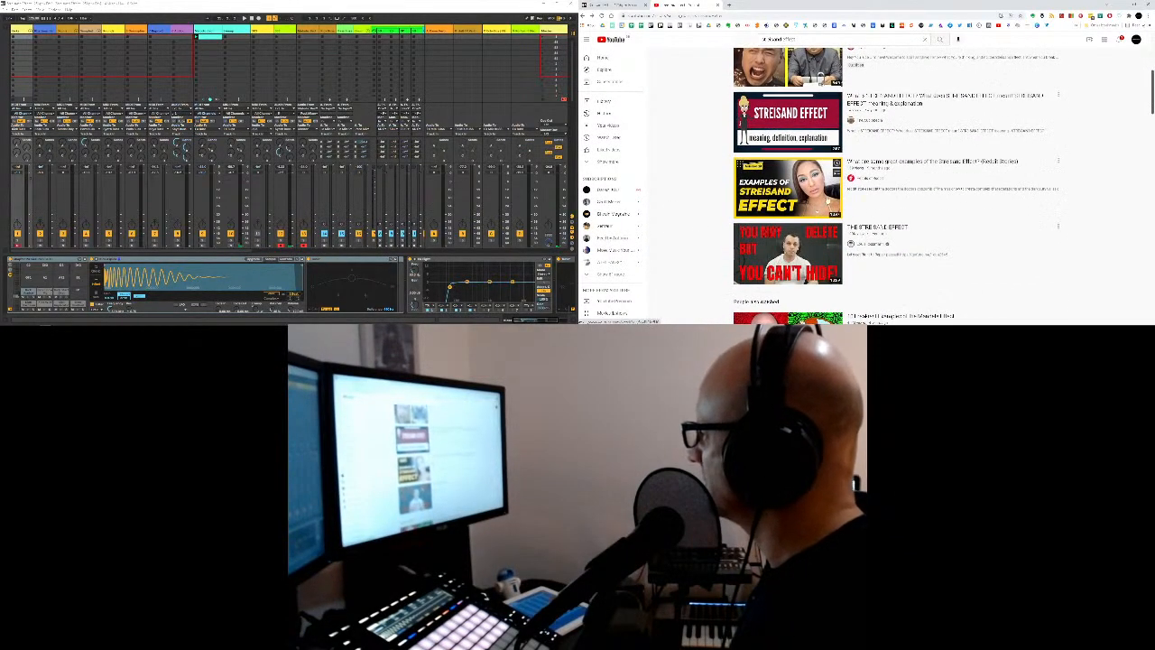
pyautogui.click(871, 163)
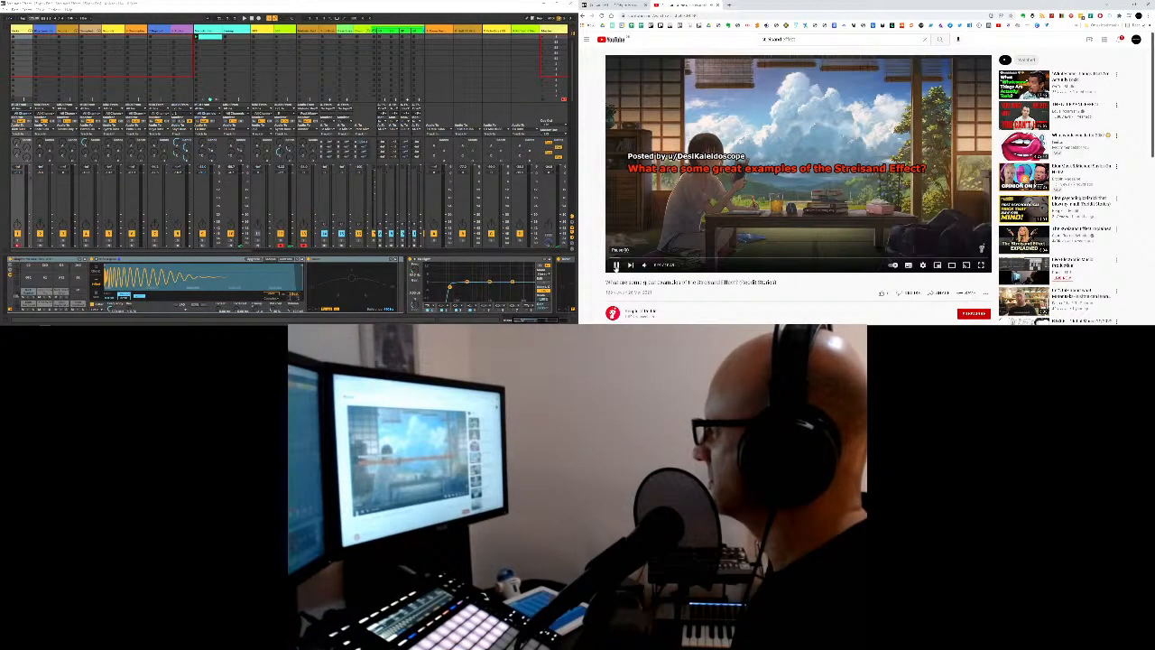
pyautogui.click(639, 200)
pyautogui.scroll(-1, 794, 182)
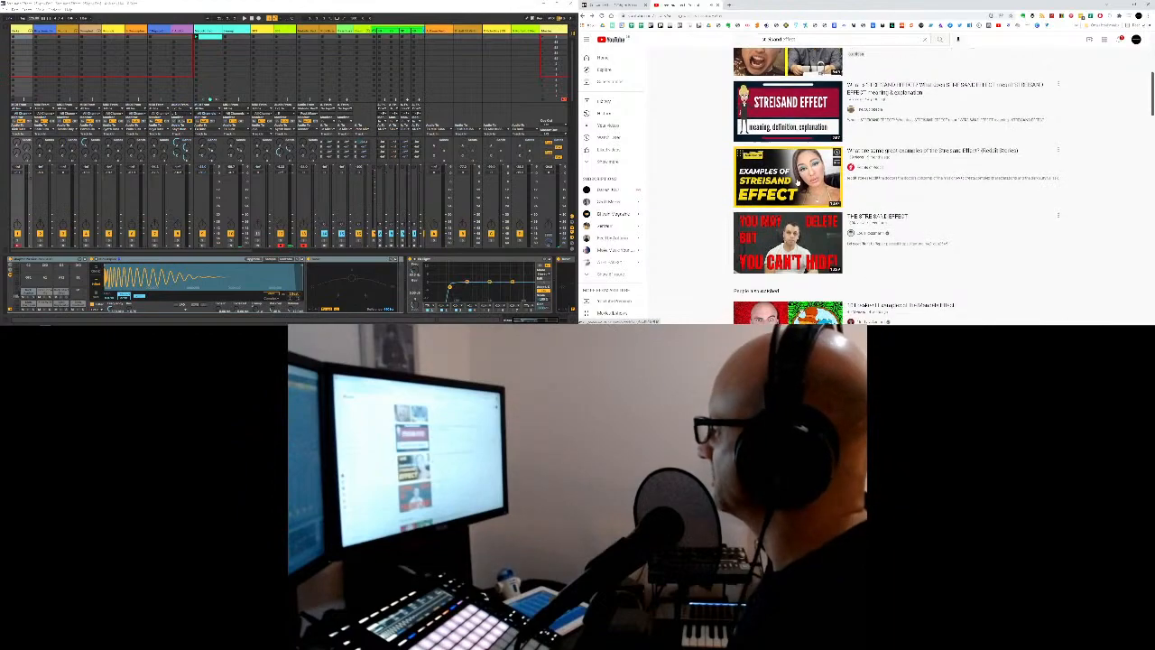
# Step: Open the video titled "THE STREISAND EFFECT" from the search results and pause it
pyautogui.click(868, 198)
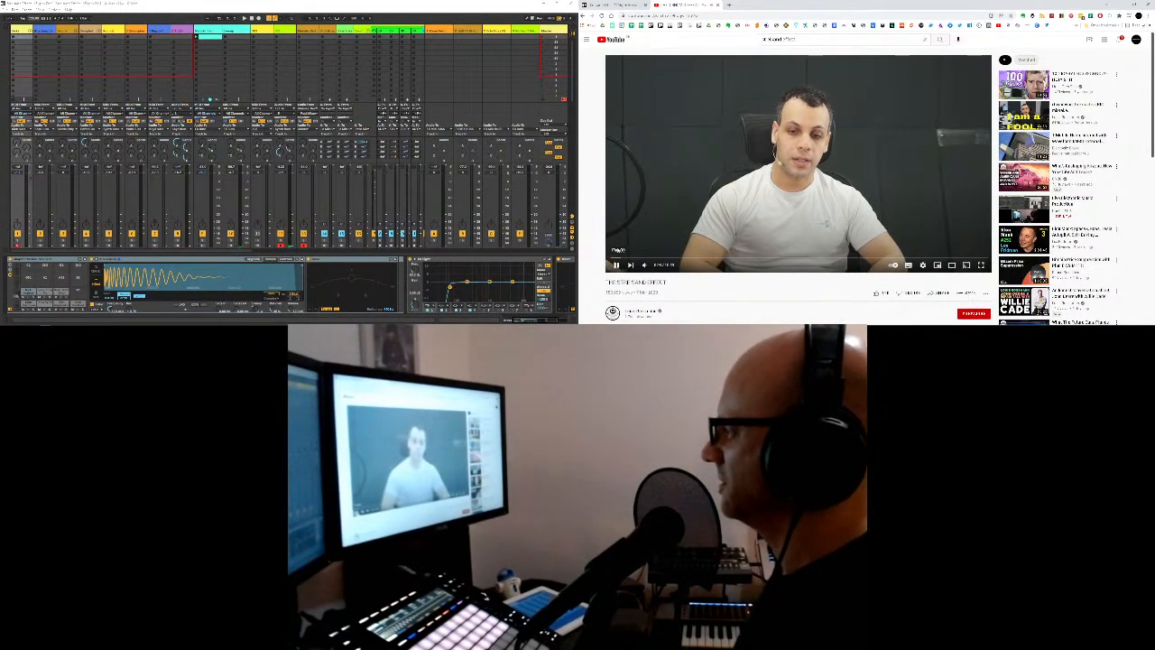
pyautogui.click(617, 264)
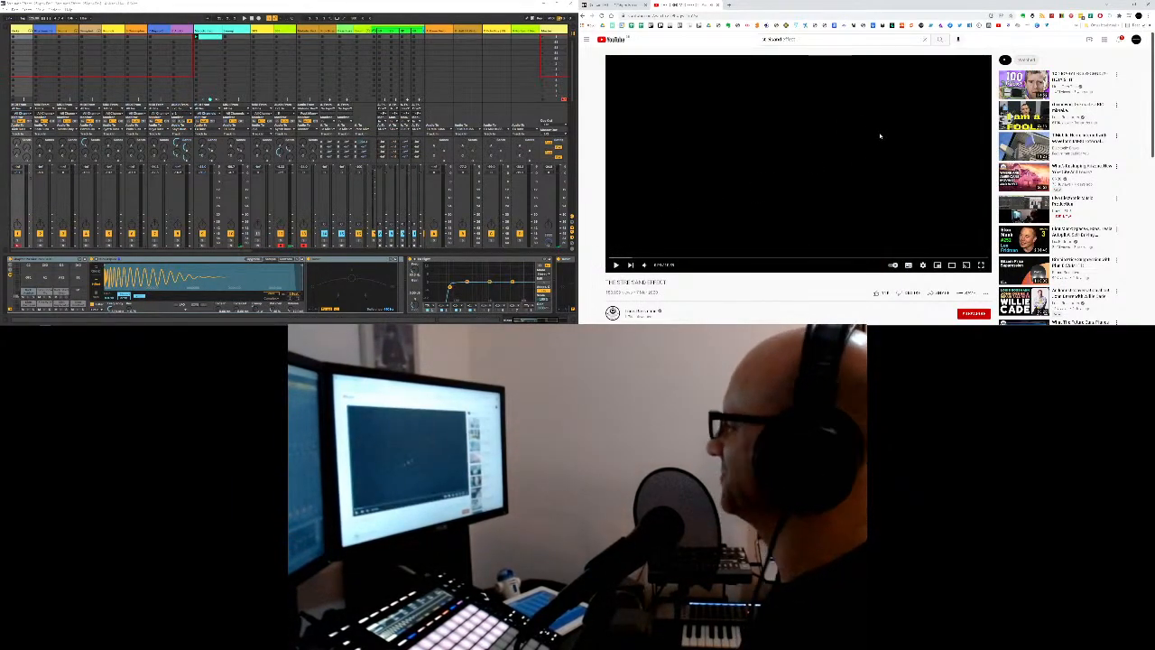
# Step: Try to record the video's sound with the Audio Capture browser extension while the video plays
pyautogui.click(1071, 16)
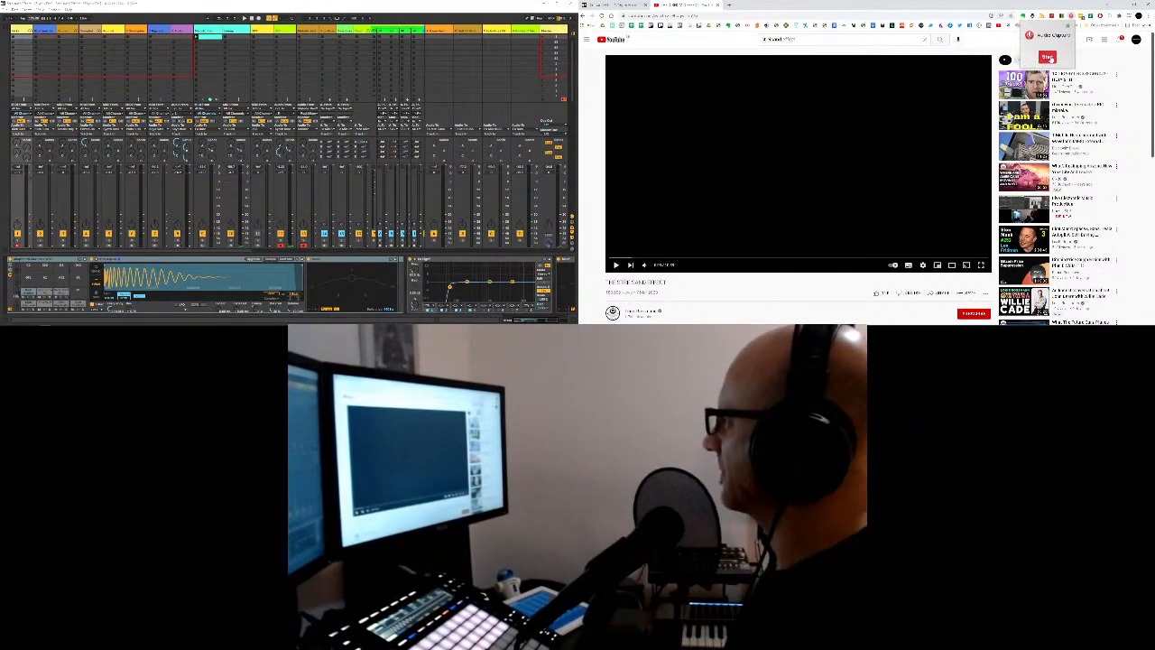
pyautogui.click(1048, 58)
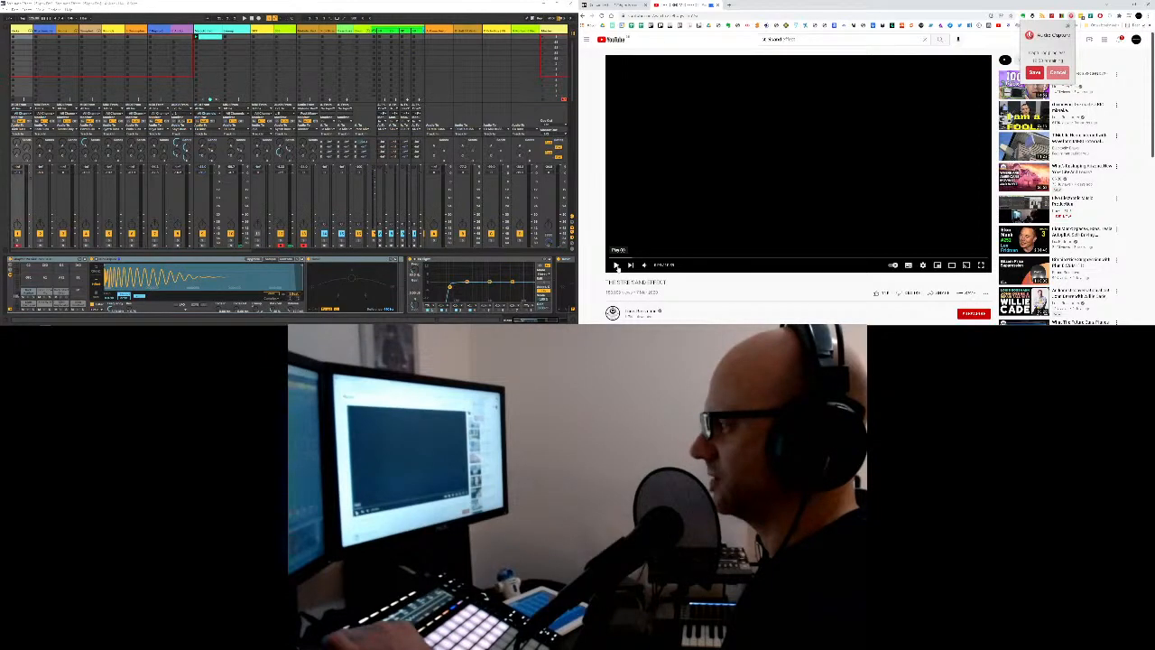
pyautogui.click(617, 265)
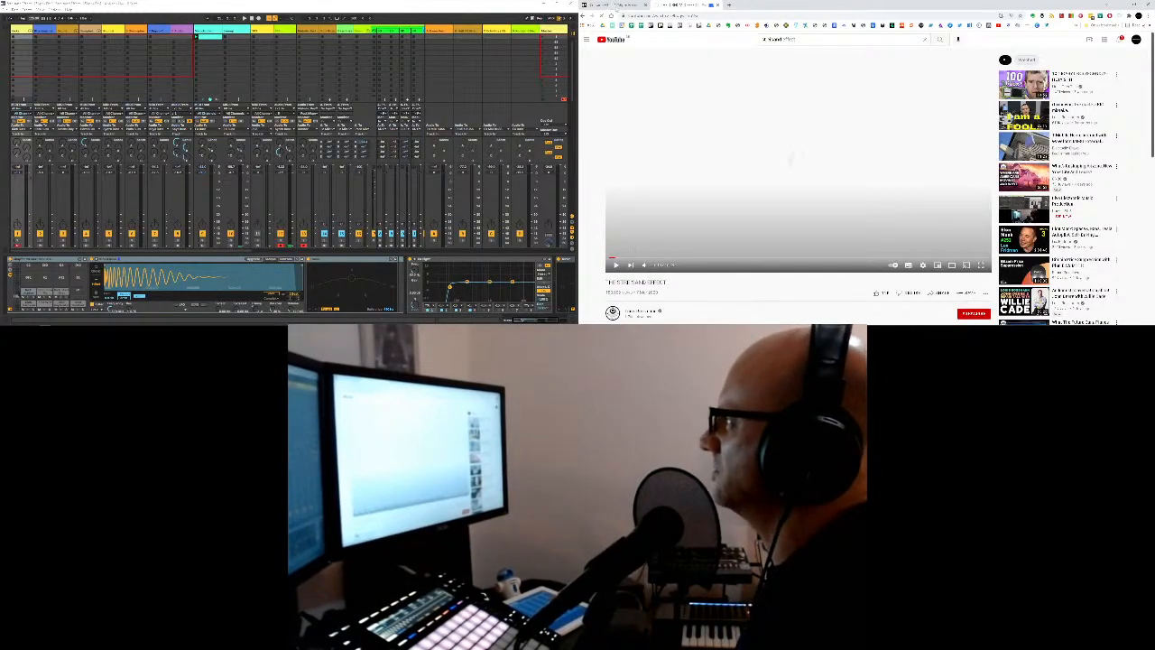
pyautogui.click(666, 5)
pyautogui.click(689, 5)
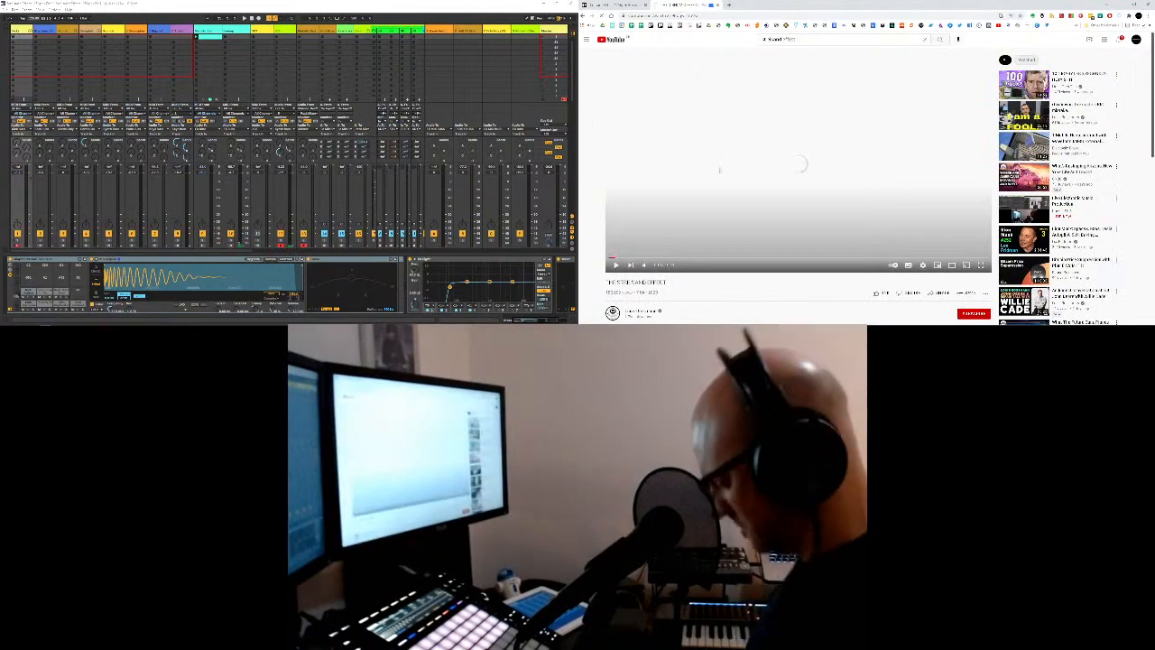
# Step: Check the audio mixer in the OBS window and return to the YouTube video
pyautogui.hotkey('alt', 'Tab')
pyautogui.hotkey('alt', 'Tab')
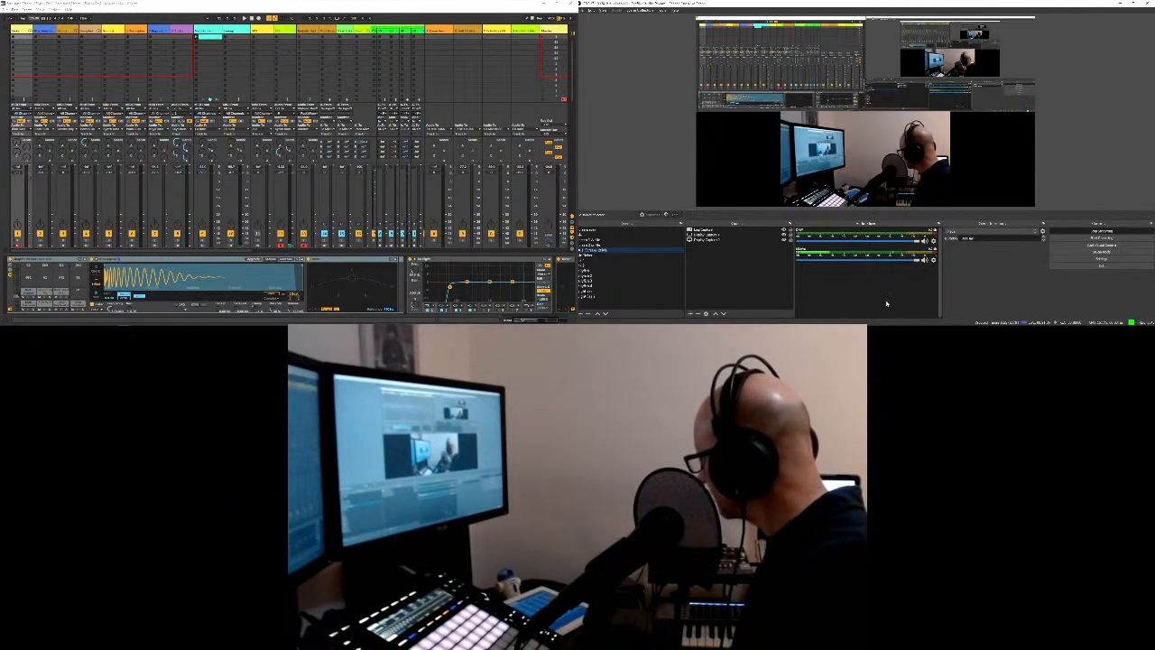
pyautogui.hotkey('alt', 'Tab')
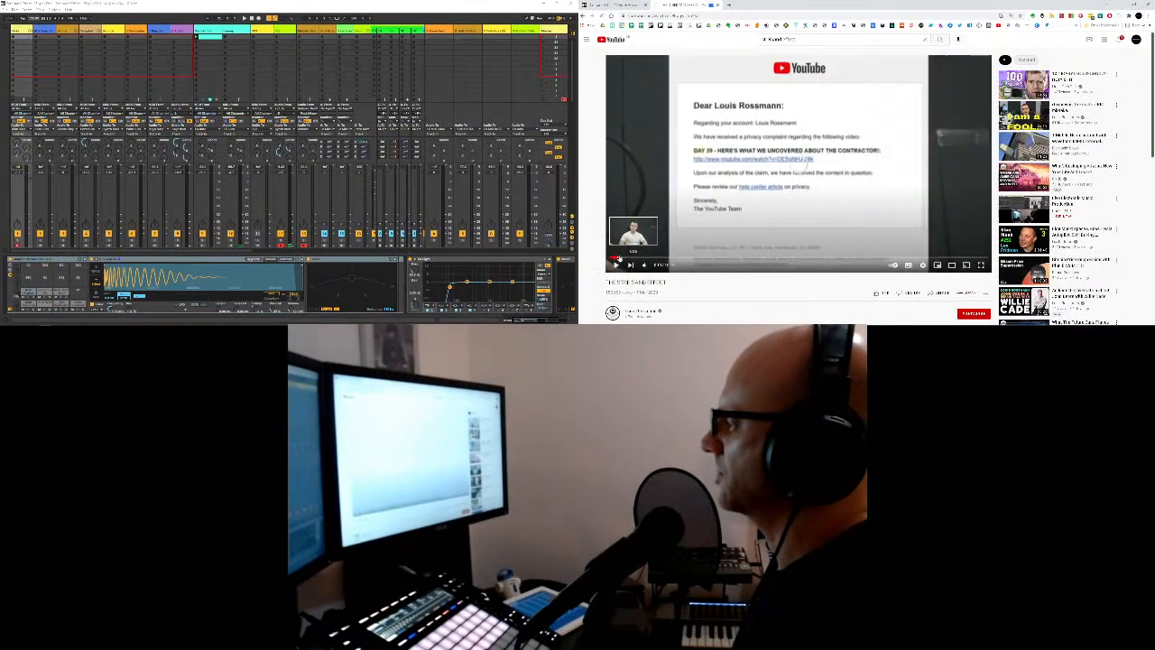
# Step: Rewind the Streisand Effect video to its beginning and cancel the running audio capture
pyautogui.click(609, 258)
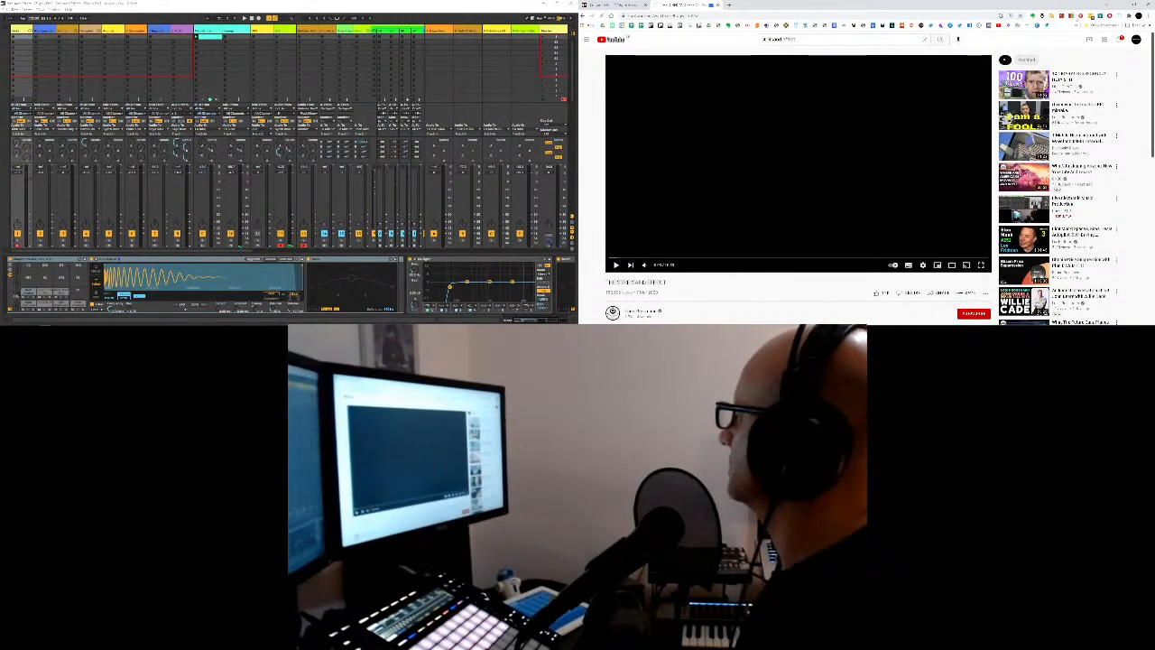
pyautogui.click(1081, 17)
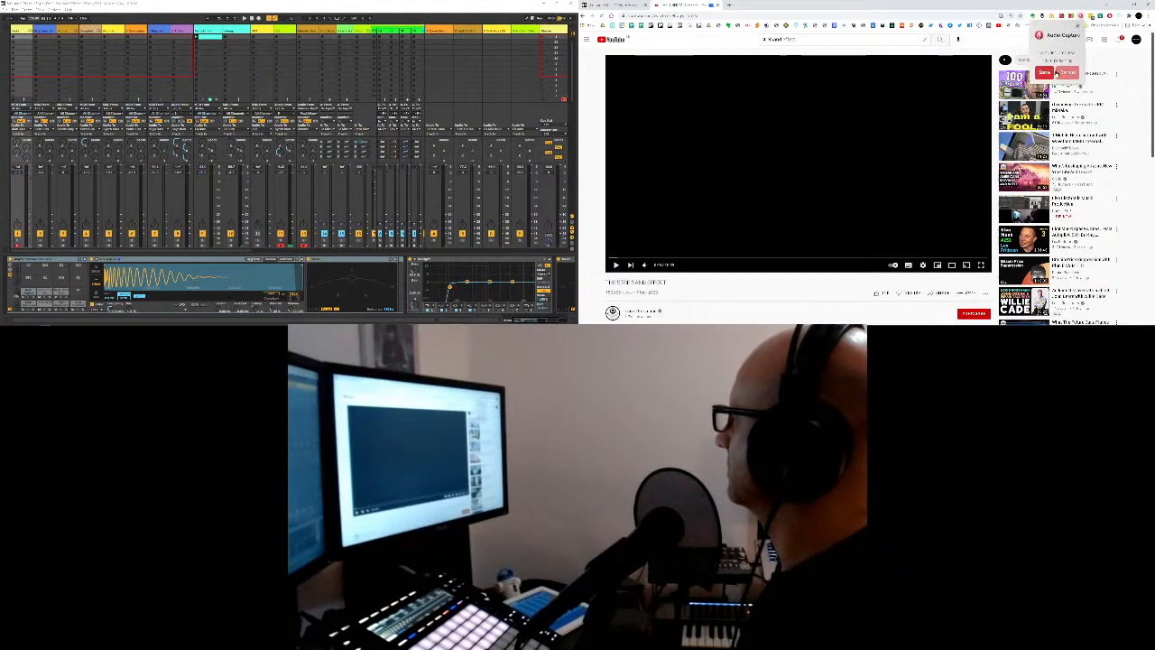
pyautogui.click(1068, 73)
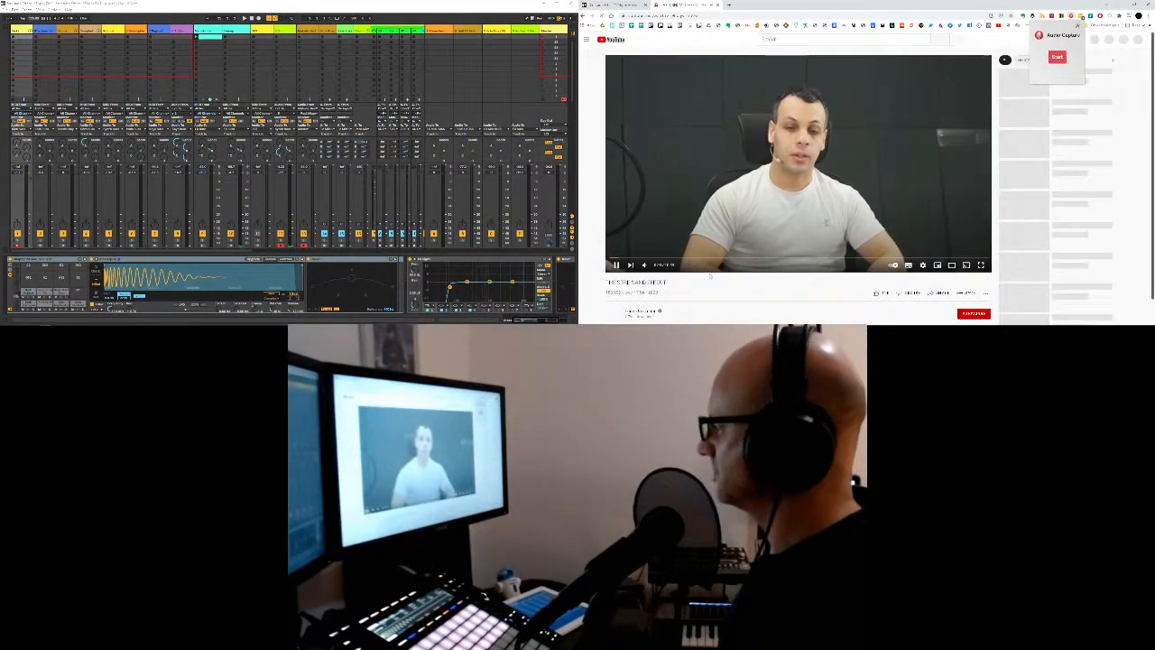
# Step: Start a new Audio Capture recording with the Streisand Effect video paused, and play the video from its beginning
pyautogui.click(617, 264)
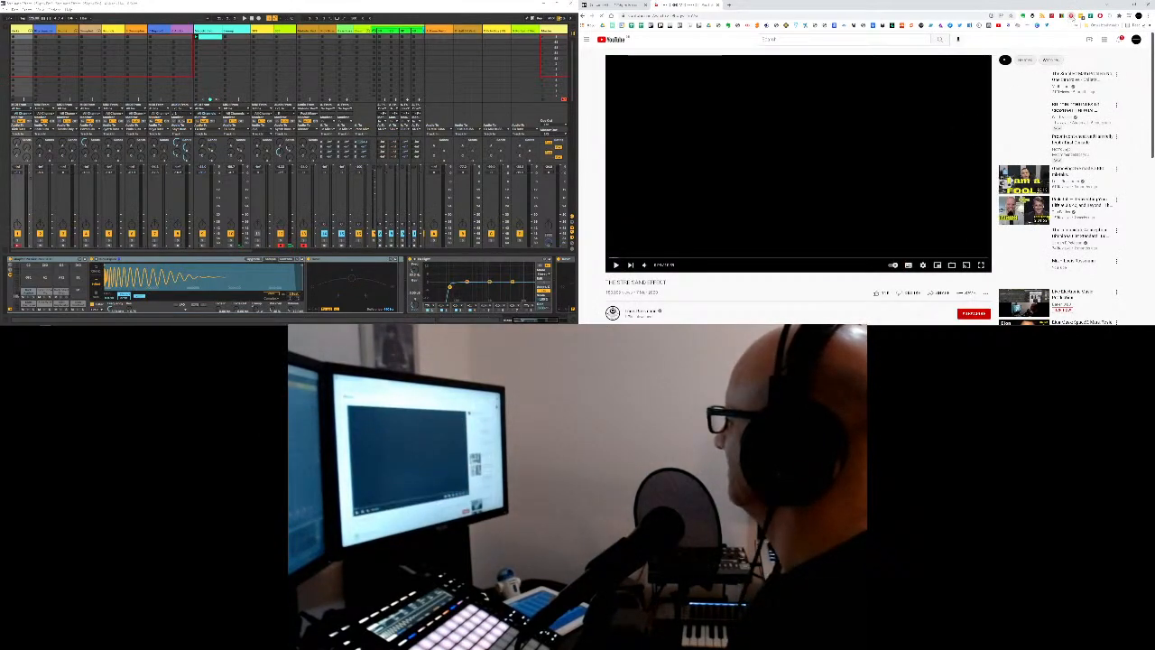
pyautogui.click(1072, 16)
pyautogui.click(1048, 57)
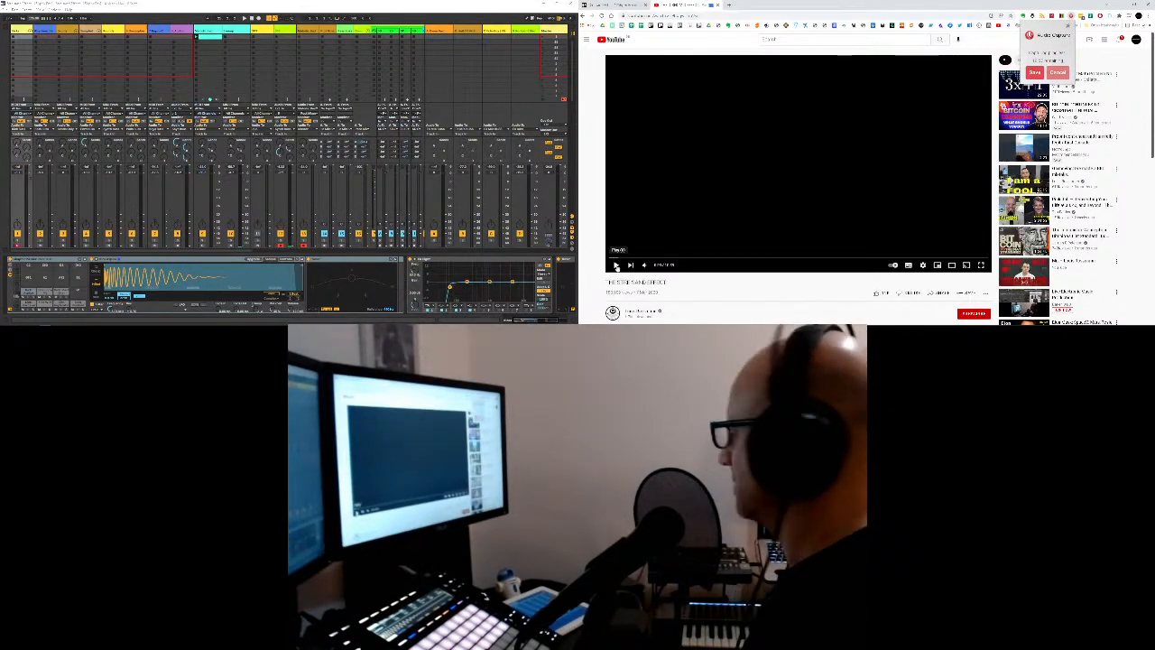
pyautogui.click(615, 266)
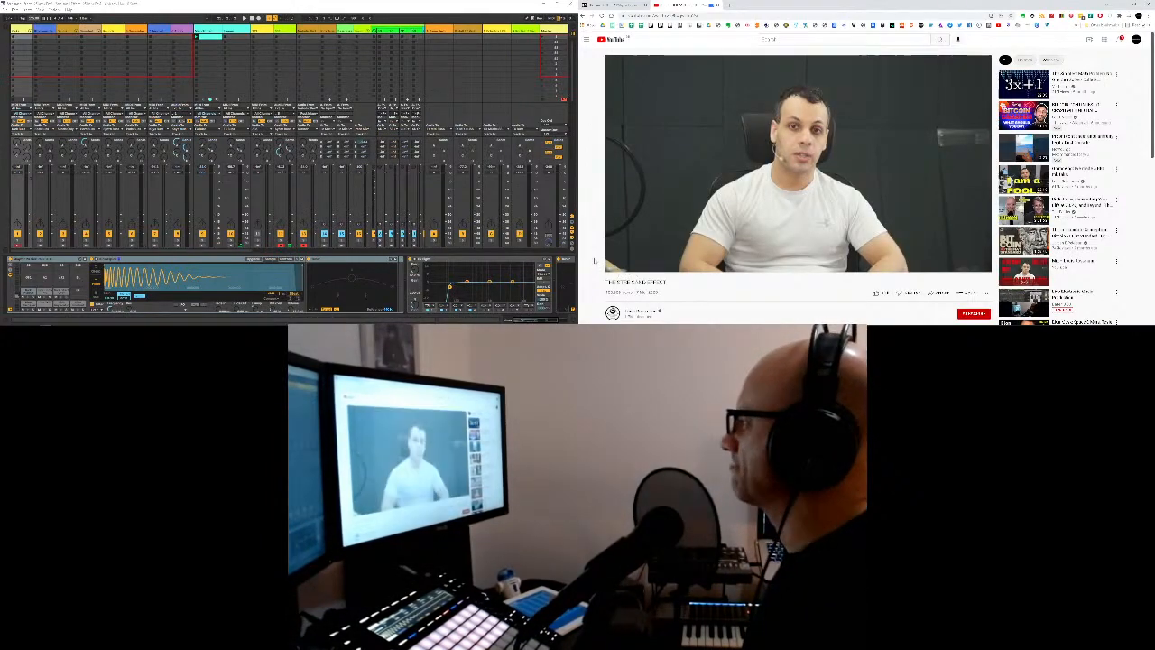
pyautogui.moveTo(632, 267)
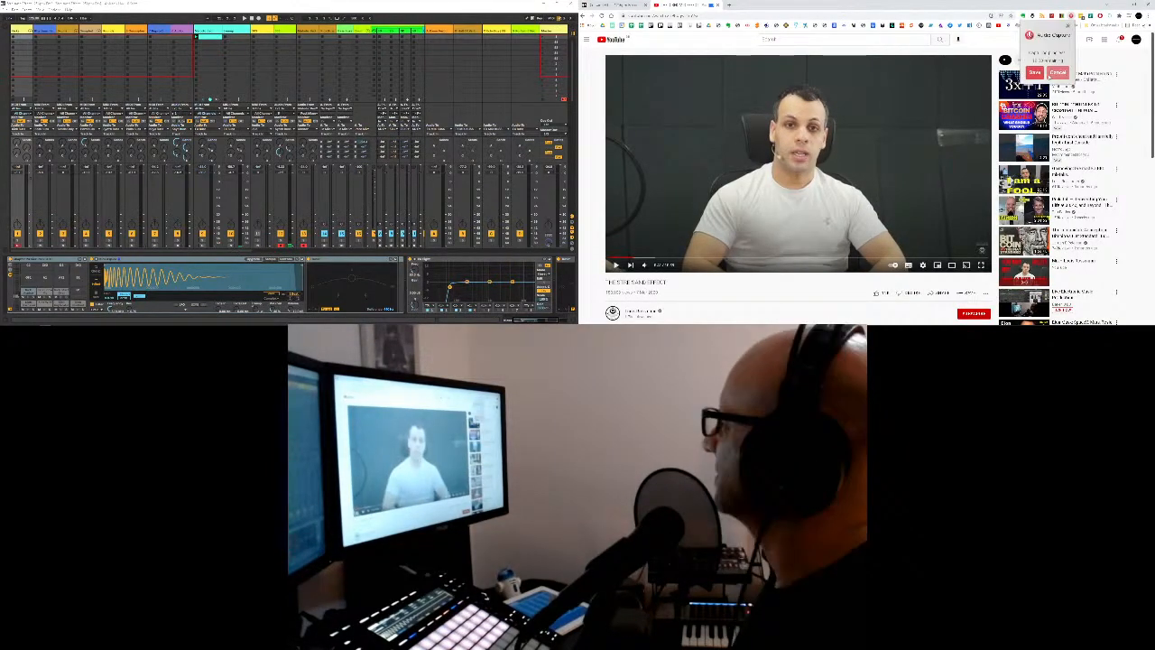
# Step: Stop the audio capture and save it as "Streisand Effect" in a sample folder on the data drive
pyautogui.click(1035, 73)
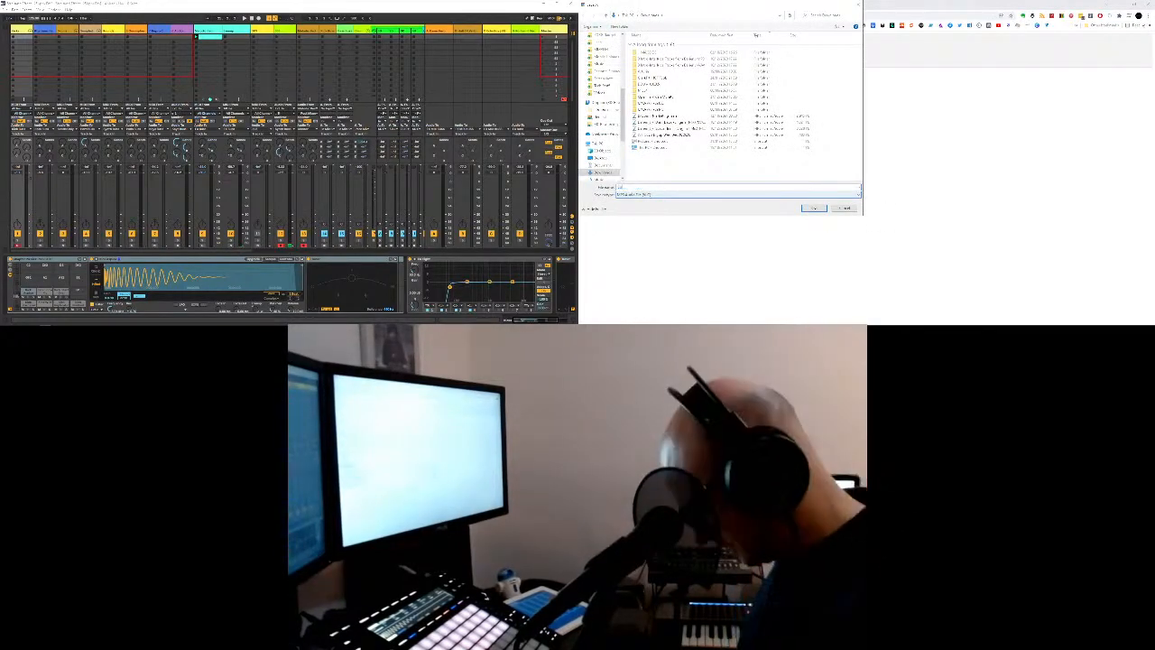
pyautogui.write('closed hi Effect')
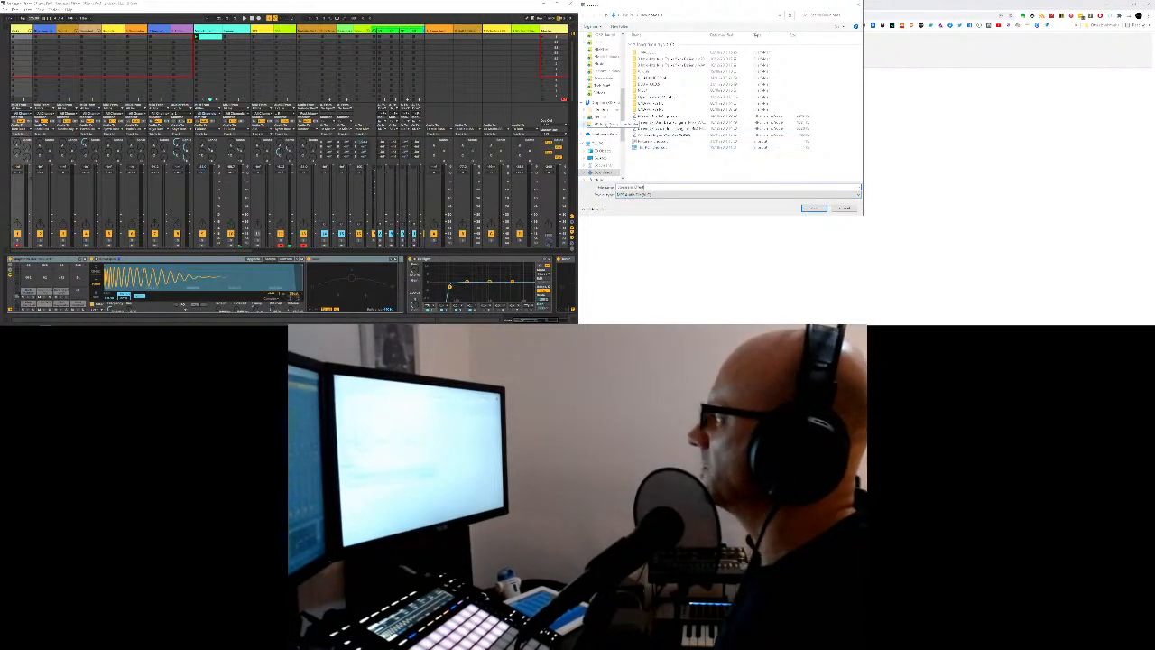
pyautogui.scroll(-4, 613, 123)
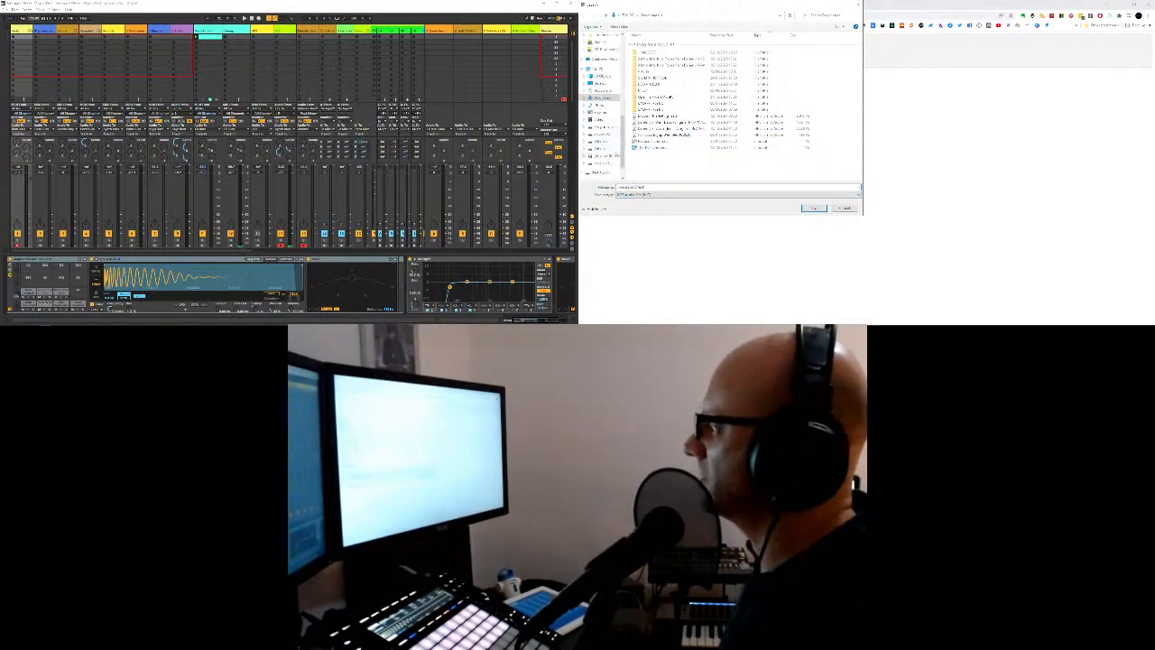
pyautogui.click(603, 148)
pyautogui.click(604, 135)
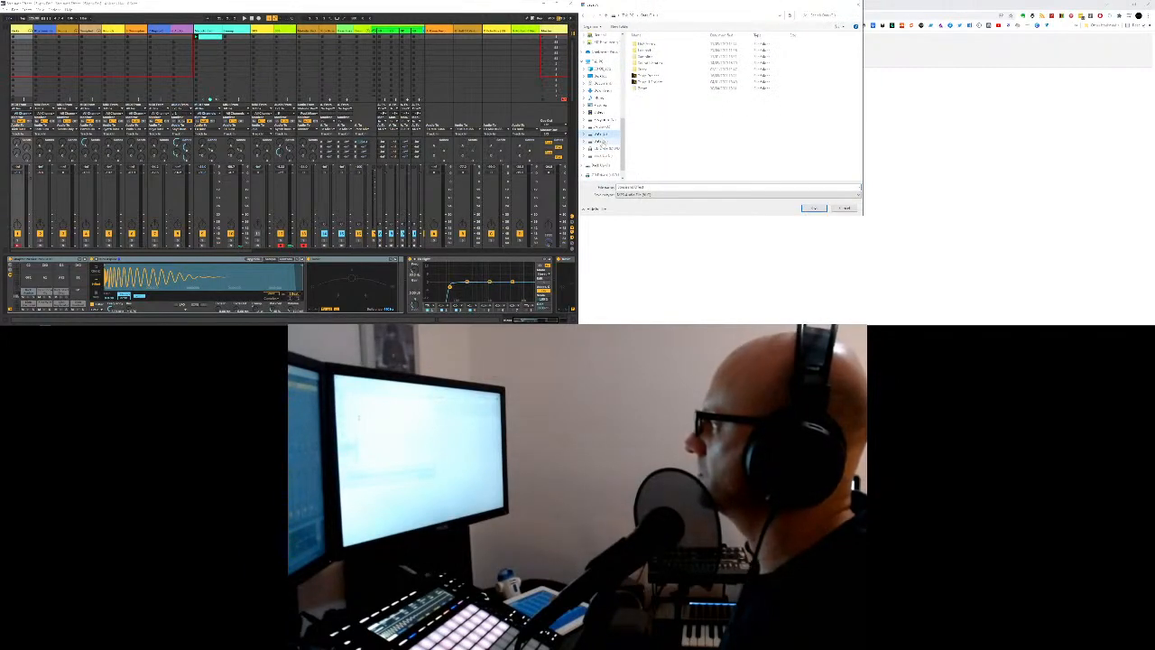
pyautogui.click(645, 57)
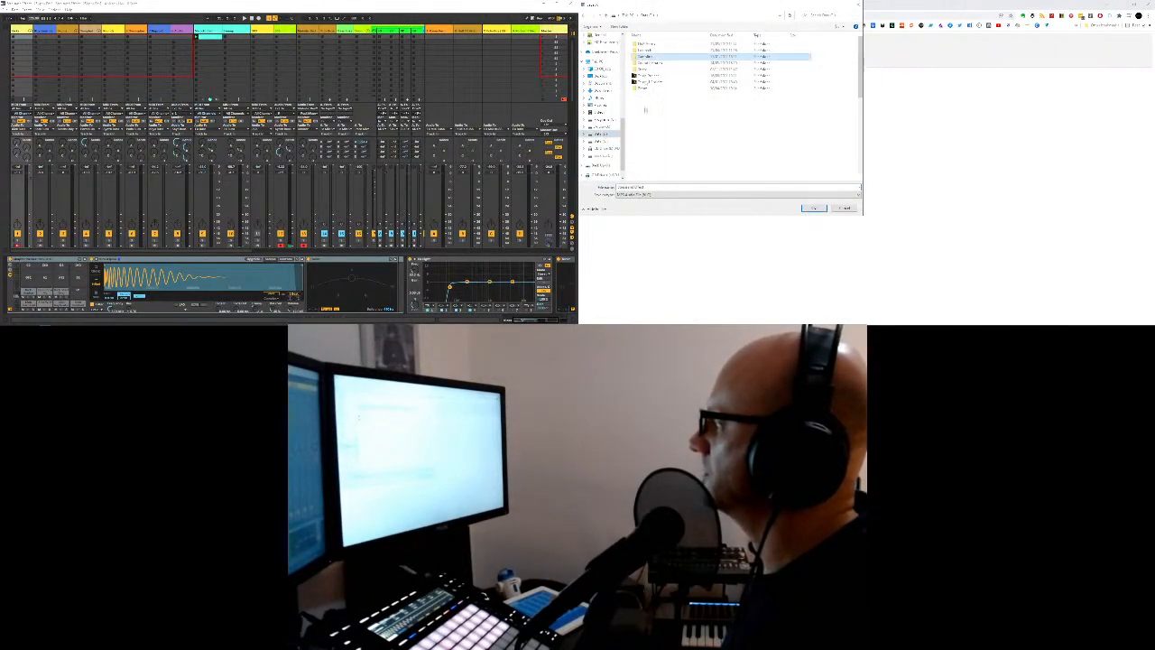
pyautogui.click(642, 187)
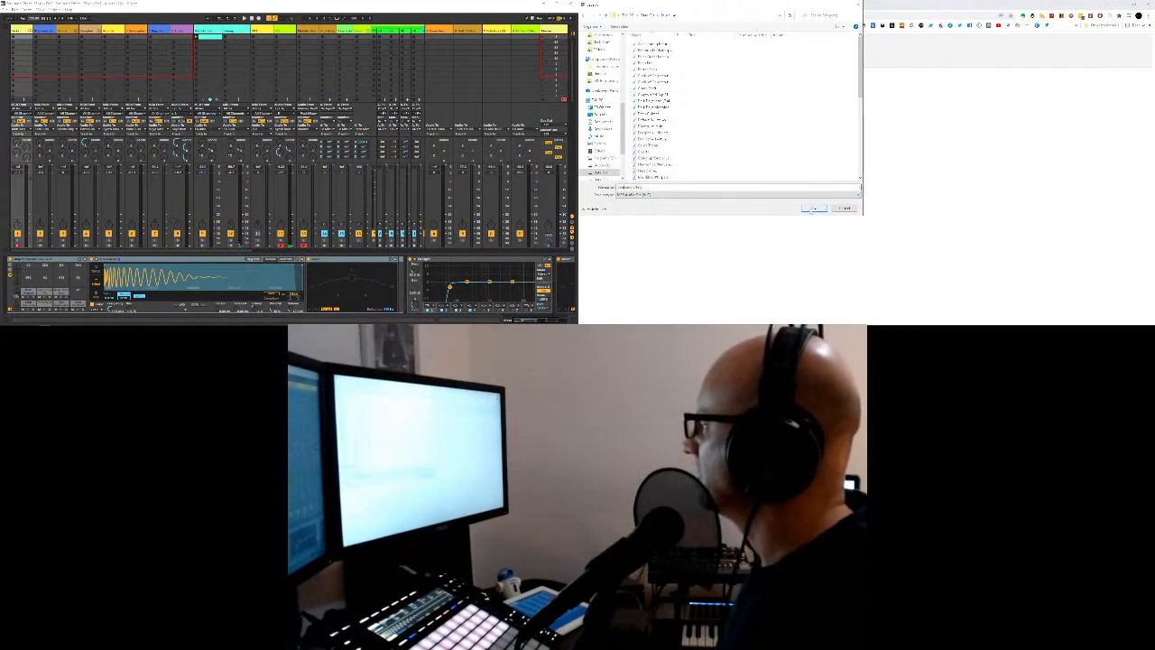
pyautogui.click(813, 208)
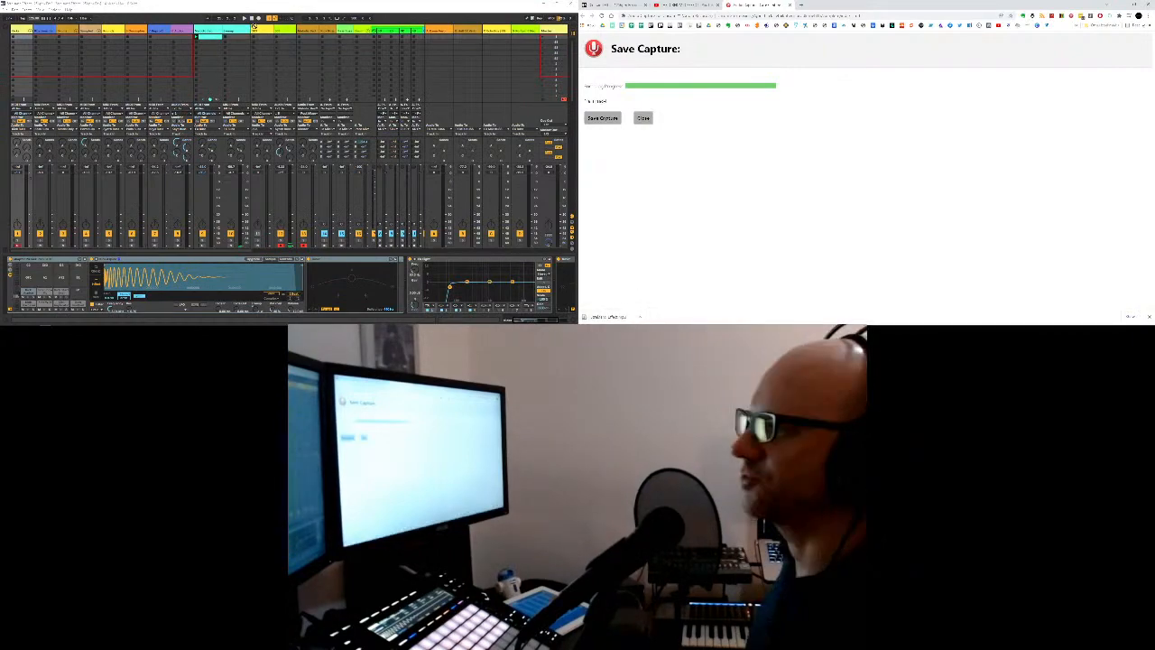
# Step: Place the captured speech clip in the first slot of the purple audio track in Ableton Live and turn on warping
pyautogui.click(181, 41)
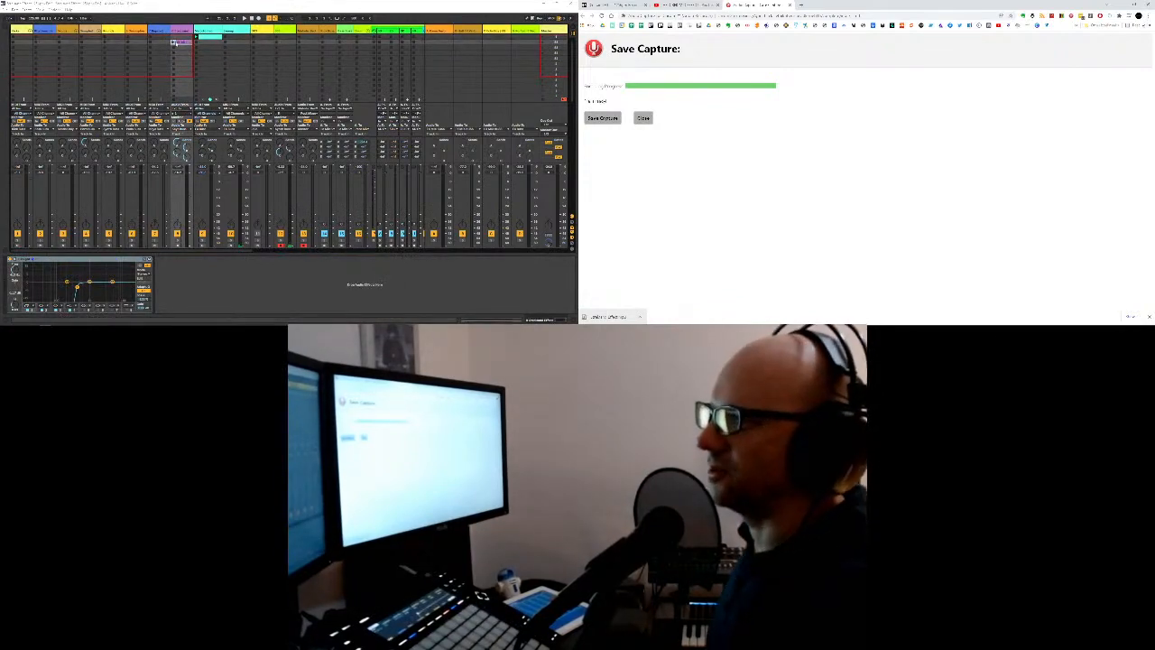
pyautogui.moveTo(188, 43); pyautogui.dragTo(187, 39)
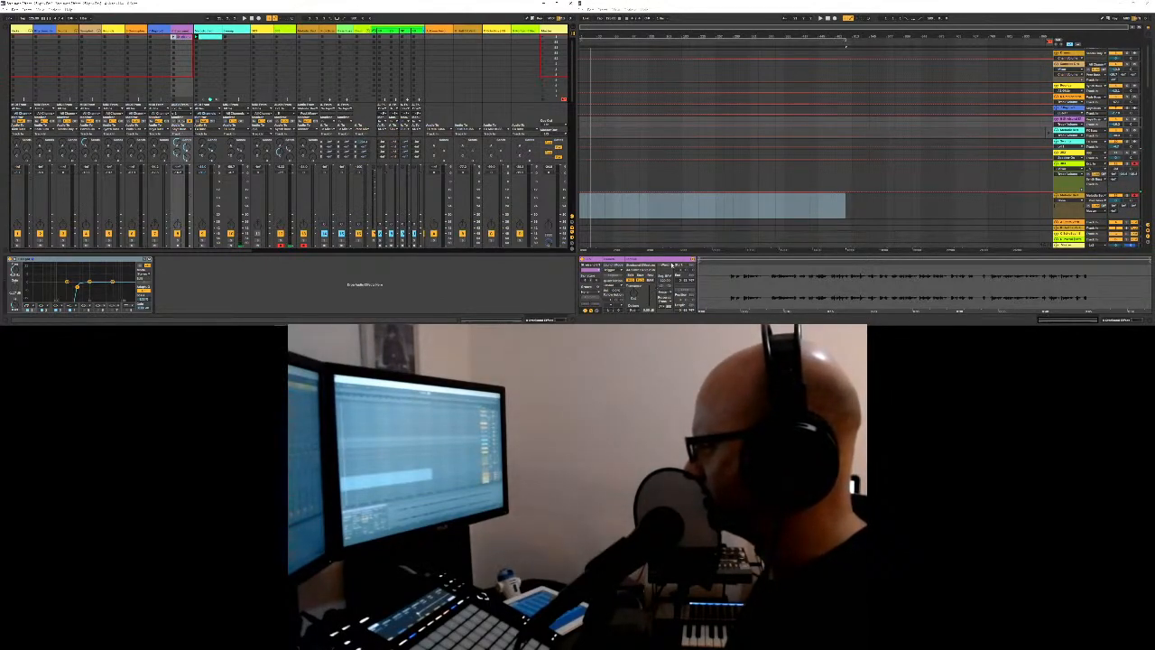
pyautogui.click(665, 265)
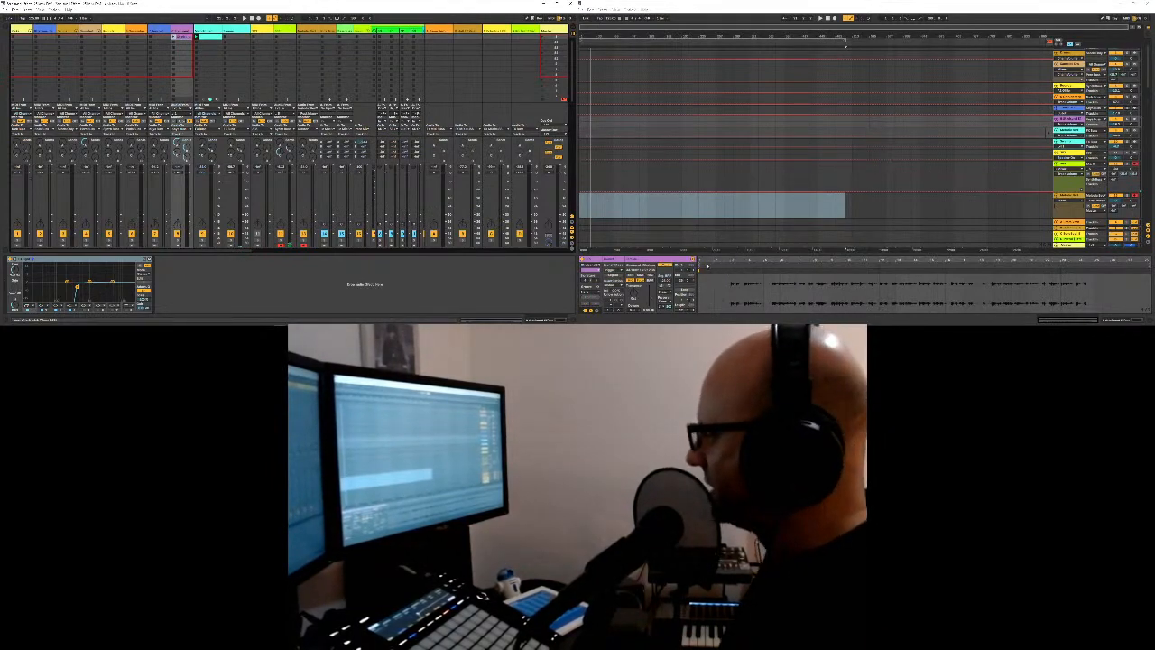
# Step: Move the speech clip's start marker past the opening silence to the first usable phrase, playing it back to compare positions
pyautogui.moveTo(698, 264); pyautogui.dragTo(730, 267)
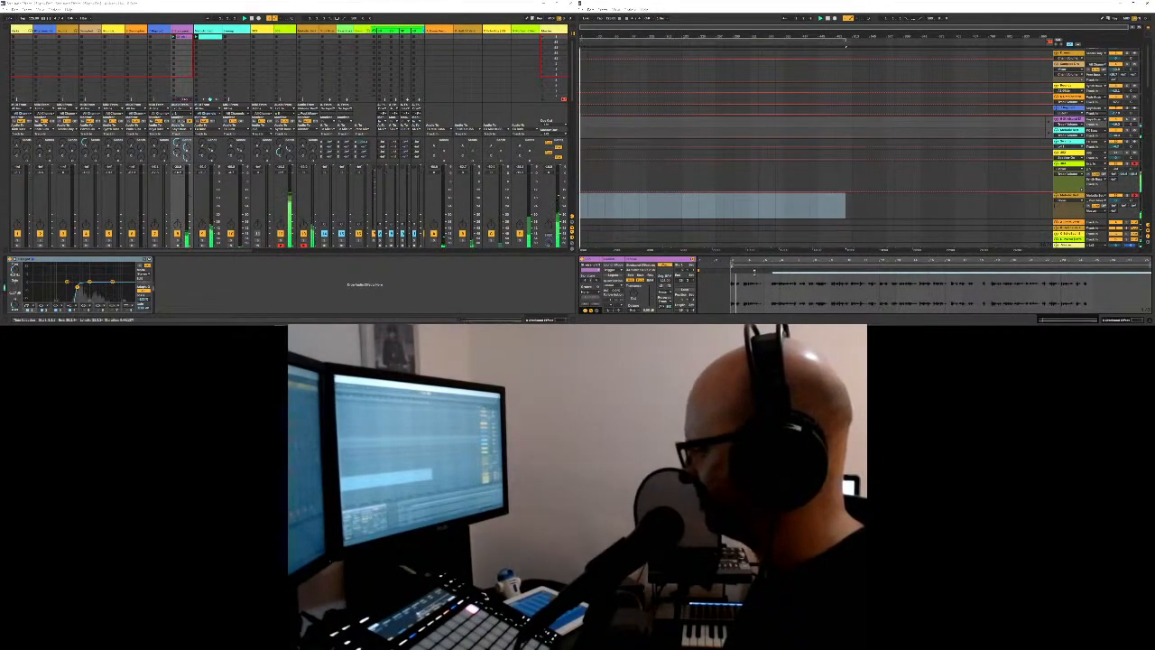
pyautogui.moveTo(744, 259); pyautogui.dragTo(744, 265)
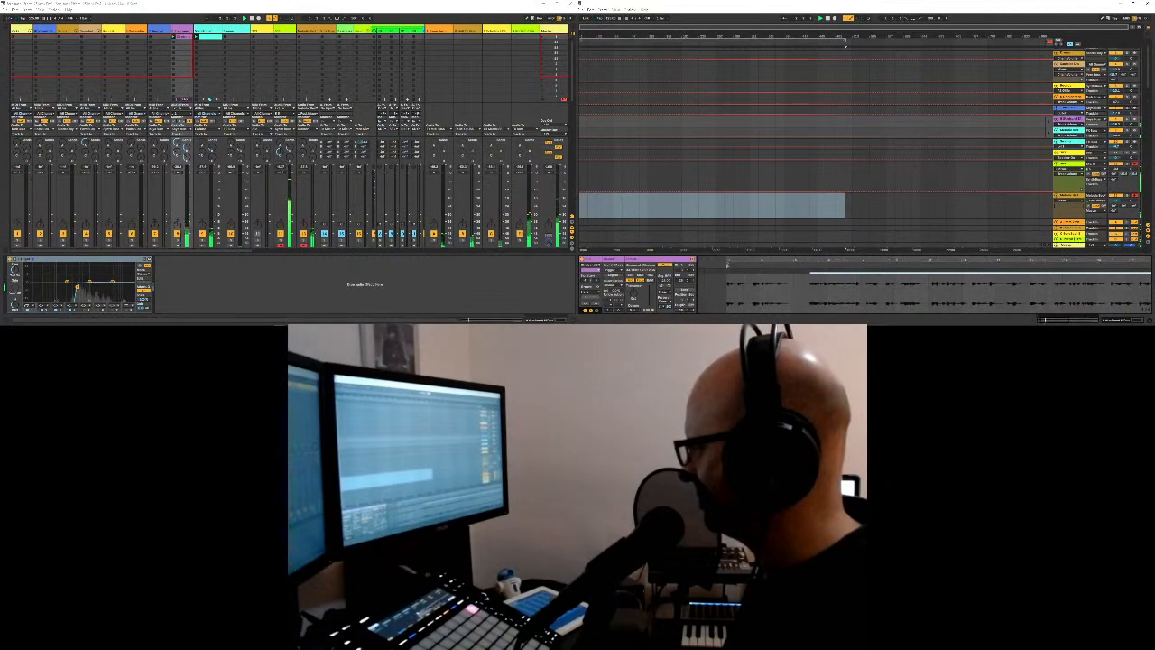
pyautogui.press('space')
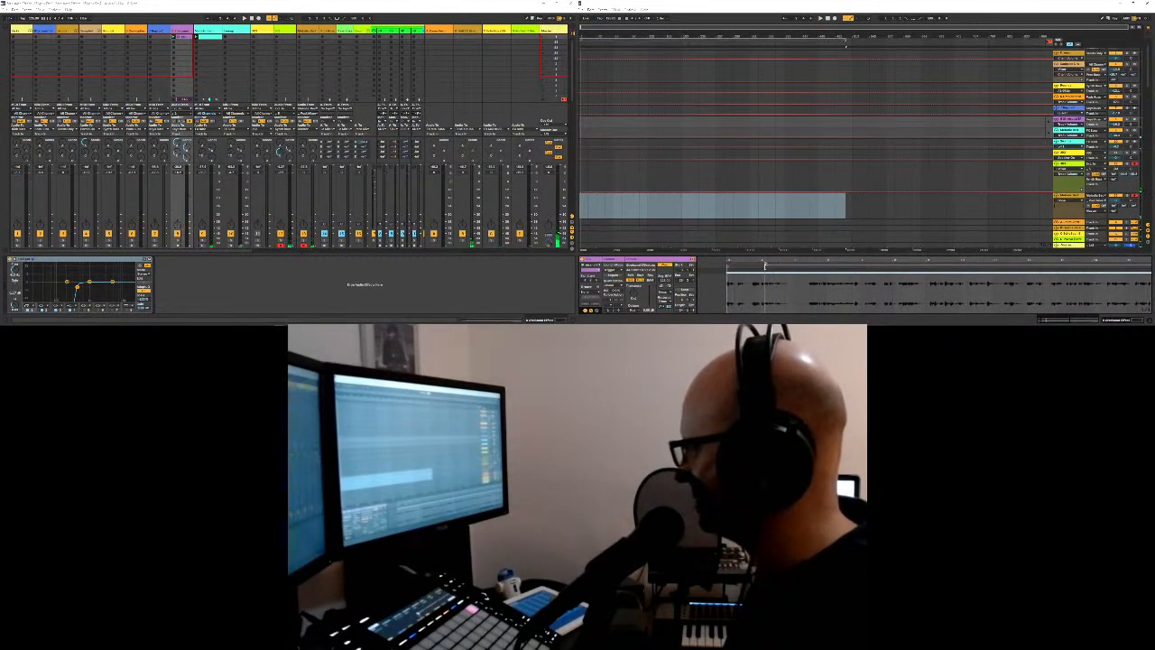
pyautogui.moveTo(727, 266); pyautogui.dragTo(769, 268)
pyautogui.press('space')
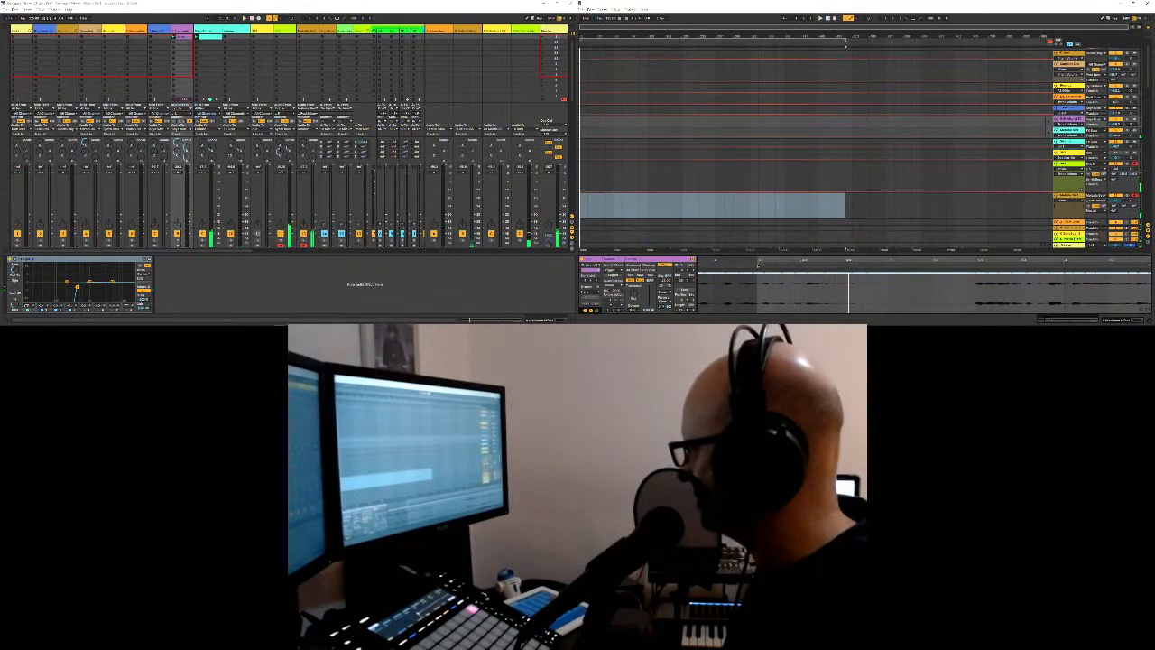
pyautogui.moveTo(758, 265)
pyautogui.mouseDown()
pyautogui.moveTo(790, 265)
pyautogui.moveTo(766, 267)
pyautogui.mouseUp()
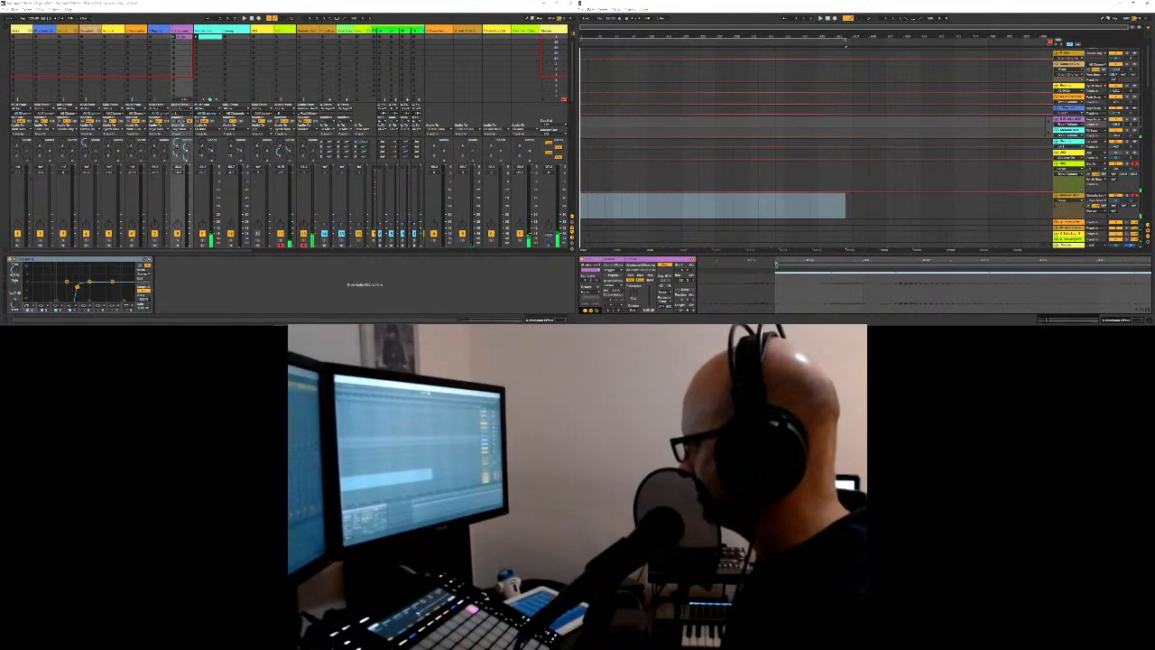
pyautogui.moveTo(790, 266); pyautogui.dragTo(783, 266)
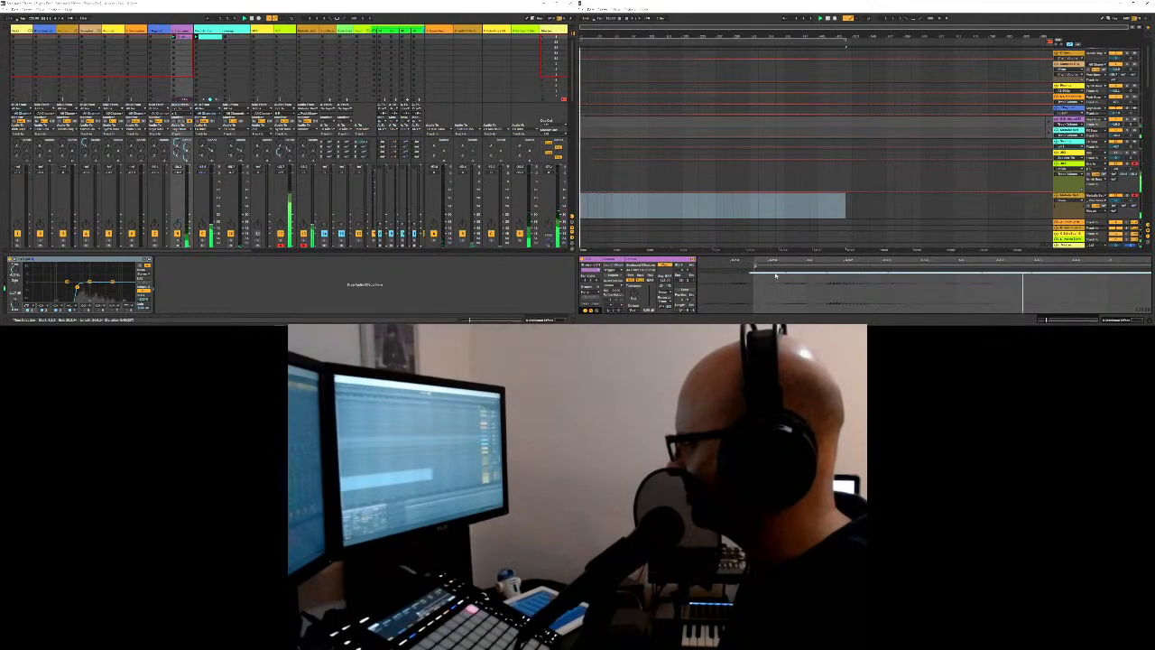
# Step: Audition the speech clip repeatedly from its start marker to check how the phrase sits against the beat
pyautogui.press('space')
pyautogui.press('space')
pyautogui.press('space')
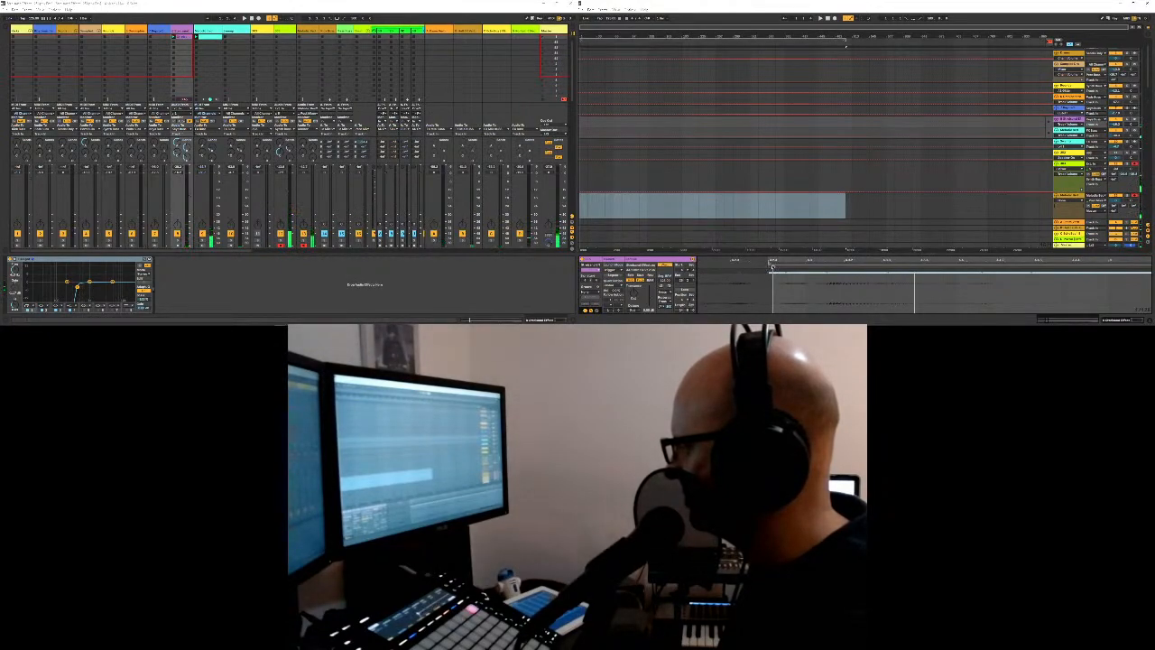
pyautogui.press('space')
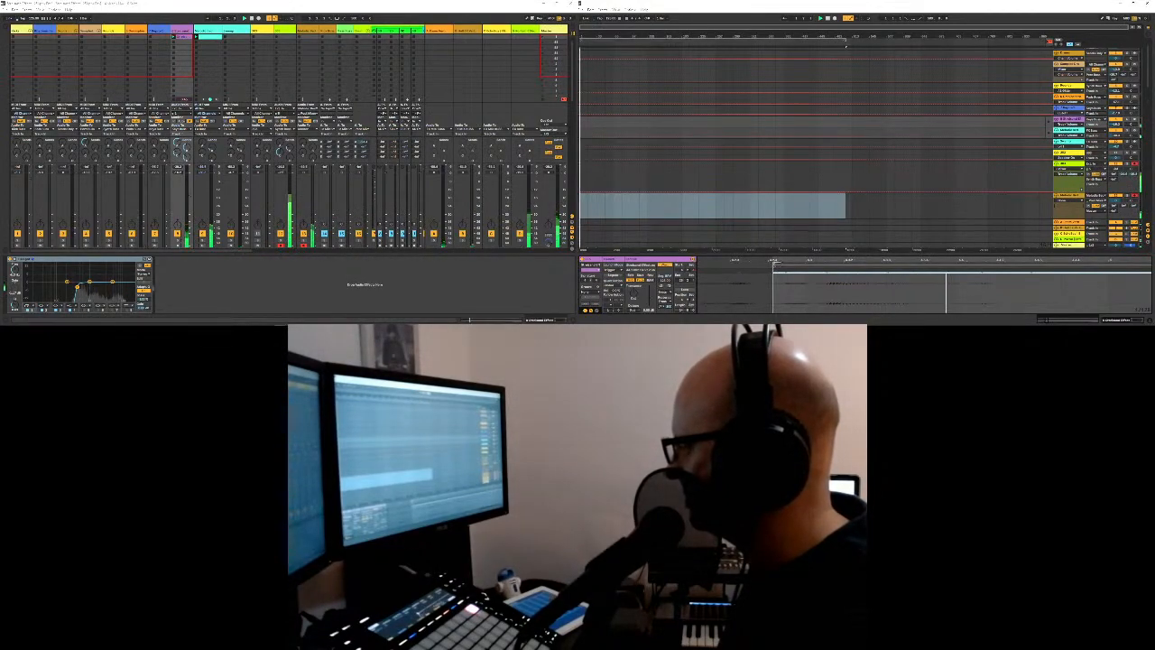
pyautogui.moveTo(772, 262); pyautogui.dragTo(767, 213)
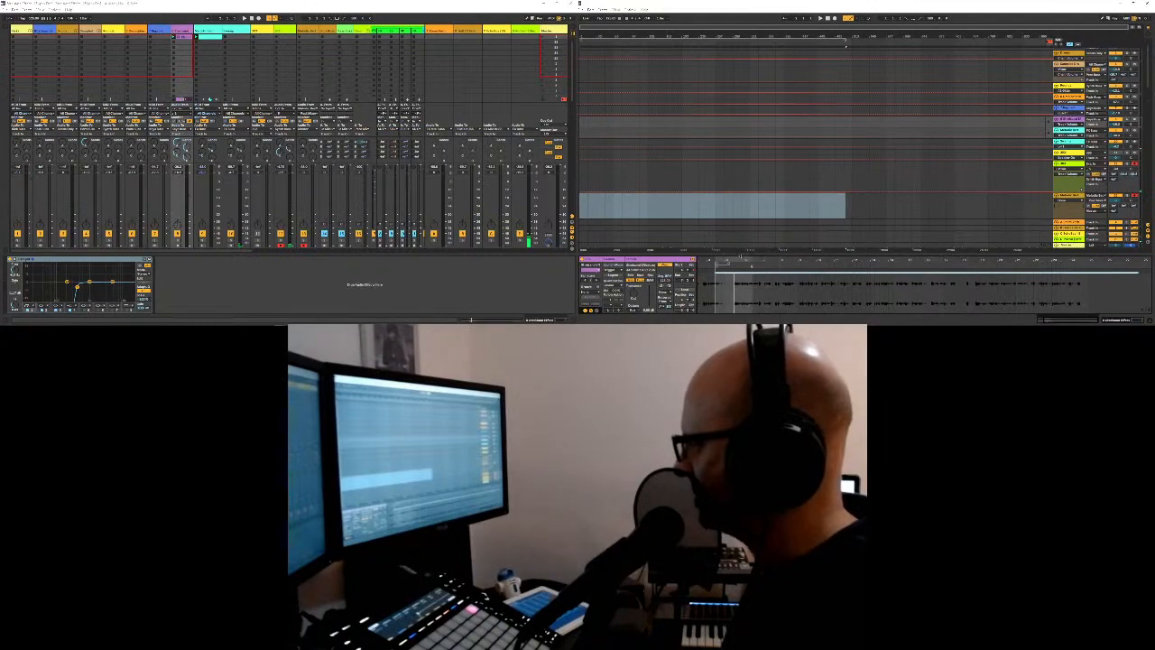
# Step: Turn on looping for the speech clip and lengthen the loop around the opening phrase
pyautogui.moveTo(741, 256)
pyautogui.mouseDown()
pyautogui.moveTo(723, 263)
pyautogui.moveTo(742, 259)
pyautogui.mouseUp()
pyautogui.press('space')
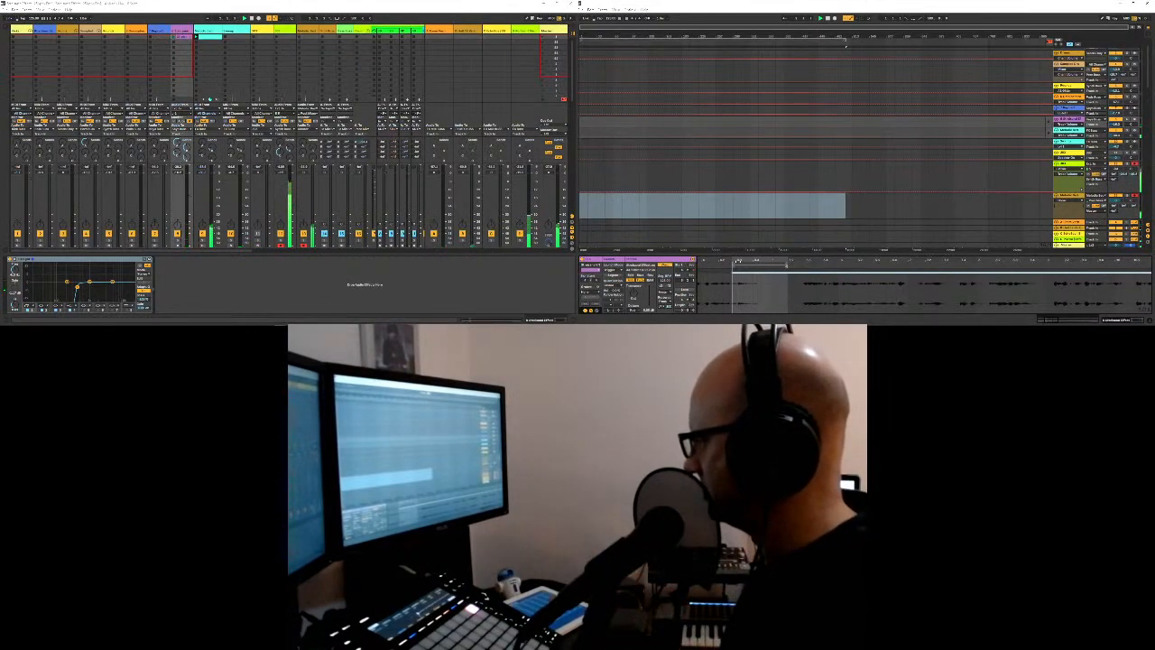
pyautogui.click(678, 307)
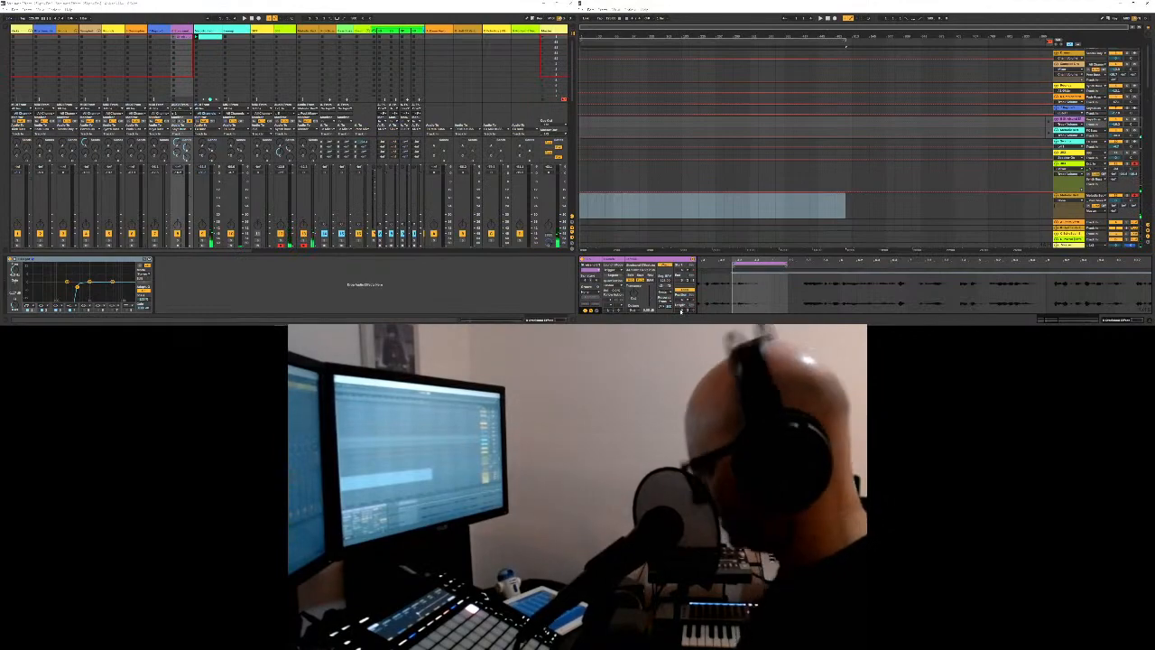
pyautogui.moveTo(681, 311); pyautogui.dragTo(682, 288)
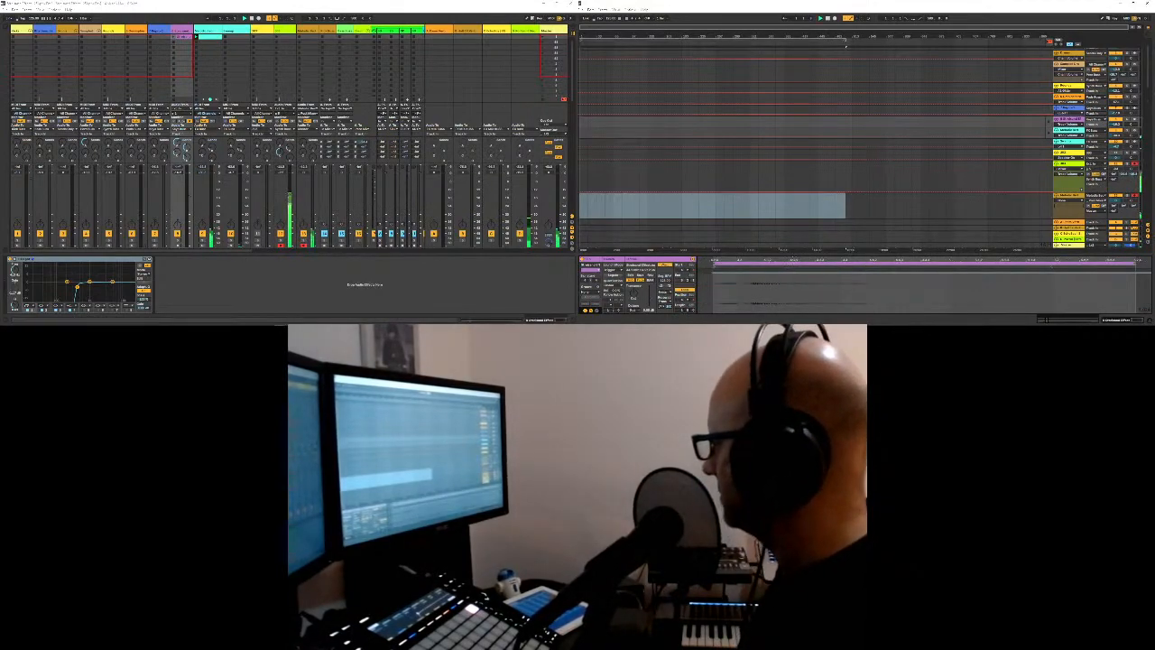
# Step: Check the loop's end against the following phrase during playback, and duplicate the looped speech clip into the slot below
pyautogui.press('space')
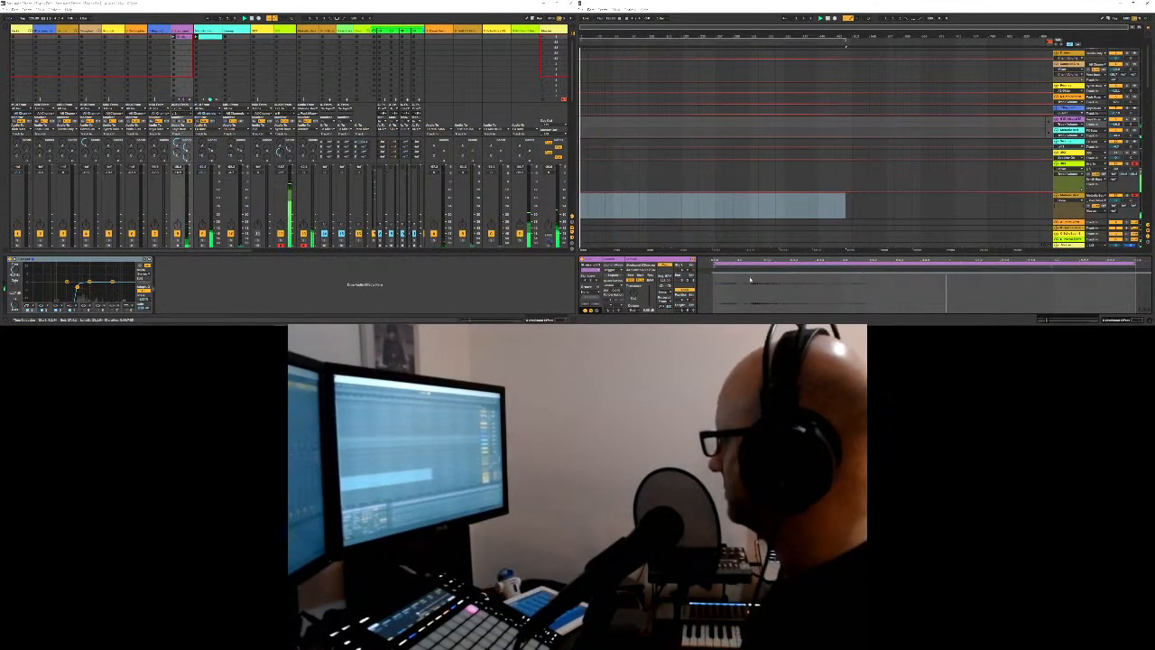
pyautogui.moveTo(816, 258); pyautogui.dragTo(816, 231)
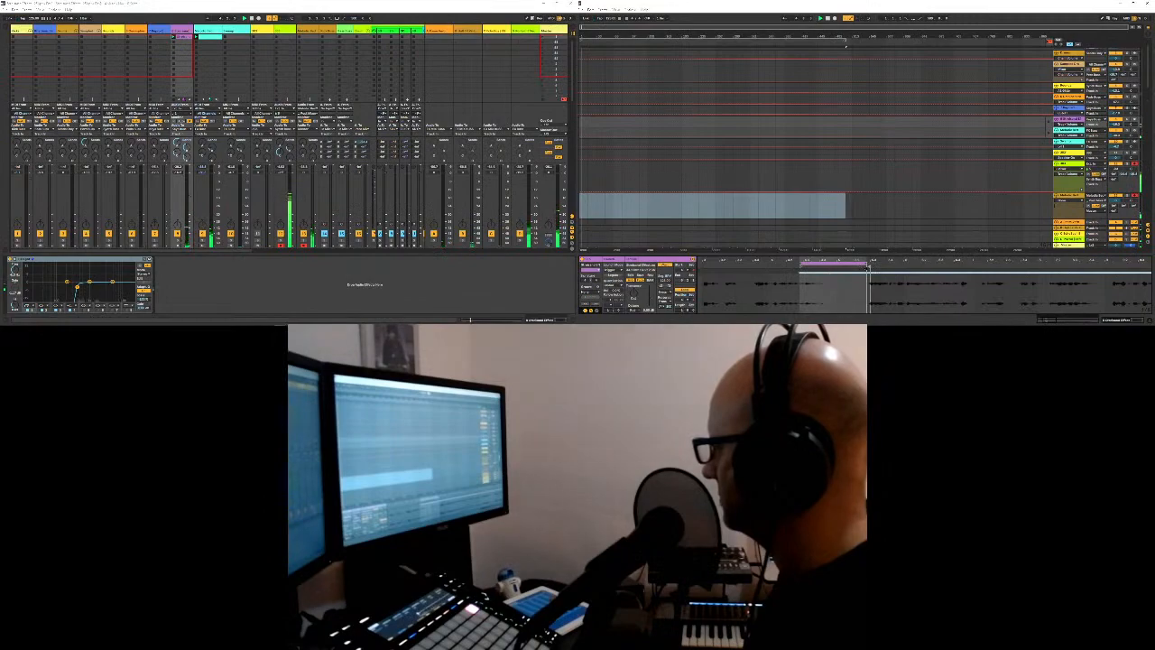
pyautogui.moveTo(867, 260); pyautogui.dragTo(868, 273)
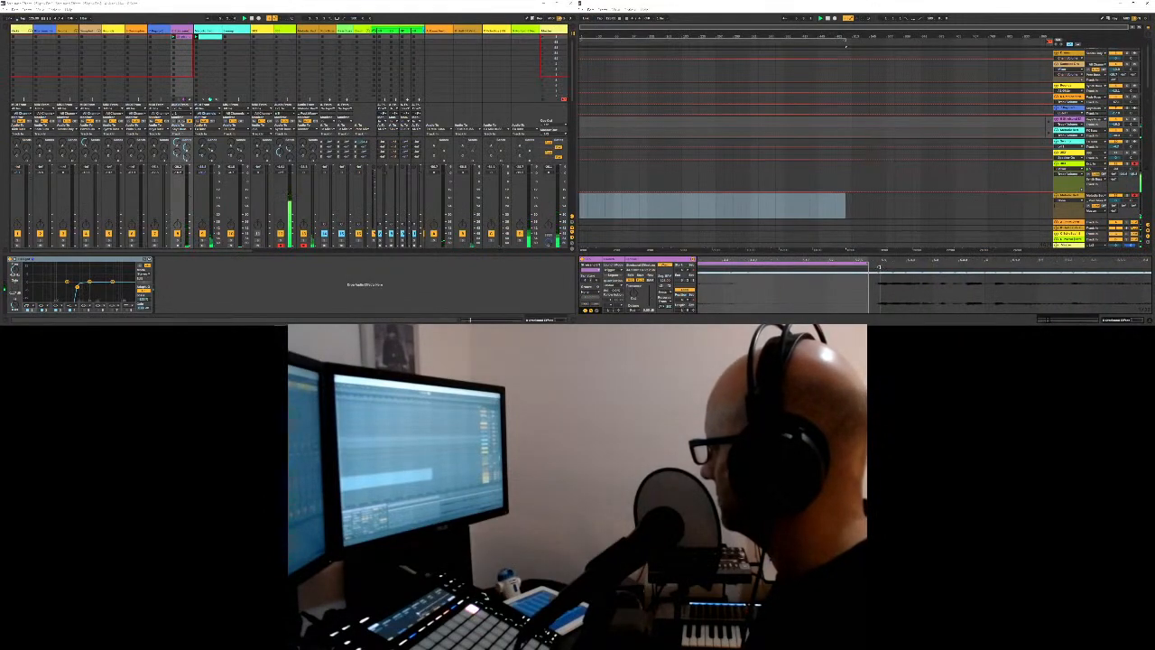
pyautogui.scroll(3, 866, 266)
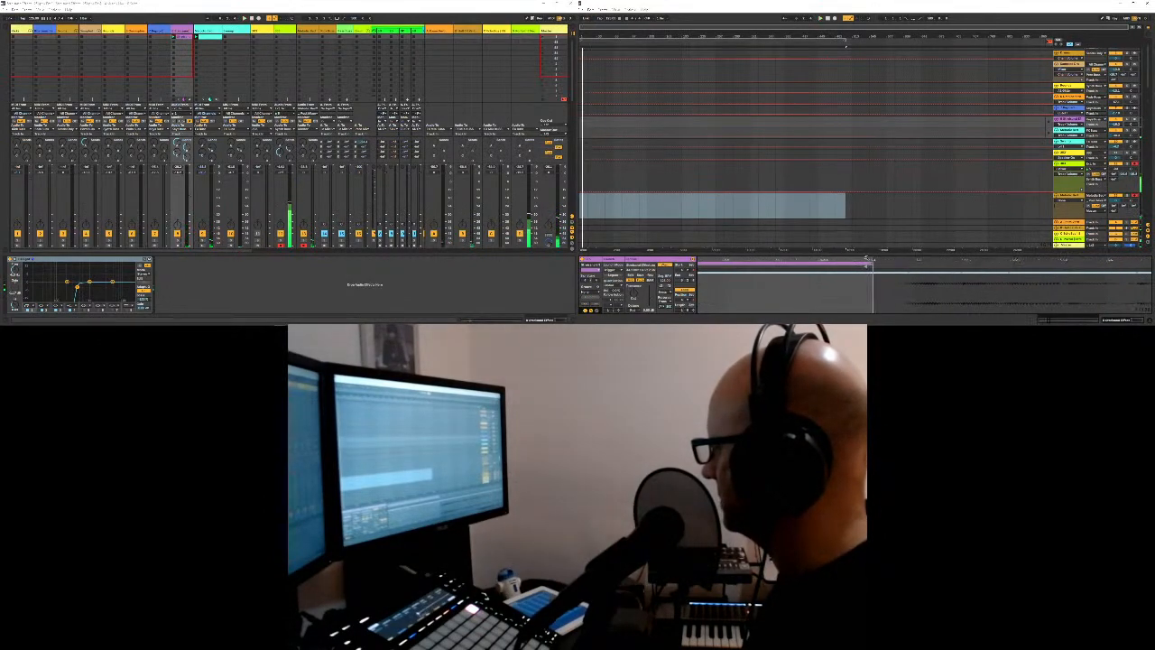
pyautogui.scroll(-6, 868, 263)
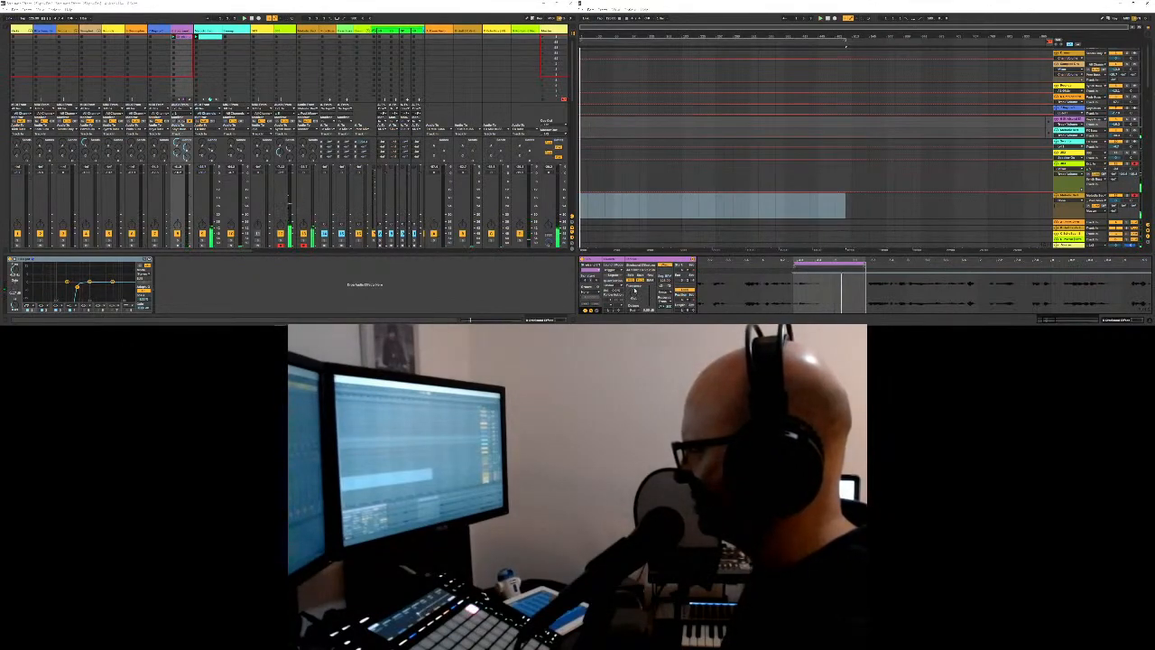
pyautogui.click(183, 39)
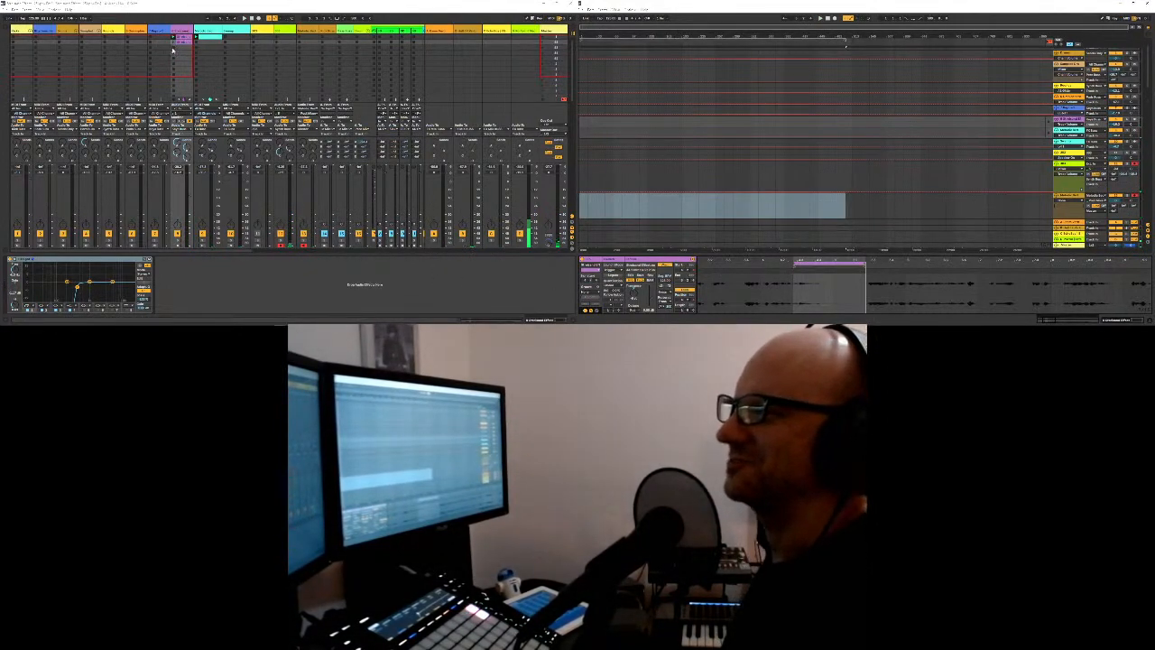
# Step: Select the top clip slot of the first drum track, unfold its group to show the individual tracks, and fold it again
pyautogui.click(25, 36)
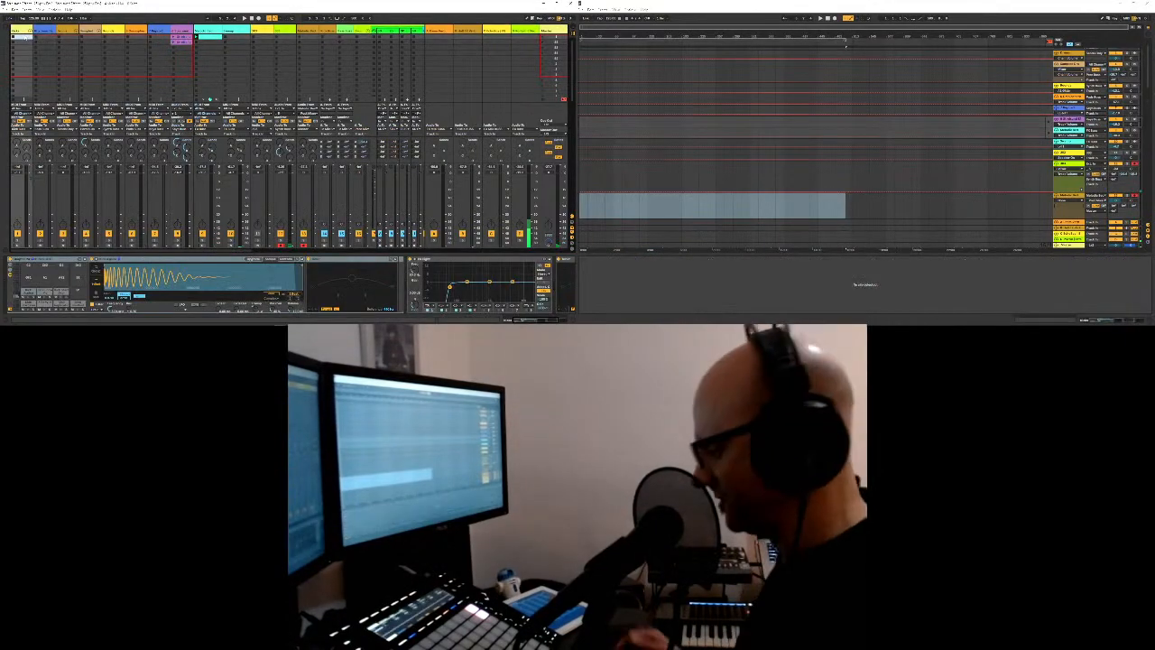
pyautogui.press('u')
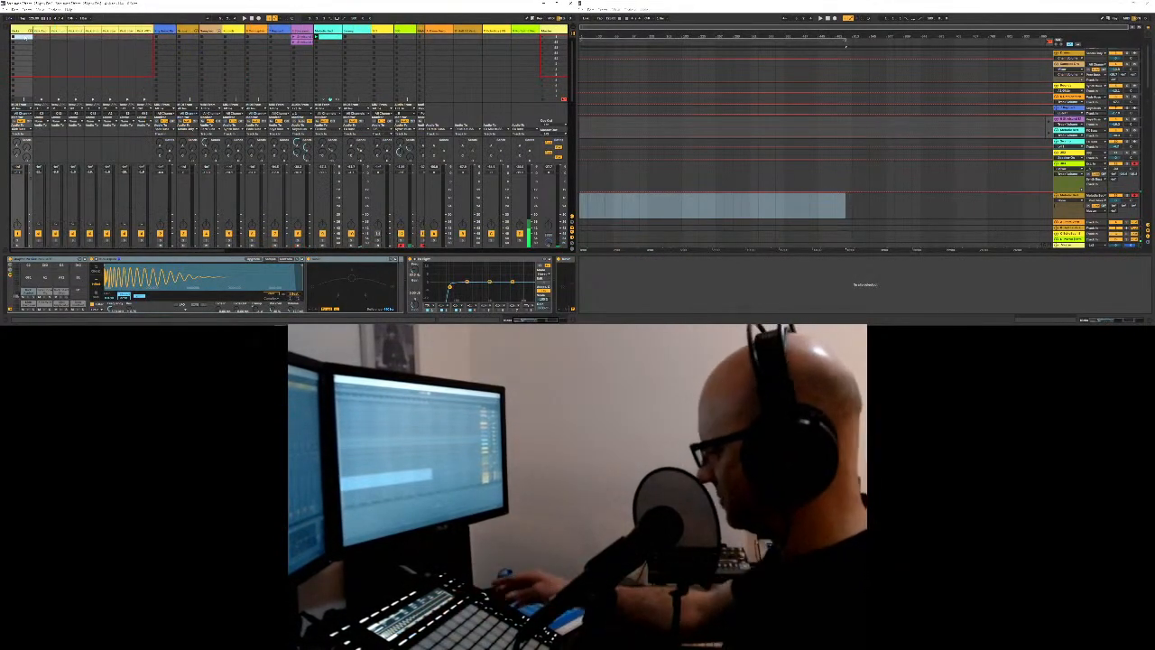
pyautogui.press('u')
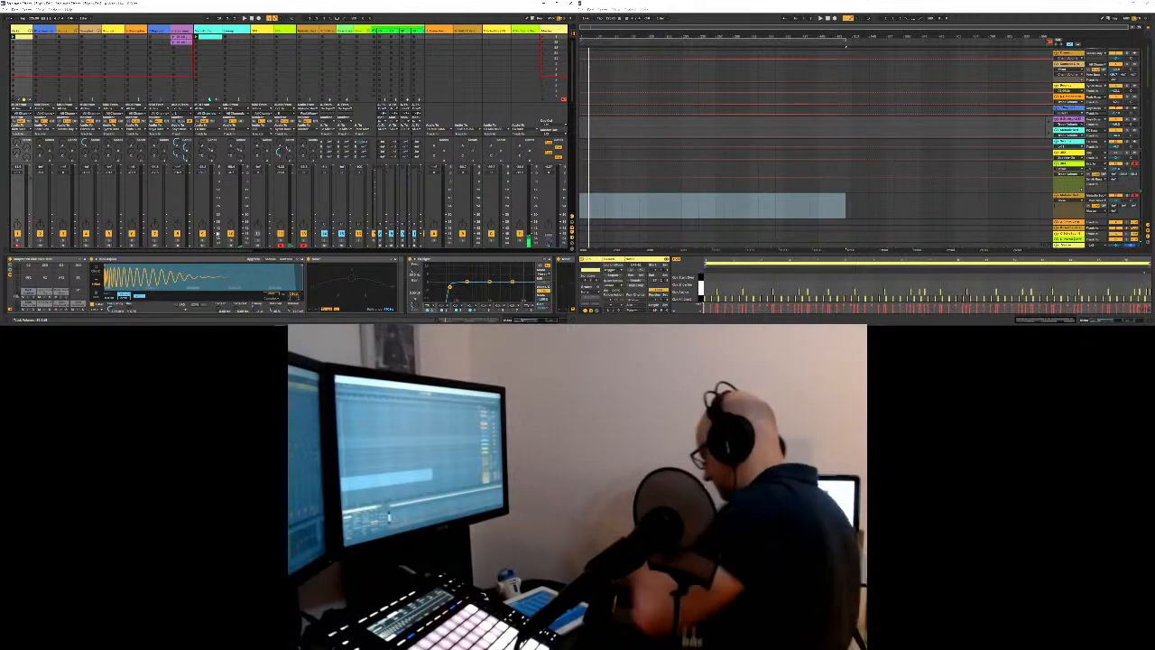
# Step: Play the session and compare the TD-3 external instrument on the 303 MIDI track with the effects on the 303 audio track
pyautogui.press('space')
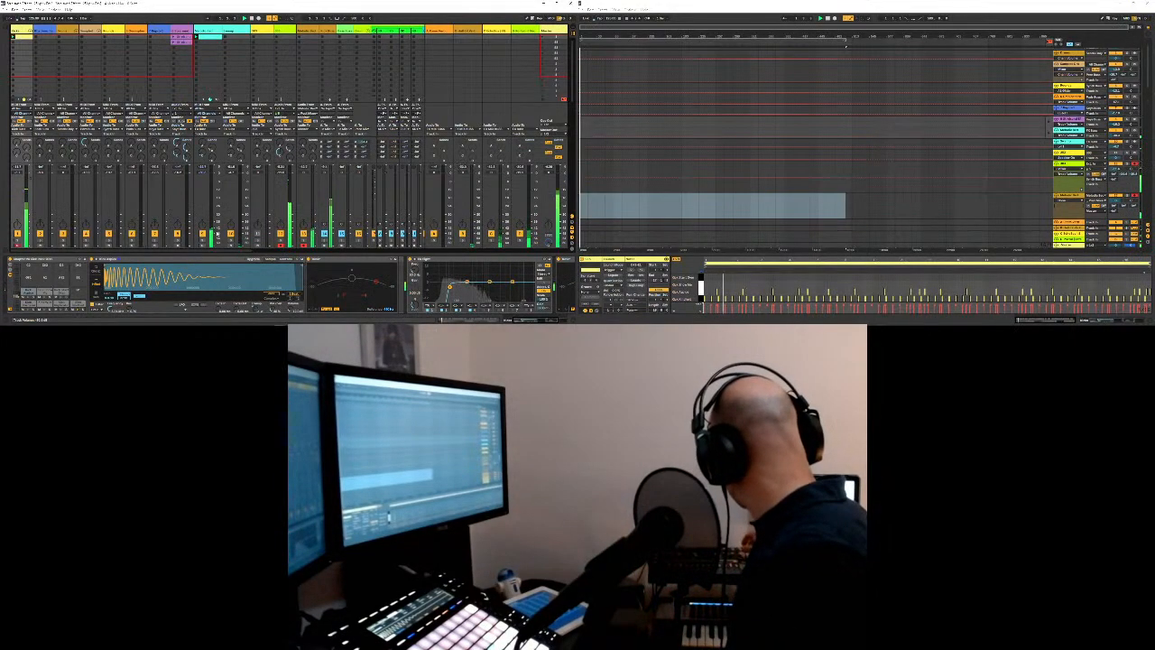
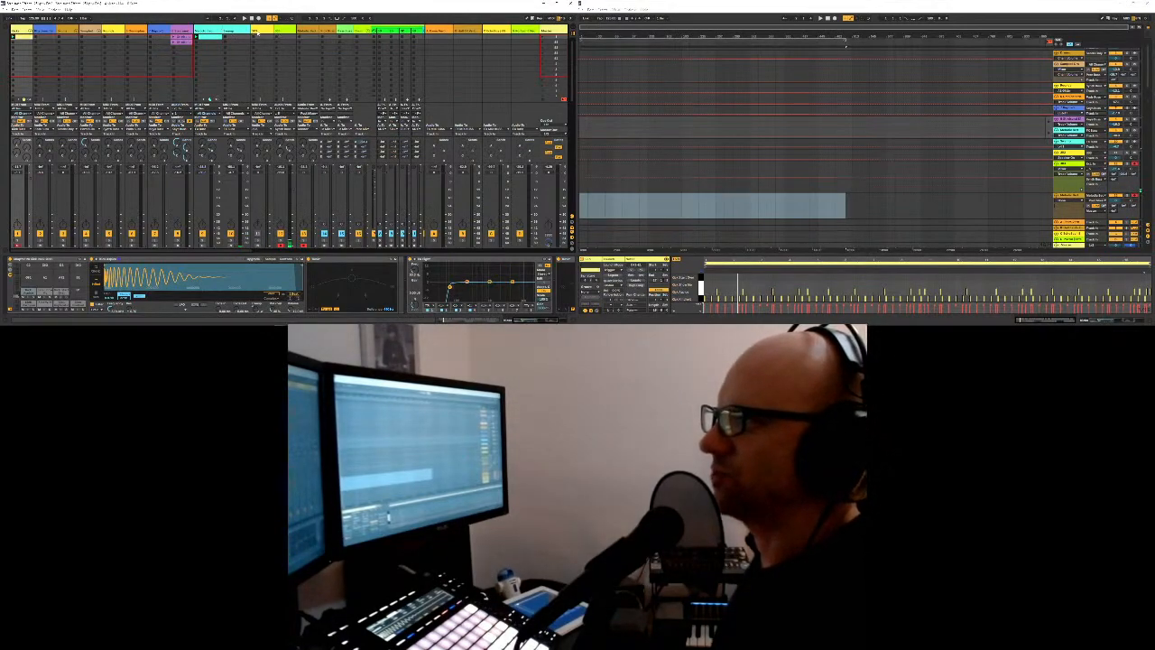
pyautogui.click(257, 32)
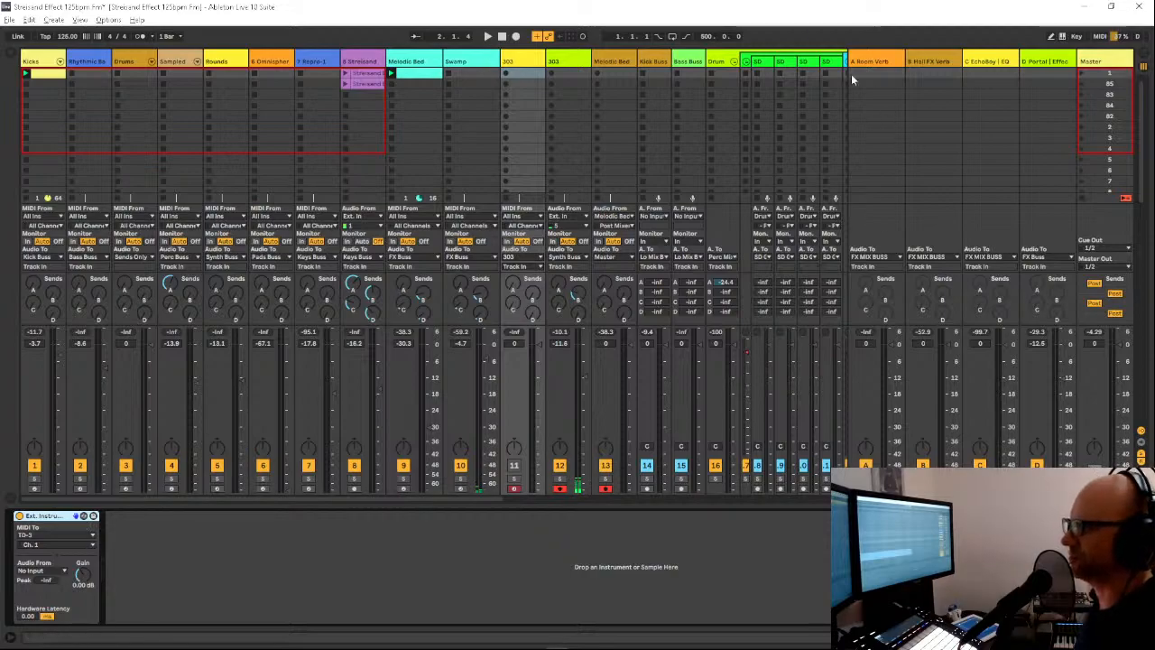
pyautogui.click(556, 75)
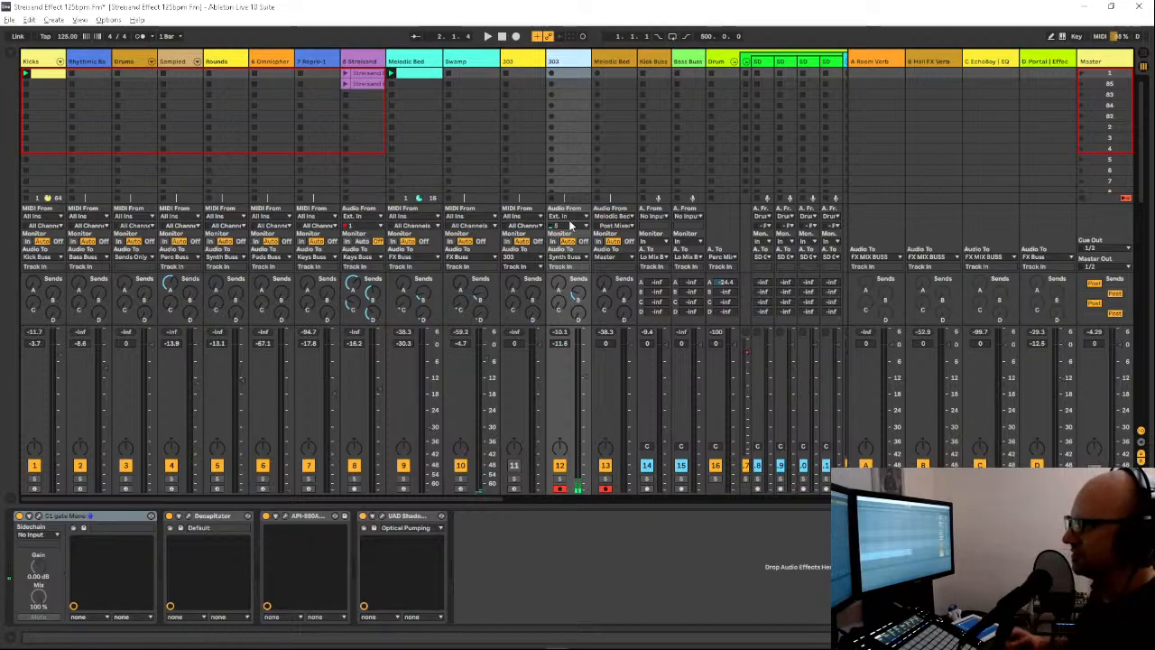
pyautogui.click(521, 63)
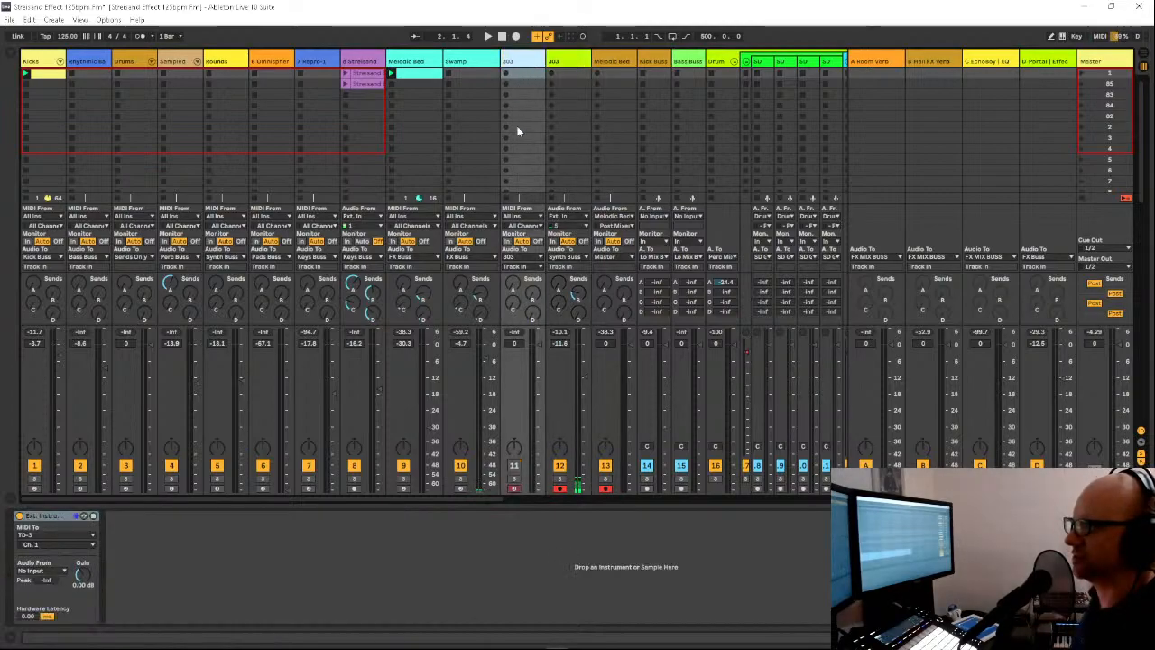
pyautogui.click(562, 83)
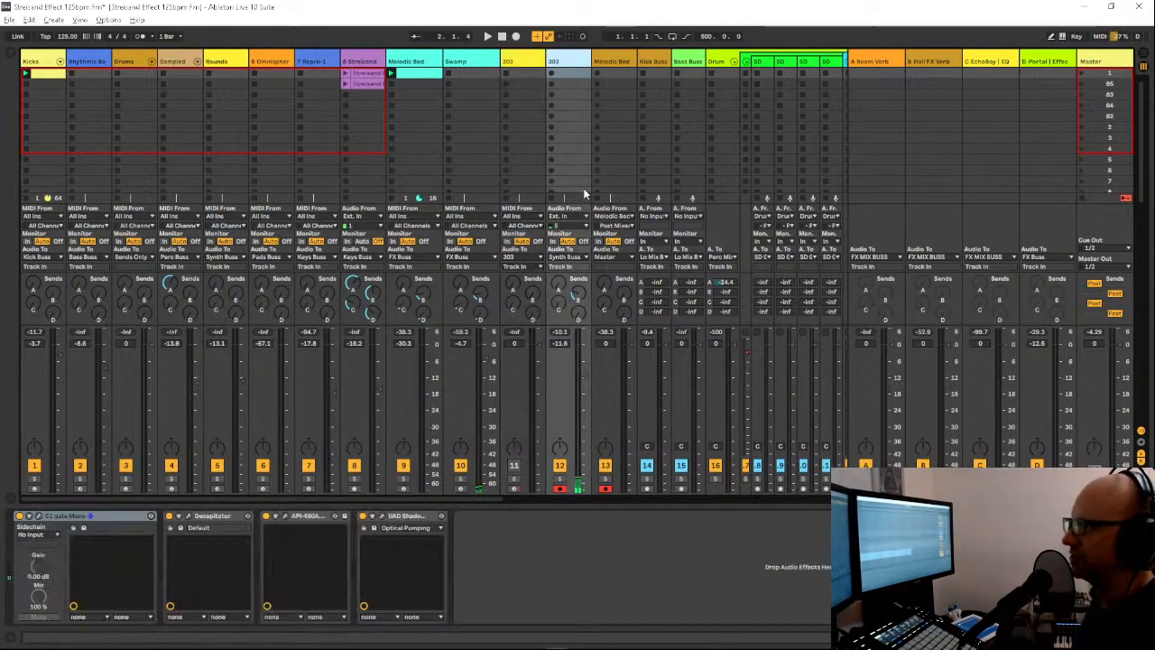
pyautogui.click(511, 63)
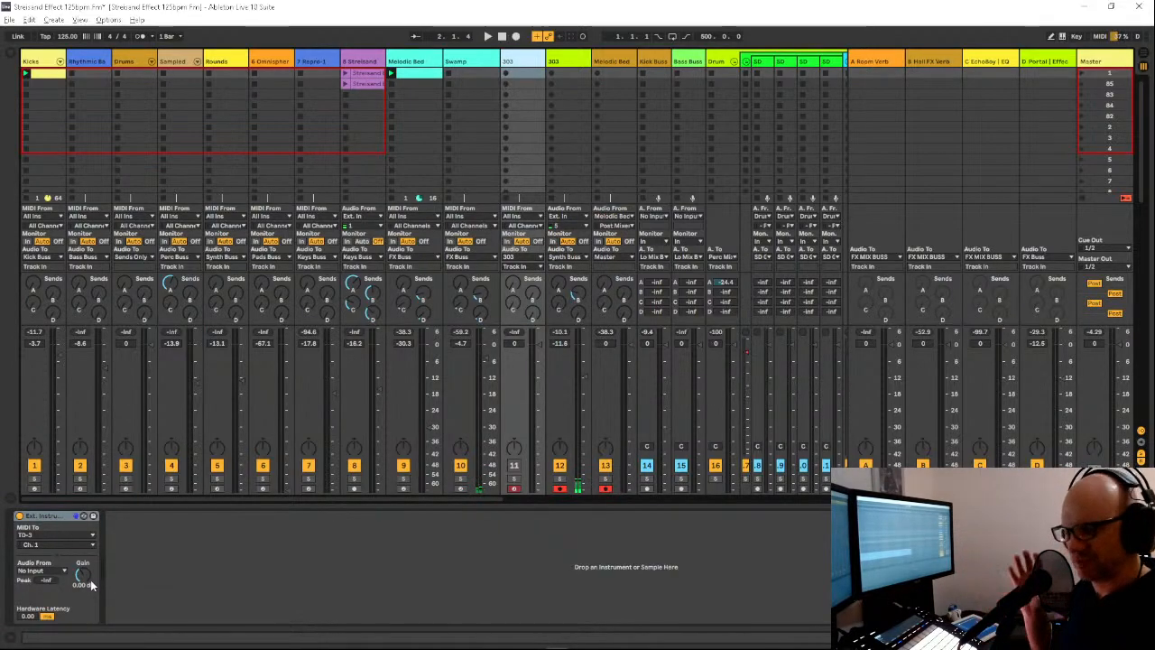
pyautogui.press('space')
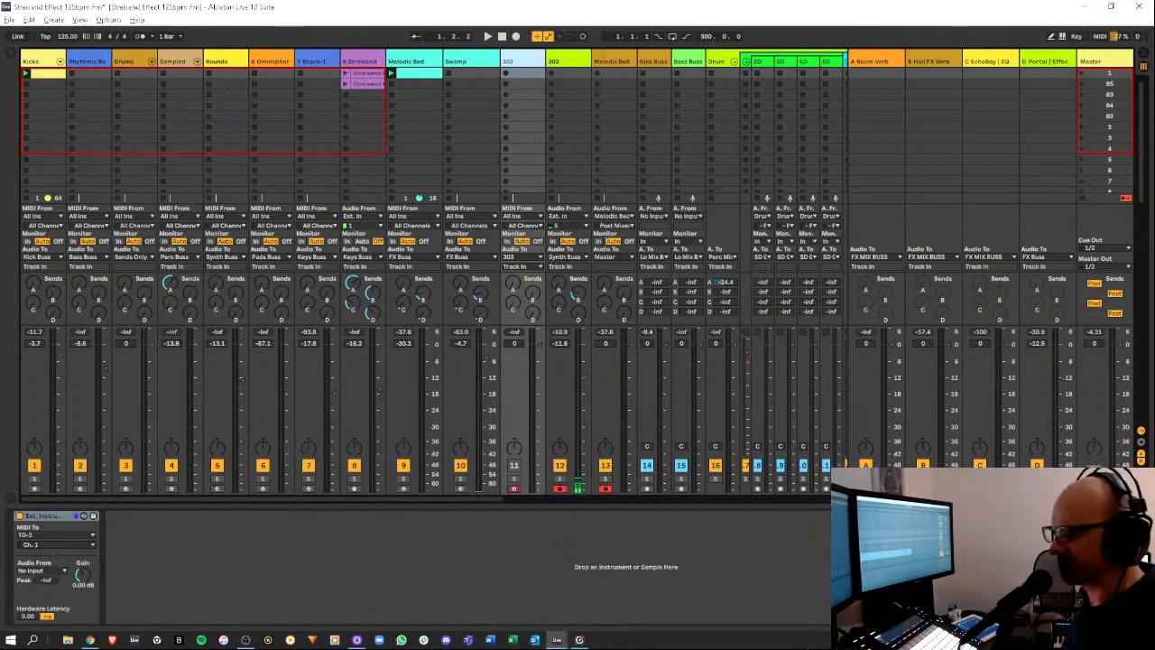
# Step: Open the MIDI preferences and expand the TD-3 output port to inspect its clock sync delay and clock type
pyautogui.hotkey('ctrl', ',')
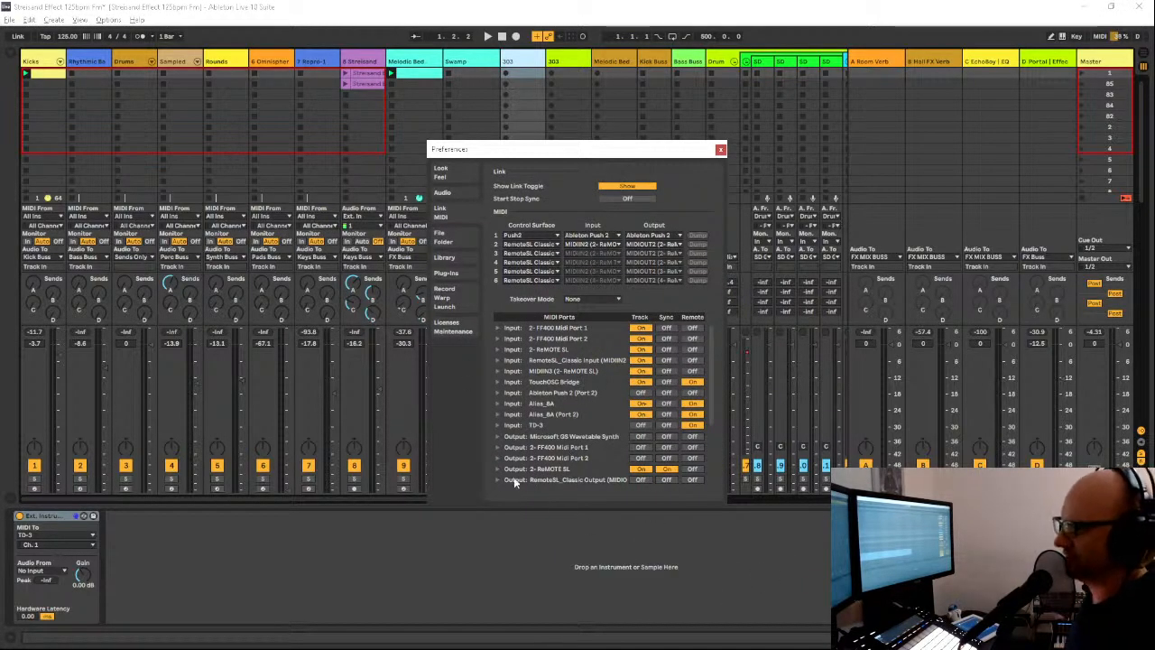
pyautogui.scroll(-1, 515, 482)
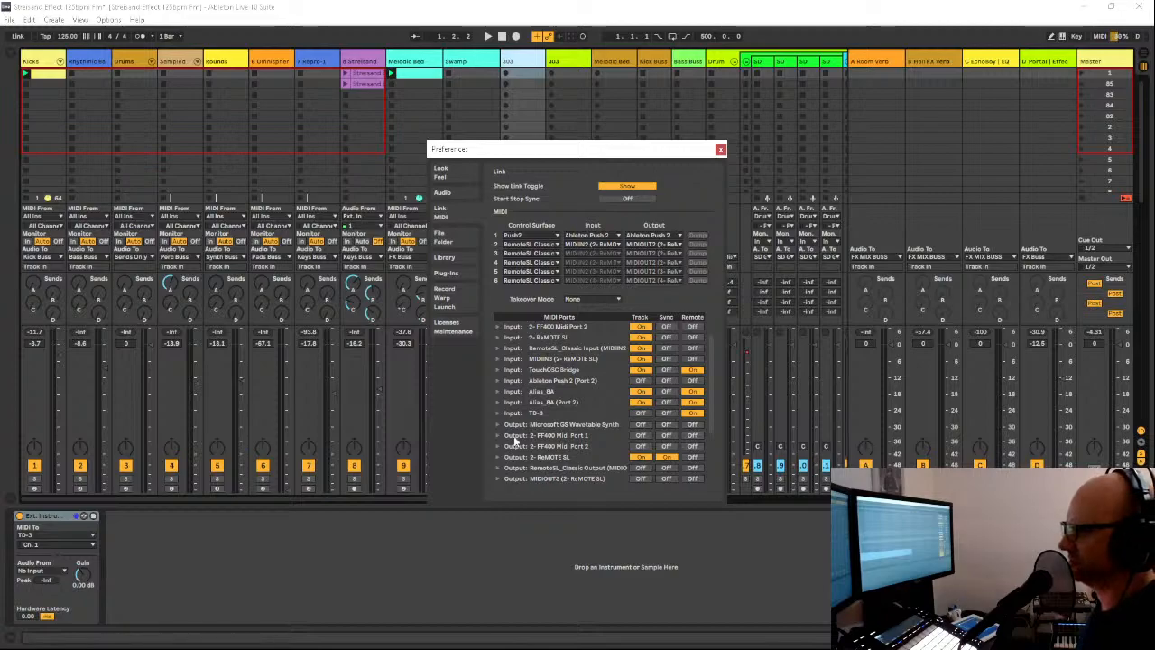
pyautogui.scroll(1, 515, 439)
pyautogui.scroll(-5, 528, 426)
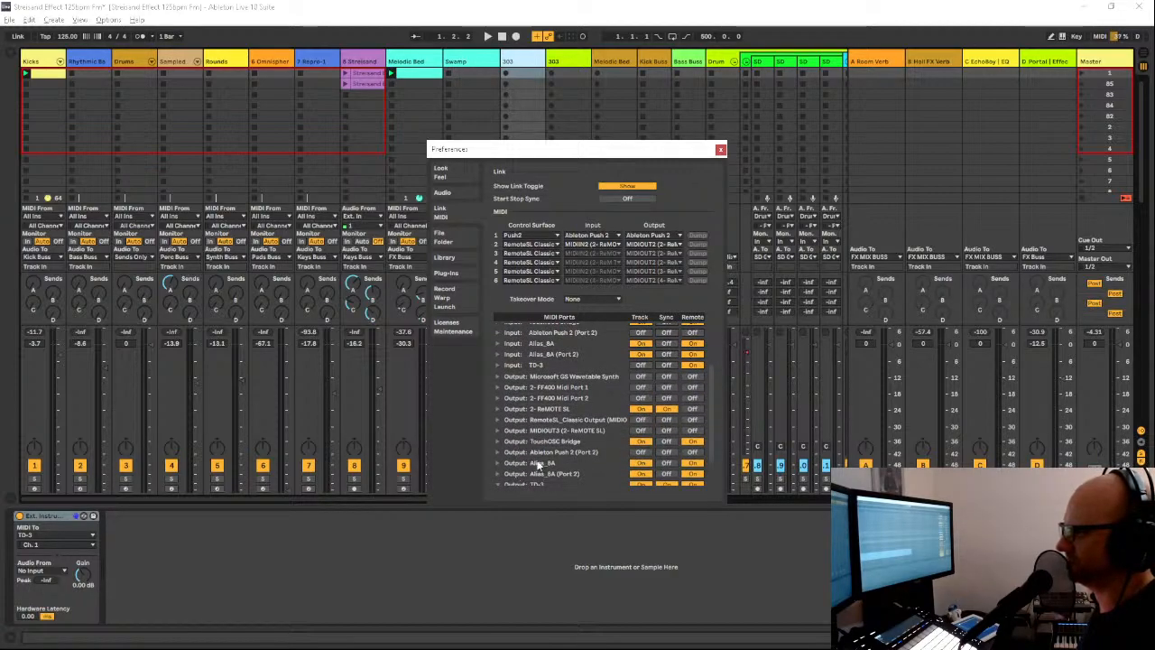
pyautogui.scroll(-3, 505, 442)
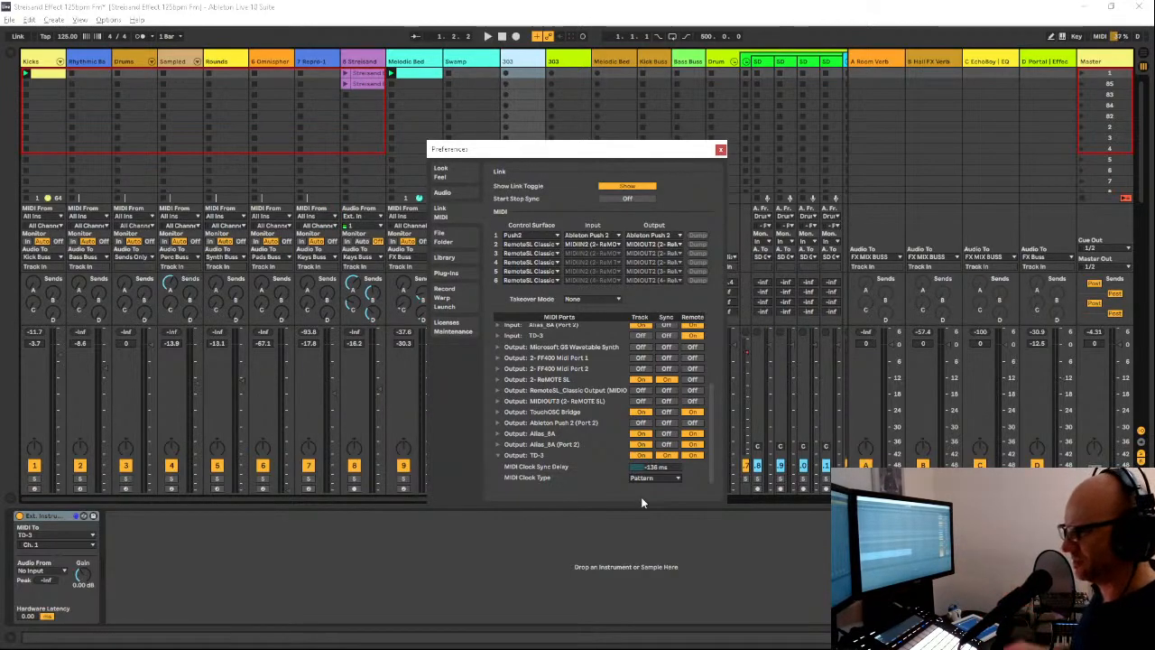
# Step: Try different MIDI clock sync delays for the TD-3 output during playback, restore the starting delay, and close the preferences
pyautogui.click(653, 567)
pyautogui.press('space')
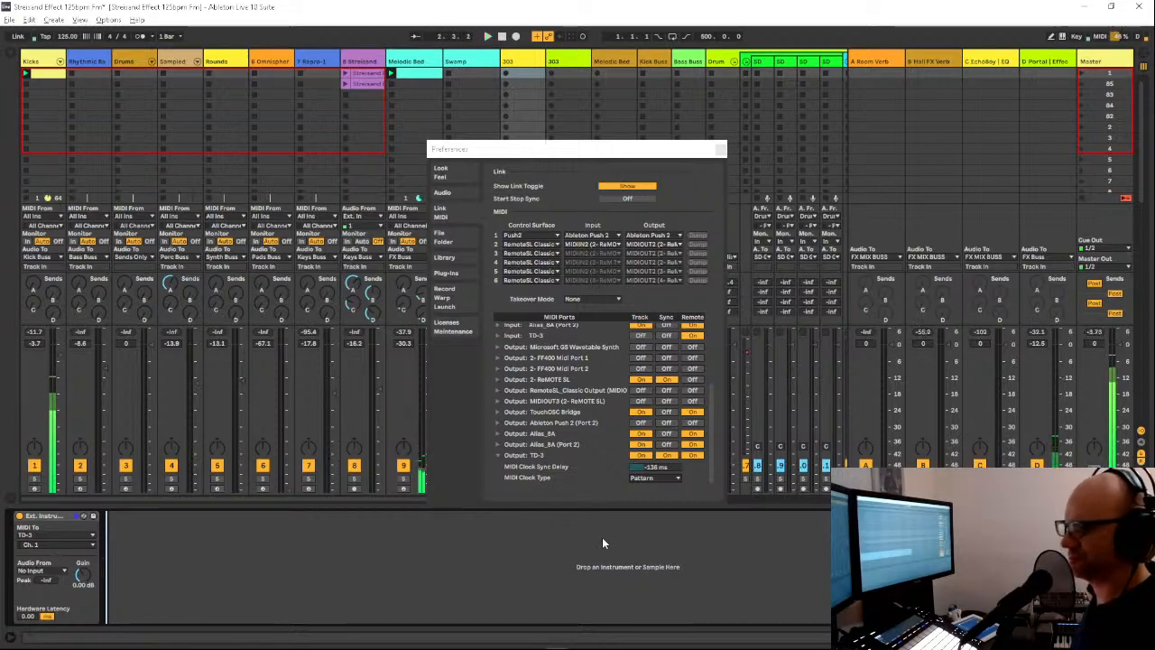
pyautogui.click(648, 470)
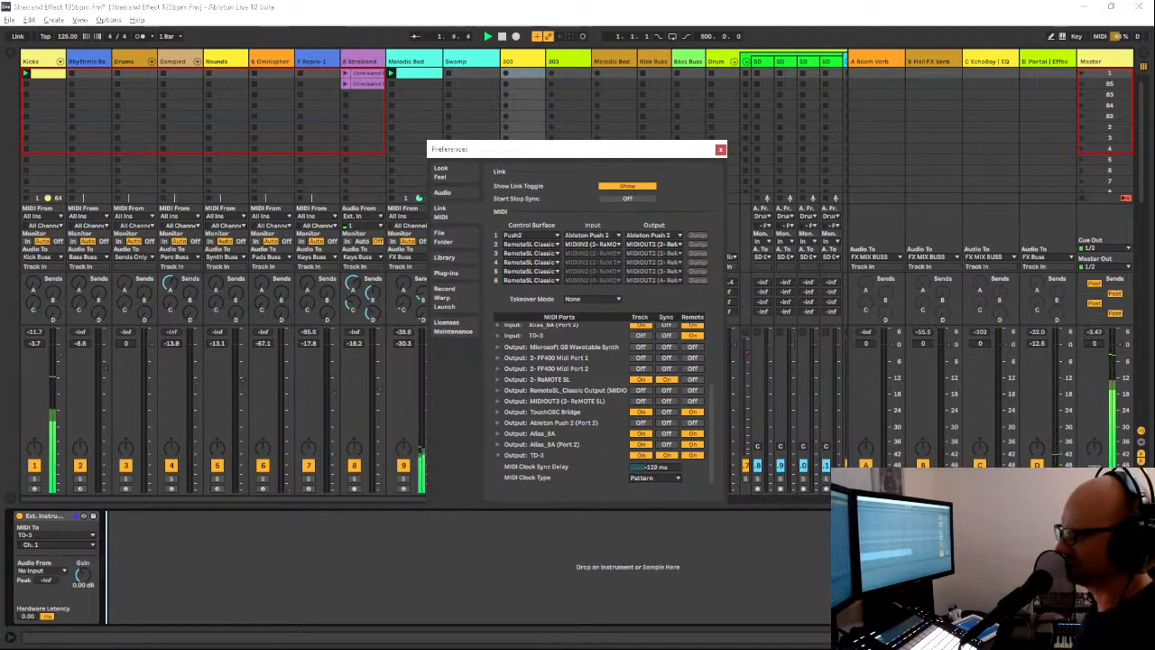
pyautogui.moveTo(648, 471); pyautogui.dragTo(648, 483)
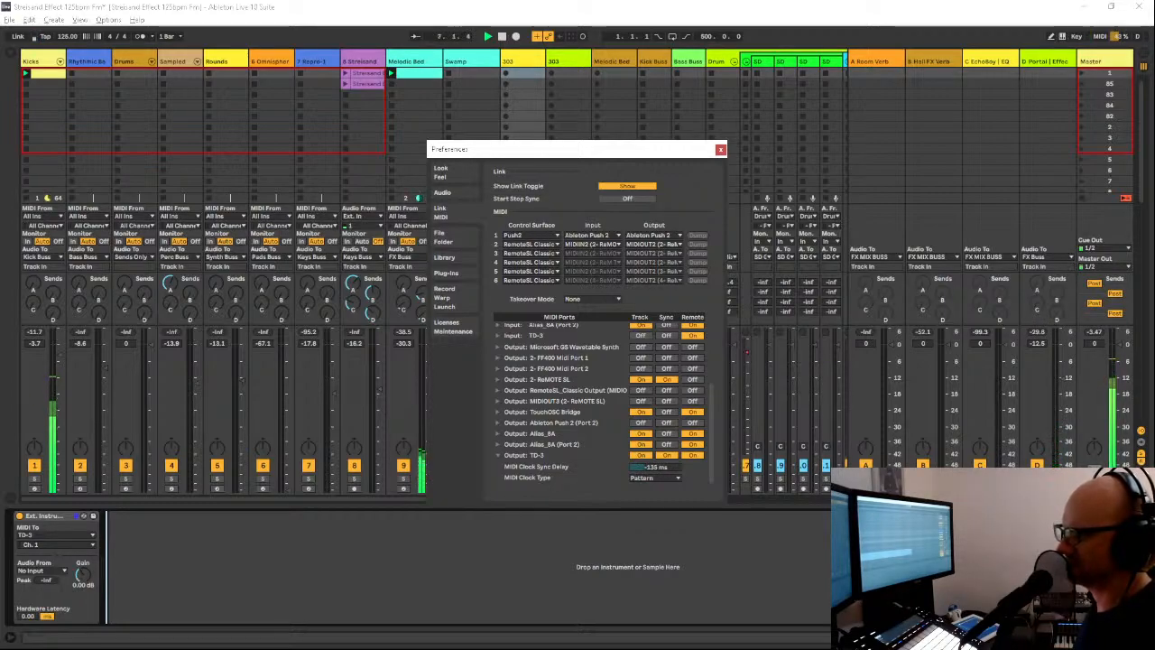
pyautogui.moveTo(647, 467); pyautogui.dragTo(648, 494)
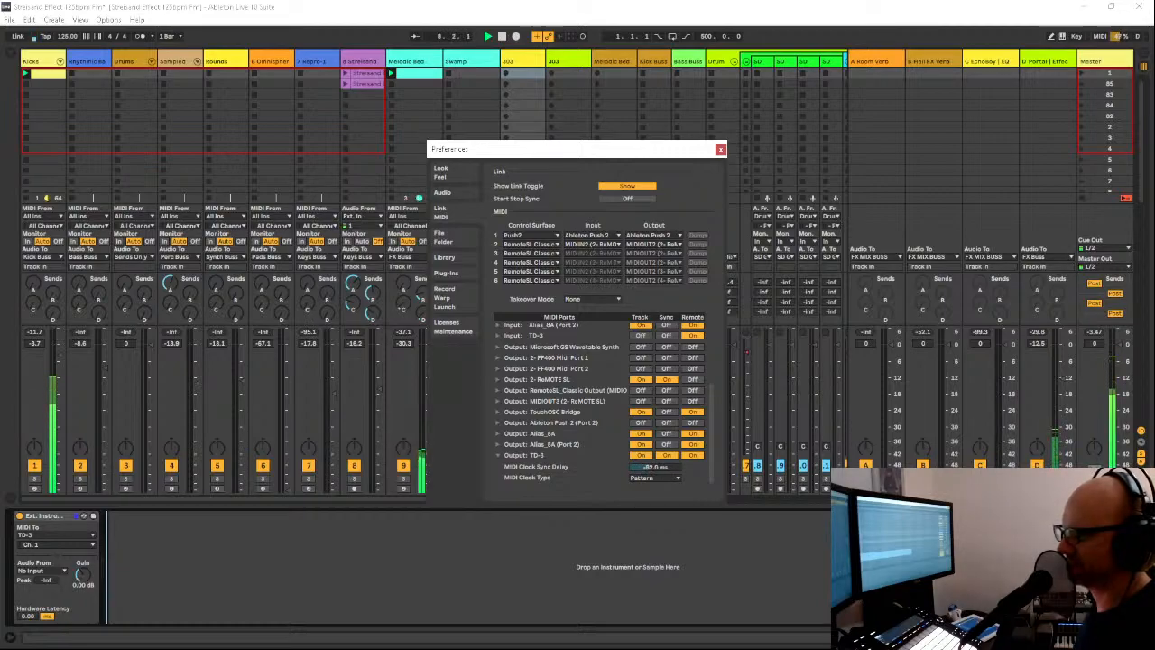
pyautogui.moveTo(655, 468); pyautogui.dragTo(655, 467)
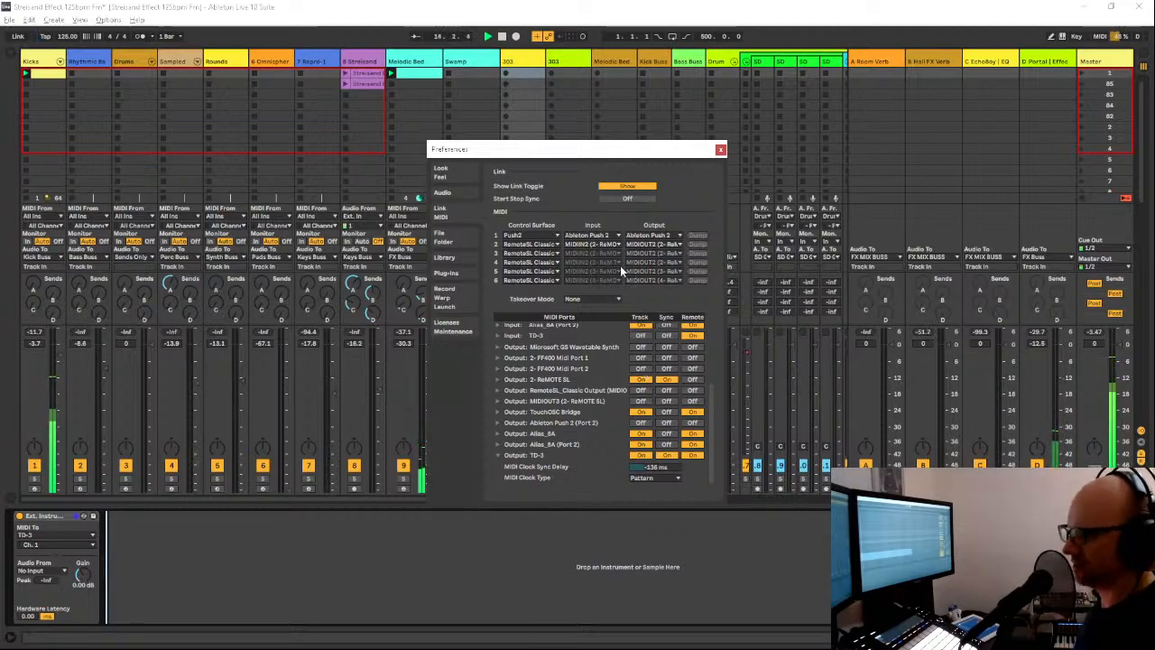
pyautogui.click(721, 150)
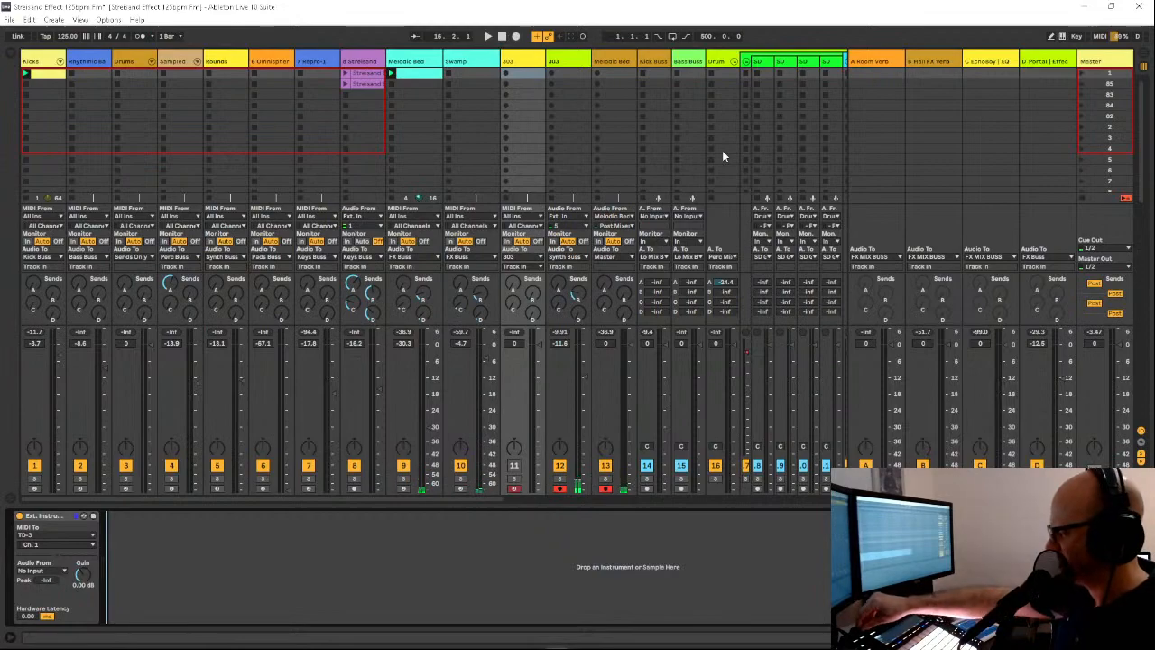
# Step: Play the session and capture a new drum clip in the top slot of the Drums track
pyautogui.press('space')
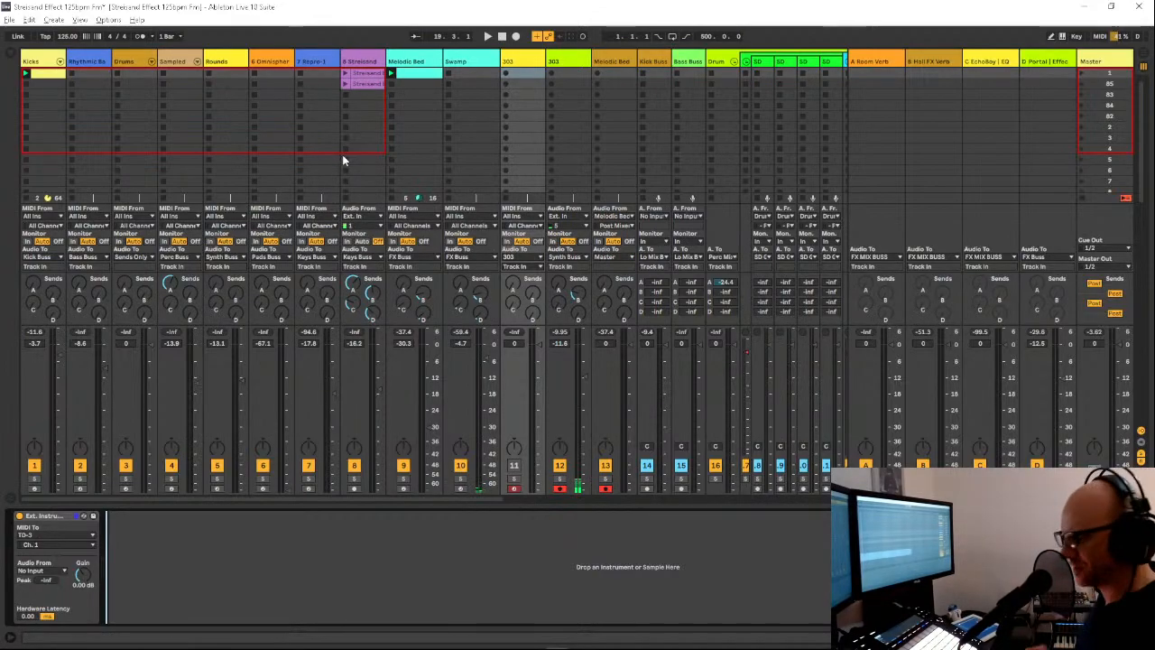
pyautogui.press('space')
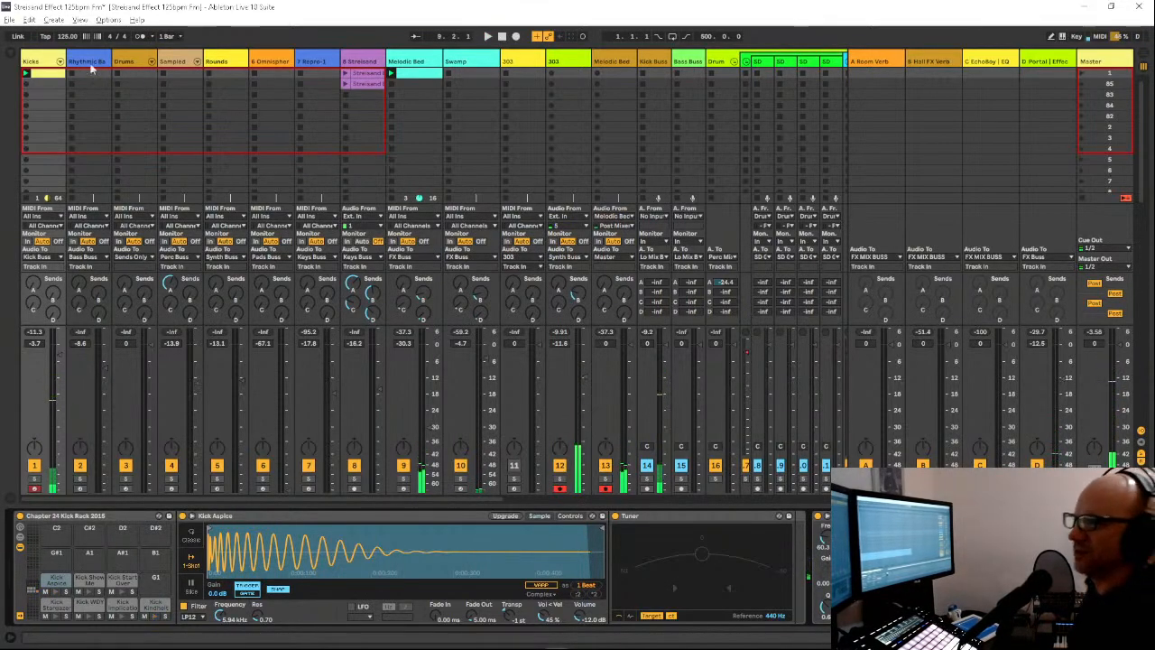
pyautogui.click(127, 76)
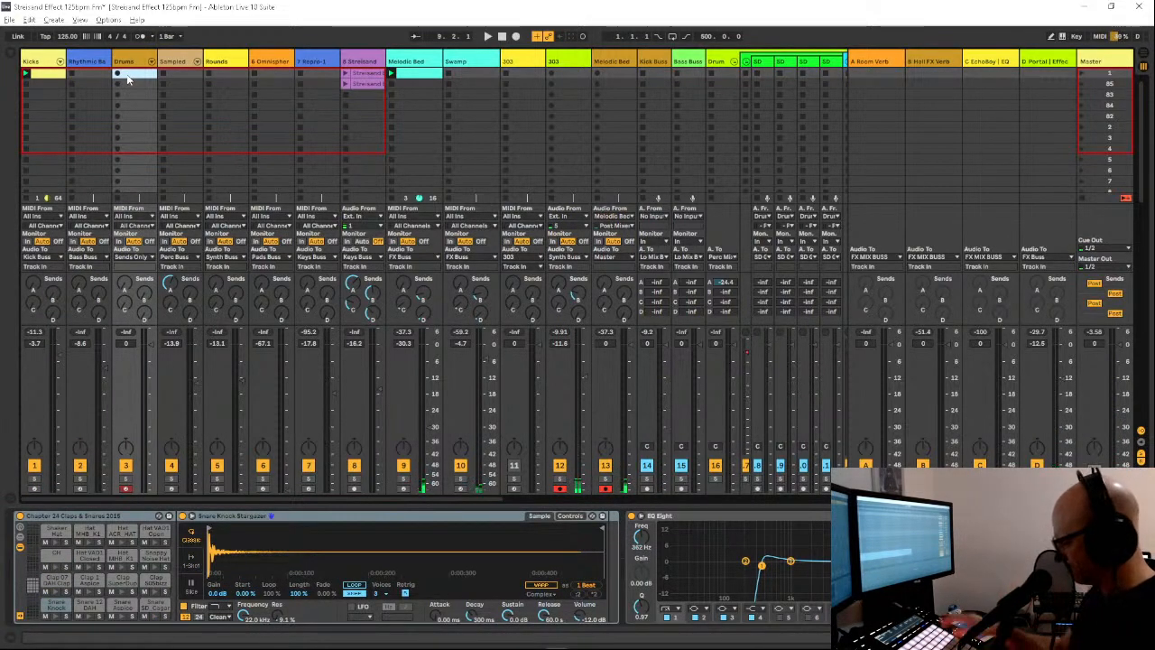
pyautogui.press('+')
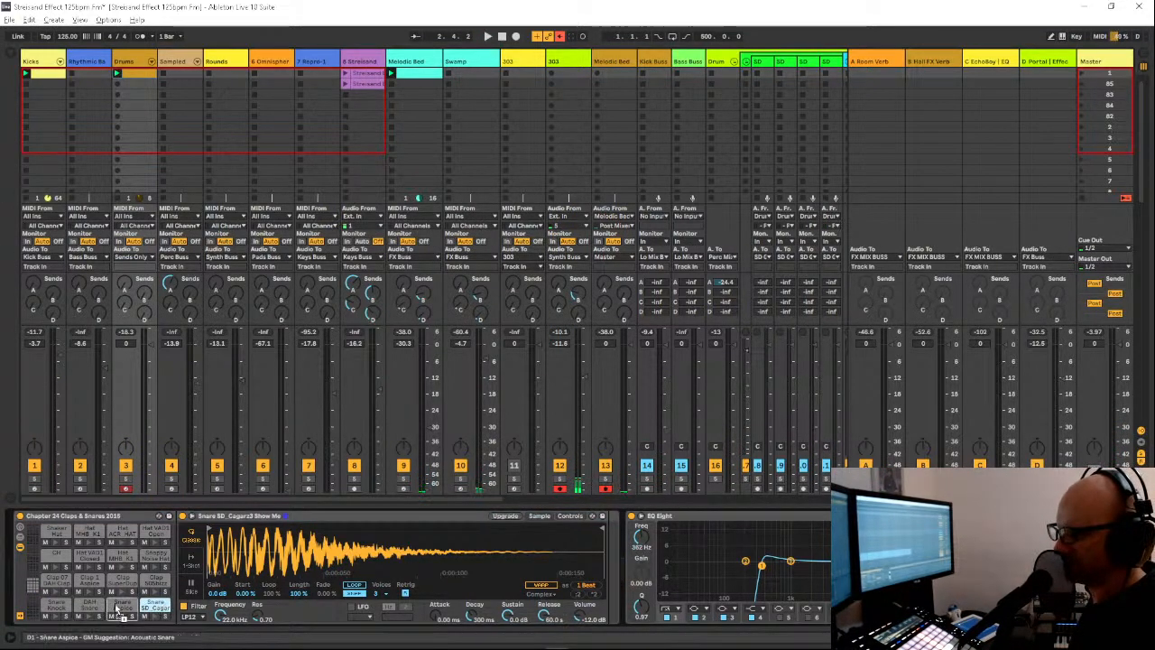
# Step: Place the Snare SD_Cagar3 Show Me sound on the empty B0 pad of the Chapter 24 Claps & Snares rack and select it
pyautogui.click(37, 599)
pyautogui.click(37, 587)
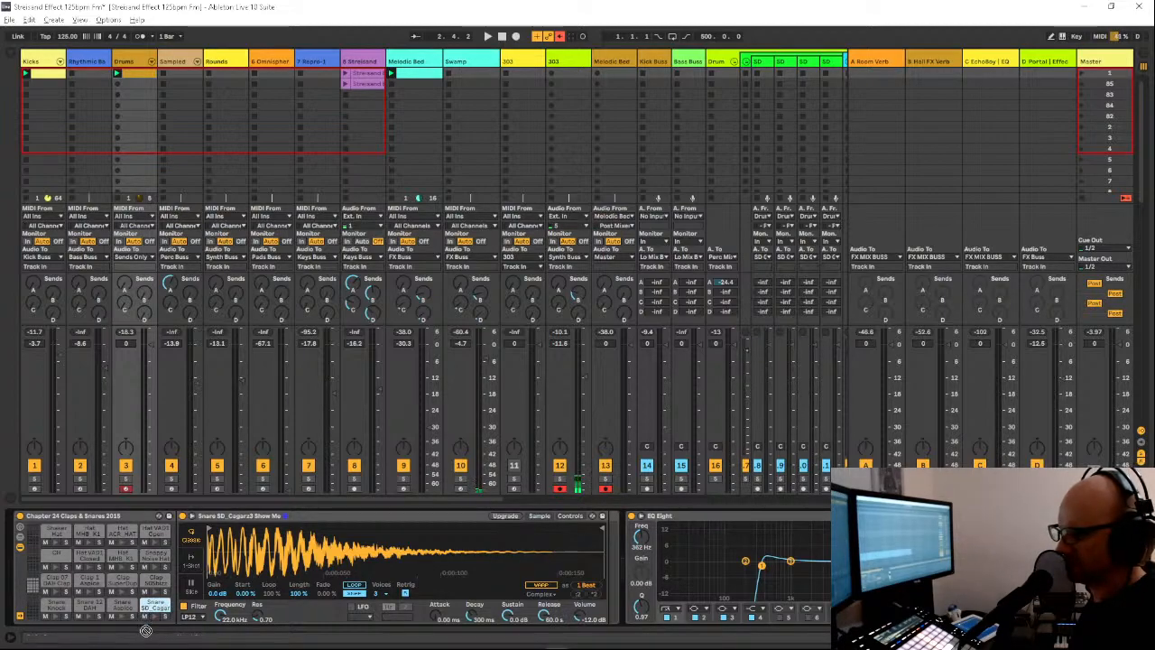
pyautogui.click(26, 596)
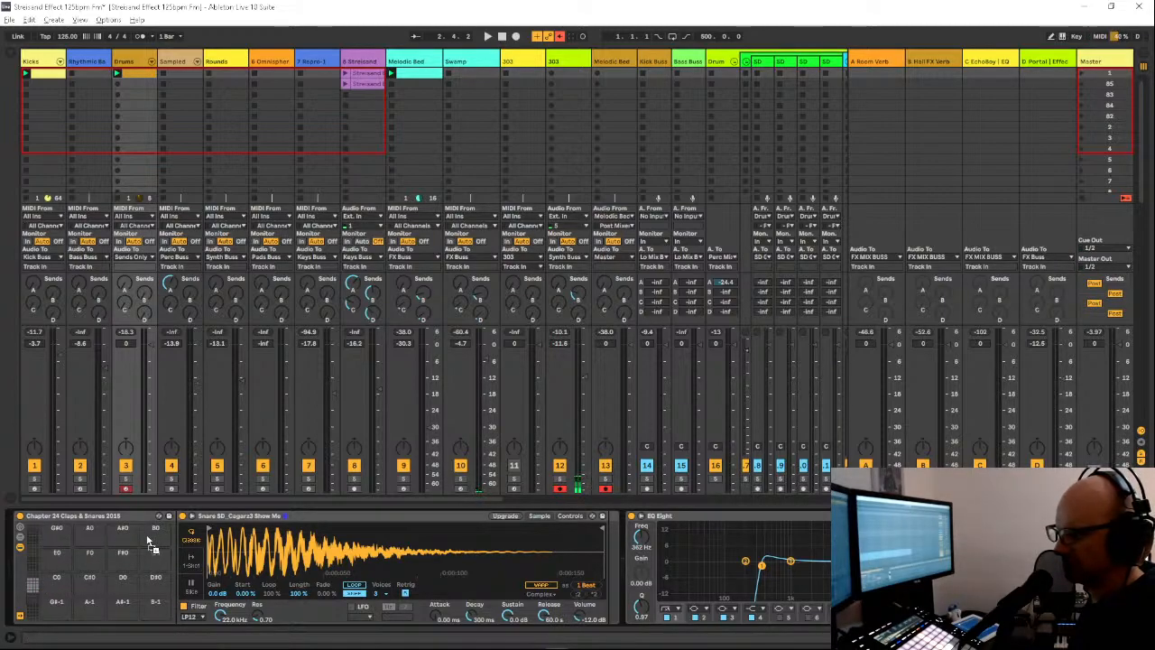
pyautogui.scroll(4, 166, 554)
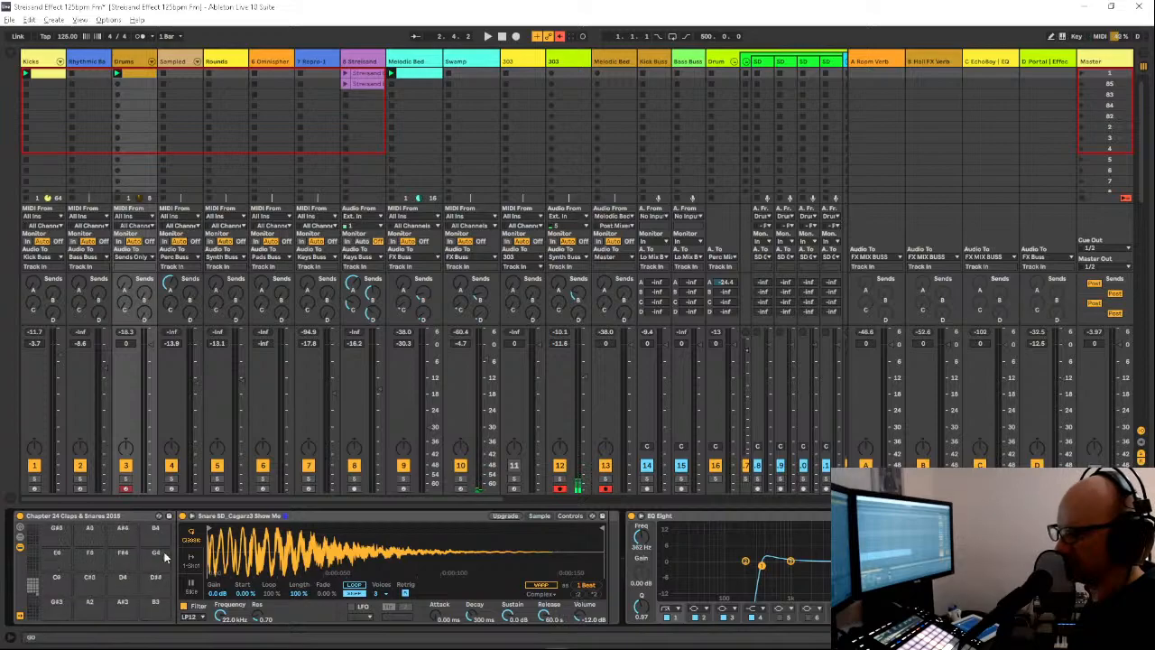
pyautogui.scroll(-4, 166, 556)
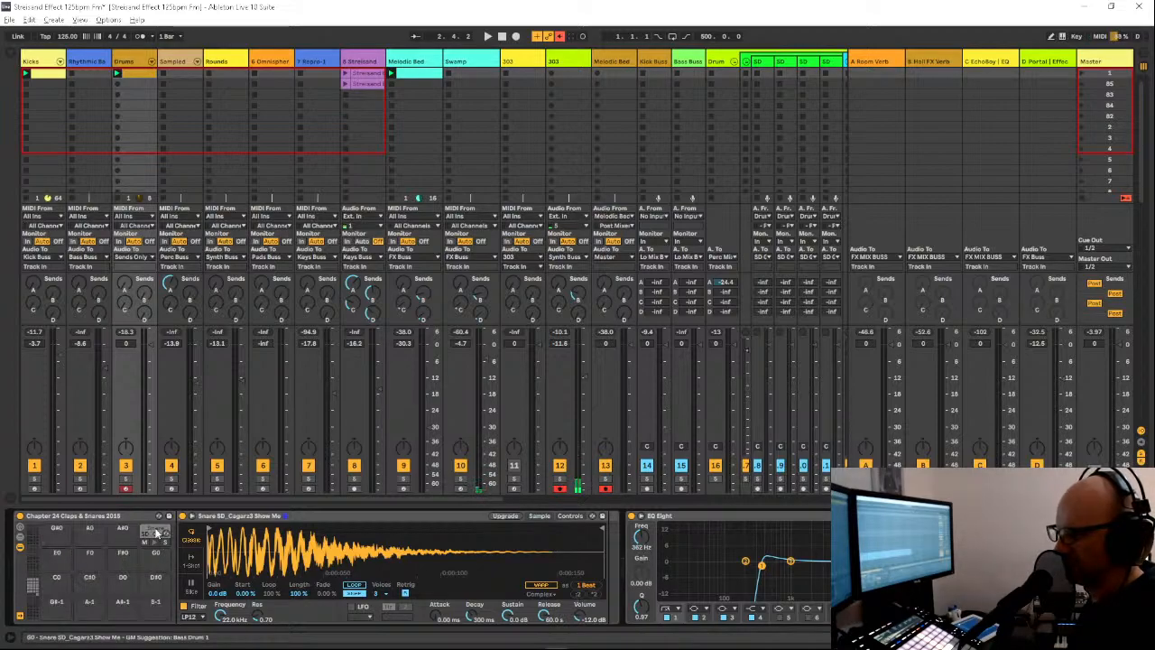
pyautogui.click(155, 546)
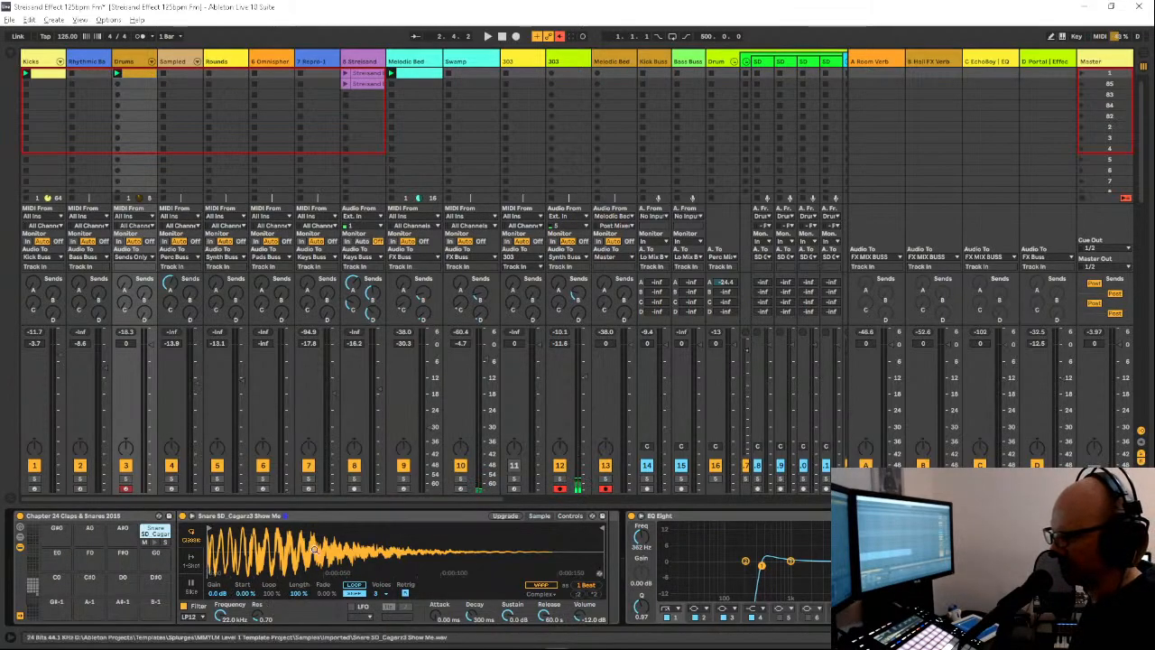
# Step: Upgrade the B0 snare's Simpler and check its One-Shot and Classic modes and its control settings
pyautogui.click(506, 515)
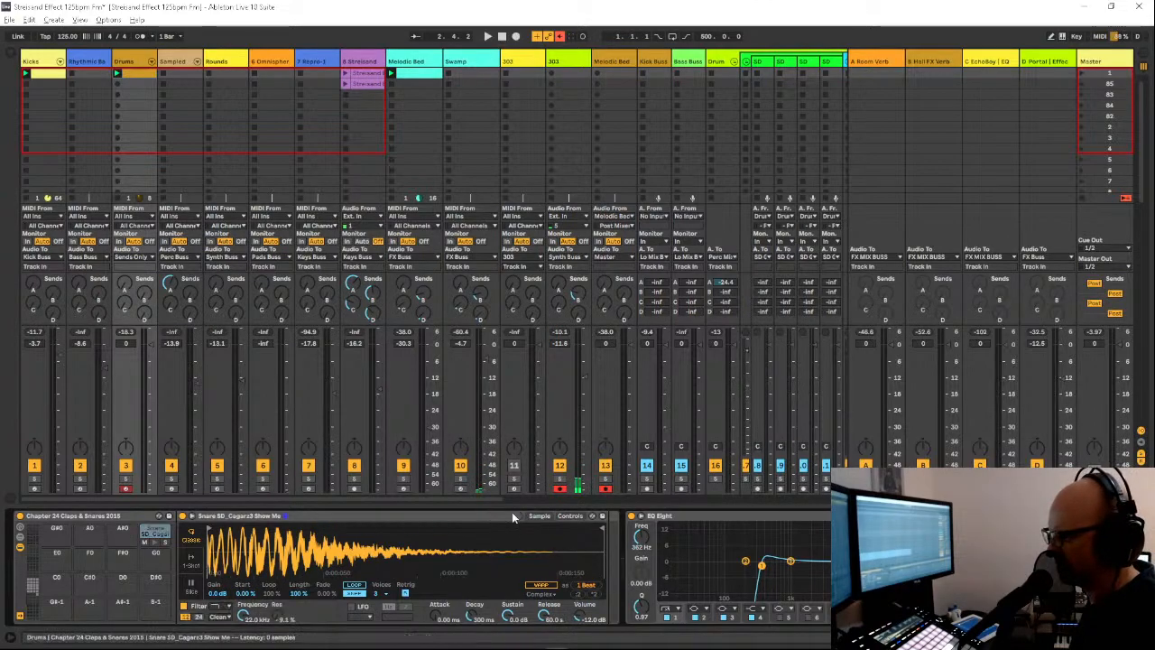
pyautogui.click(191, 565)
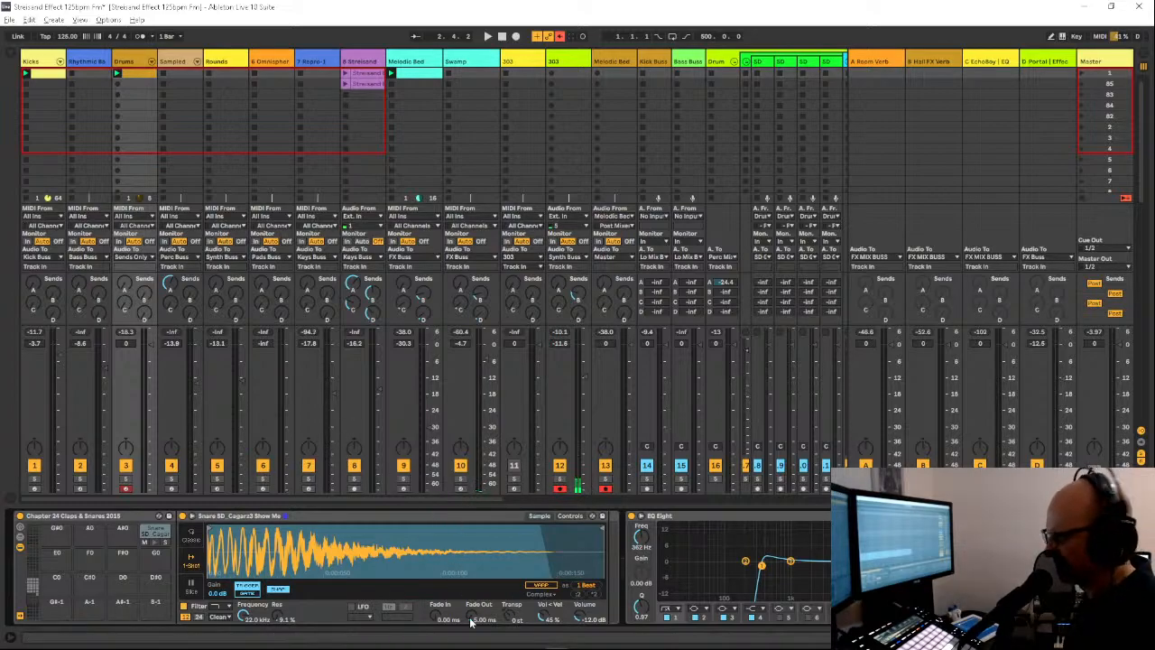
pyautogui.click(191, 540)
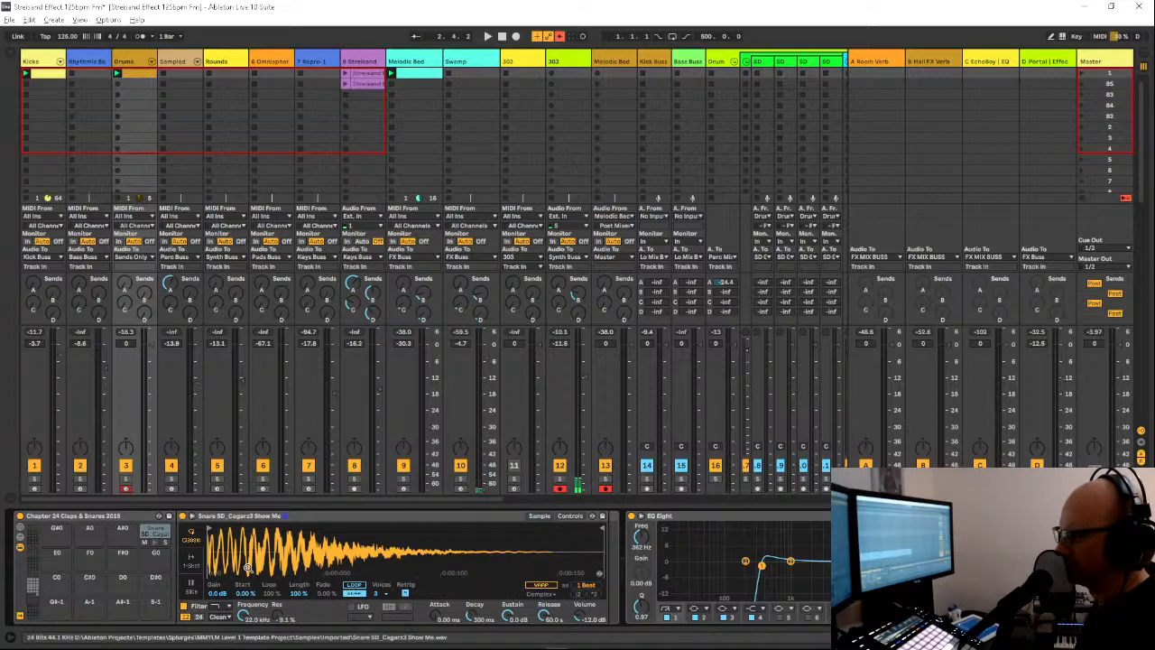
pyautogui.click(536, 516)
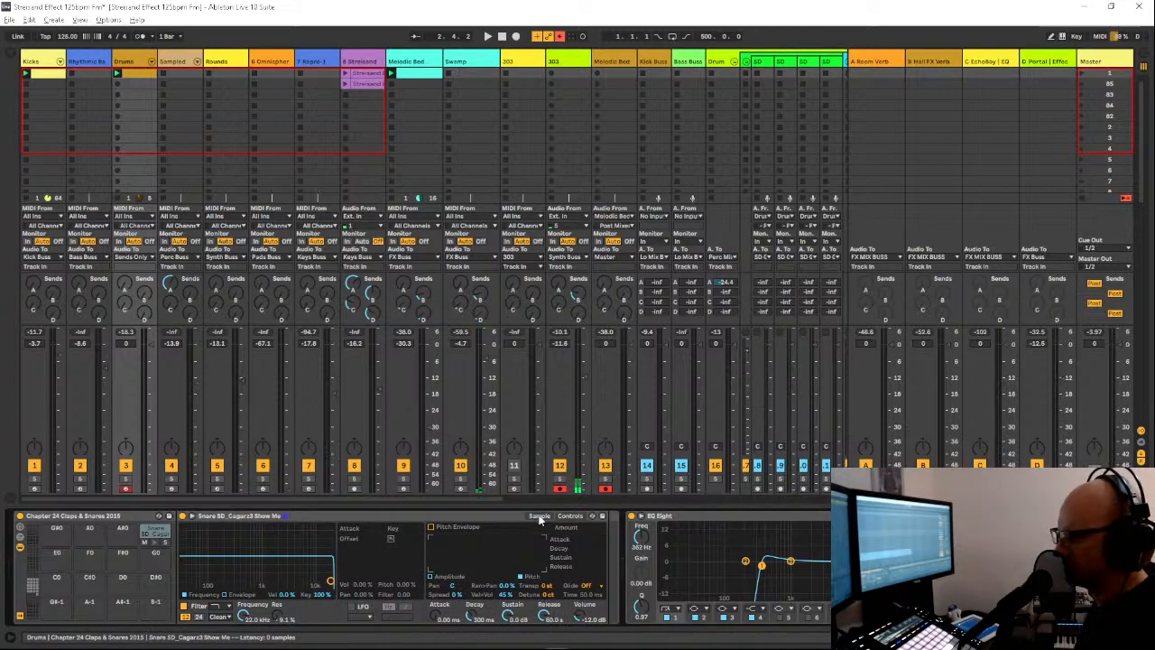
pyautogui.click(539, 516)
# Step: Switch the B0 snare's Simpler to Slice mode and reverse its sample, and unfold the Sampled track's drum chains
pyautogui.click(190, 567)
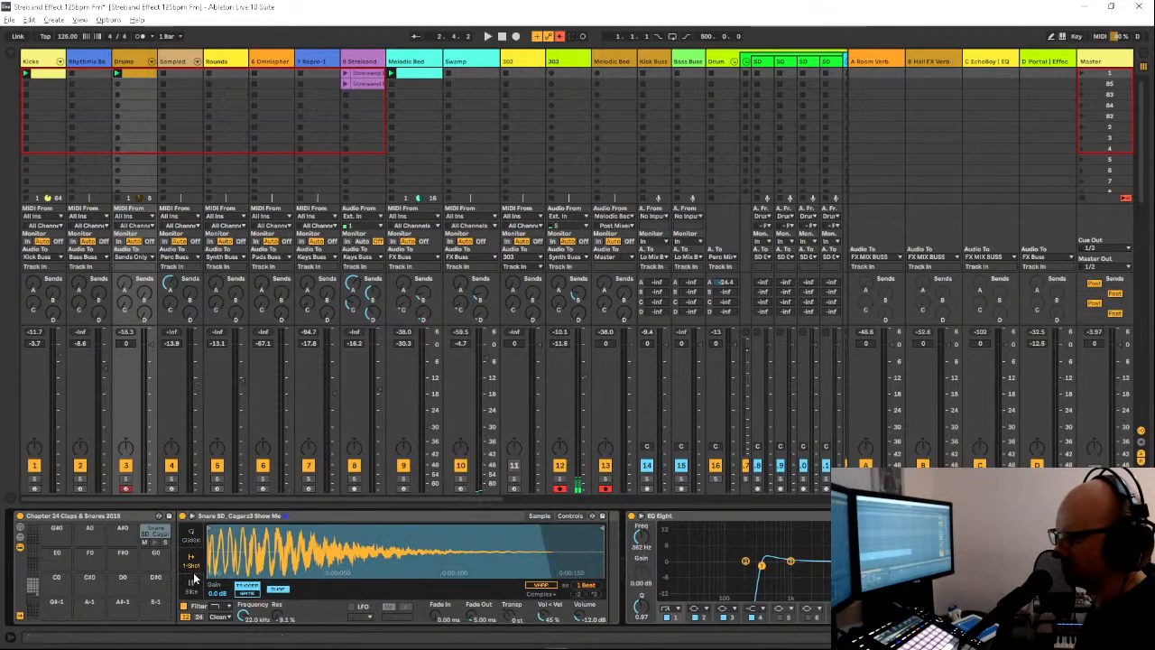
pyautogui.click(194, 588)
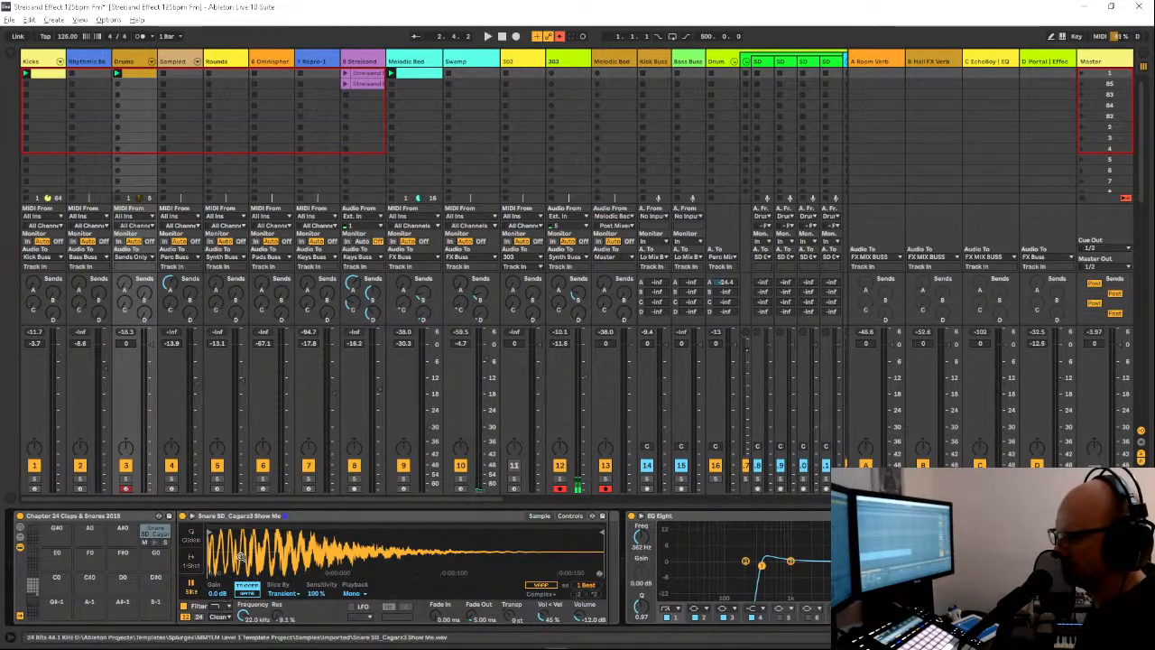
pyautogui.rightClick(232, 557)
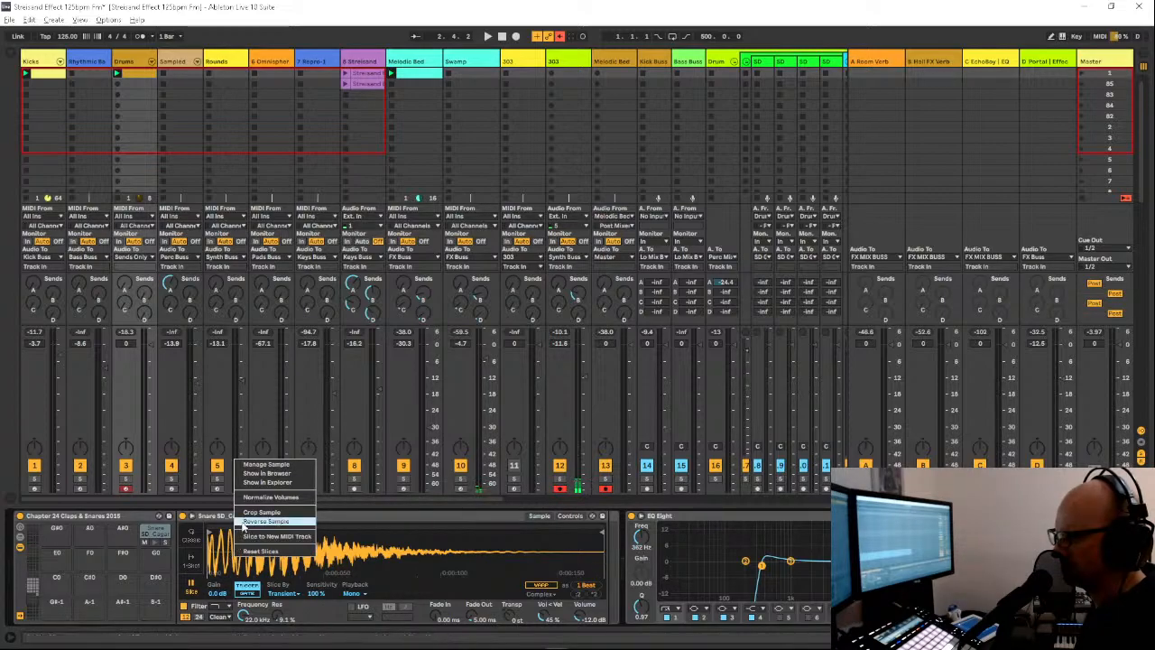
pyautogui.click(243, 523)
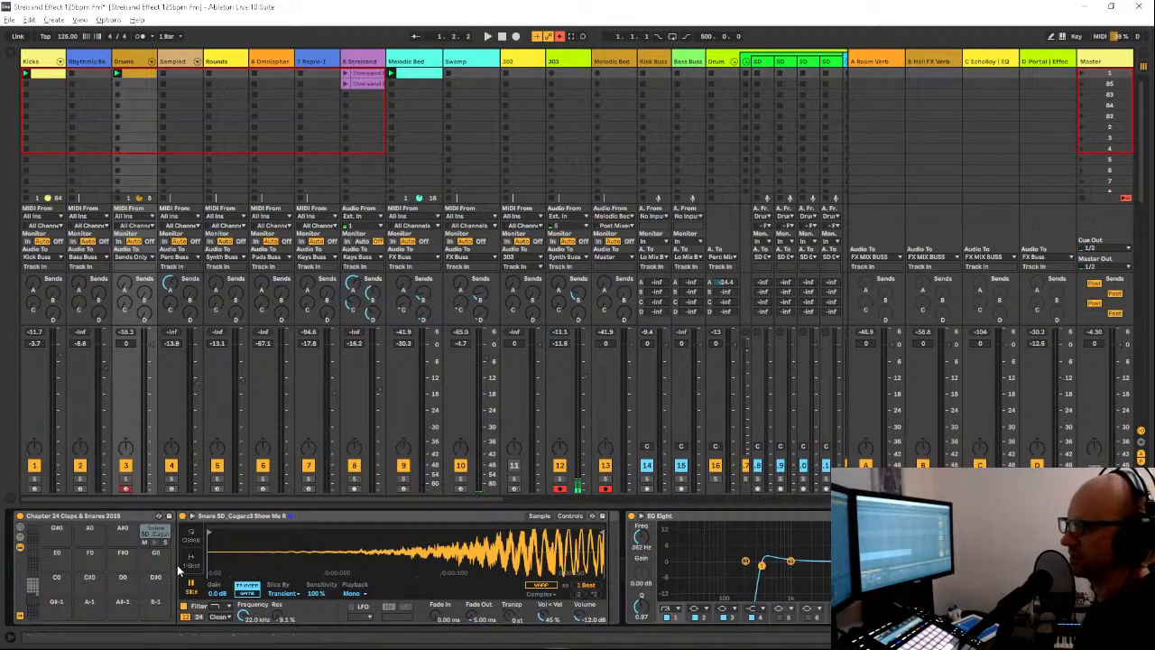
pyautogui.click(195, 61)
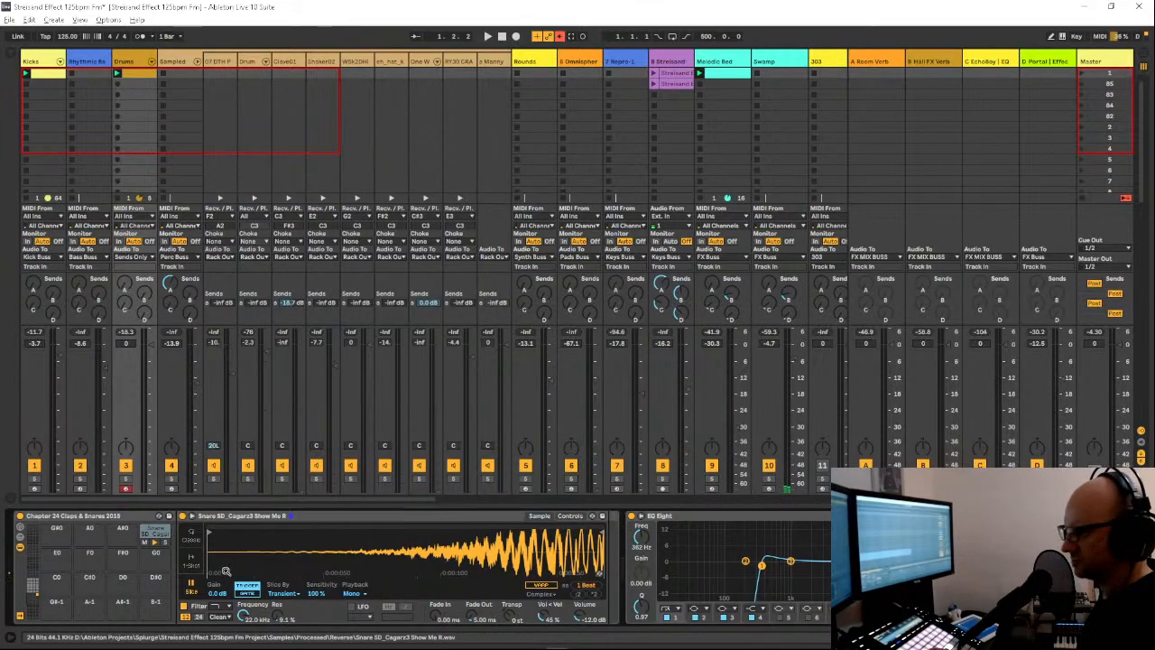
# Step: Switch the reversed snare's Simpler from Slice to Classic playback mode
pyautogui.click(193, 564)
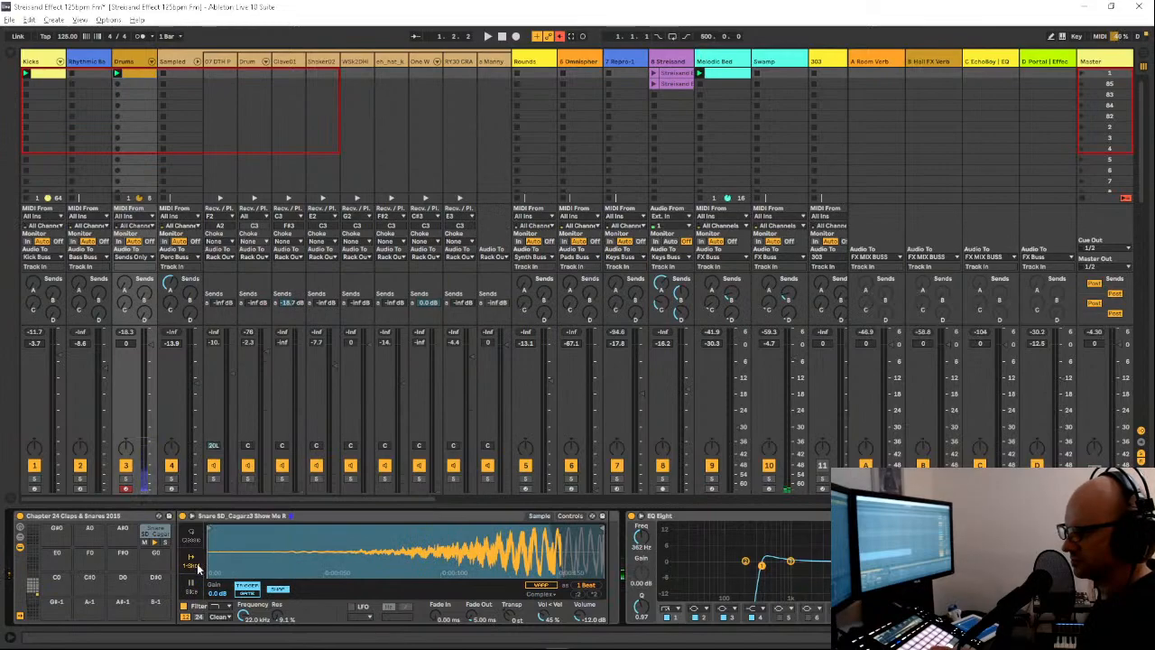
pyautogui.click(195, 538)
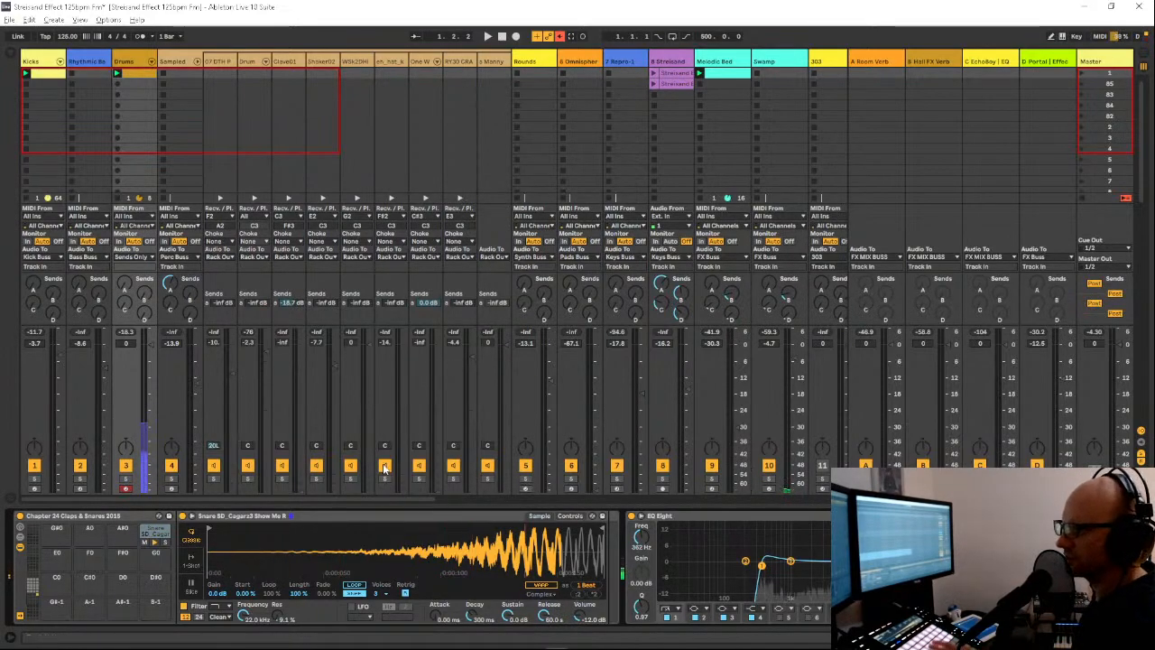
# Step: Duplicate the last SD track in the SD group and widen the copy to show its full routing
pyautogui.moveTo(390, 498); pyautogui.dragTo(596, 508)
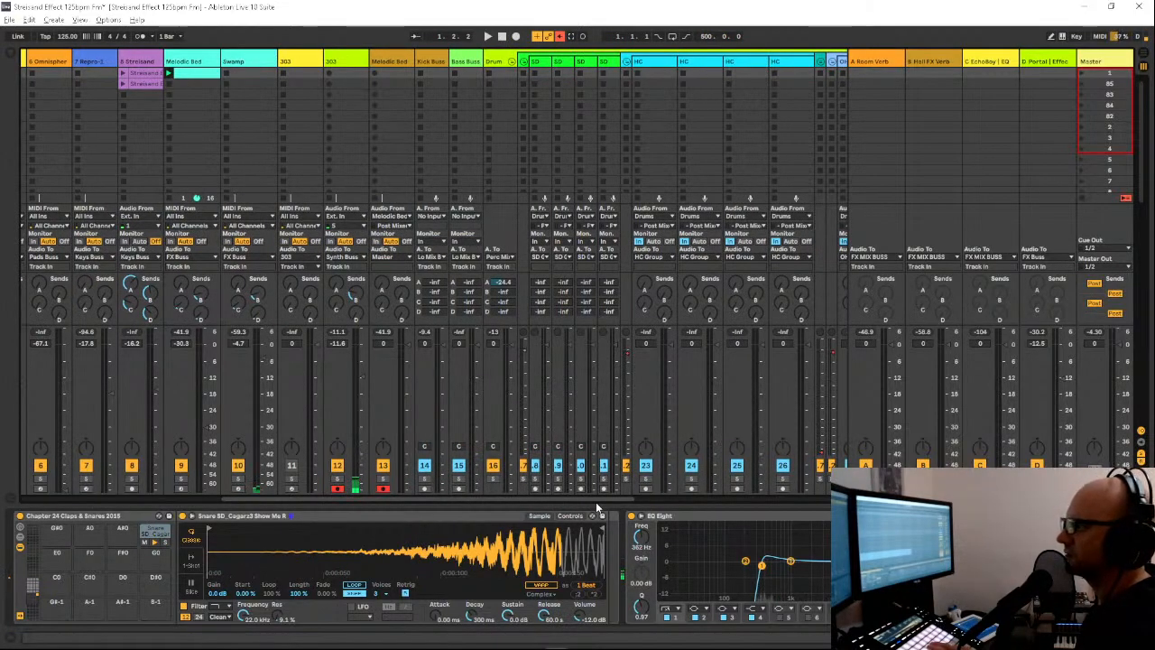
pyautogui.moveTo(596, 507); pyautogui.dragTo(632, 503)
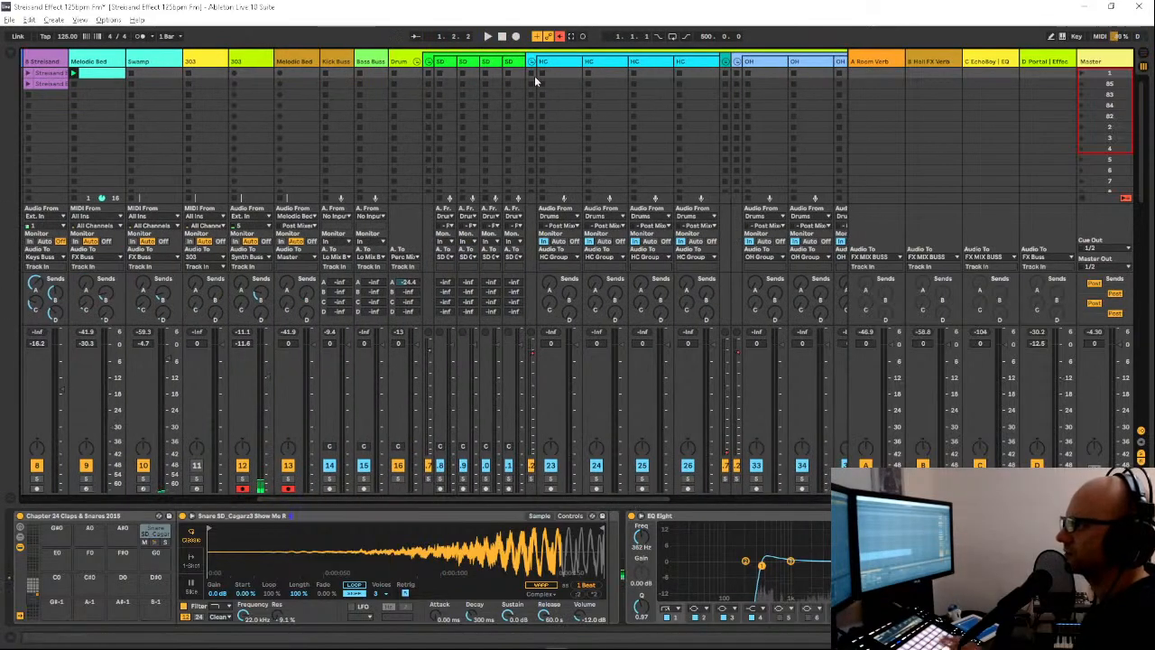
pyautogui.click(510, 65)
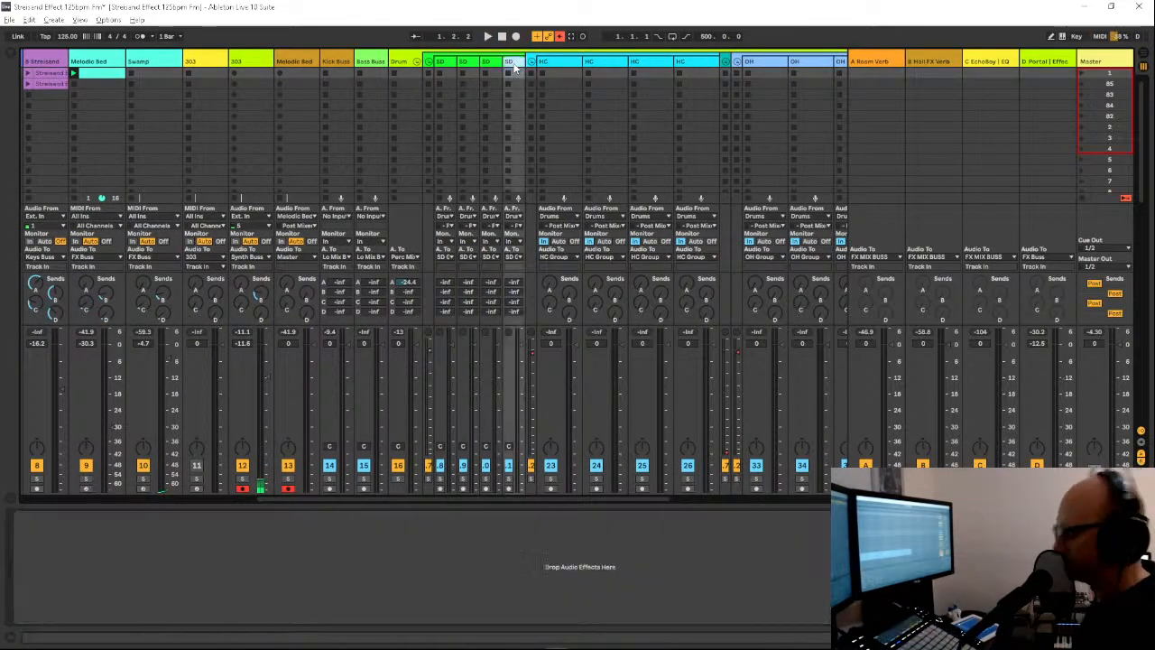
pyautogui.hotkey('ctrl', 'd')
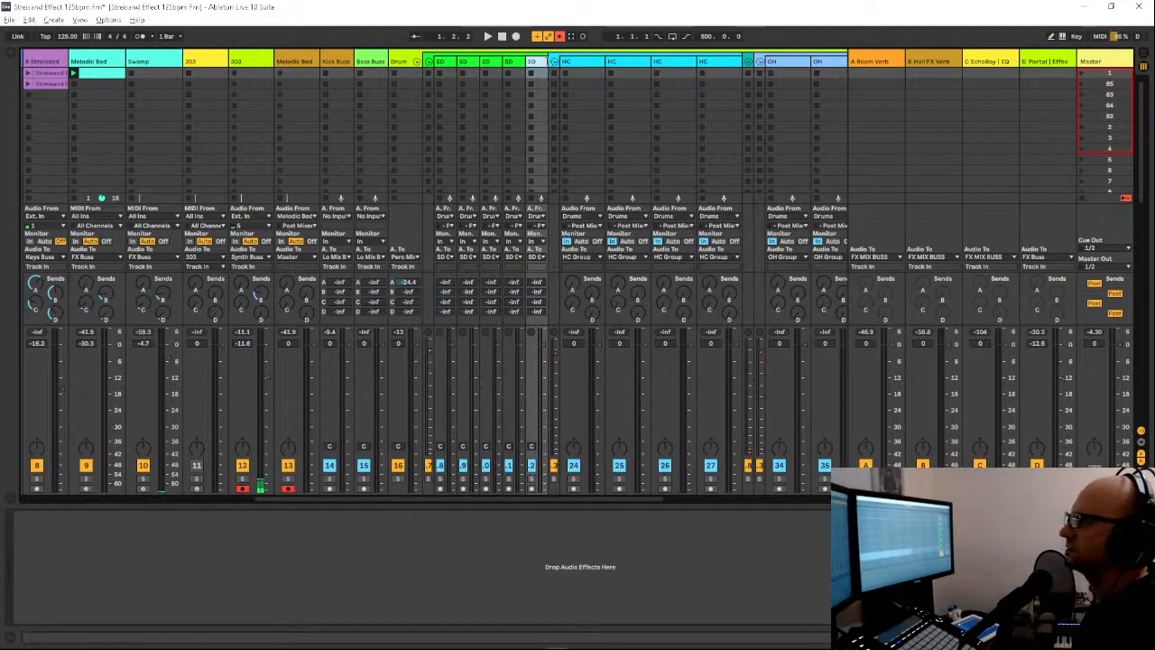
pyautogui.moveTo(548, 62); pyautogui.dragTo(592, 65)
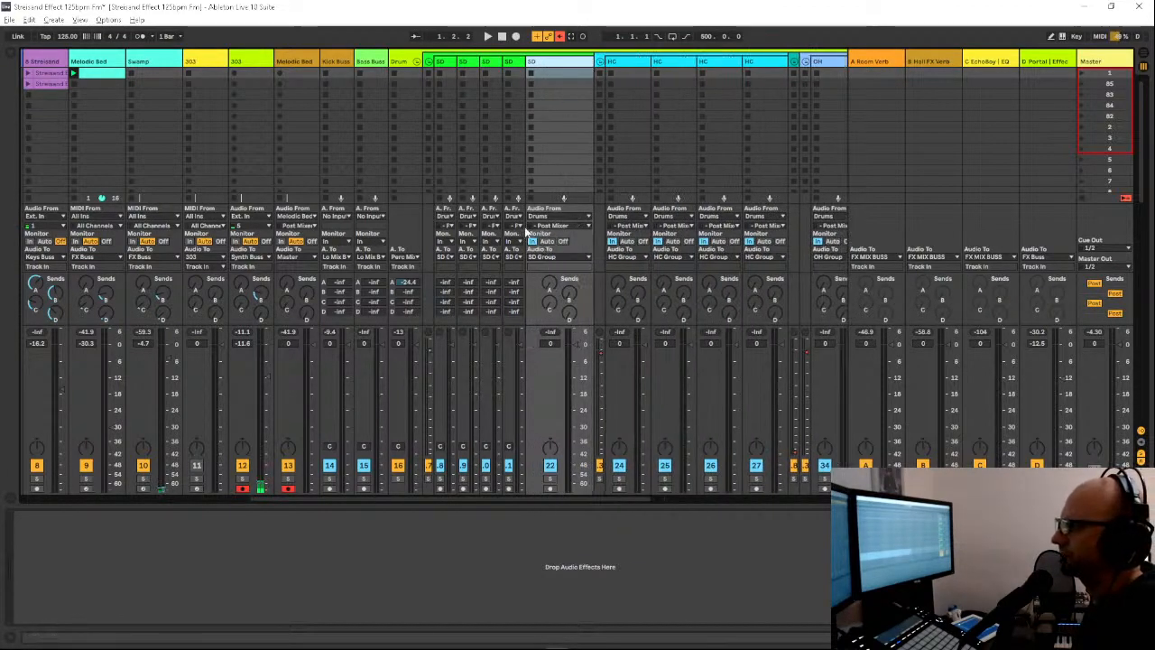
# Step: Collapse the Sampled track's chains, select the Drums track and unfold its rack chains in the mixer
pyautogui.click(557, 226)
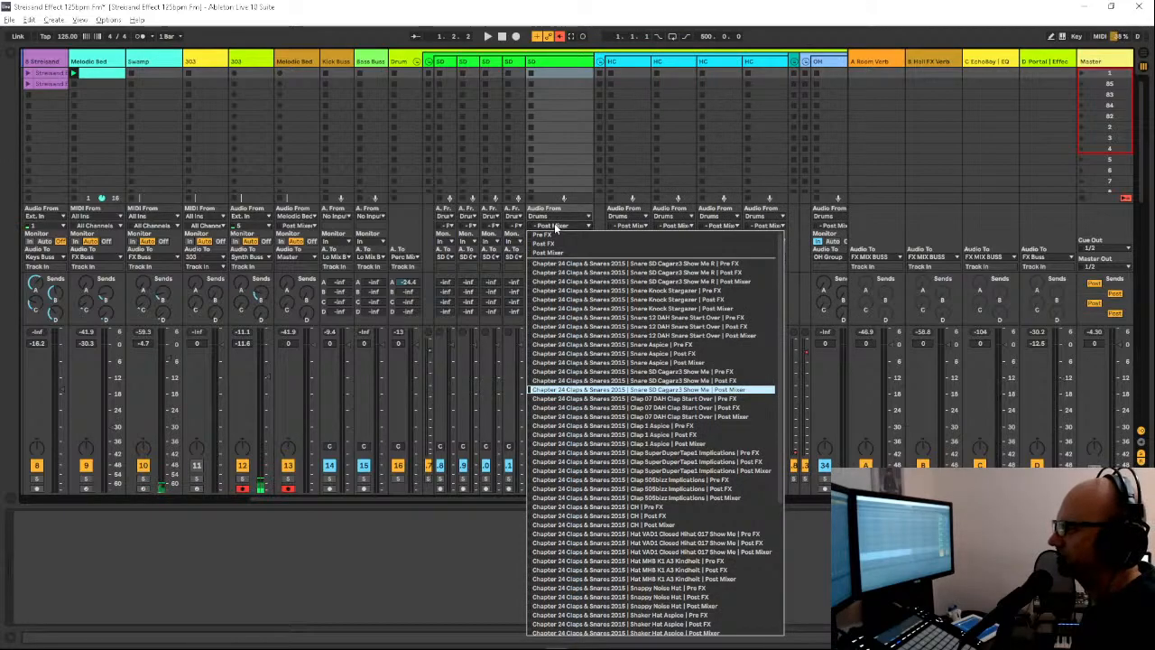
pyautogui.click(557, 226)
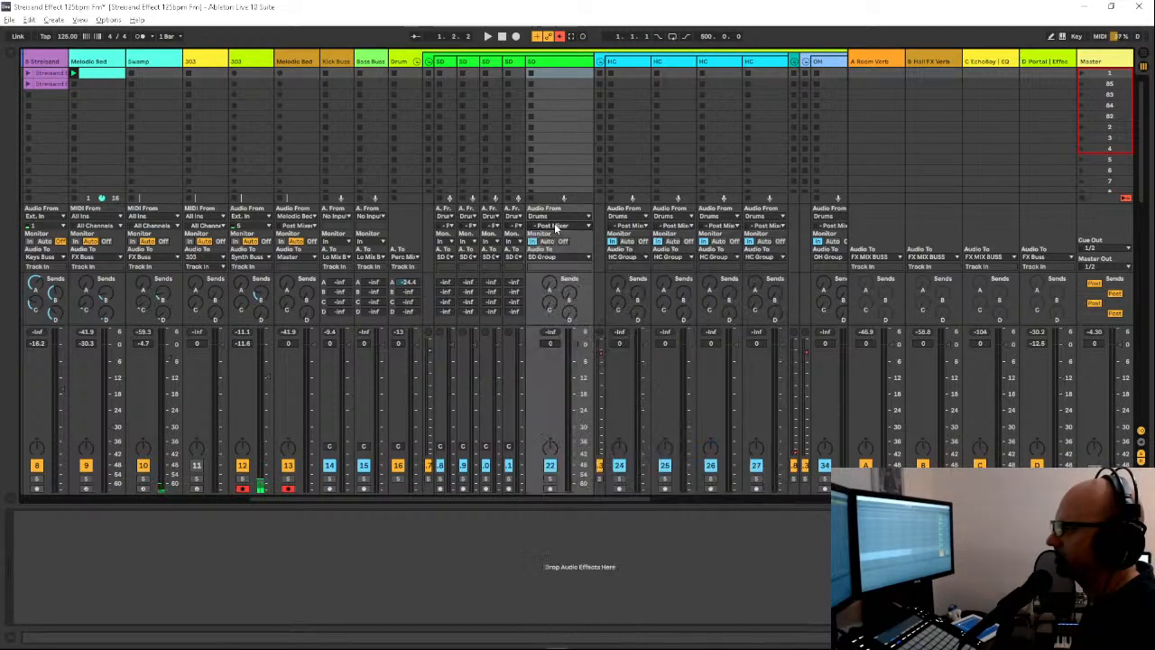
pyautogui.hscroll(-12, 448, 148)
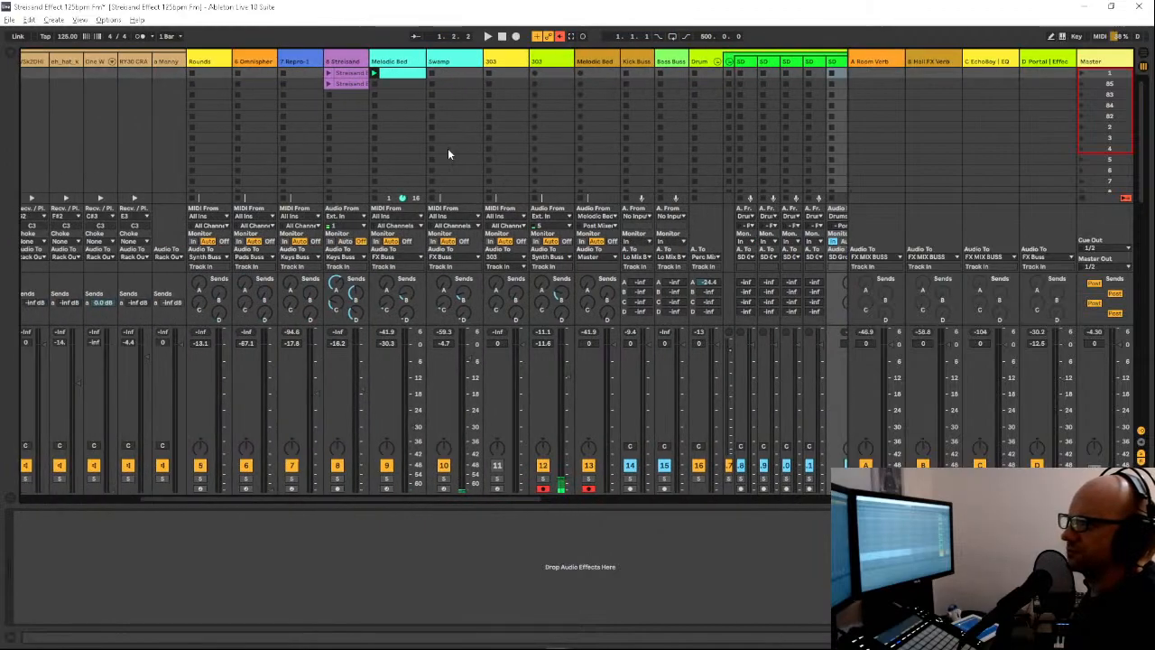
pyautogui.hscroll(-2, 448, 153)
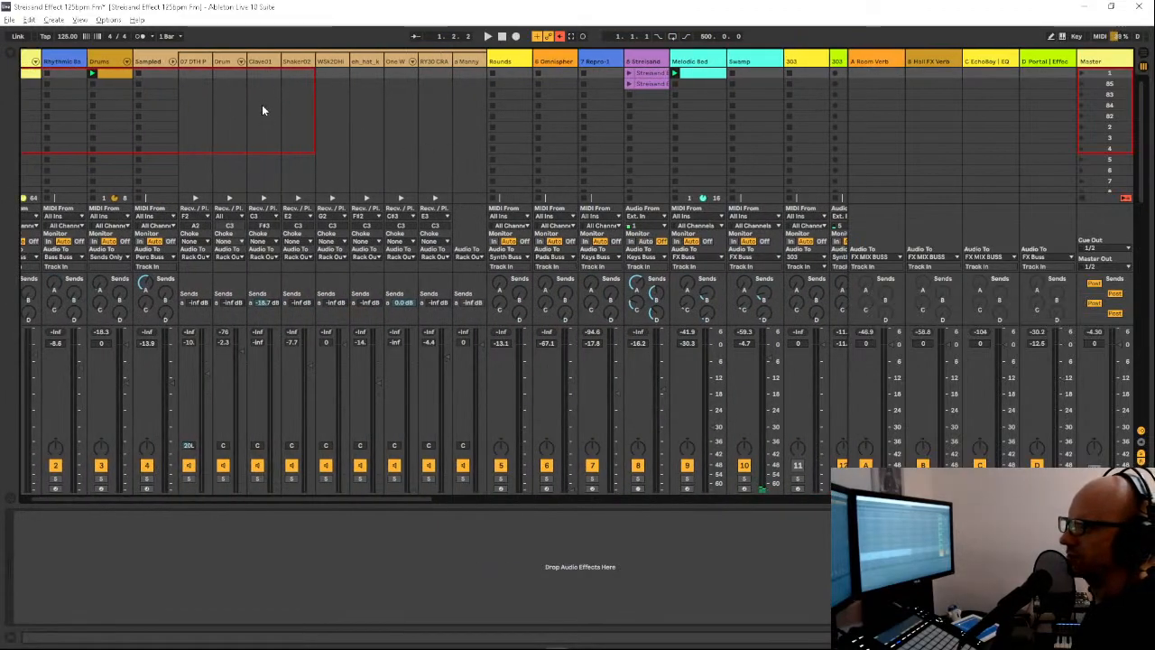
pyautogui.click(151, 60)
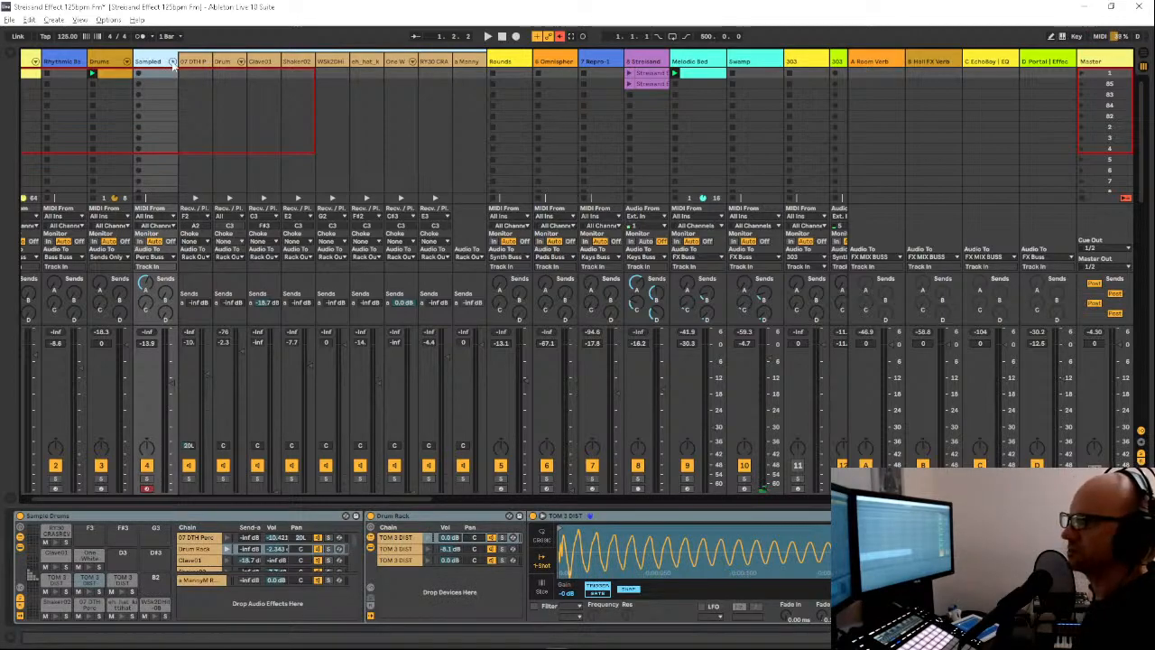
pyautogui.click(172, 63)
pyautogui.click(127, 61)
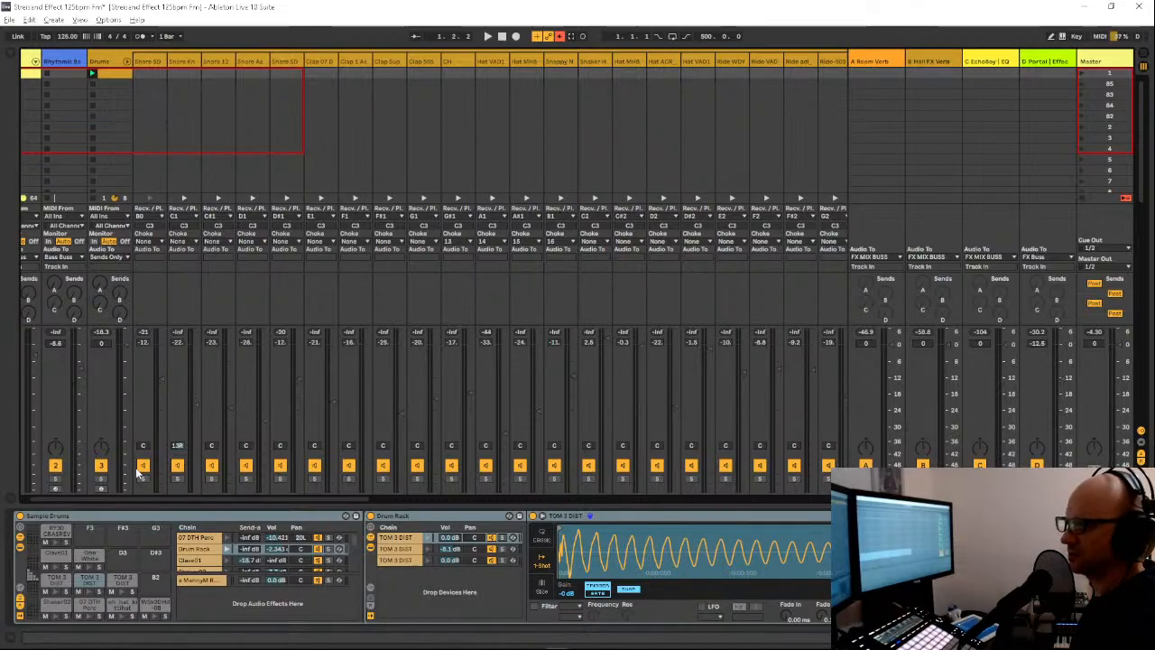
pyautogui.click(128, 61)
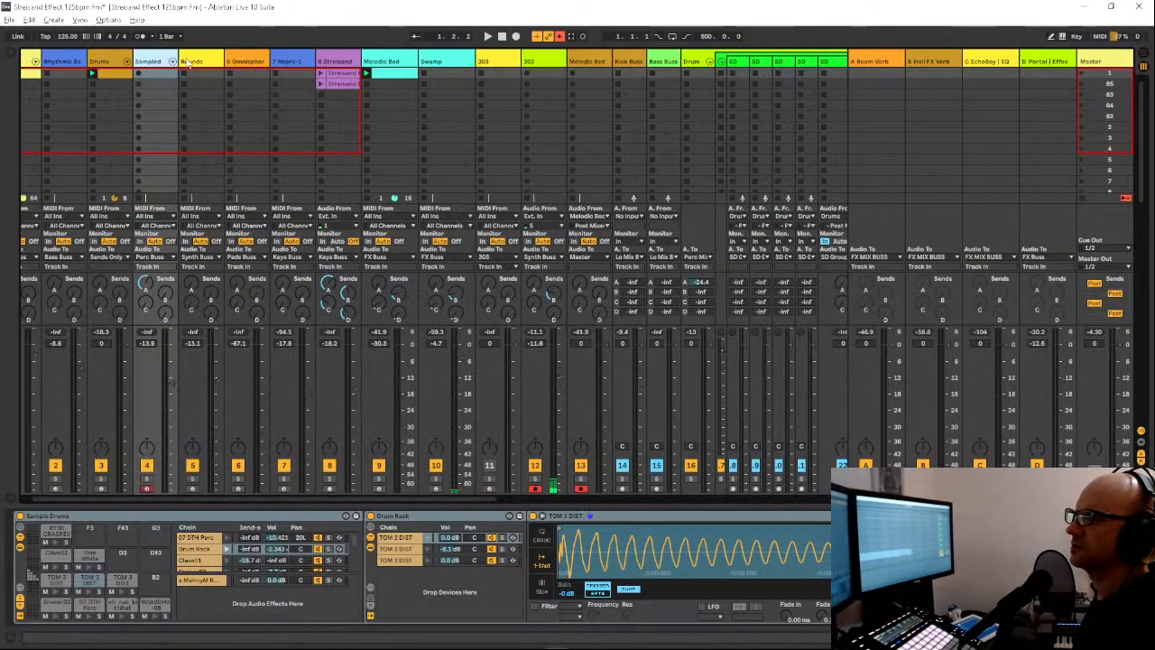
pyautogui.click(103, 61)
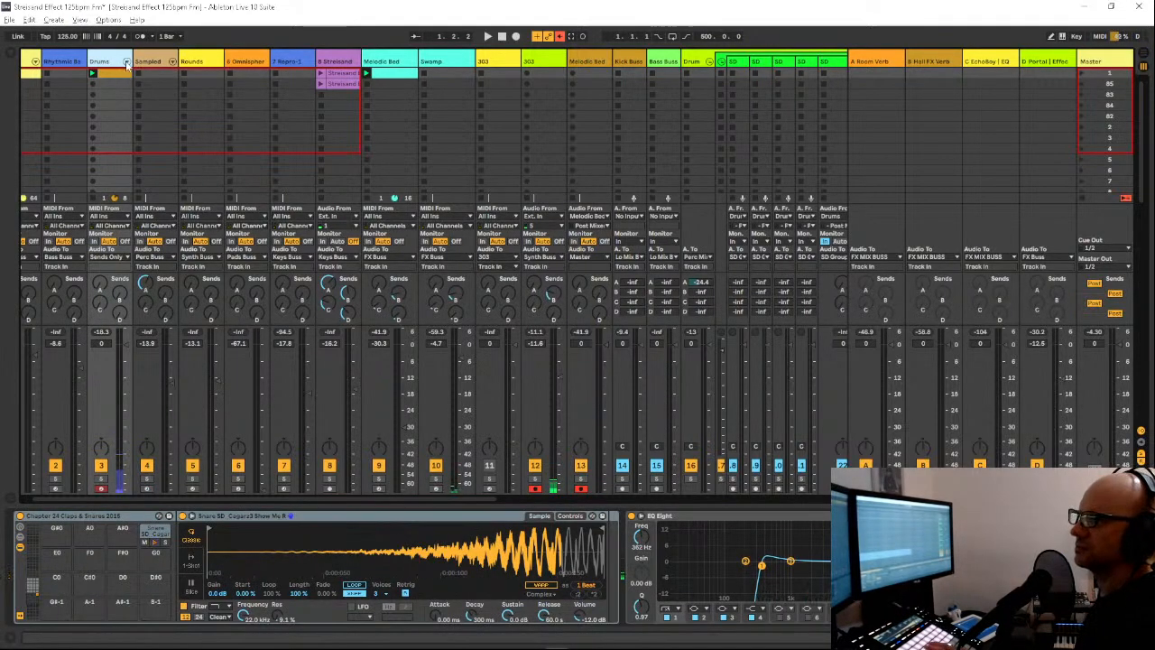
pyautogui.click(127, 61)
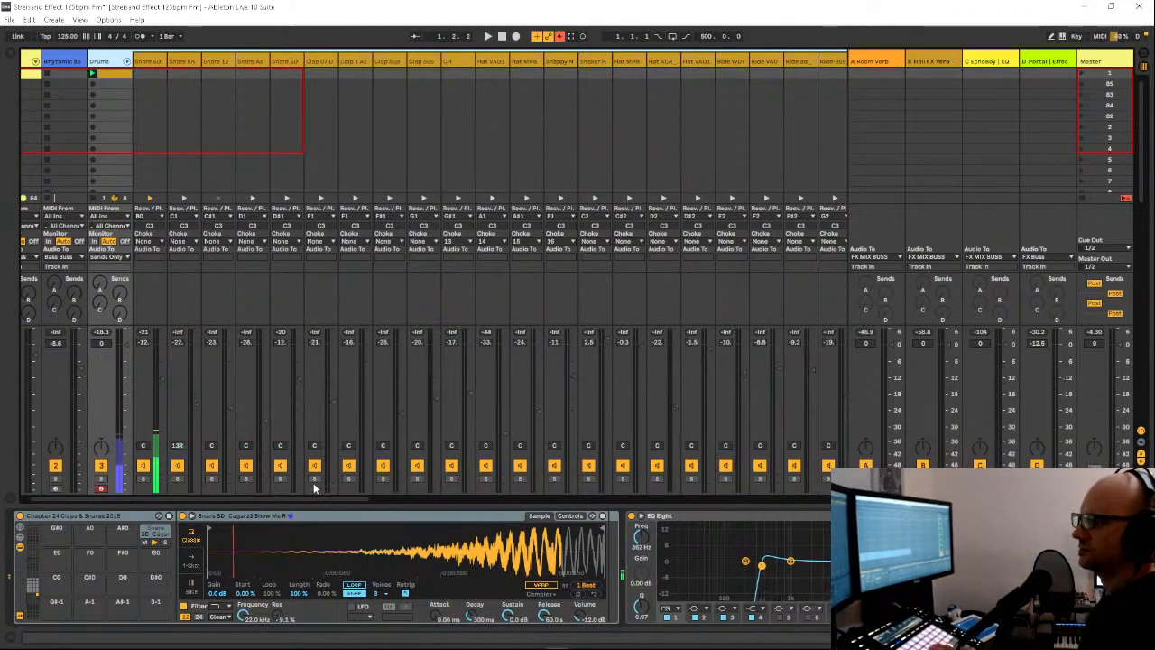
# Step: Set the duplicated SD track's audio source to the Snare SD_Cagarz3 Show Me R chain, Post Mixer
pyautogui.moveTo(319, 495); pyautogui.dragTo(618, 486)
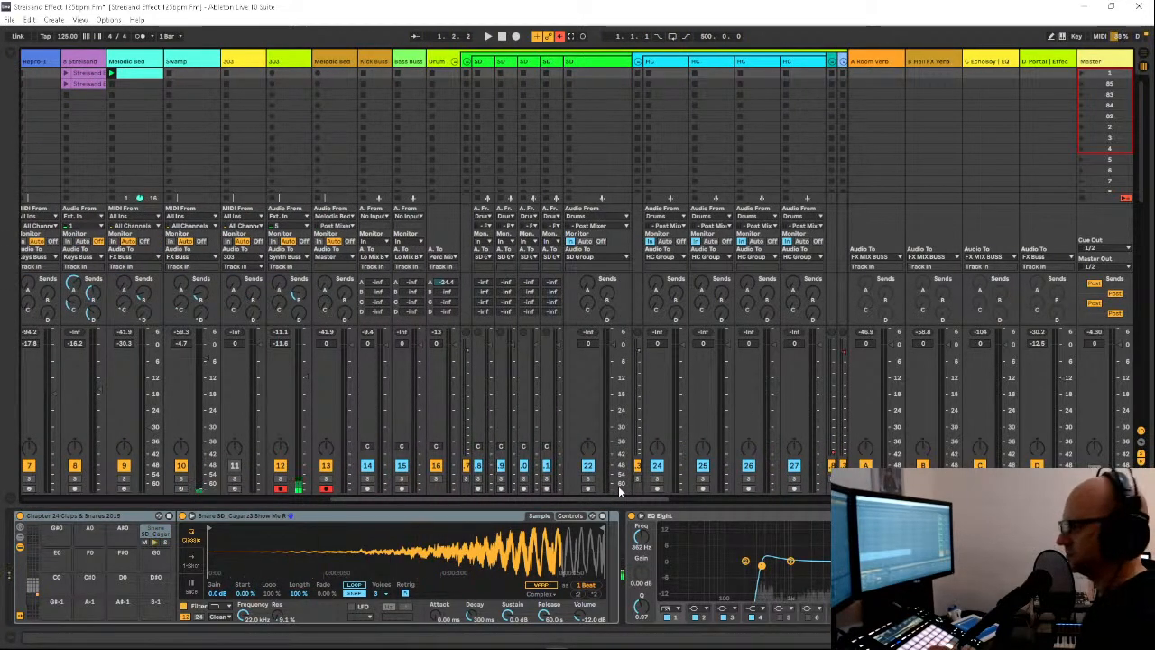
pyautogui.click(589, 228)
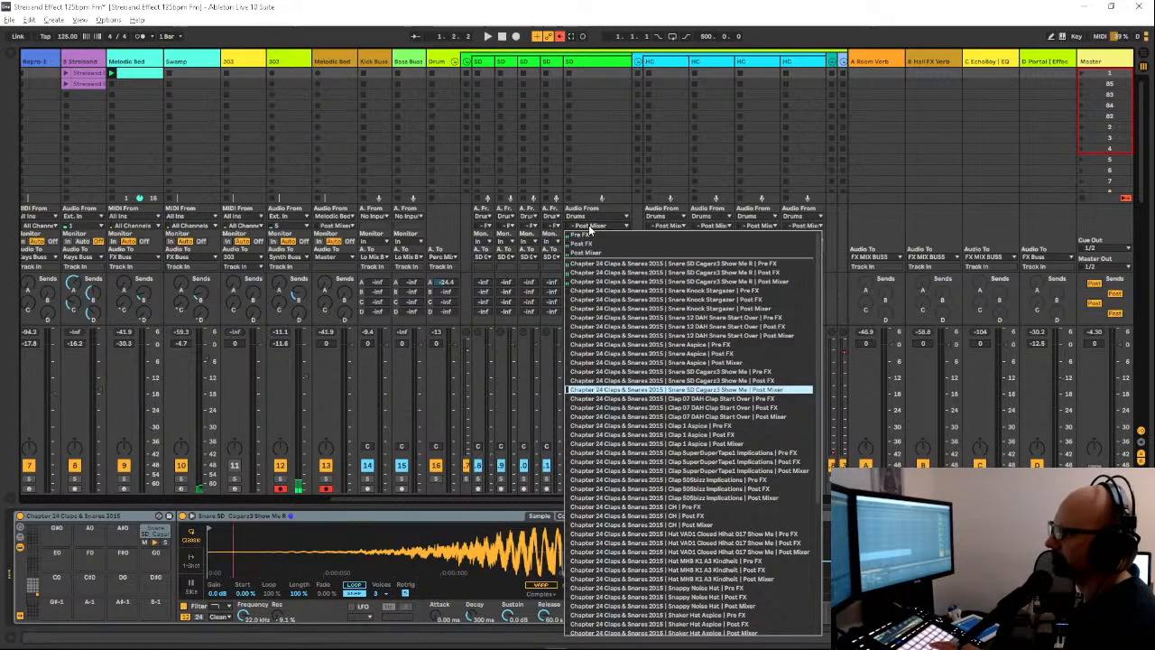
pyautogui.click(600, 282)
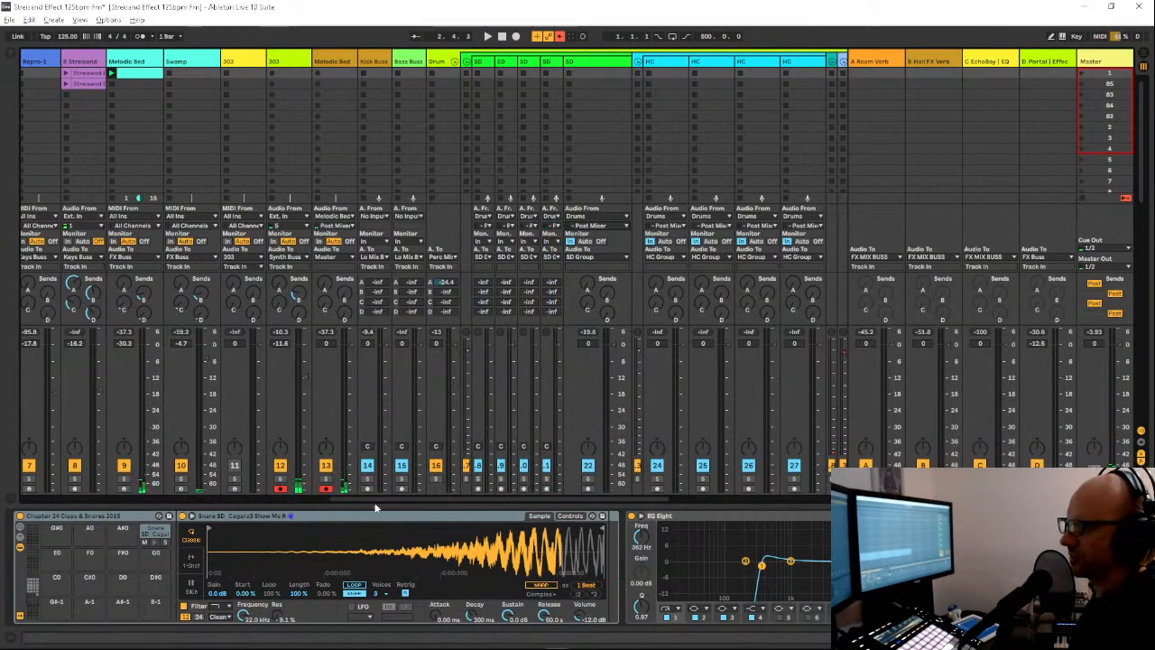
# Step: Play back the set and show the Drums clip's snare notes in the clip view
pyautogui.moveTo(170, 501); pyautogui.dragTo(41, 503)
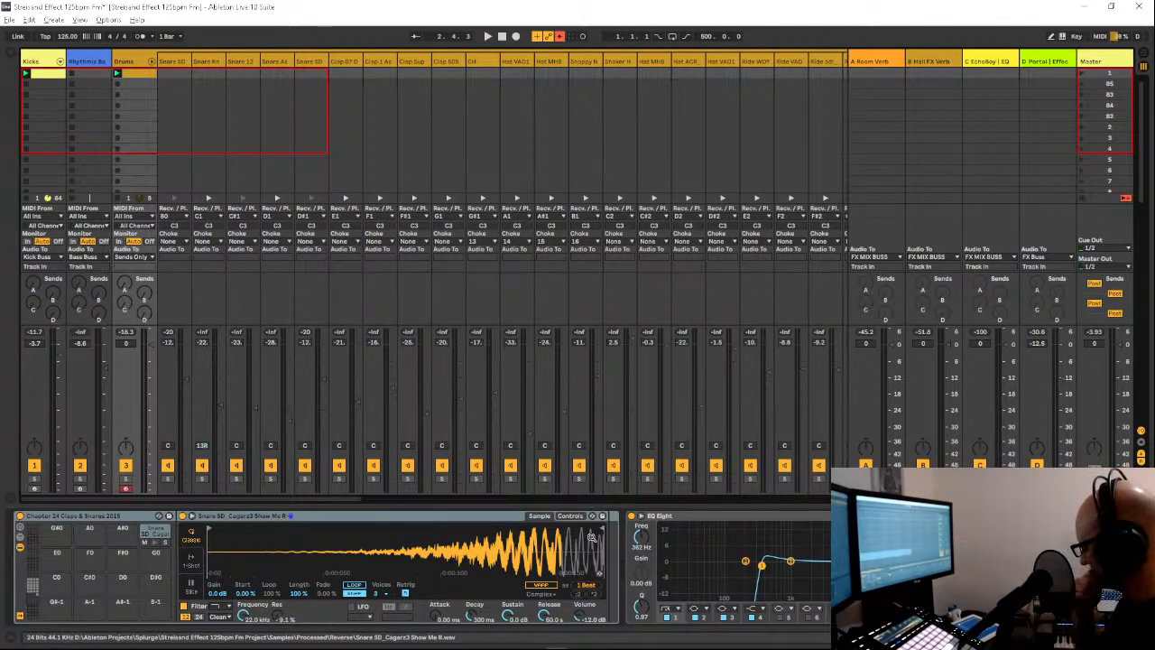
pyautogui.press('space')
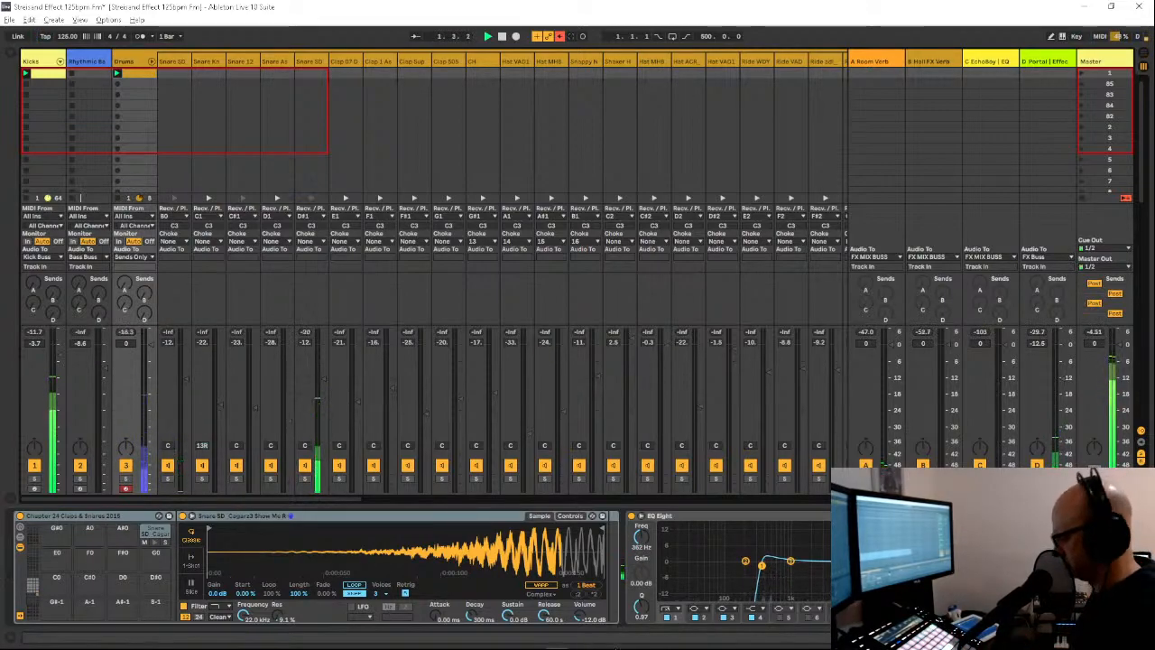
pyautogui.moveTo(632, 638)
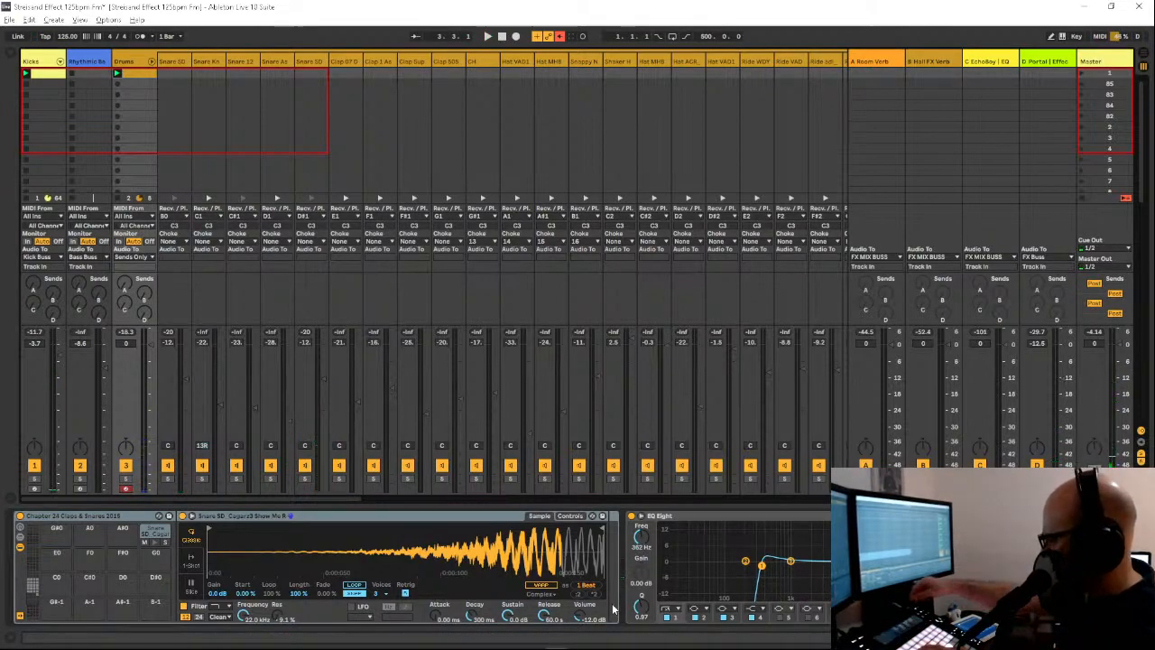
pyautogui.hotkey('shift', 'Tab')
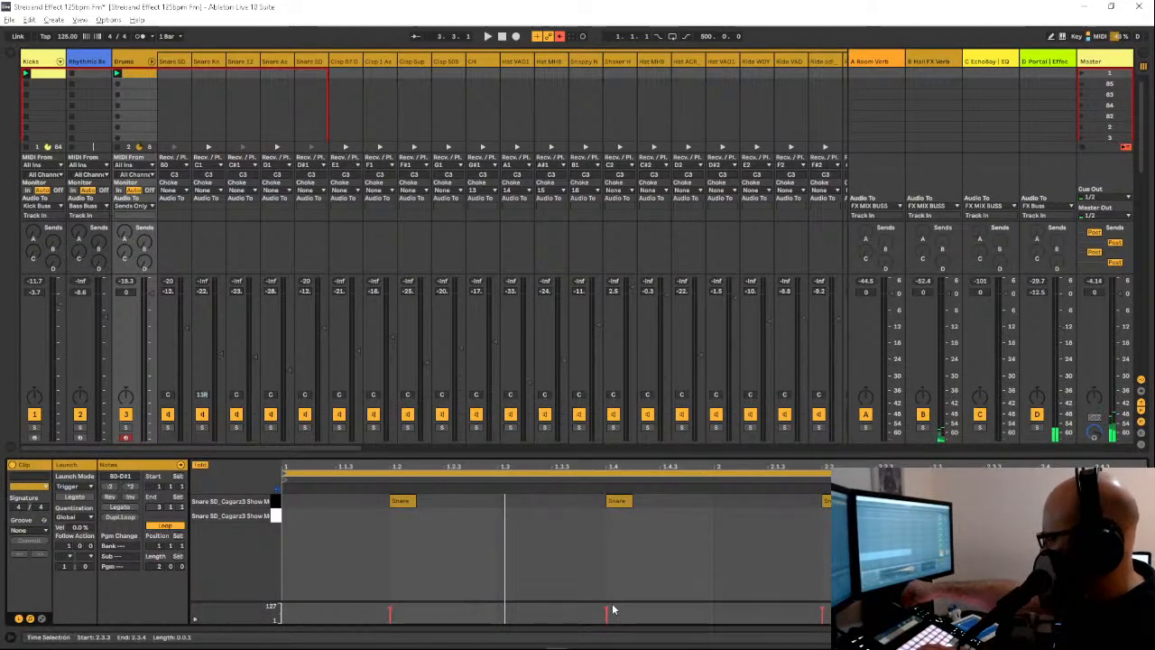
pyautogui.press('space')
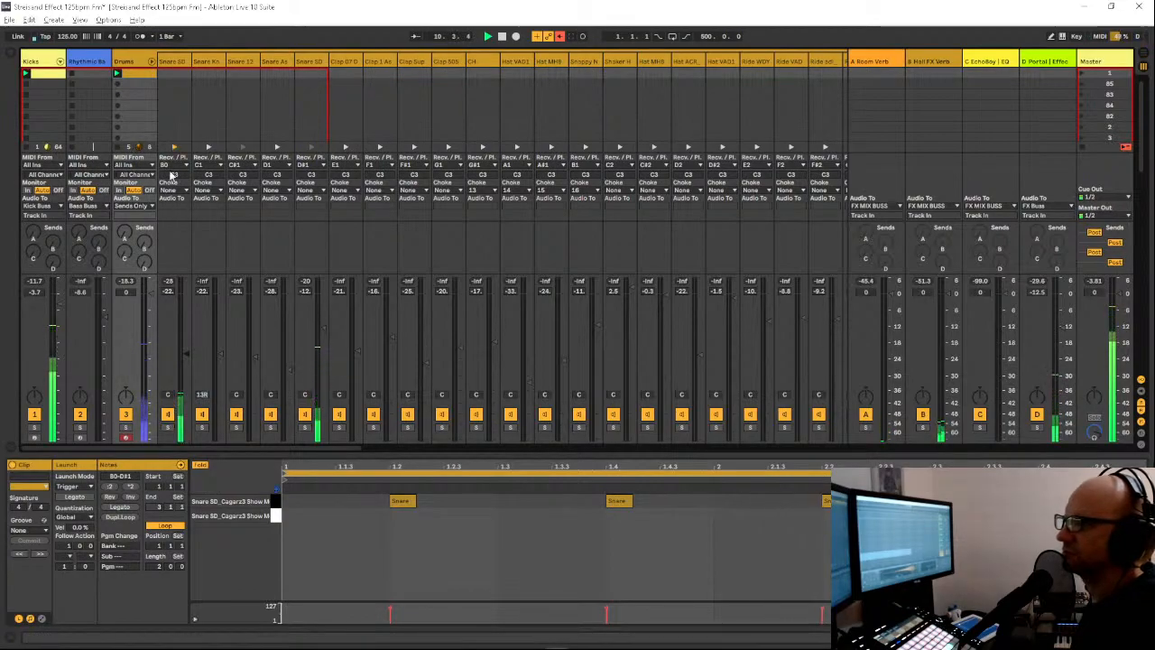
# Step: Fold the Drums chains, raise the new SD track's send to A Room Verb to -11.7 dB, and narrow the track
pyautogui.click(152, 62)
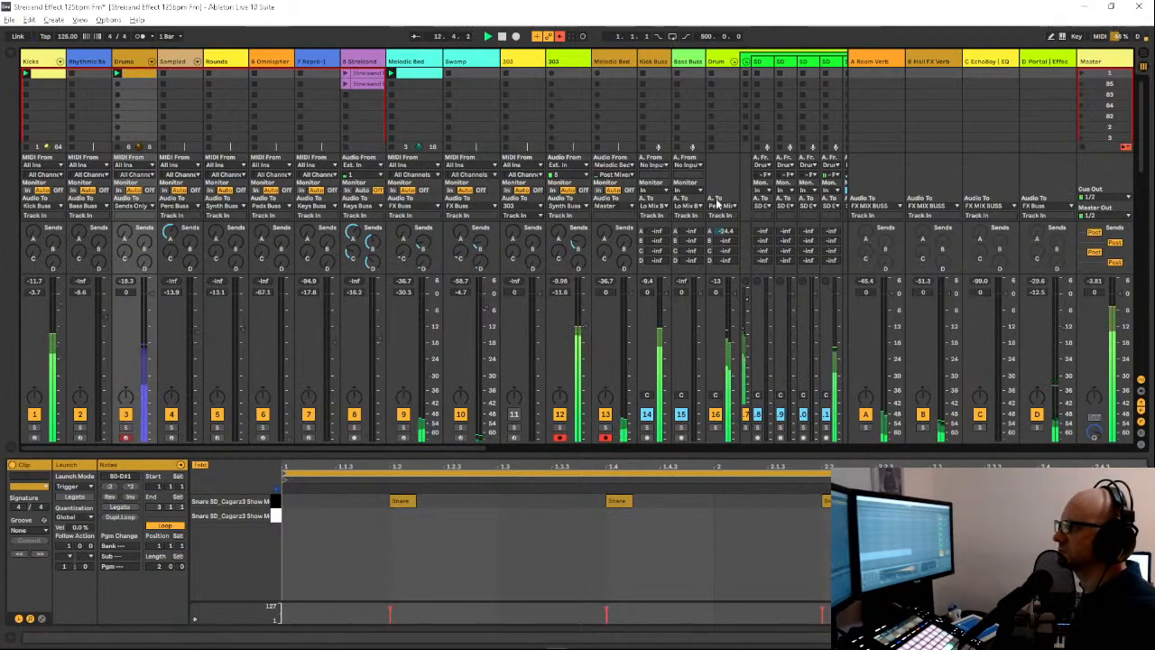
pyautogui.hscroll(3, 834, 238)
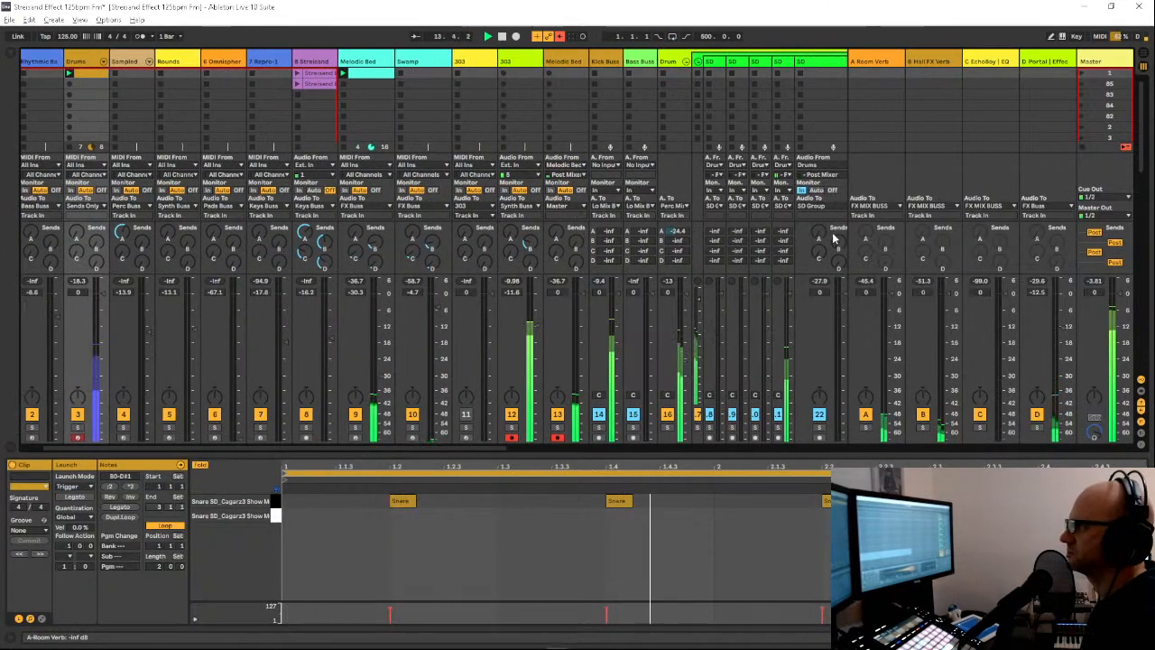
pyautogui.hscroll(2, 834, 238)
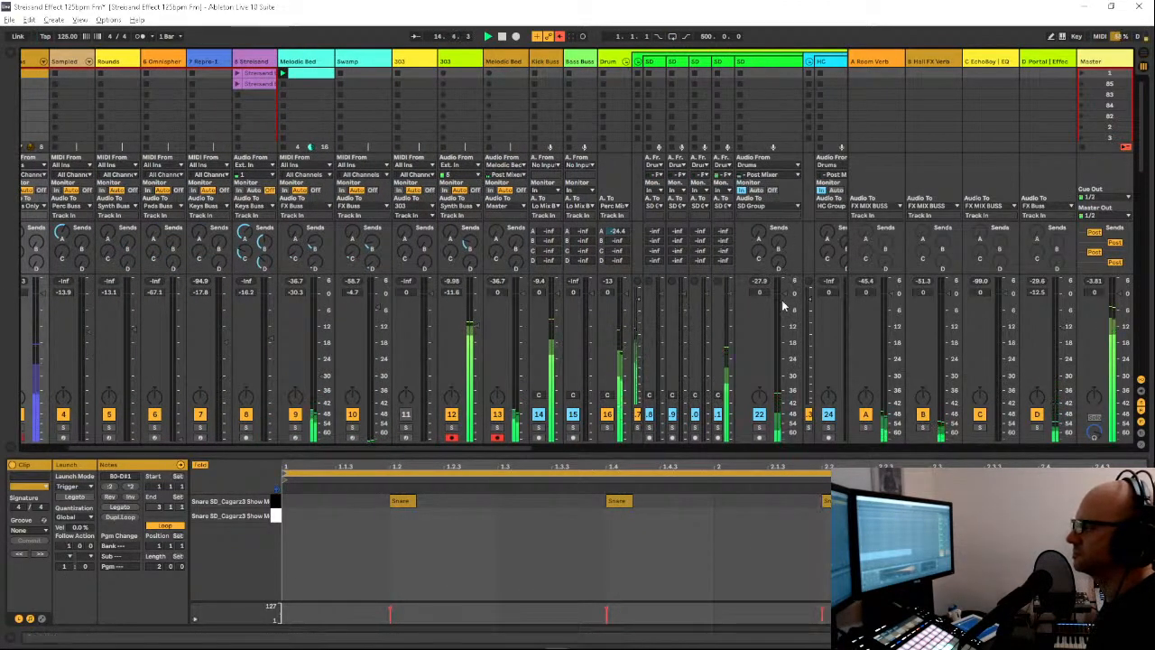
pyautogui.moveTo(759, 234); pyautogui.dragTo(758, 179)
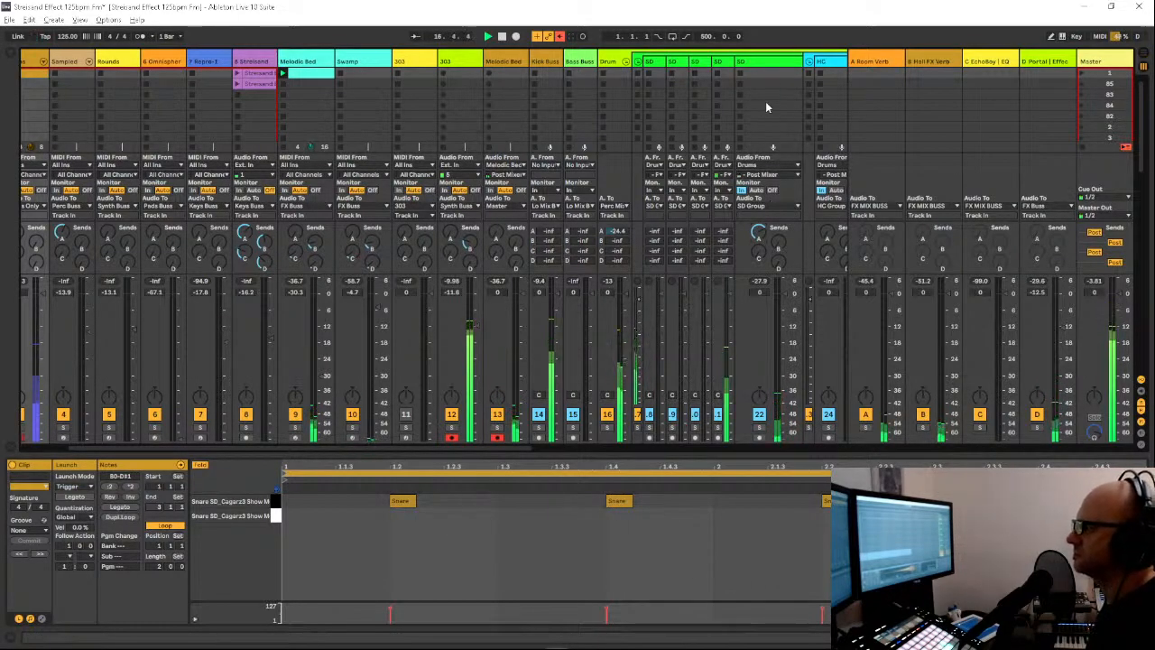
pyautogui.hscroll(2, 767, 107)
pyautogui.moveTo(729, 61); pyautogui.dragTo(678, 62)
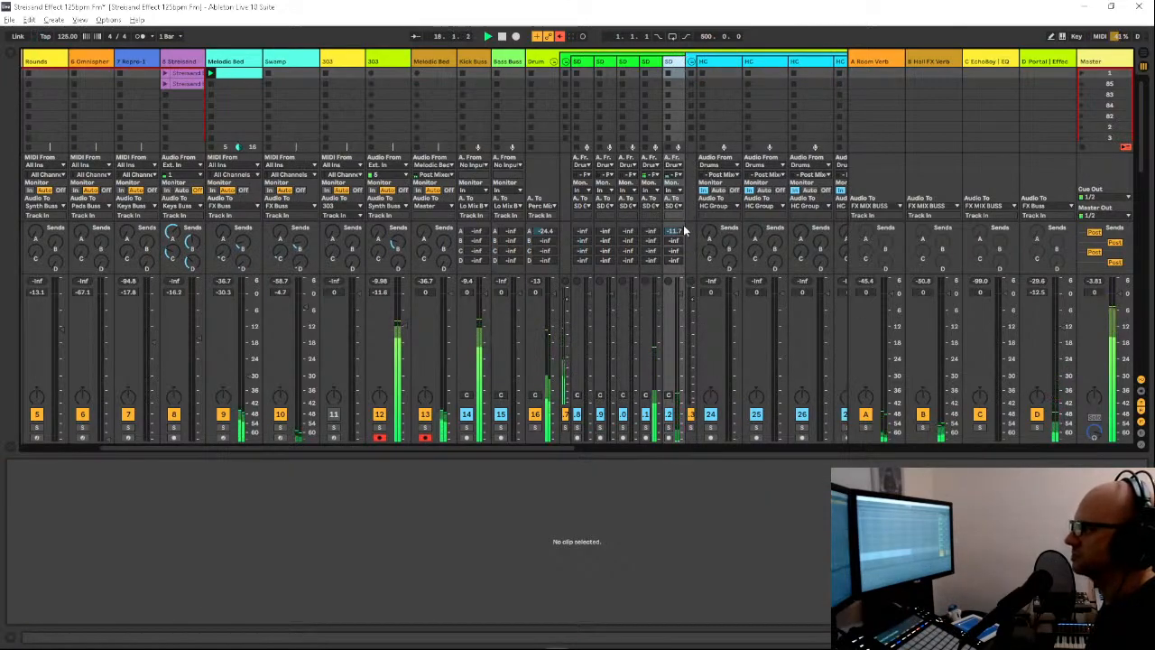
# Step: Set send A of the neighbouring SD track to -33.0 dB and audition the snares in playback
pyautogui.moveTo(650, 231); pyautogui.dragTo(650, 209)
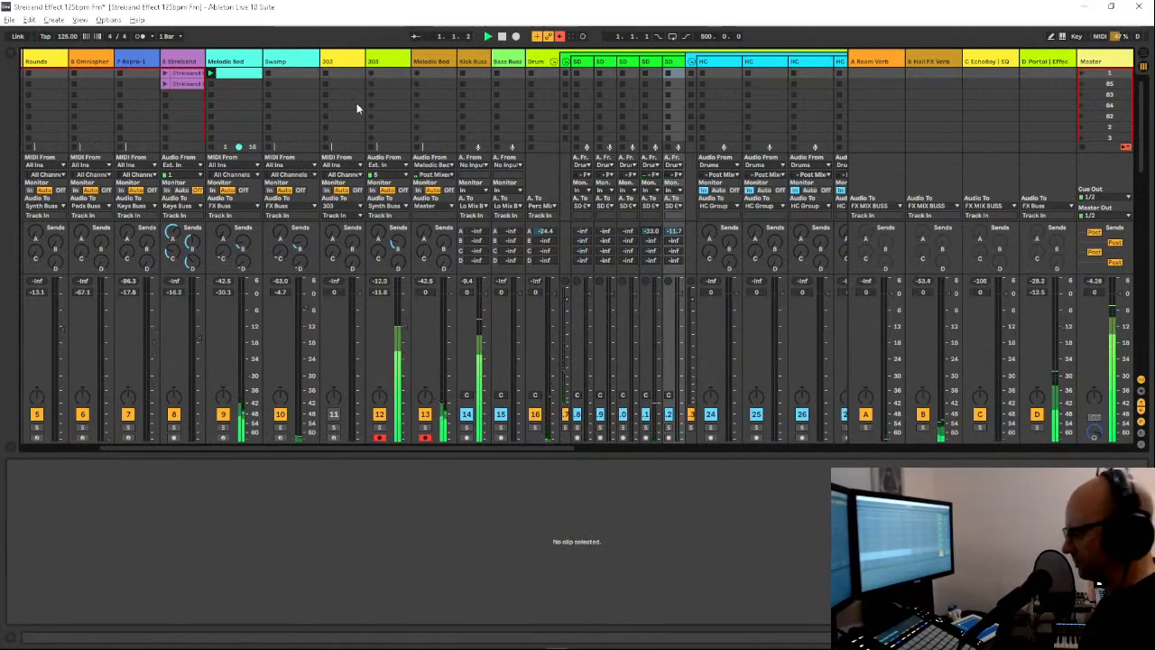
pyautogui.press('space')
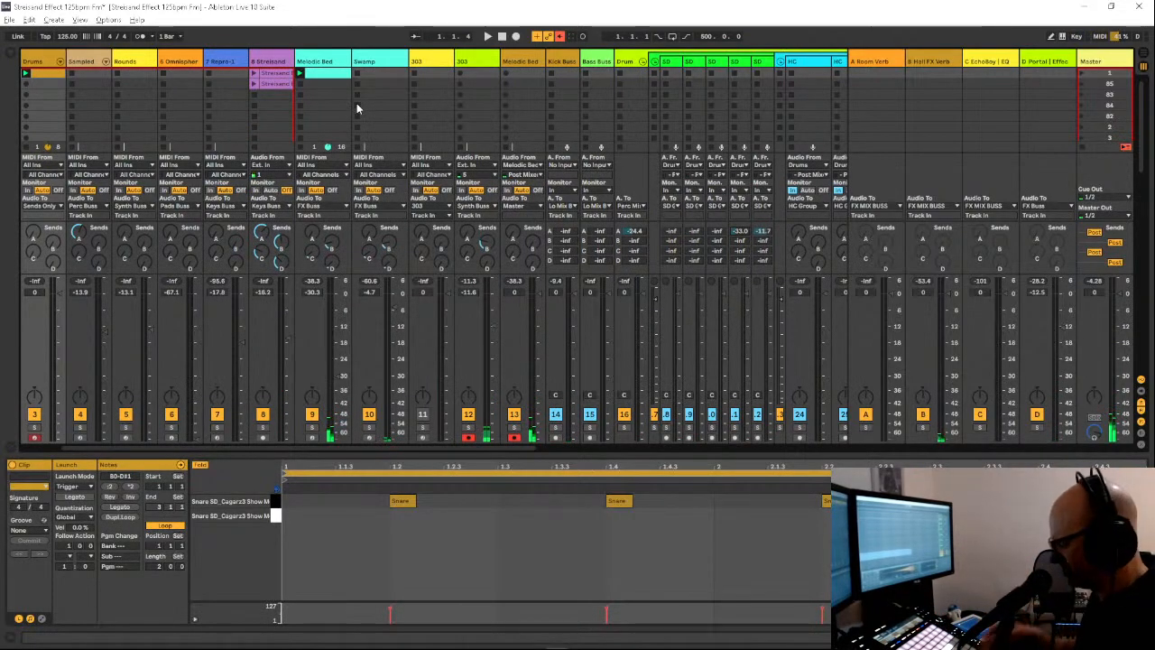
pyautogui.press('space')
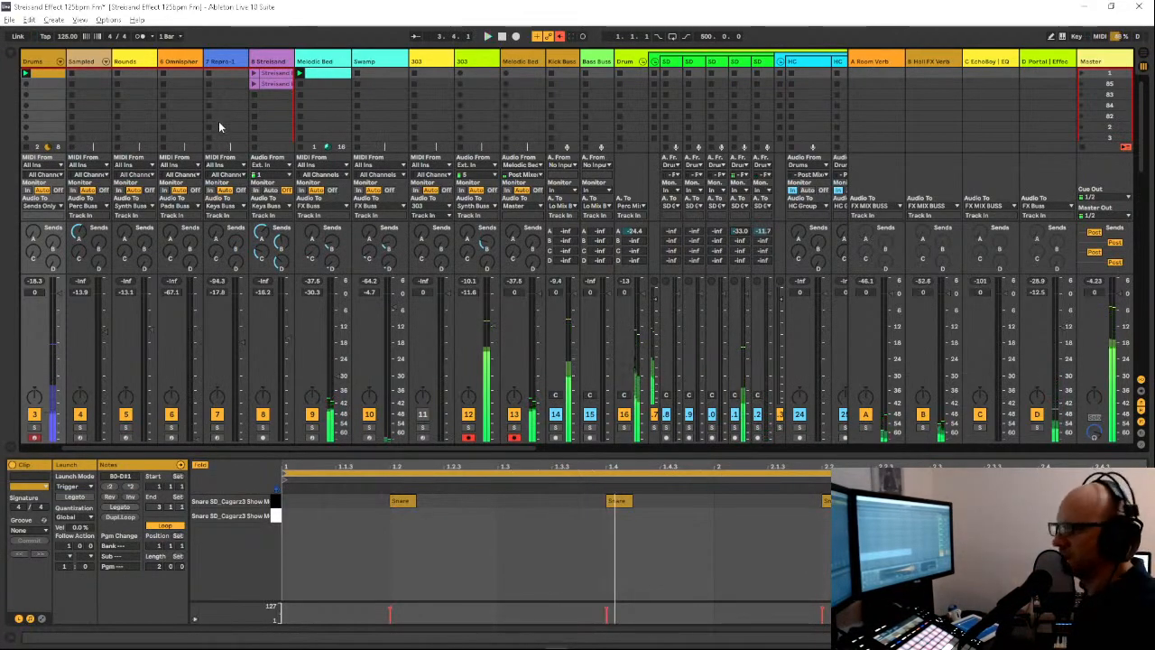
# Step: Select the Rhythmic Bass track and bring the first mixer tracks into view
pyautogui.click(83, 62)
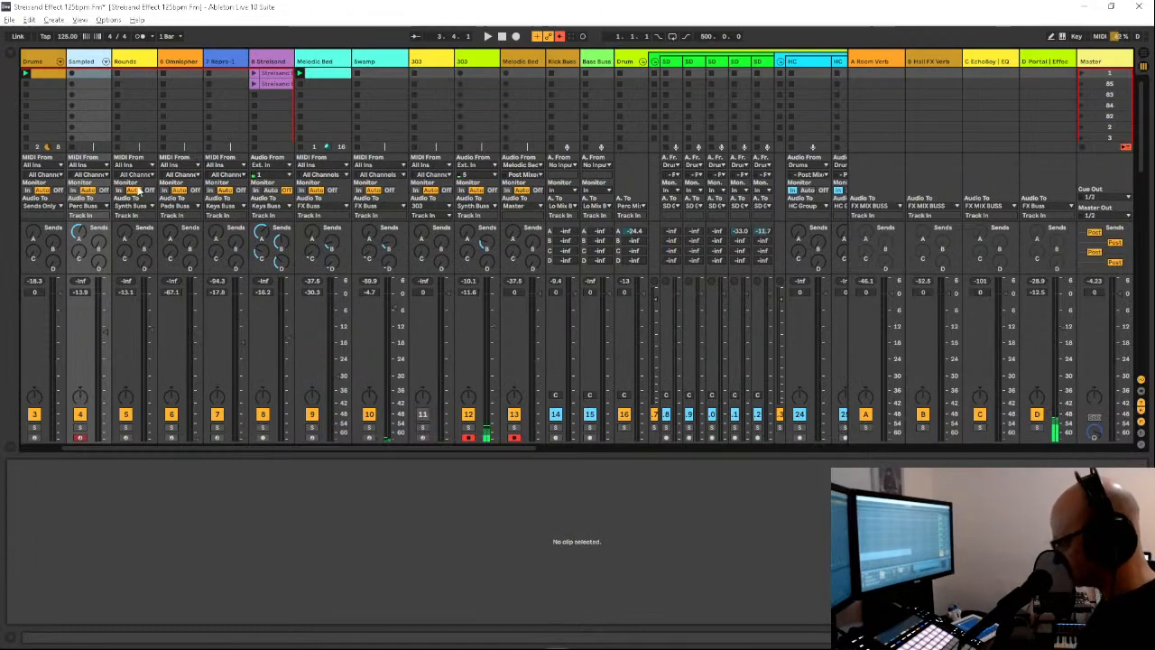
pyautogui.press('Left')
pyautogui.press('Left')
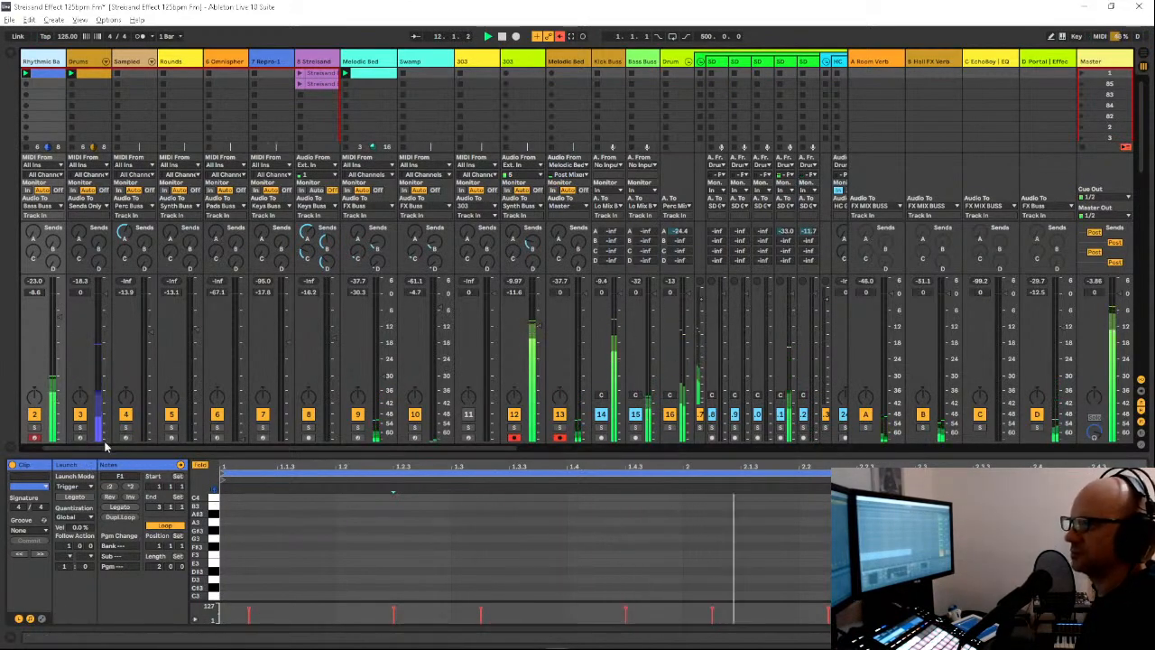
pyautogui.moveTo(218, 449); pyautogui.dragTo(129, 453)
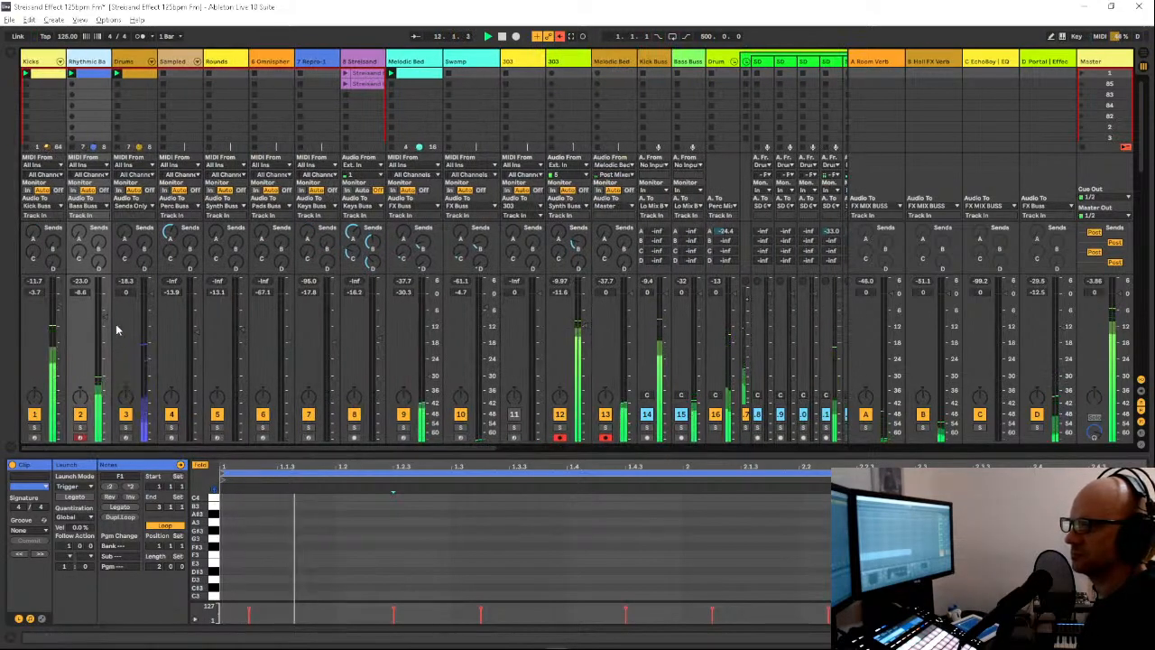
# Step: Set the Rhythmic Bass volume to -4.0 dB and its EQ Eight low-cut frequency to 66.4 Hz, checking the bass in playback
pyautogui.moveTo(103, 323); pyautogui.dragTo(103, 316)
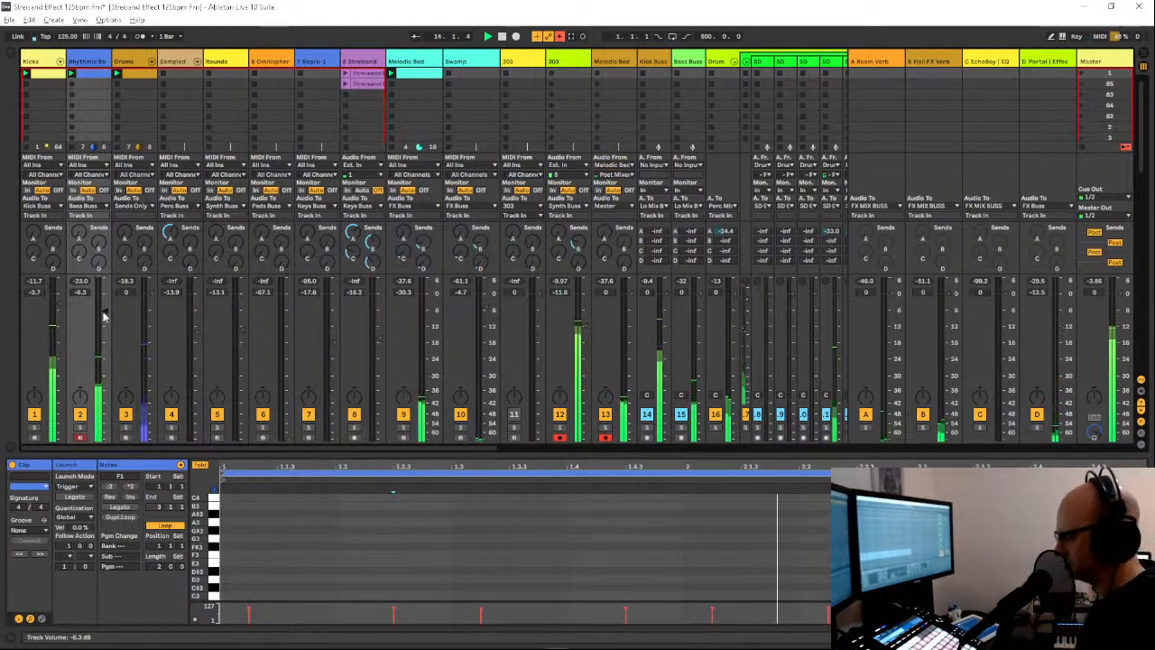
pyautogui.hotkey('shift', 'Tab')
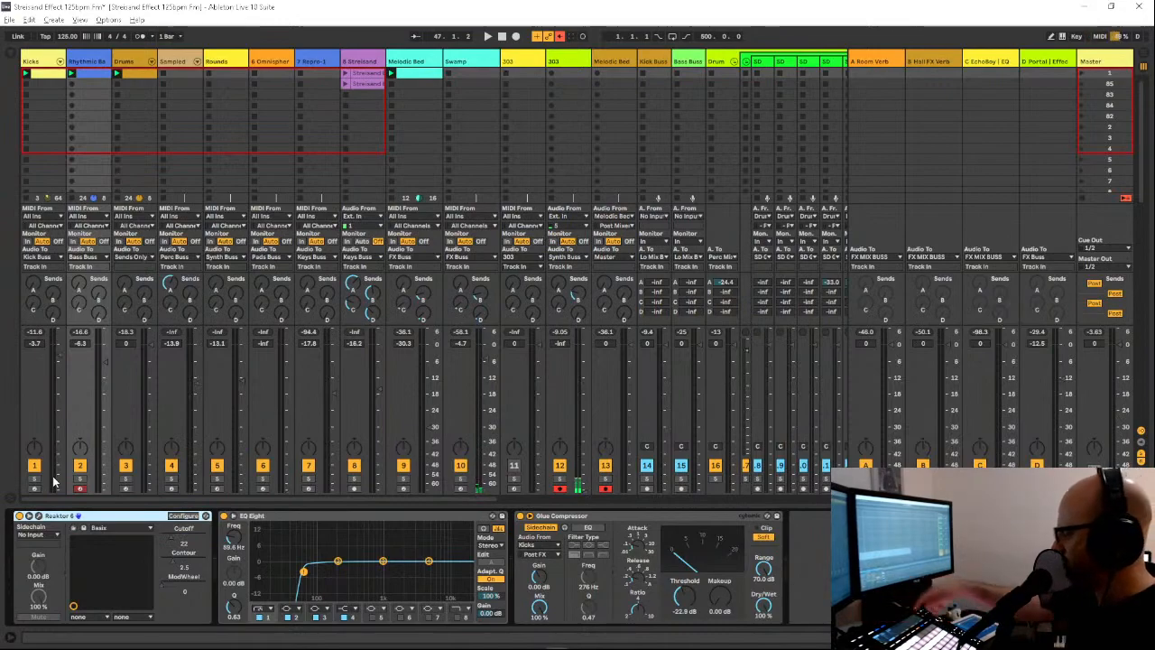
pyautogui.press('Right')
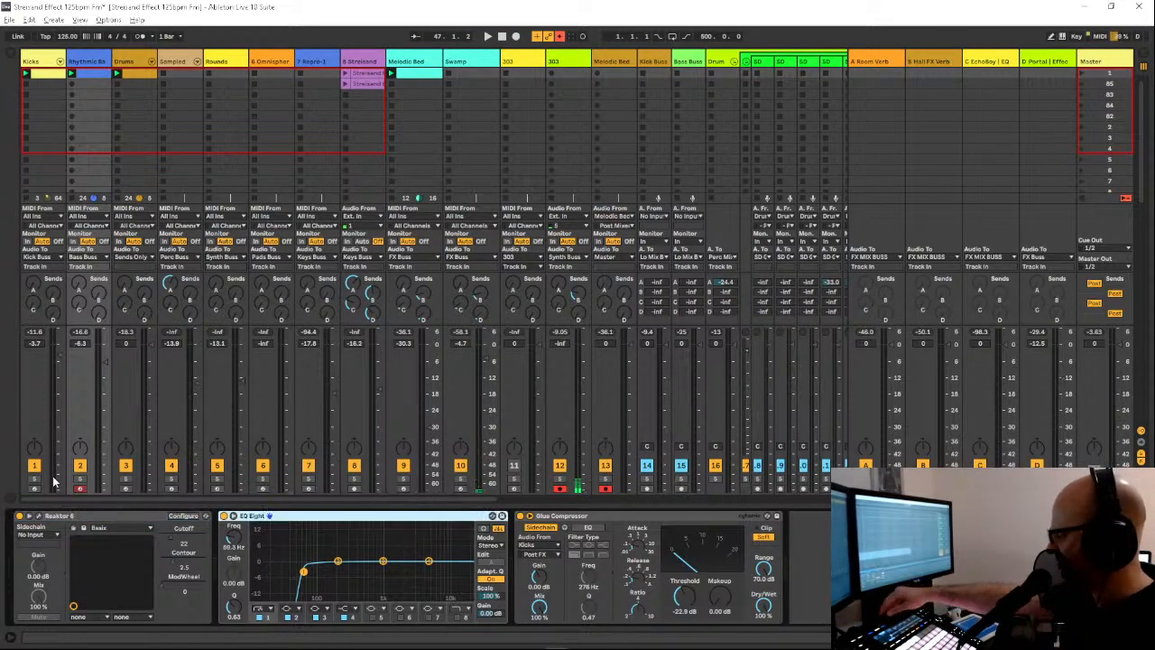
pyautogui.press('space')
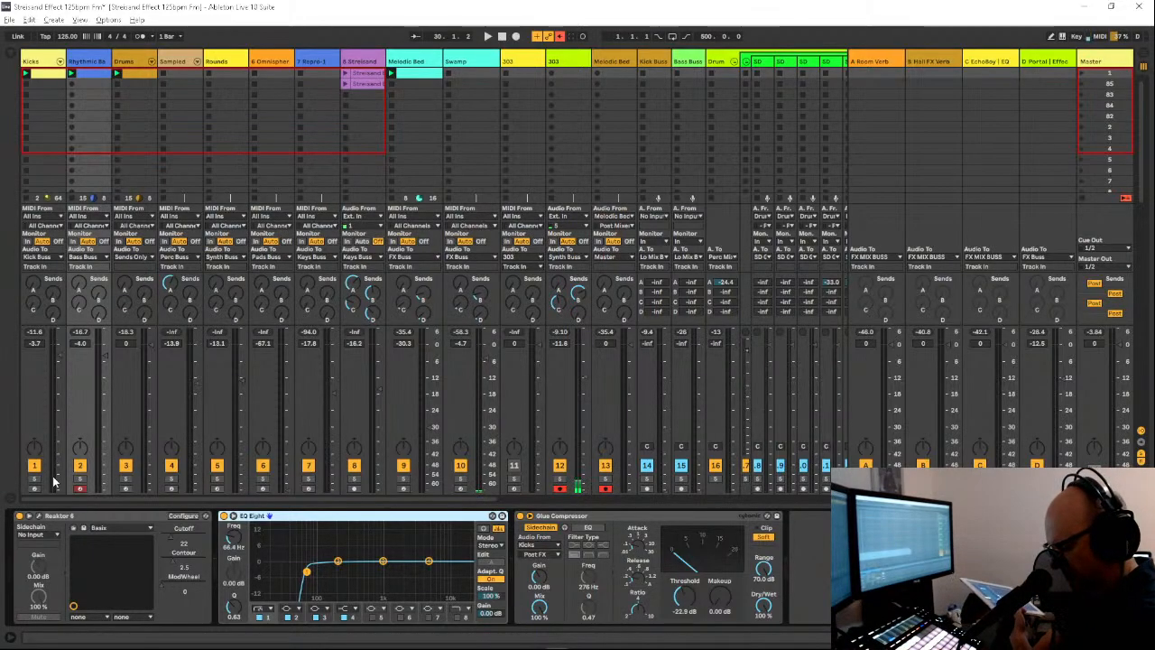
pyautogui.press('space')
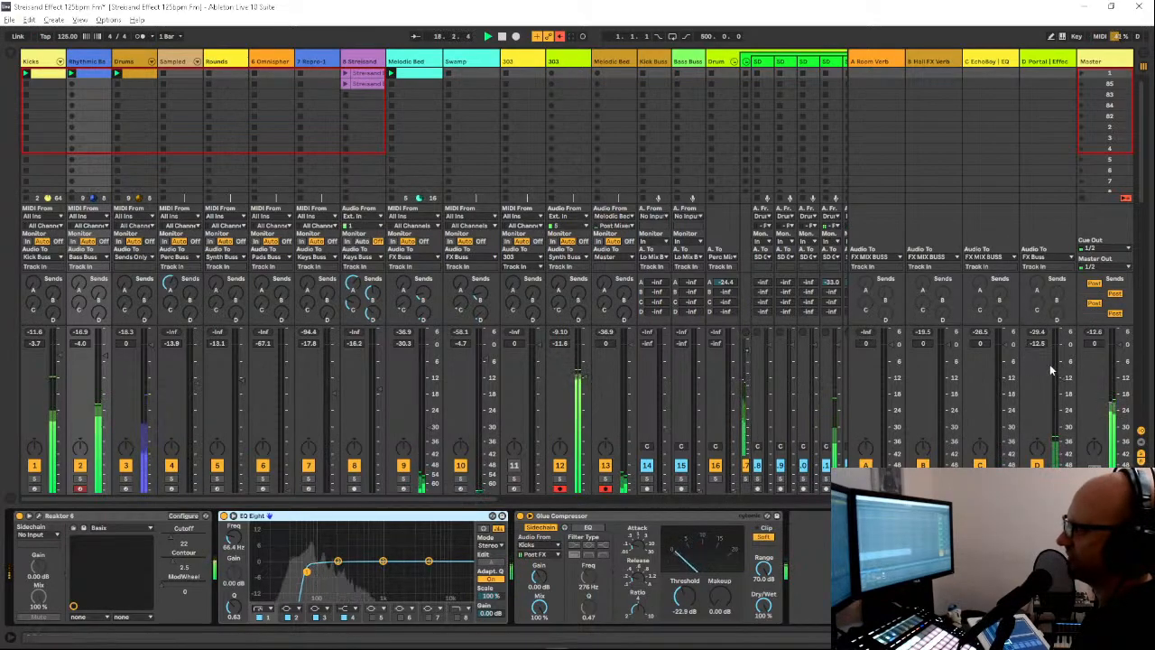
# Step: Select the C EchoBoy return, and step back through the Drums rack's chains to inspect the snare samples up to the Drums track
pyautogui.click(988, 64)
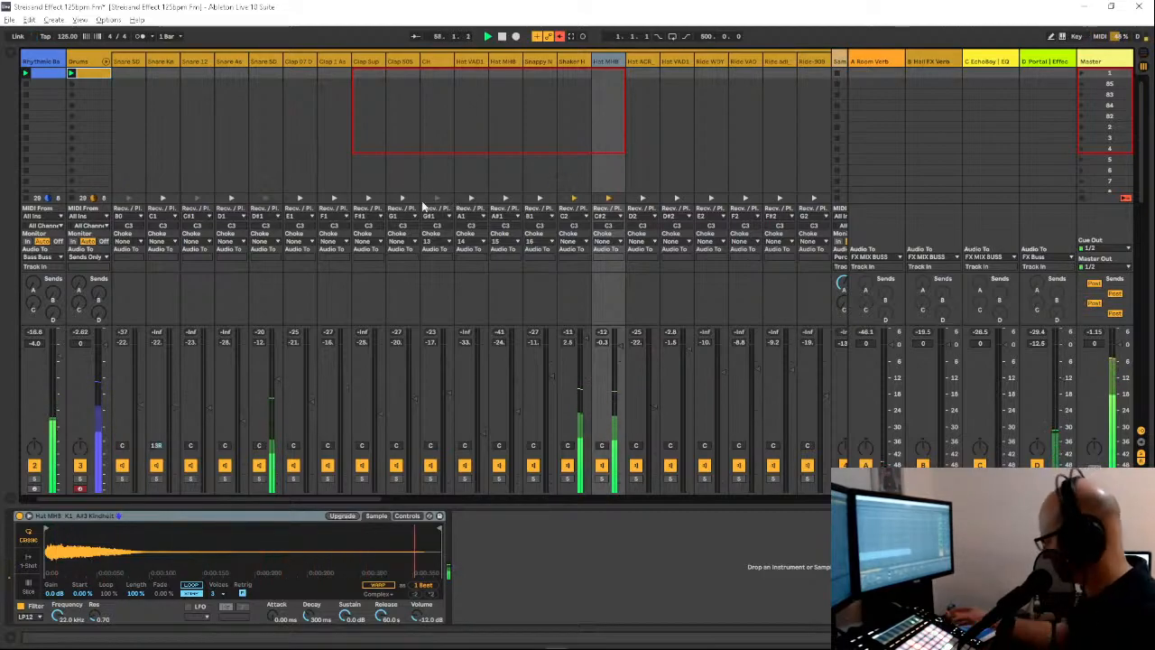
pyautogui.press('Left')
pyautogui.press('Left')
pyautogui.press('Left')
pyautogui.press('Left')
pyautogui.press('Left')
pyautogui.press('Left')
pyautogui.press('Left')
pyautogui.press('Left')
pyautogui.press('Left')
pyautogui.press('Left')
pyautogui.press('Left')
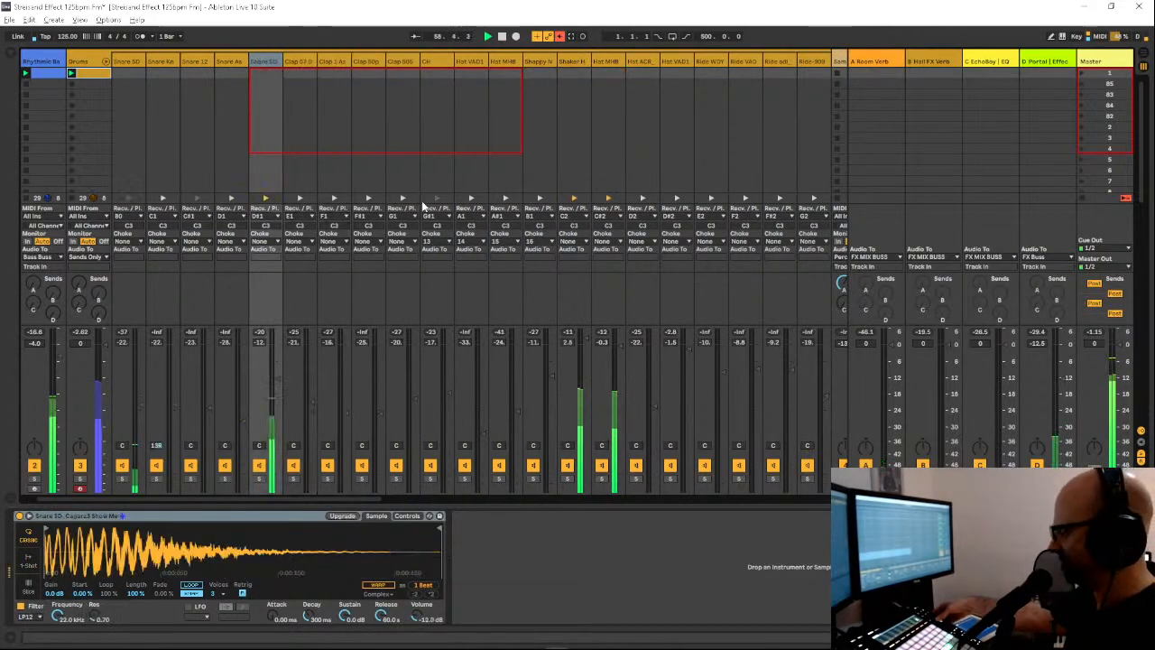
pyautogui.press('Left')
pyautogui.press('Left')
pyautogui.press('Left')
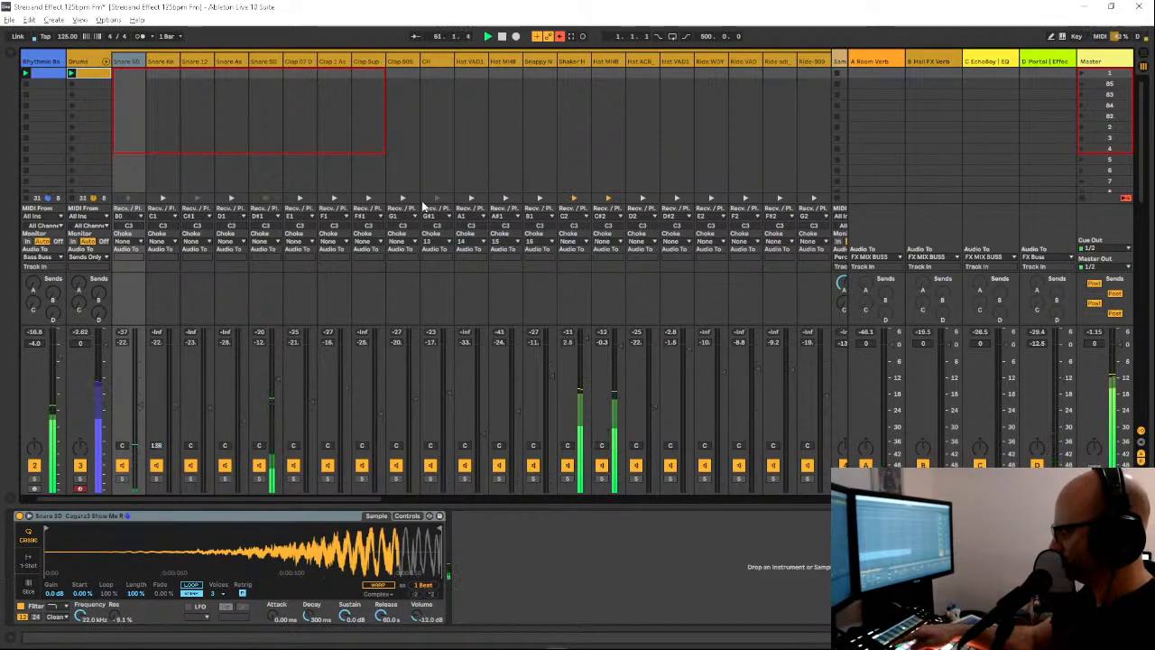
pyautogui.press('Left')
pyautogui.press('Left')
pyautogui.press('Left')
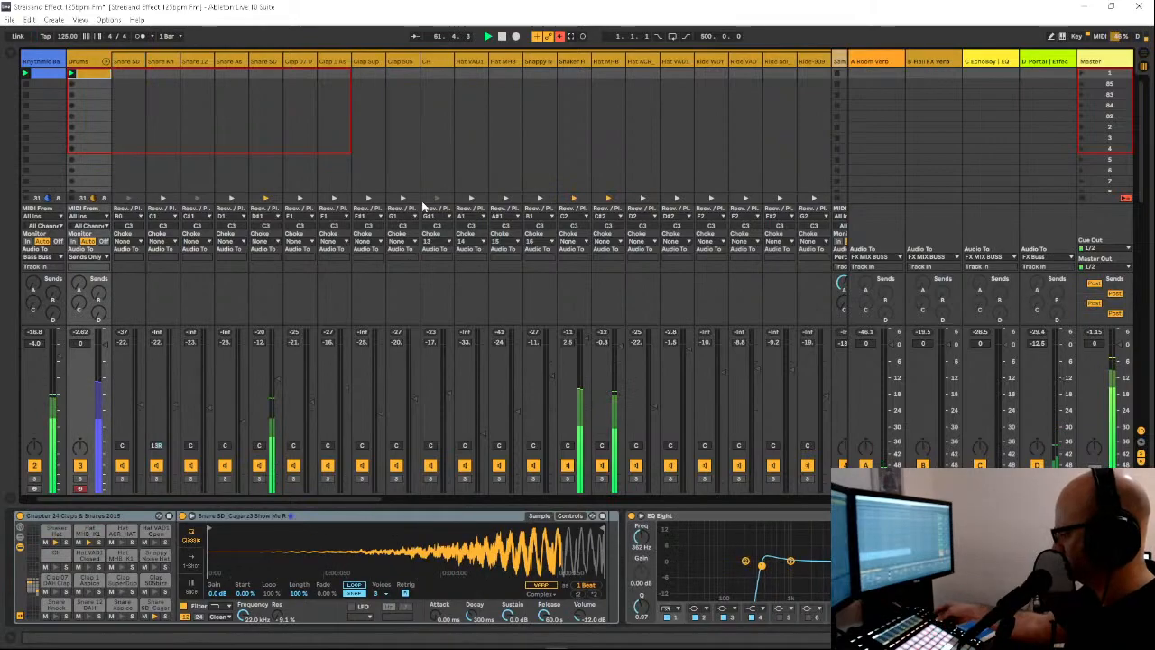
pyautogui.press('Right')
pyautogui.press('Right')
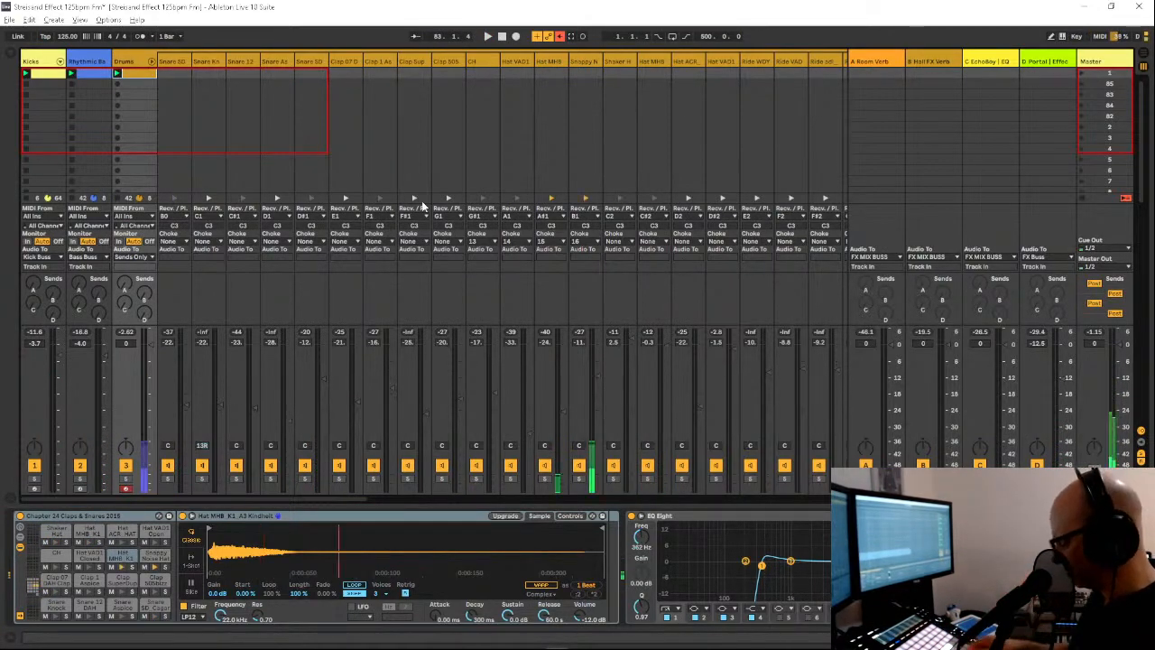
# Step: Audition the drum groove, and pan the D#1 Snare SD chain to 5L and the Clap Sup chain to 5R
pyautogui.press('space')
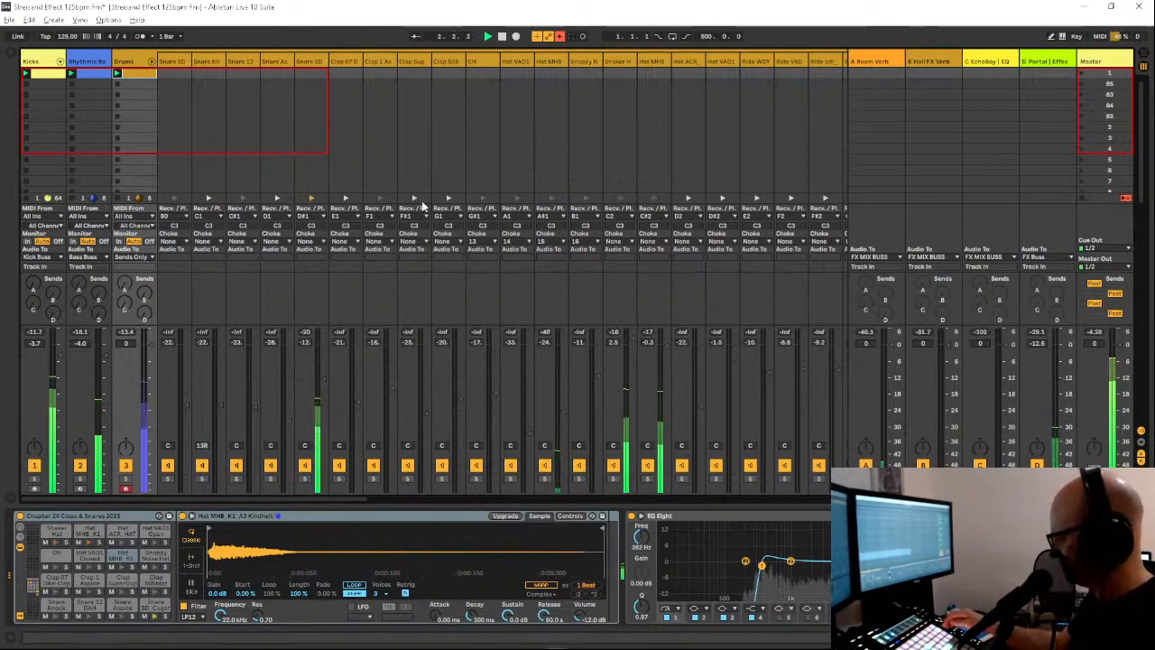
pyautogui.press('space')
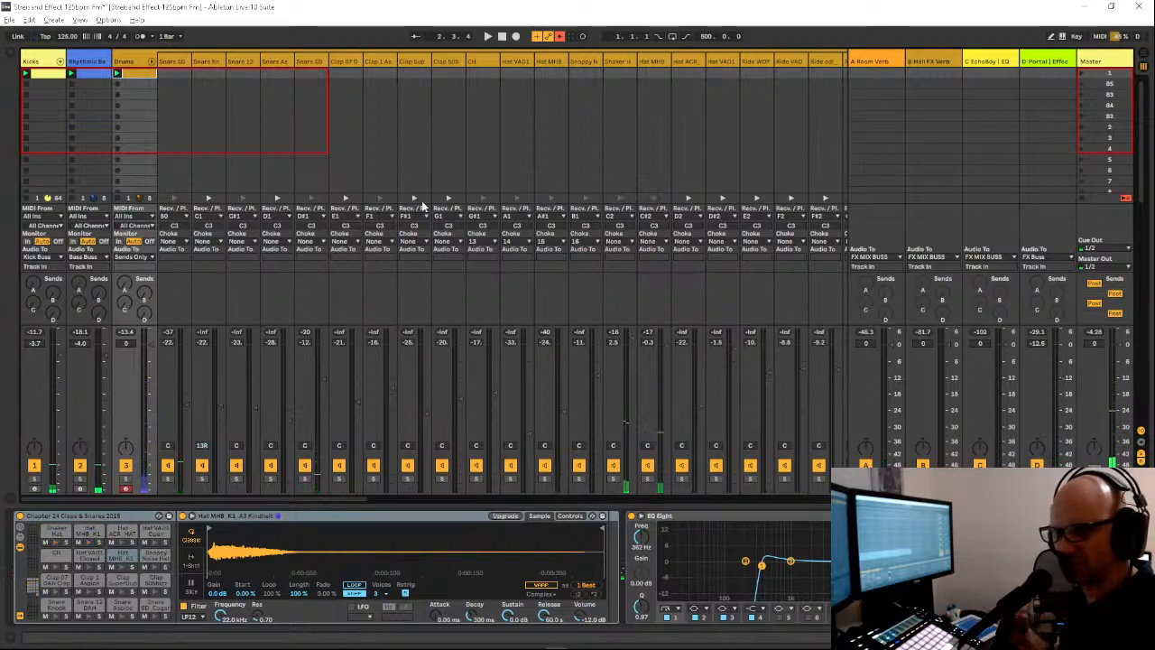
pyautogui.press('space')
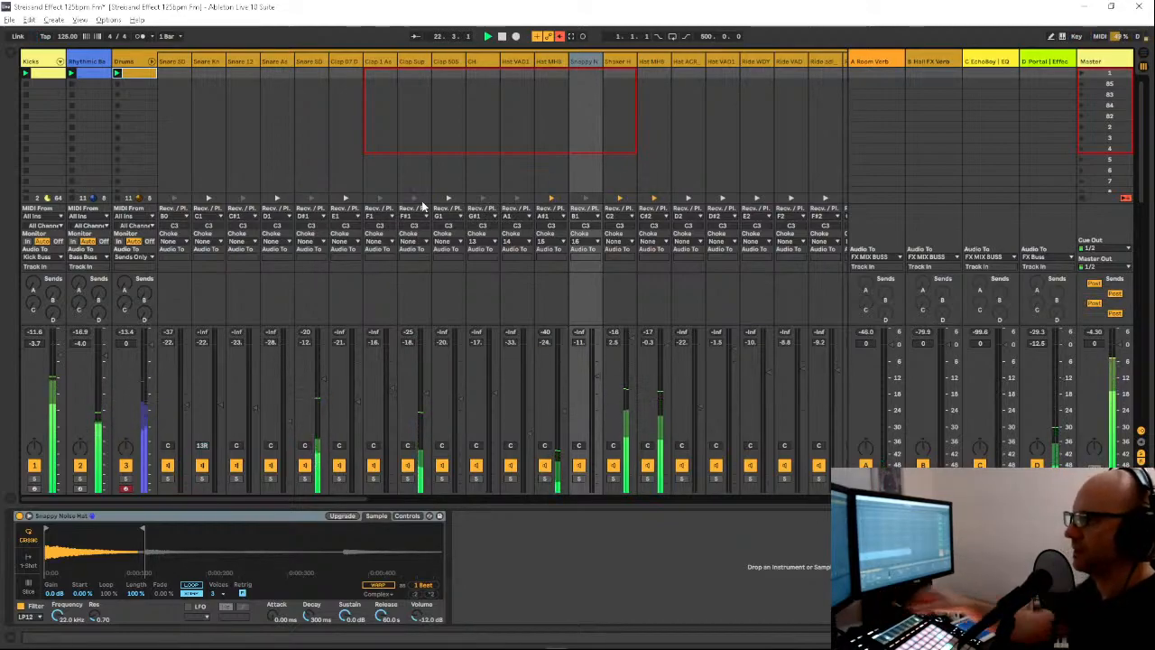
pyautogui.rightClick(304, 447)
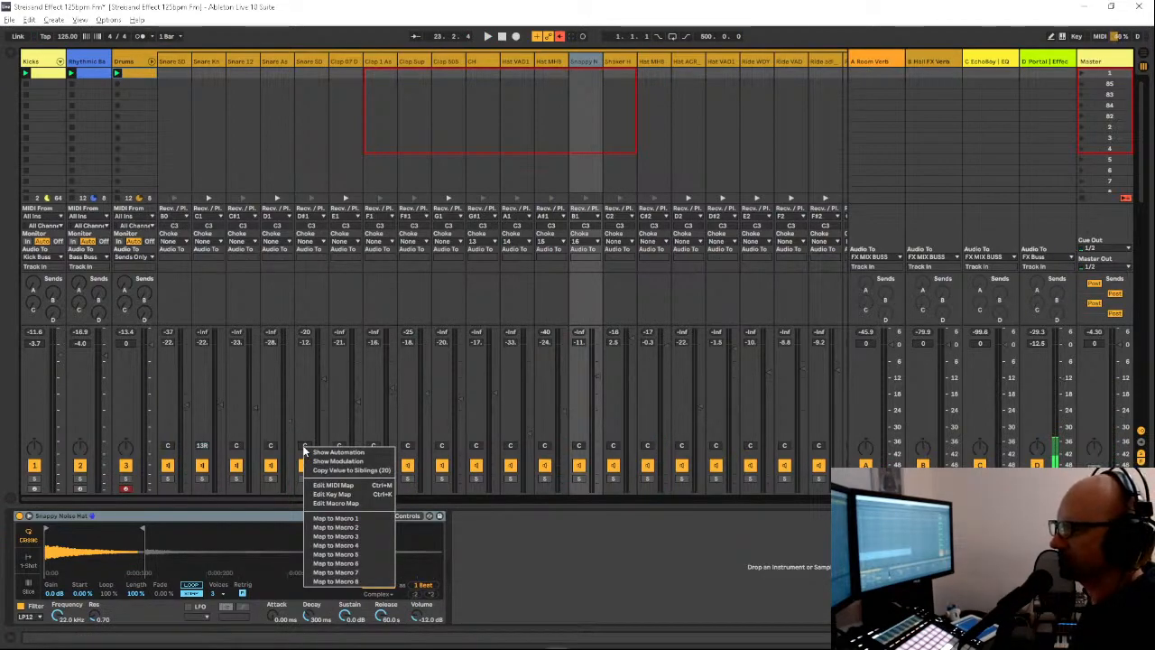
pyautogui.press('Escape')
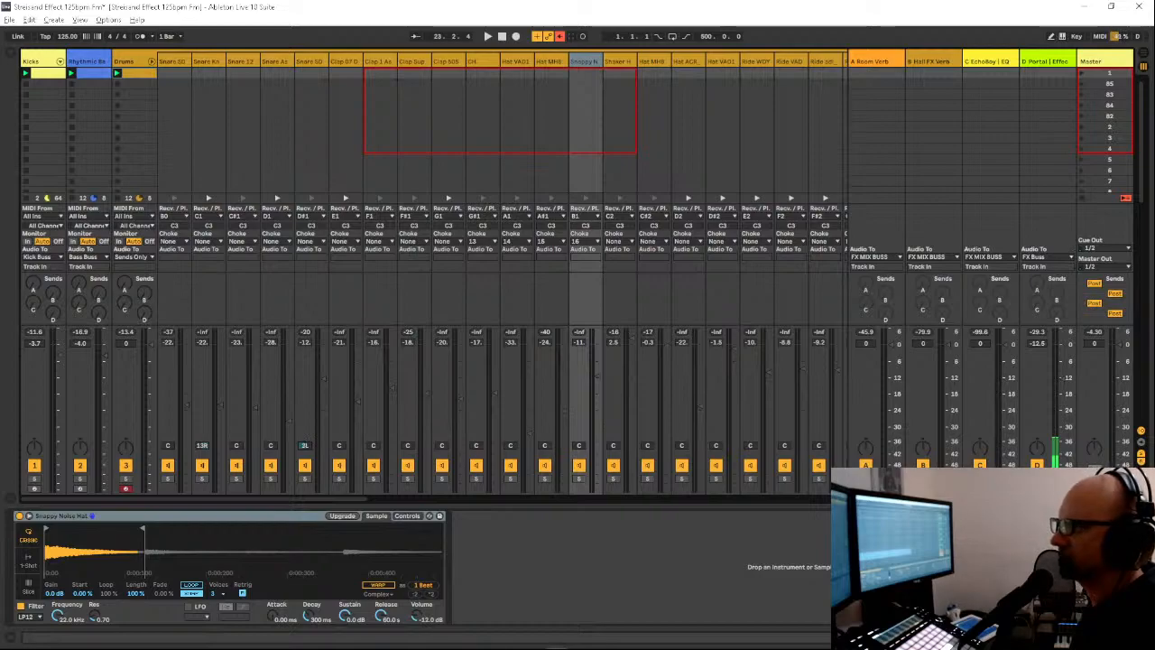
pyautogui.press('space')
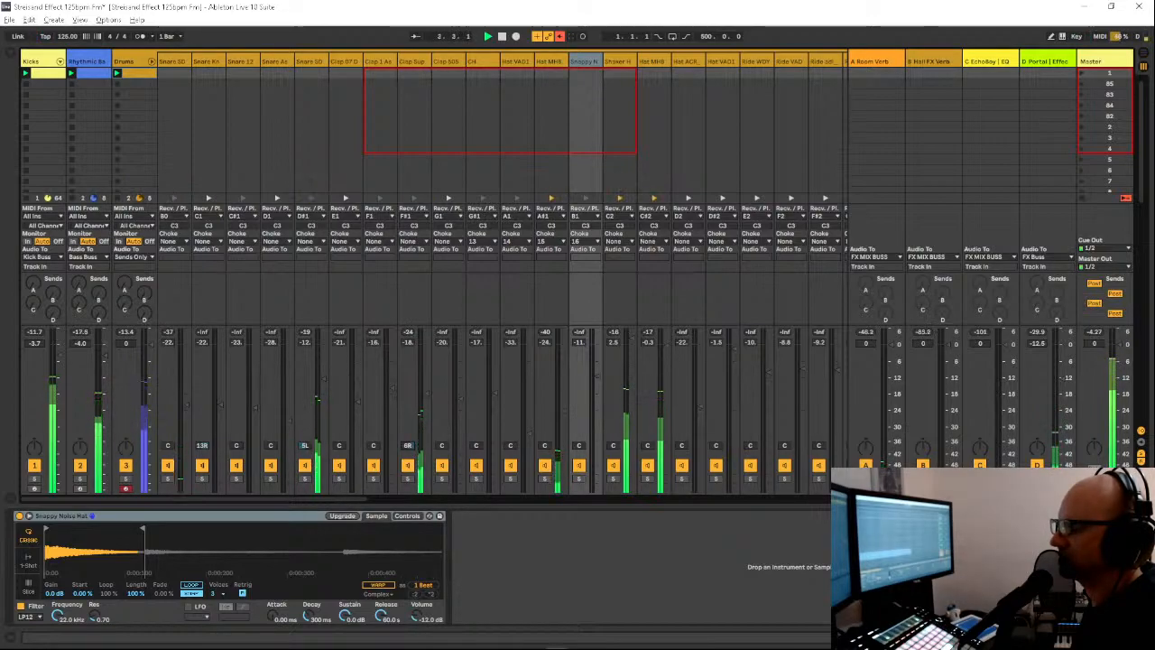
pyautogui.moveTo(407, 448); pyautogui.dragTo(407, 444)
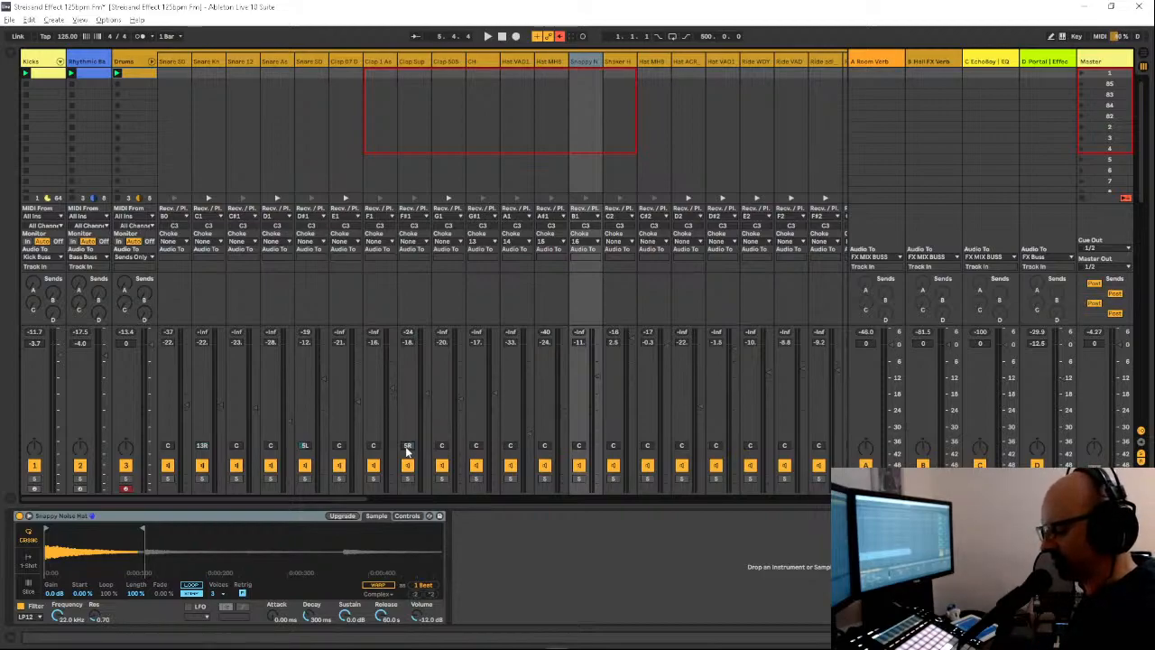
pyautogui.press('space')
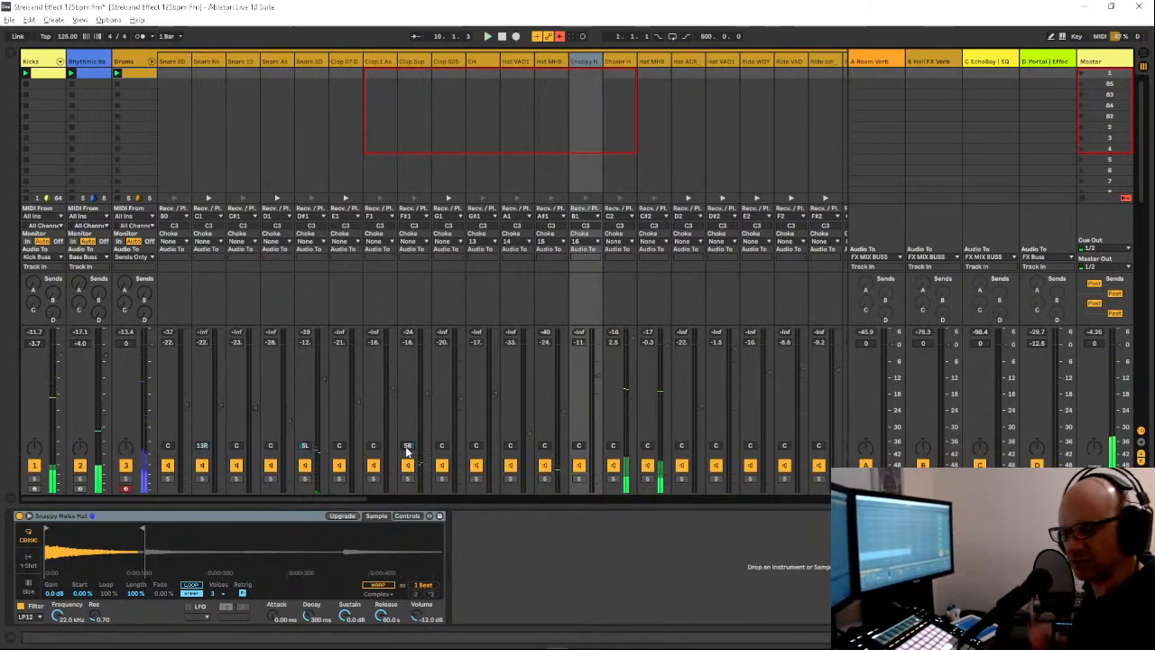
# Step: Fold the Drums chains and record a percussion clip into the first slot of the Sampled Drums track
pyautogui.click(152, 62)
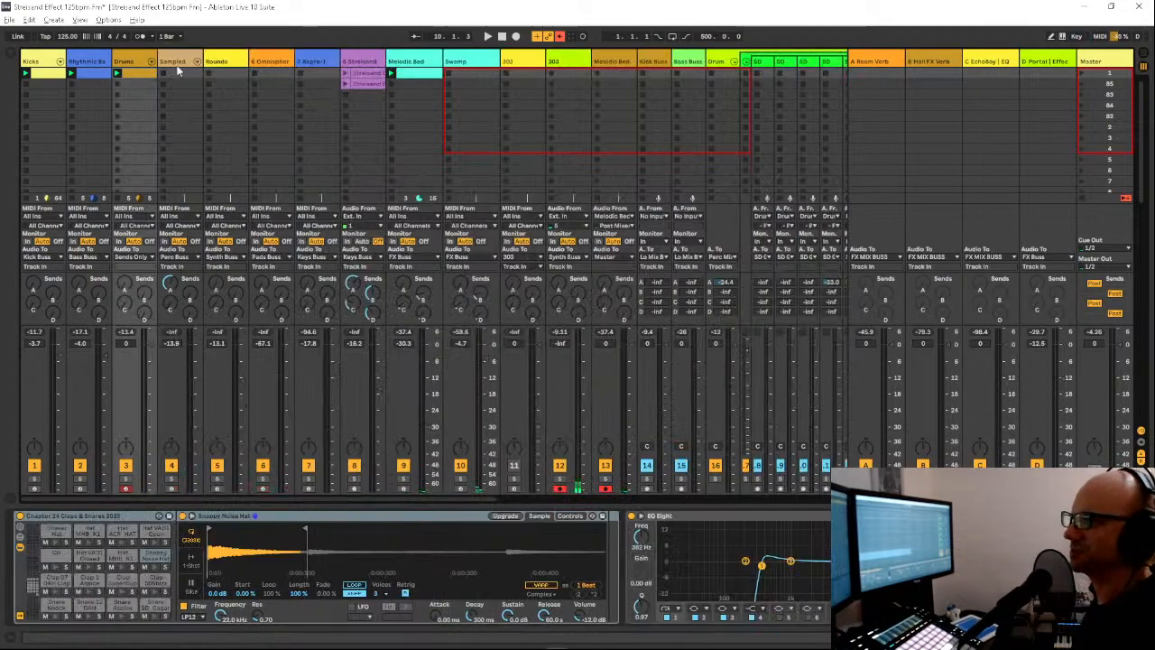
pyautogui.click(185, 62)
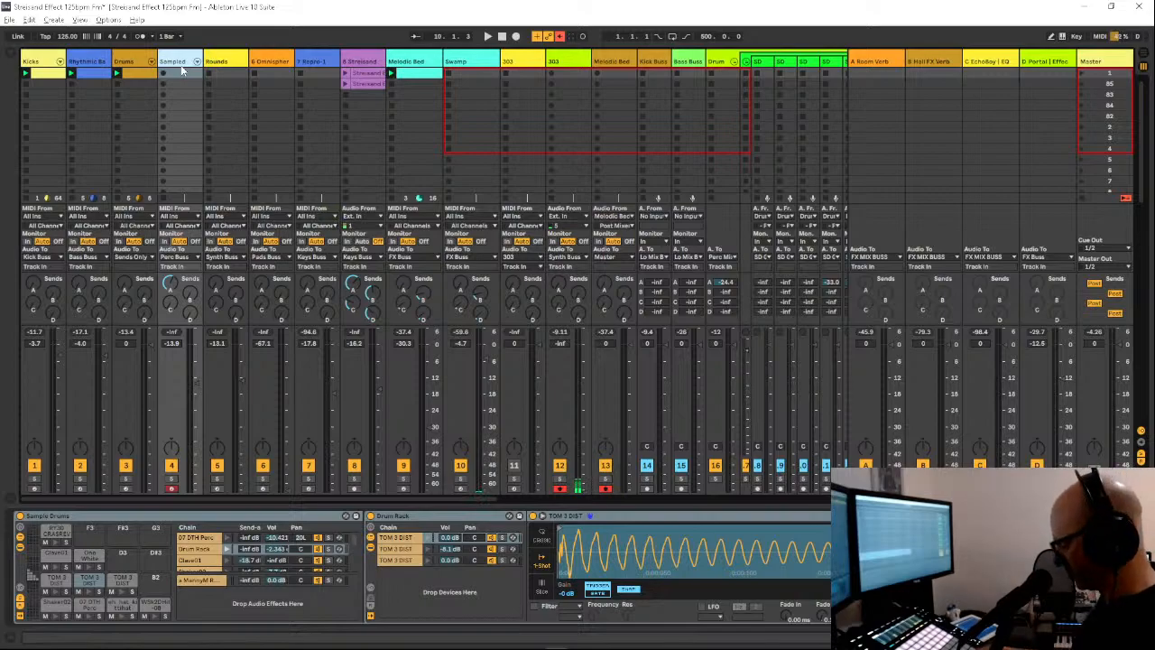
pyautogui.press('space')
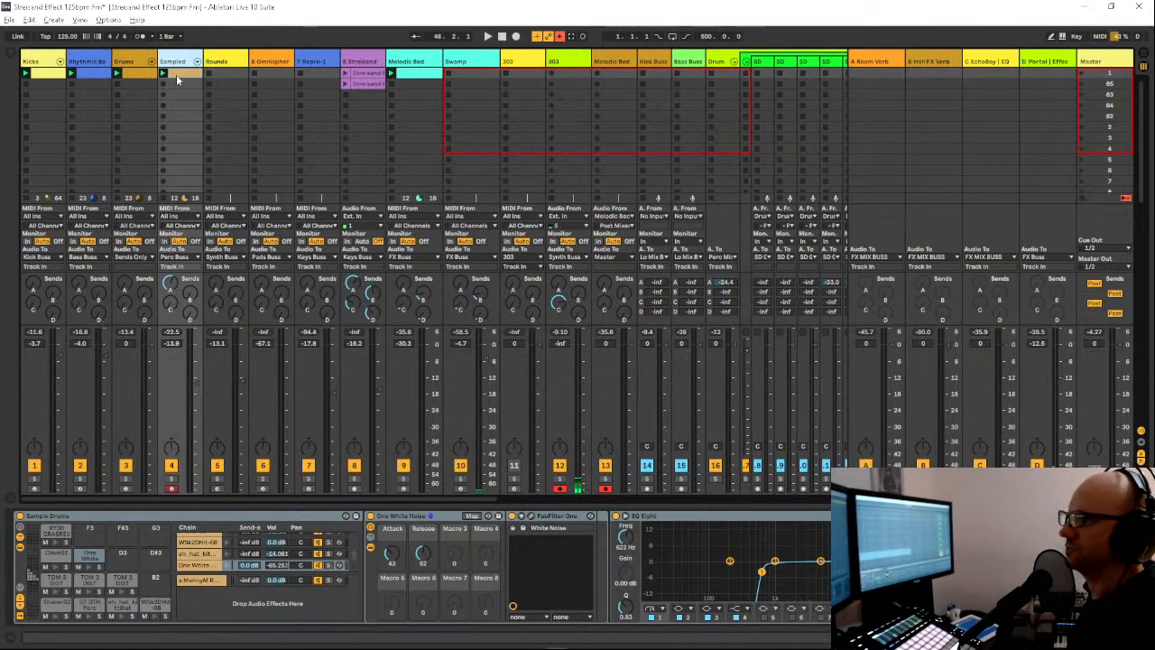
pyautogui.rightClick(179, 76)
pyautogui.click(206, 186)
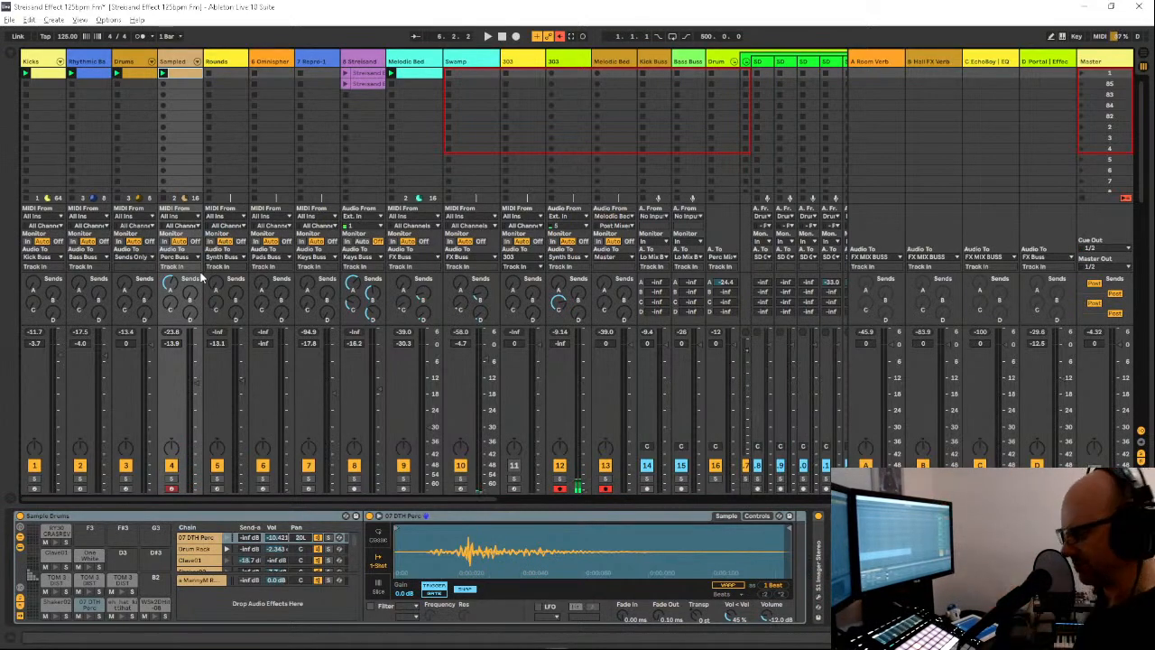
# Step: Set the Clave01 chain's volume to -9.0 dB and audition the sampled percussion with the full groove
pyautogui.press('space')
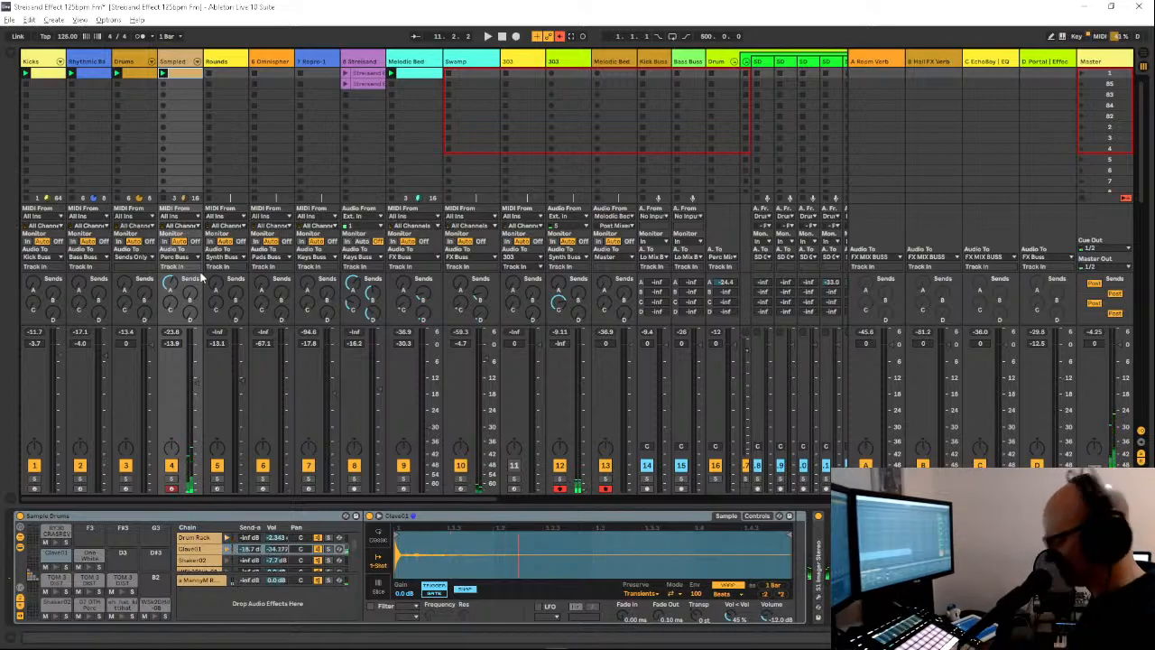
pyautogui.press('space')
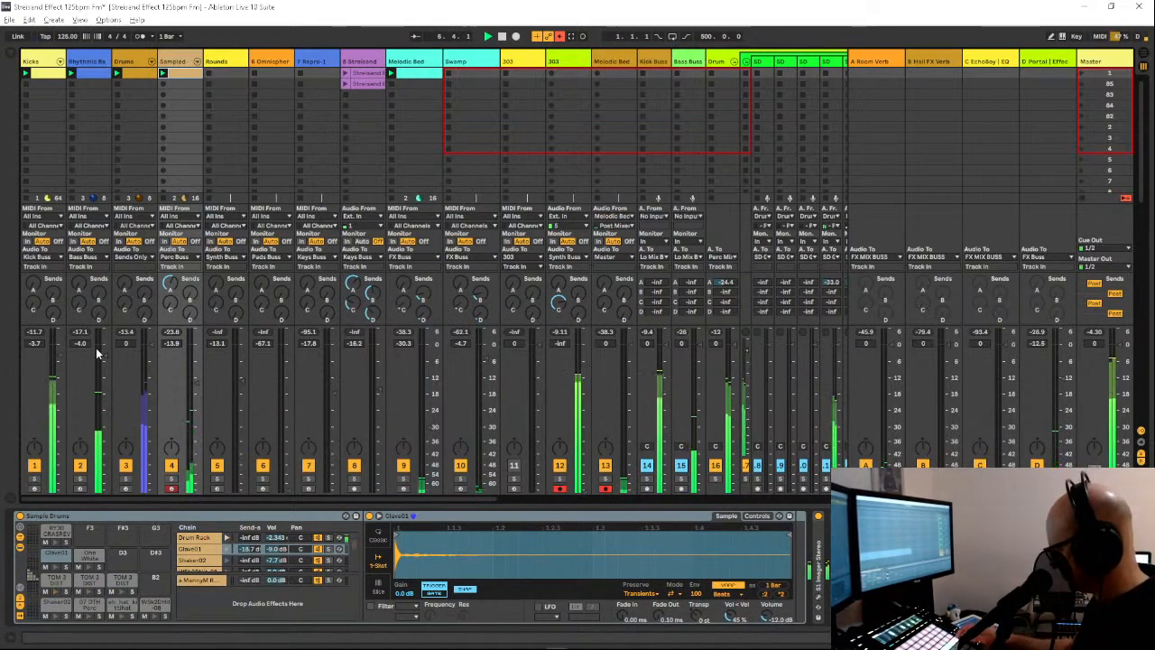
# Step: Show the Sampled Drums clip's notes and delete the One White Noise note at 13.3, checking the pattern in playback
pyautogui.hotkey('shift', 'Tab')
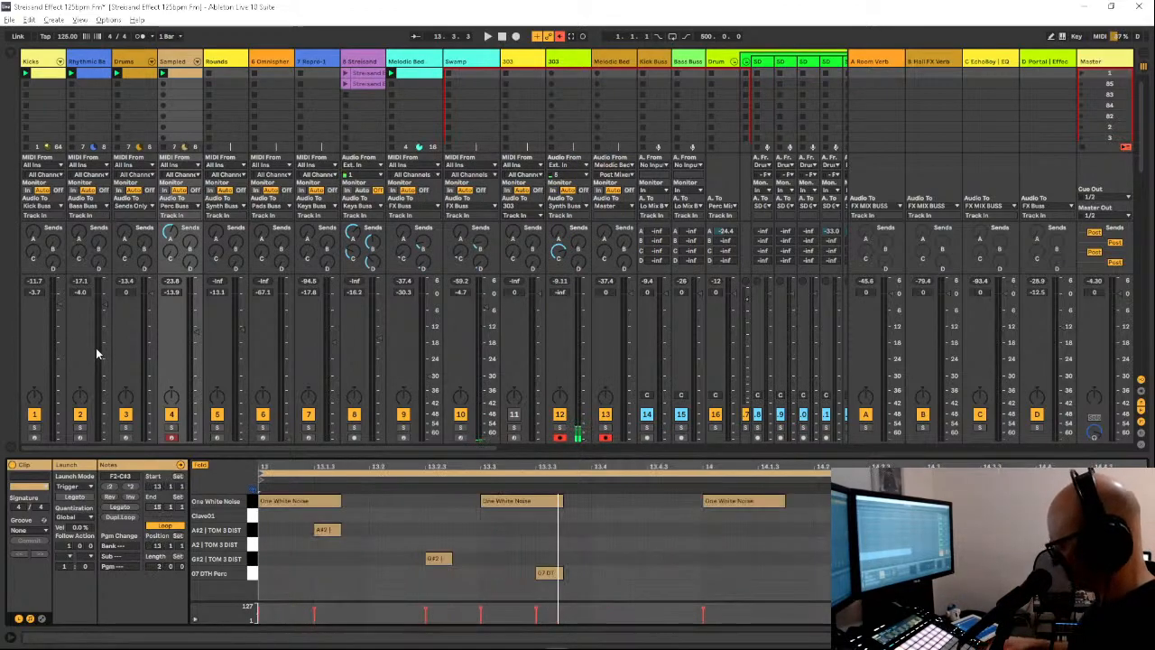
pyautogui.press('space')
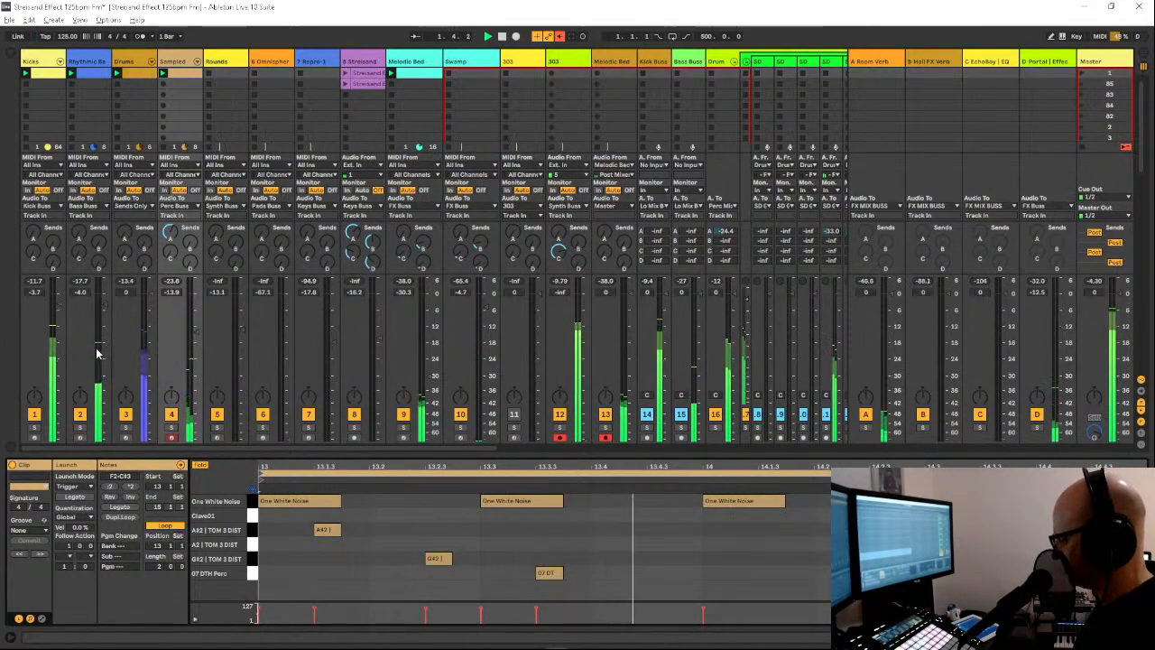
pyautogui.press('space')
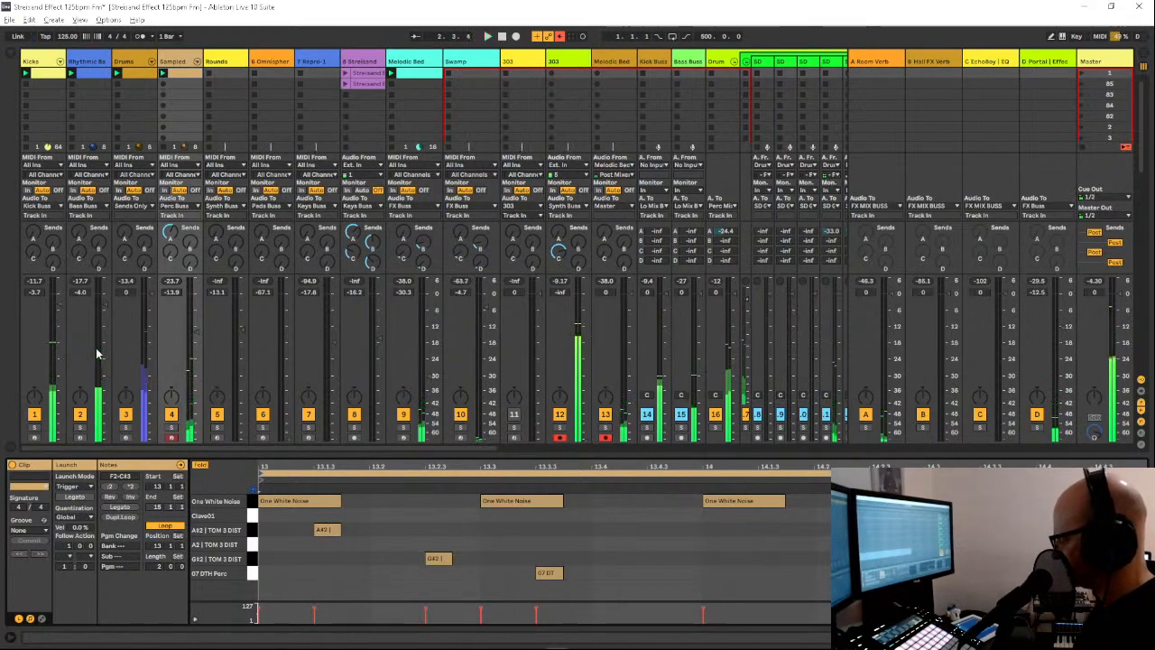
pyautogui.press('Delete')
pyautogui.press('space')
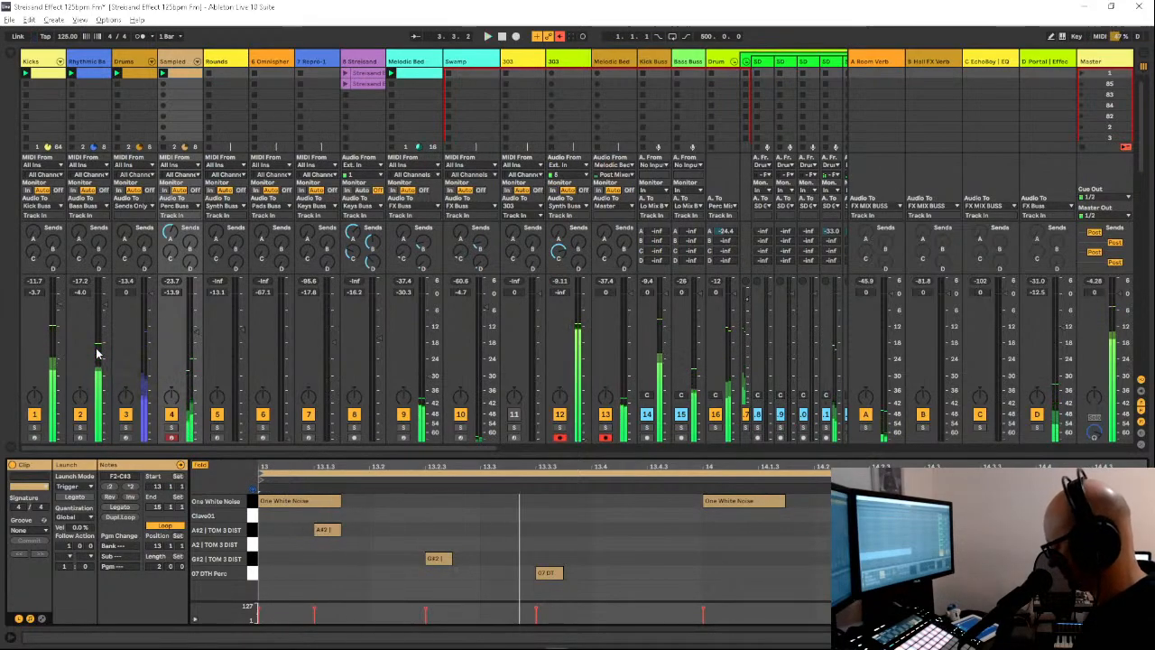
# Step: Extend the Sampled Drums loop to 4 bars, lengthen the white noise note at bar 15, and add another at 15.3
pyautogui.press('space')
pyautogui.hotkey('ctrl', 'd')
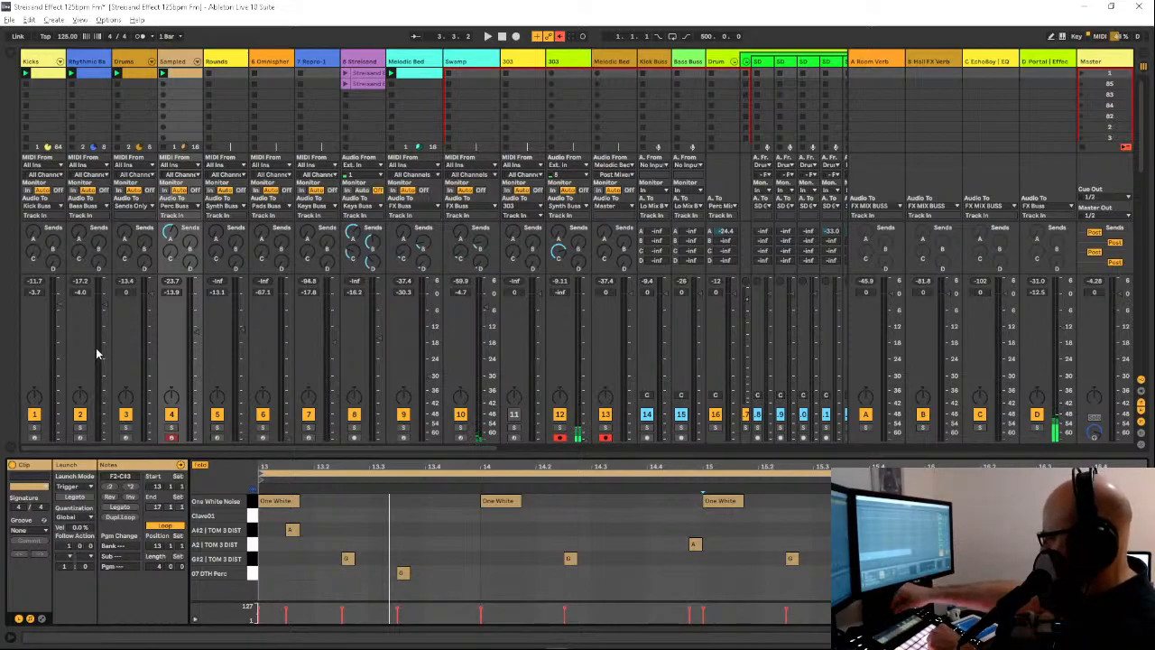
pyautogui.press('space')
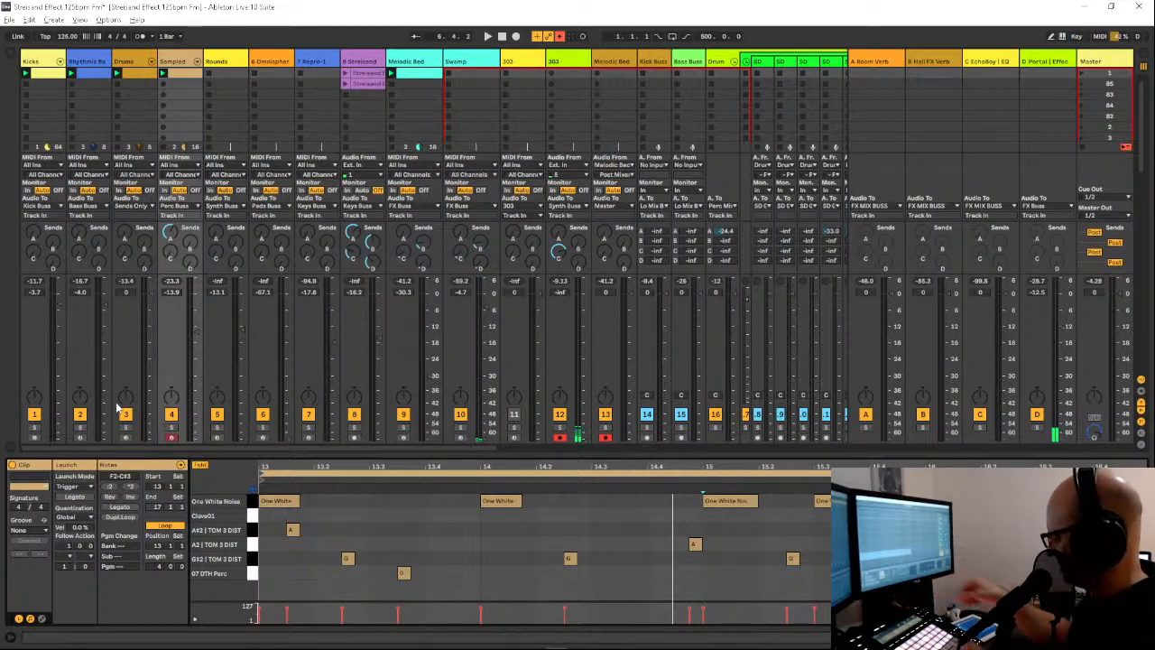
pyautogui.press('space')
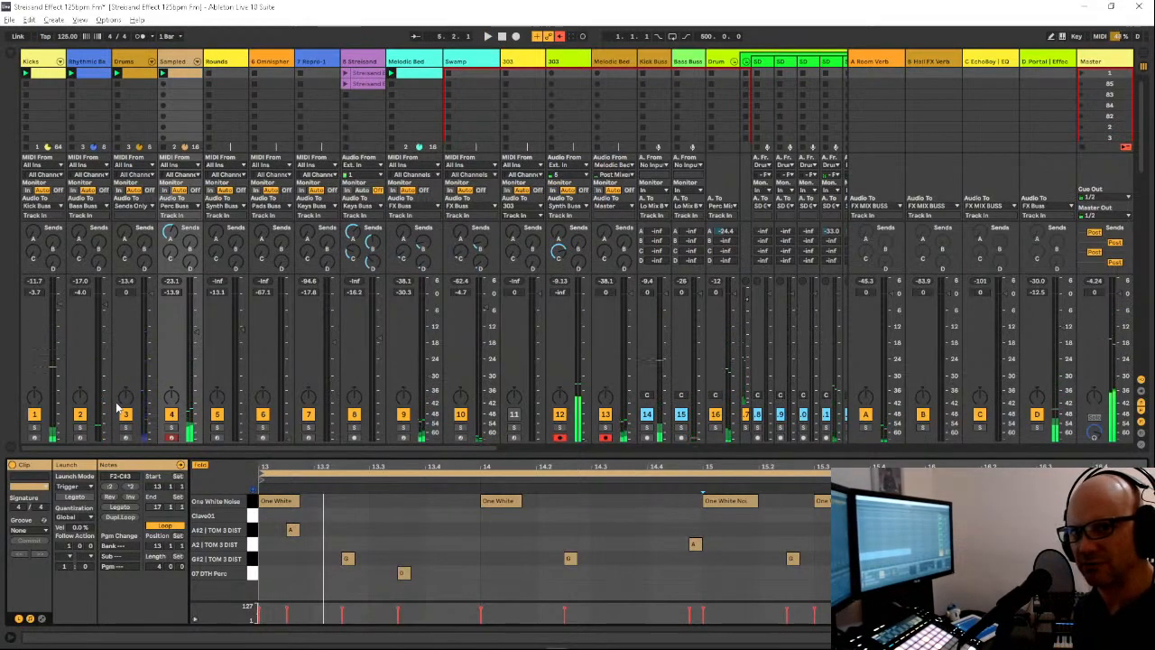
# Step: Unfold the Sampled Drums chains, select the One White Noise chain, and briefly view its FabFilter One plug-in window
pyautogui.click(197, 62)
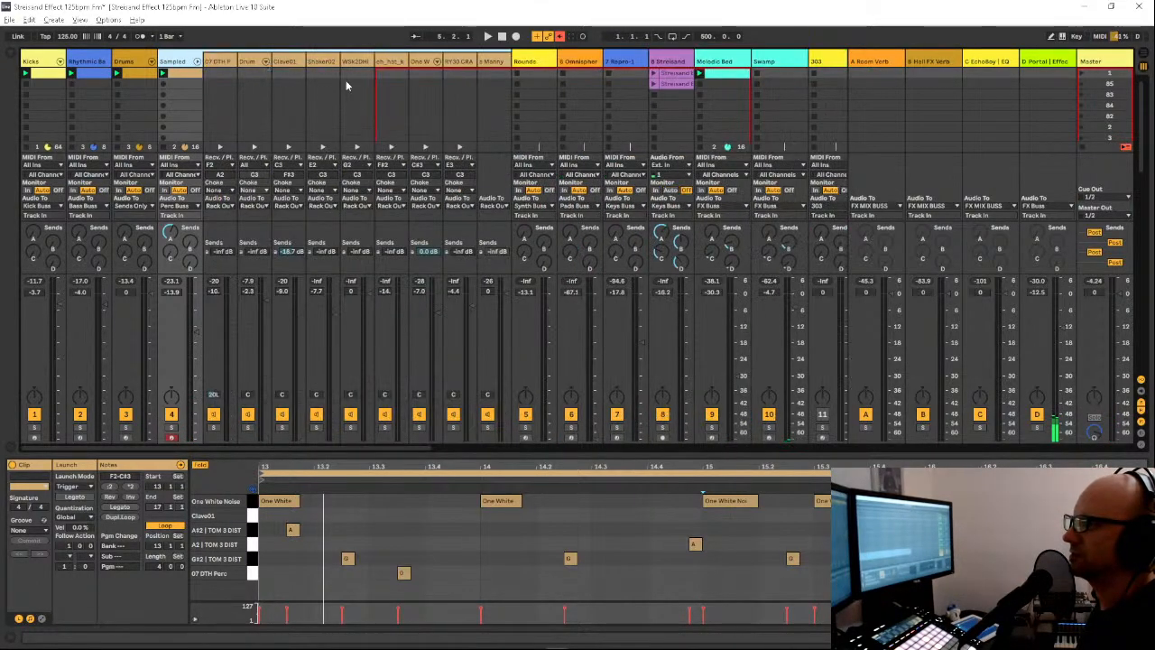
pyautogui.click(416, 65)
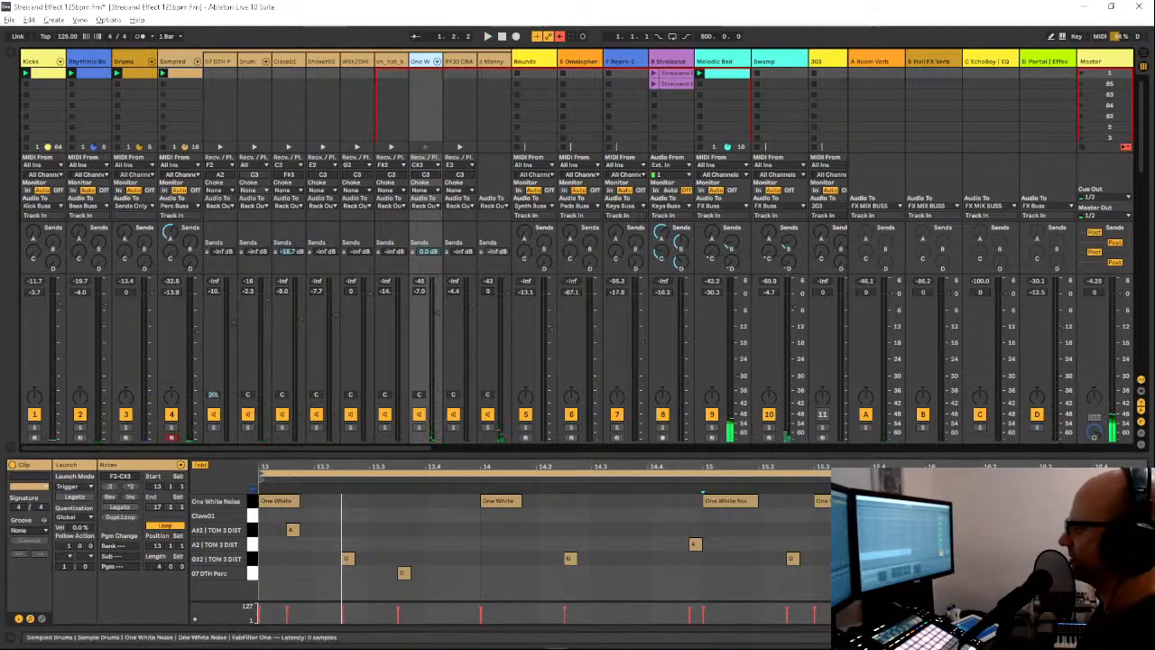
pyautogui.hotkey('ctrl', 'alt', 'p')
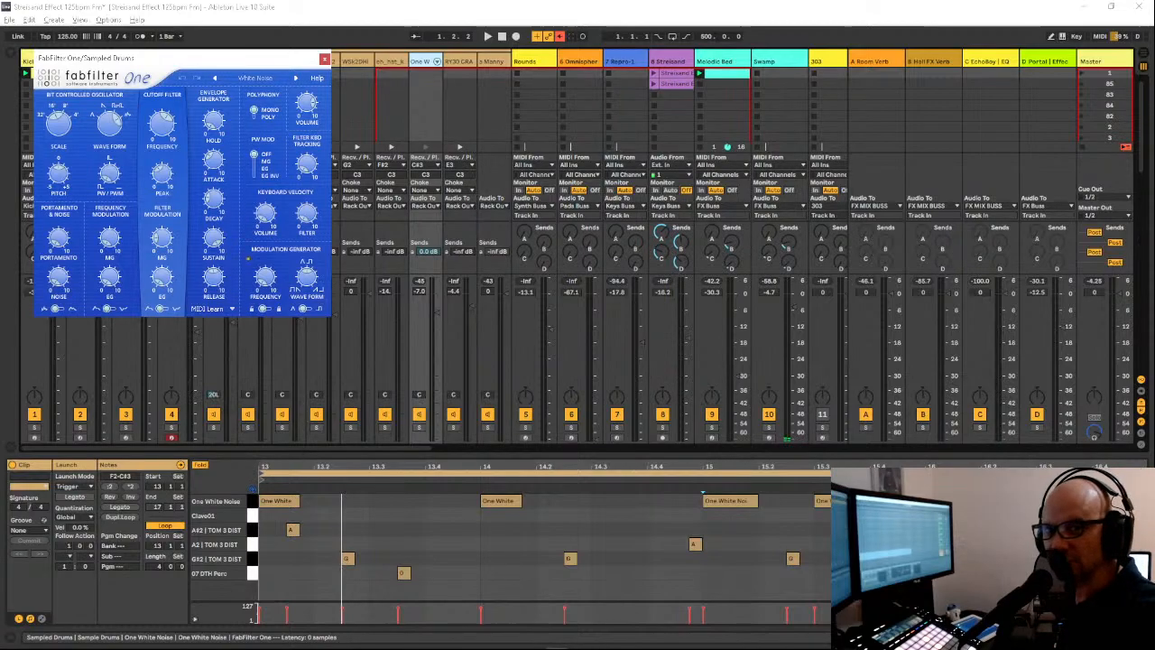
pyautogui.hotkey('ctrl', 'alt', 'p')
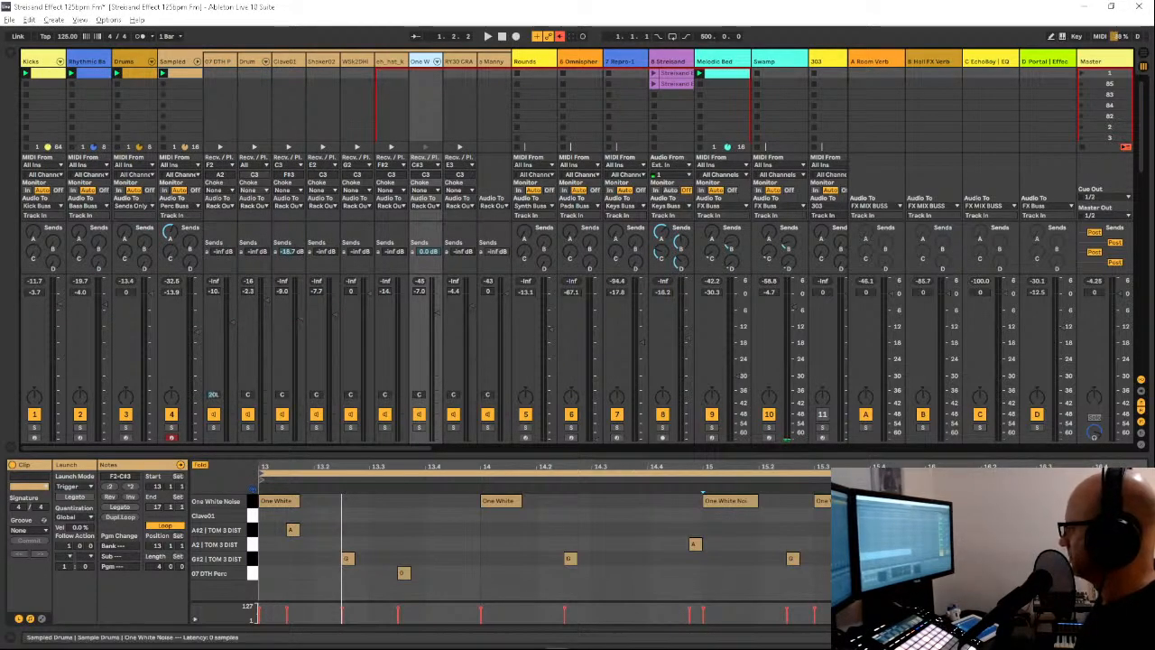
# Step: Check the One White Noise chain's Hysteresis window and locate BigSeq2 in the browser's Creative collection
pyautogui.hotkey('ctrl', 'alt', 'p')
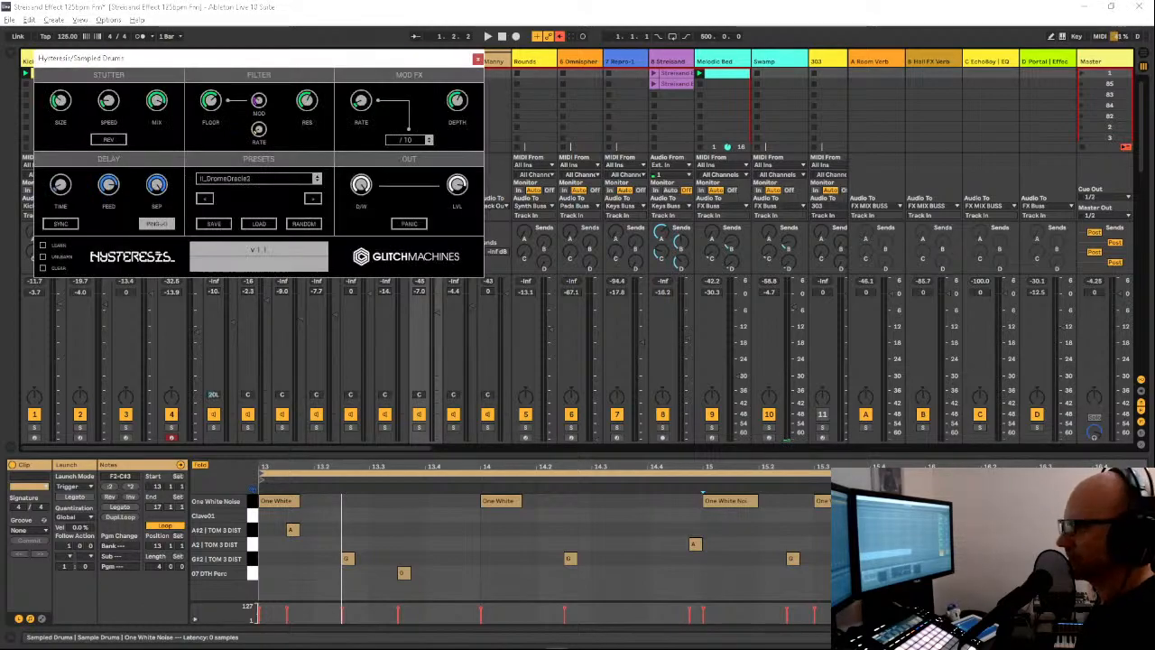
pyautogui.hotkey('ctrl', 'alt', 'p')
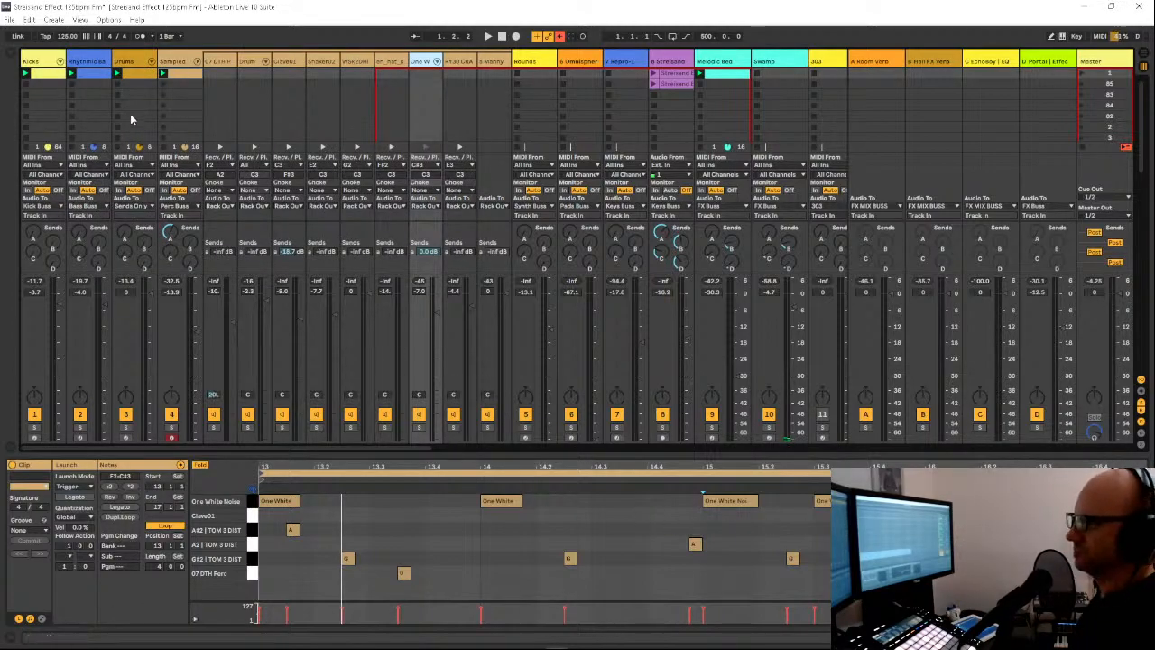
pyautogui.click(9, 51)
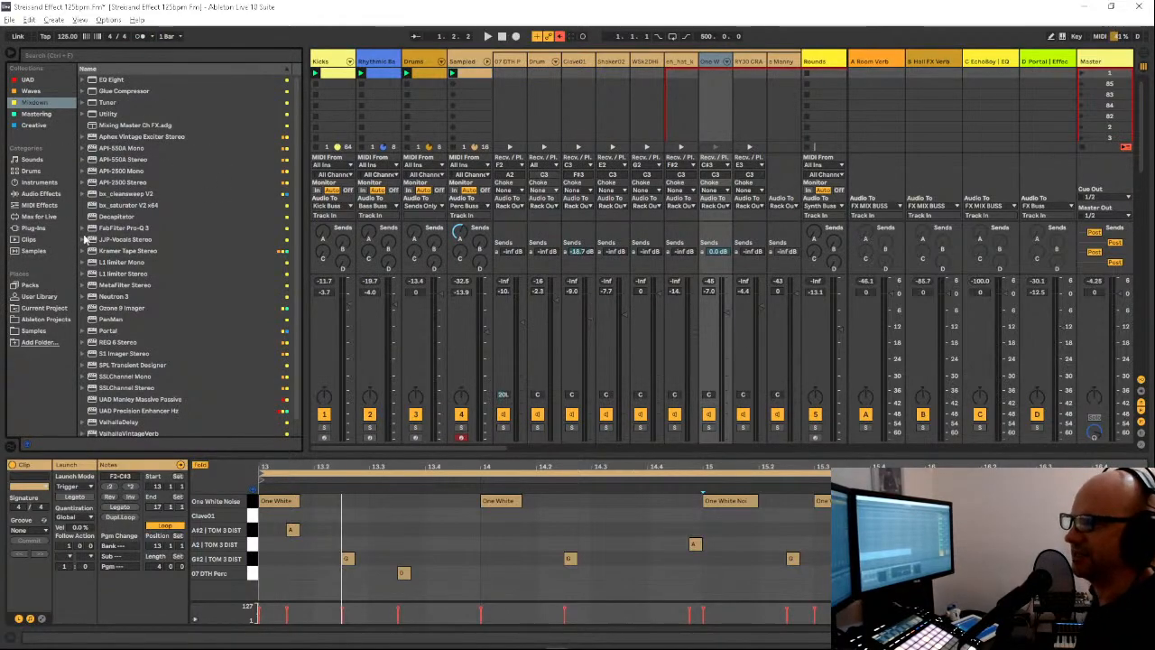
pyautogui.click(34, 228)
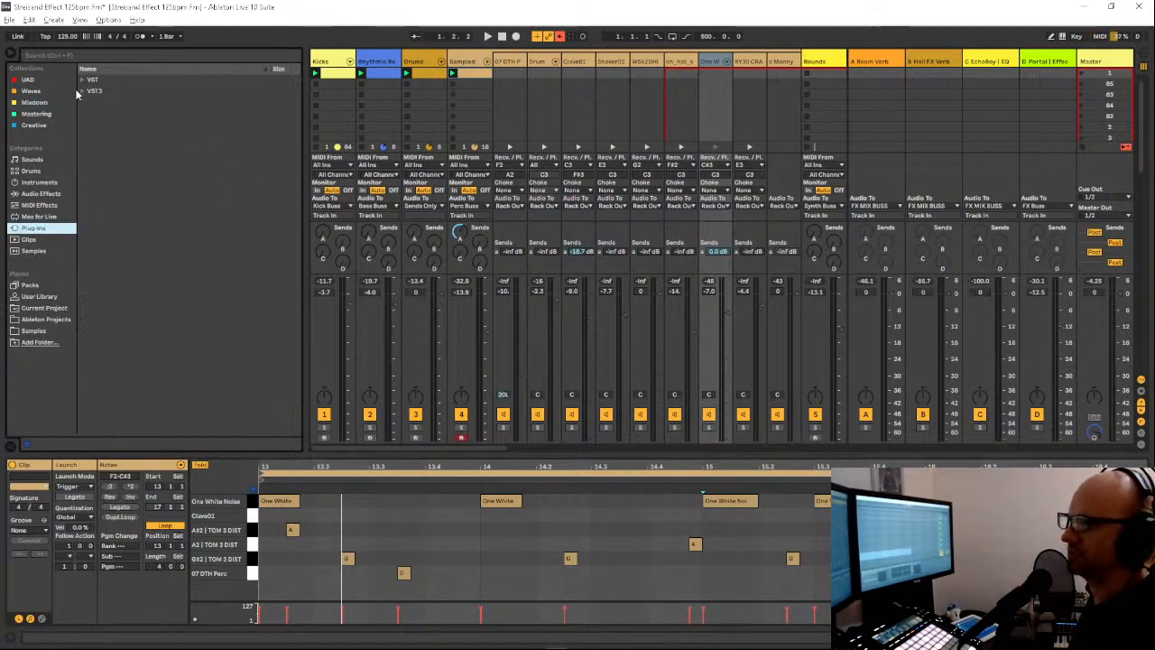
pyautogui.click(32, 125)
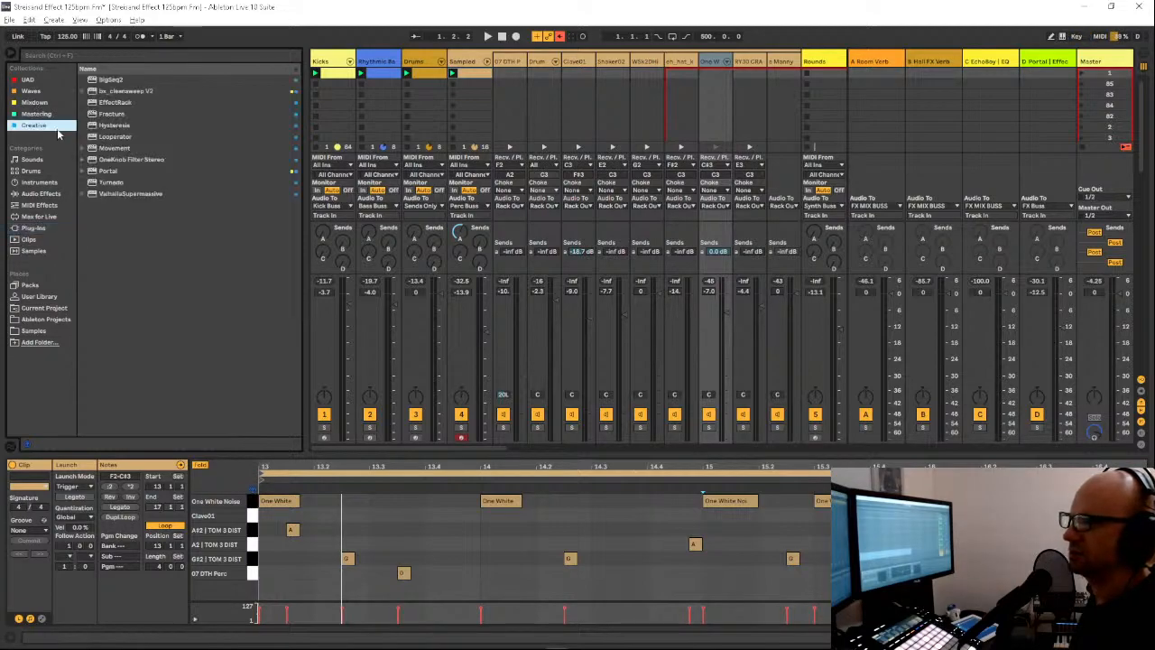
pyautogui.click(106, 80)
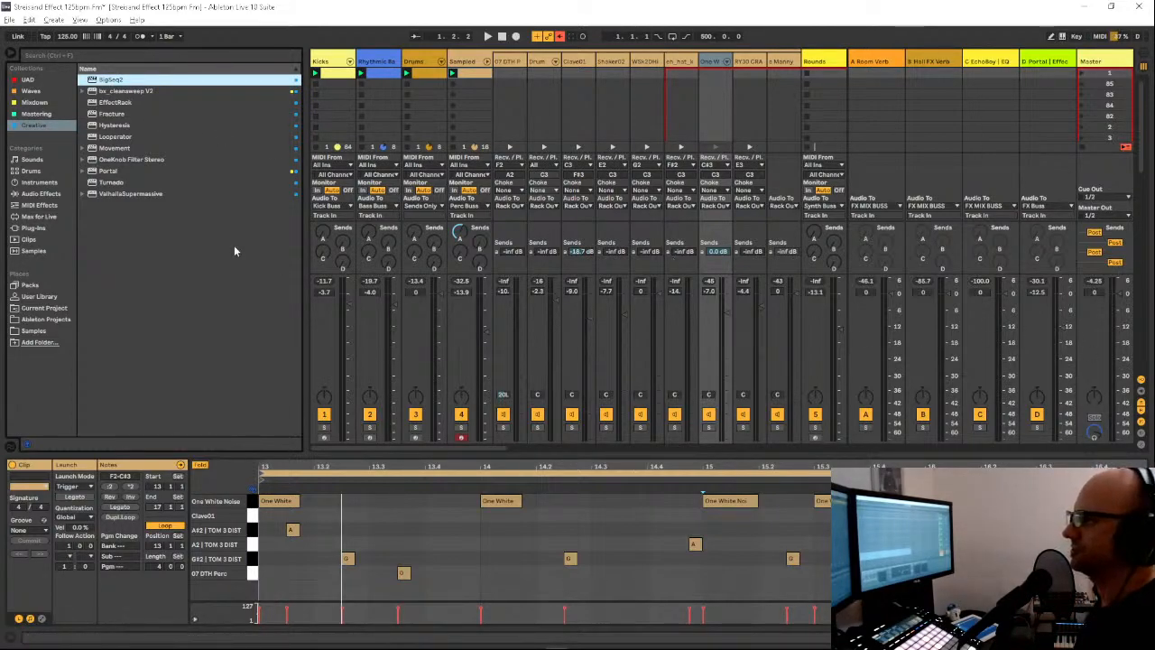
pyautogui.click(9, 55)
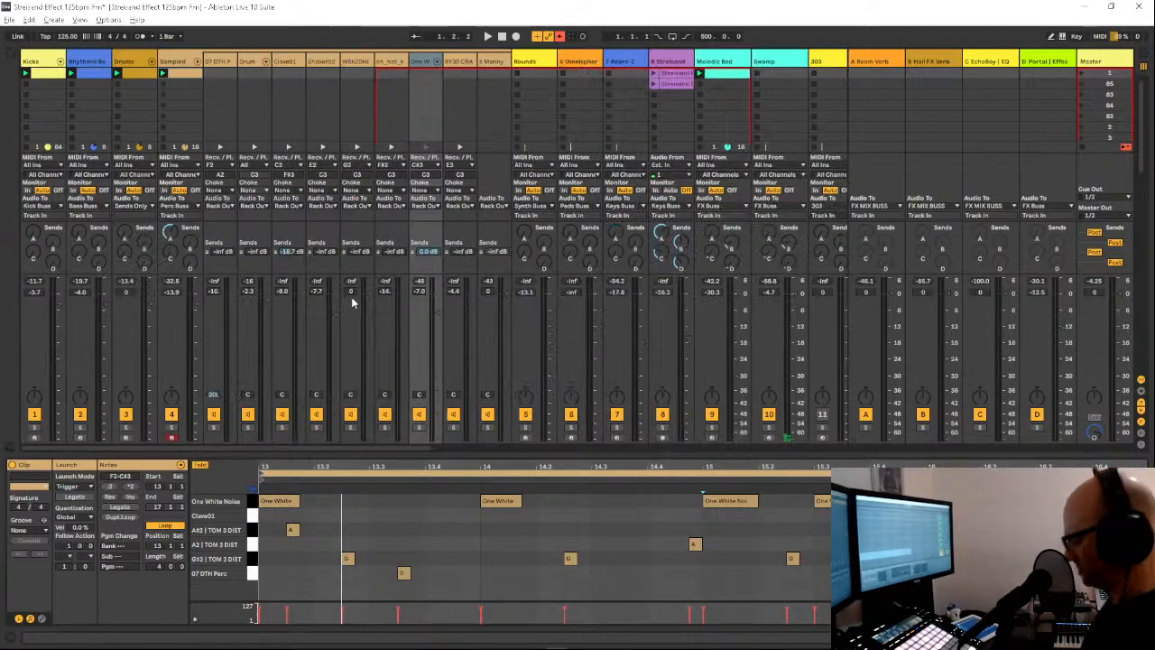
# Step: Load BigSeq2 on the One White Noise chain, show its window, and audition another preset against the groove
pyautogui.press('space')
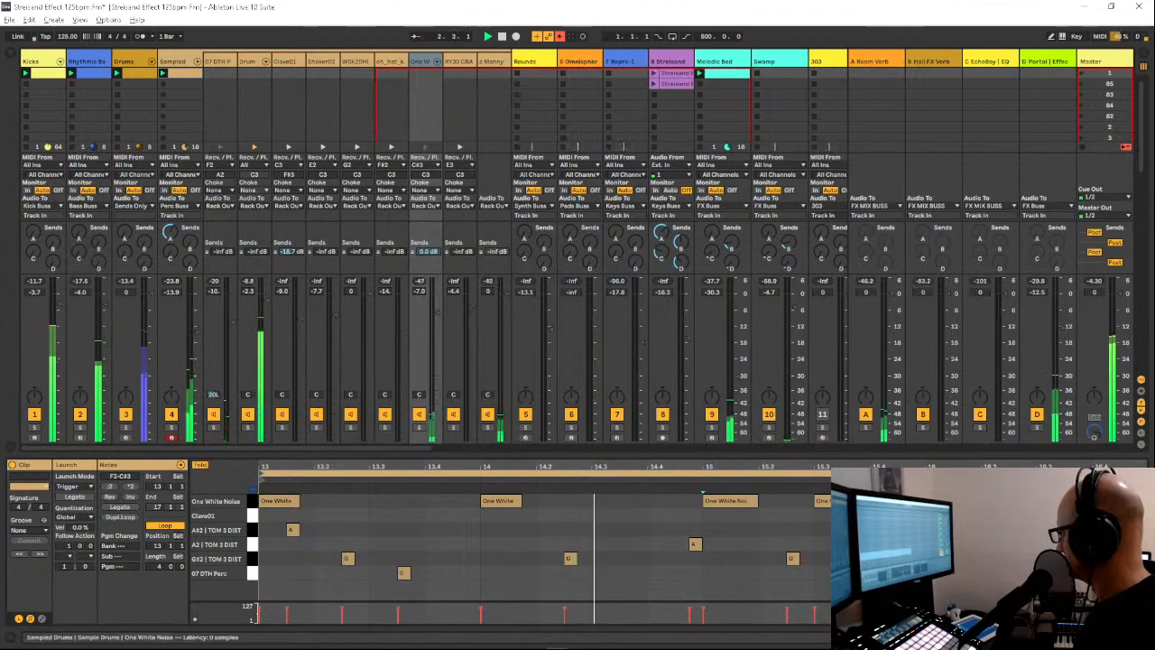
pyautogui.hotkey('ctrl', 'alt', 'p')
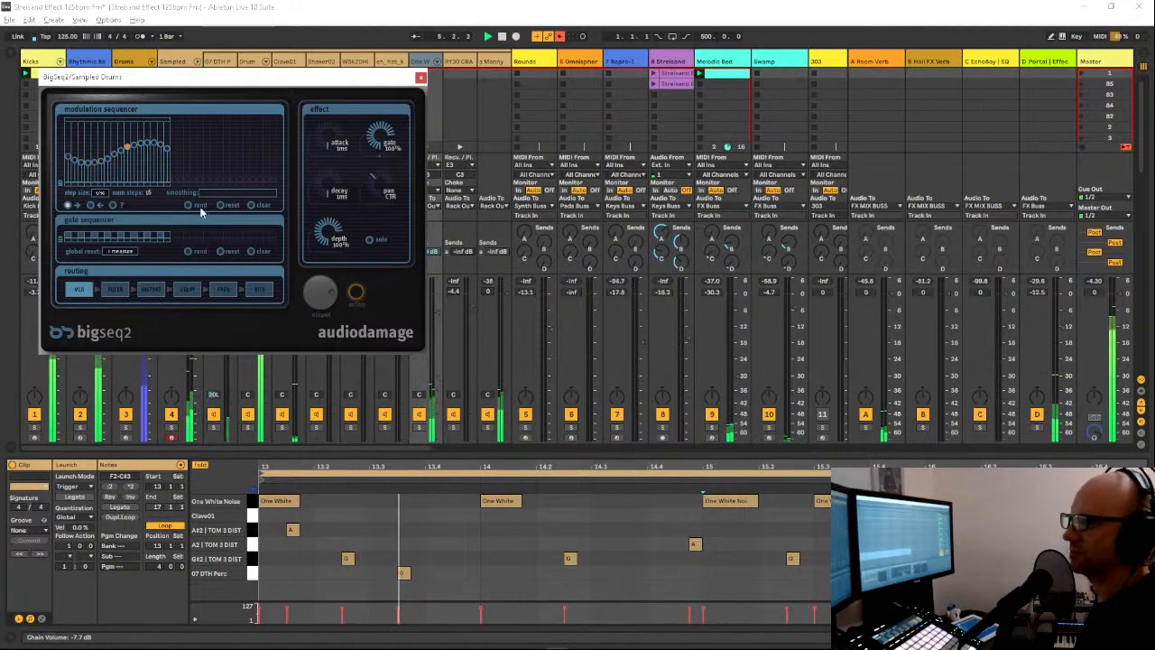
pyautogui.press('space')
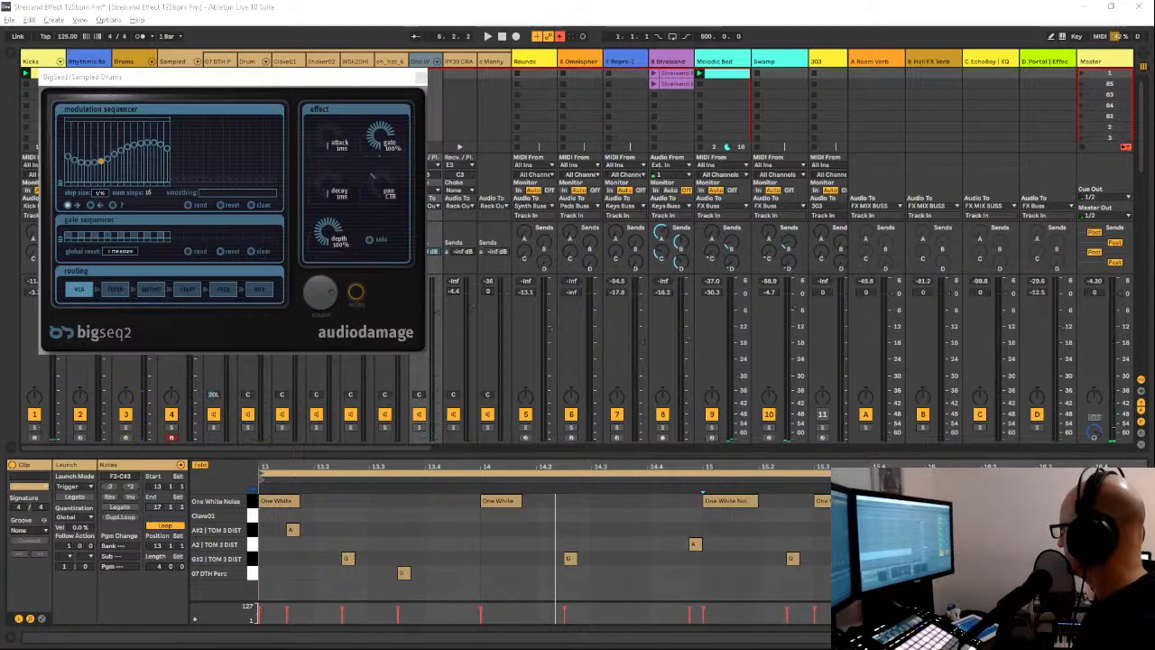
pyautogui.press('space')
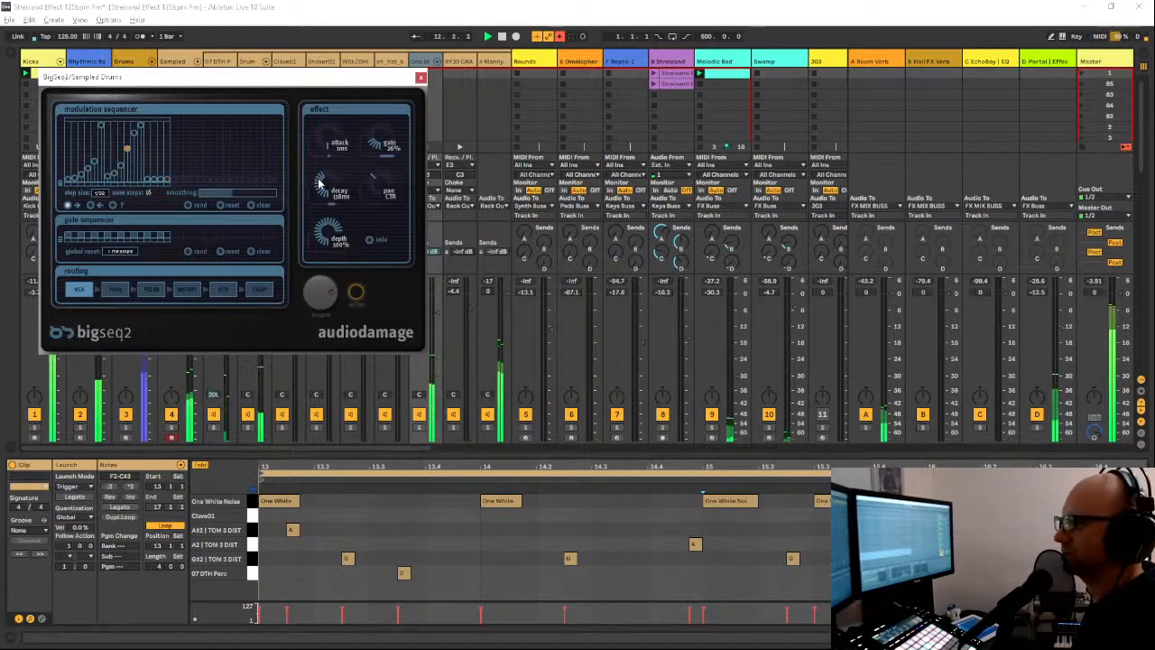
# Step: Set BigSeq2's VCA decay to 105 ms and randomize its modulation and gate sequences during playback
pyautogui.click(188, 205)
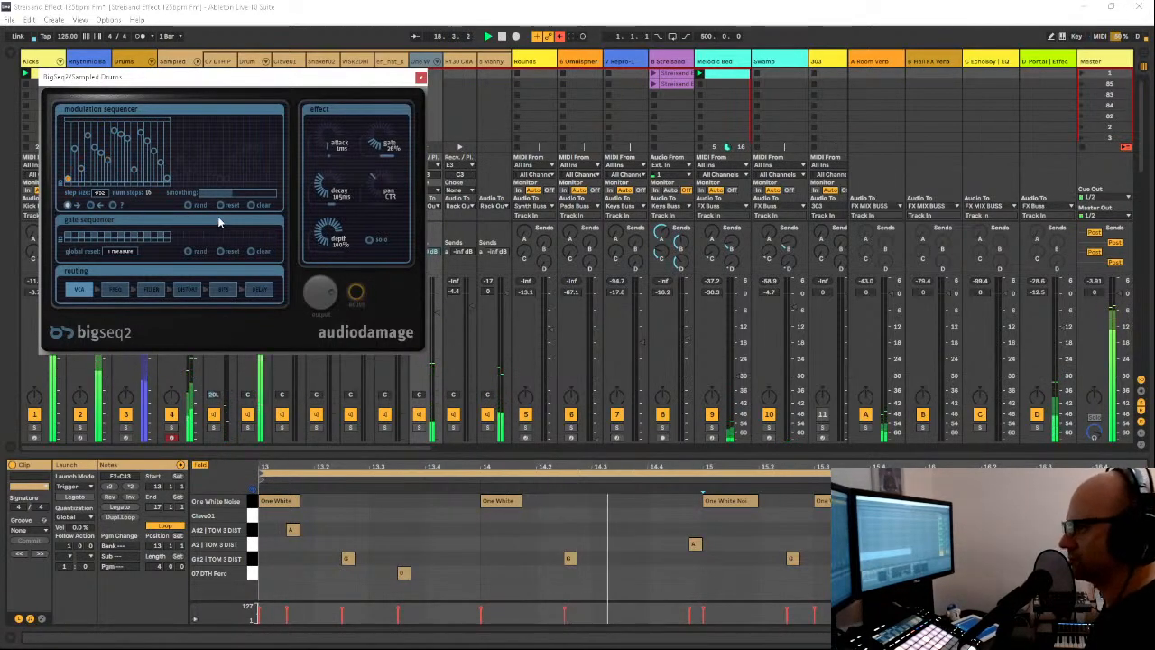
pyautogui.click(188, 205)
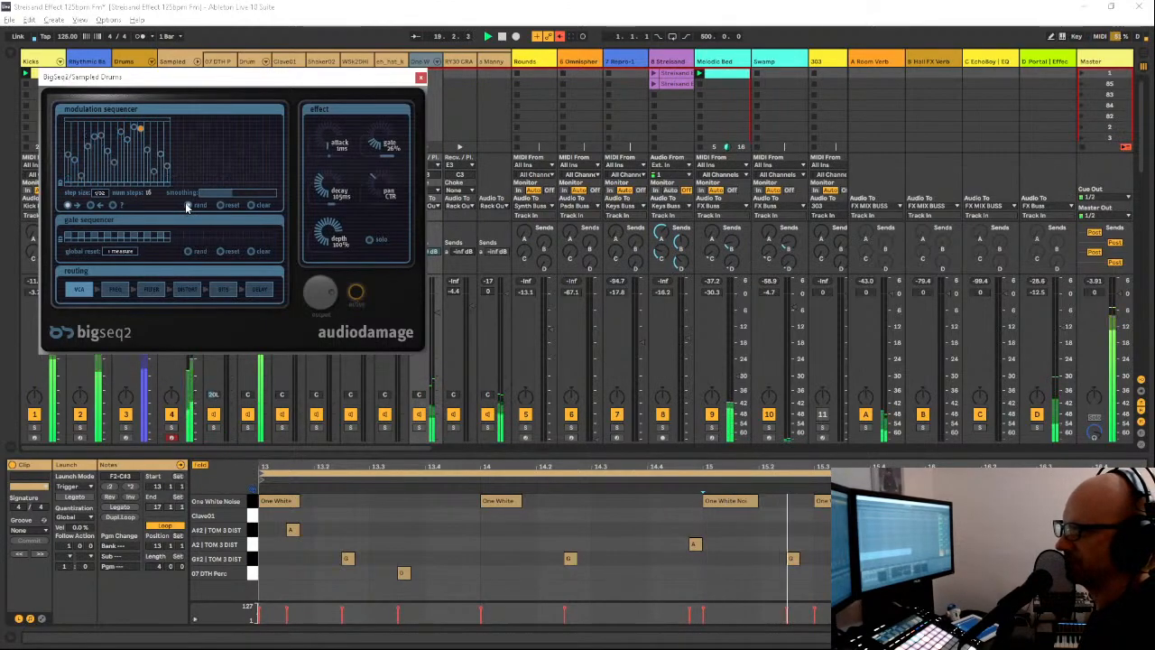
pyautogui.click(190, 253)
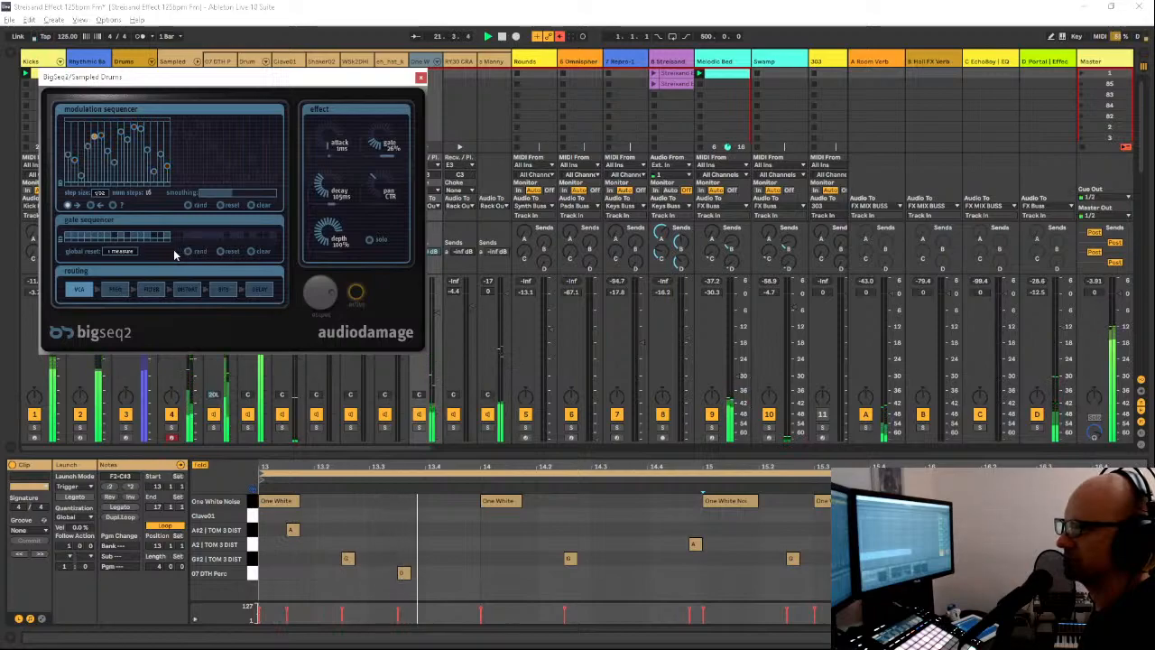
# Step: Try other global reset settings in BigSeq2, including off, and return it to 1 measure
pyautogui.click(119, 252)
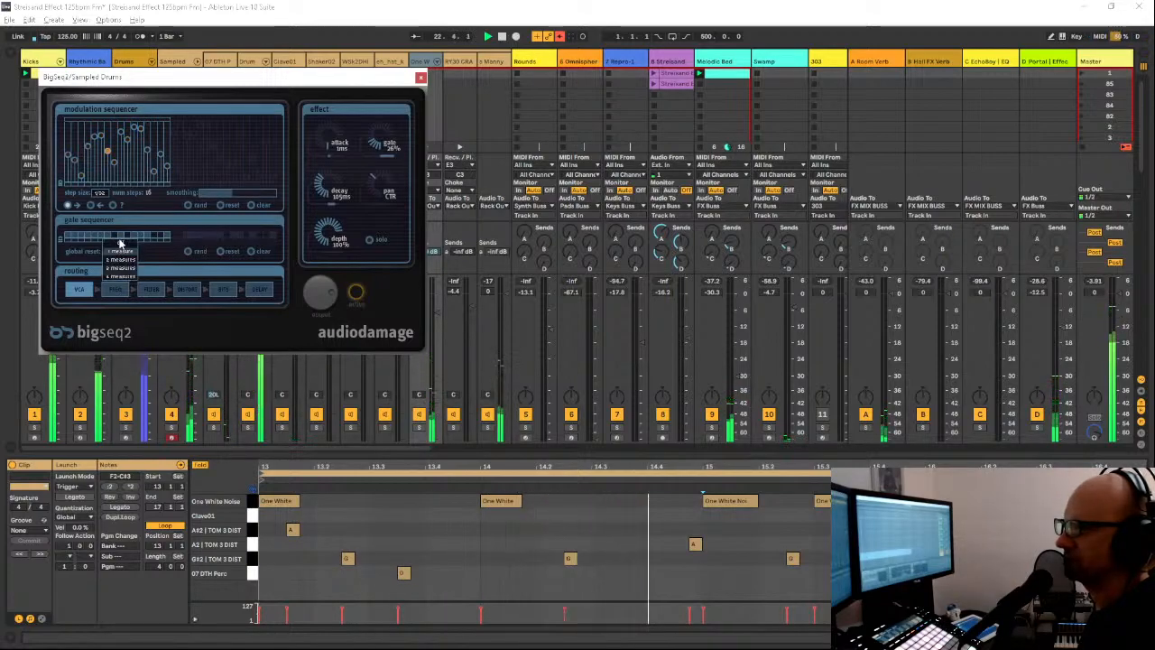
pyautogui.click(120, 243)
pyautogui.click(119, 253)
pyautogui.click(118, 254)
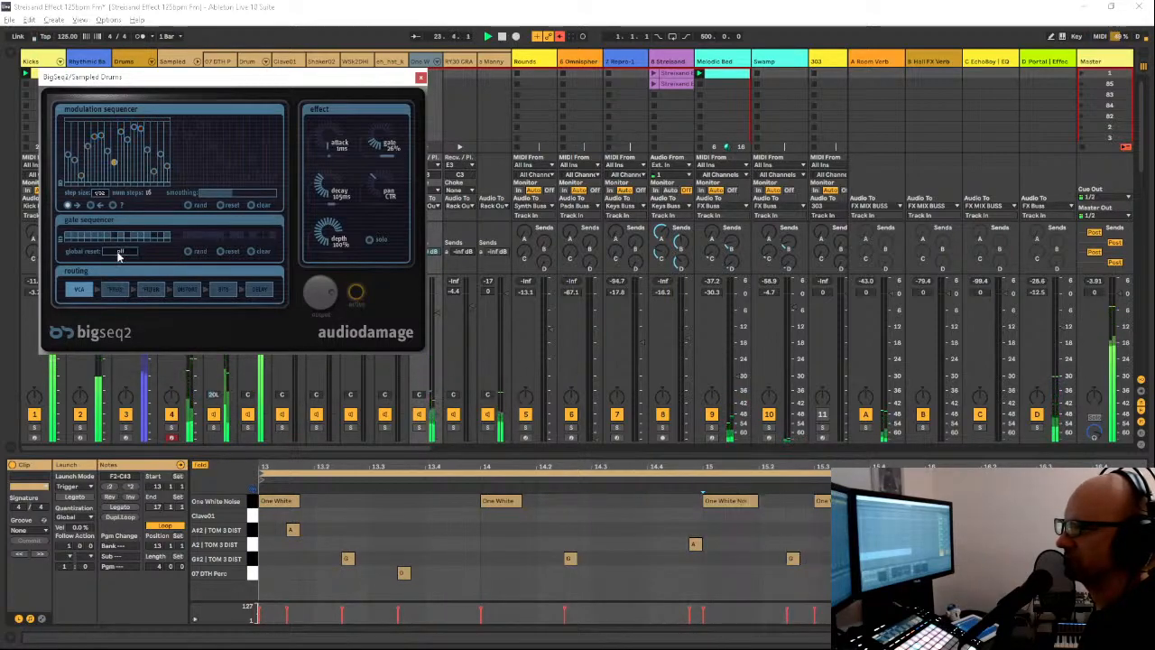
pyautogui.click(119, 254)
pyautogui.click(122, 269)
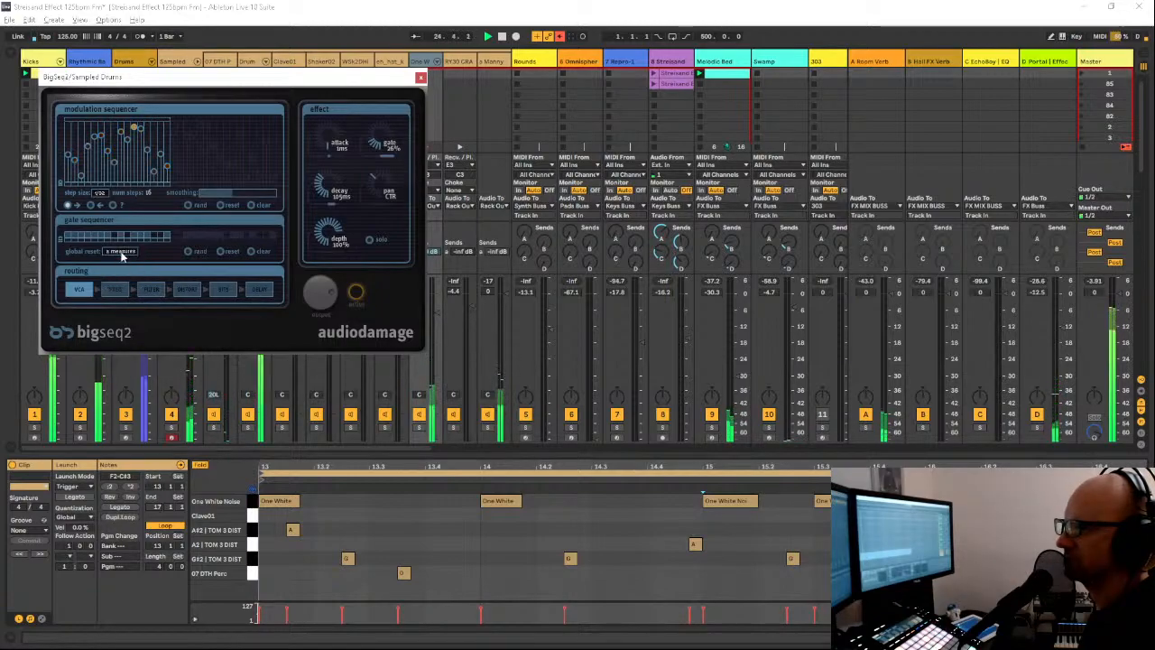
pyautogui.click(119, 253)
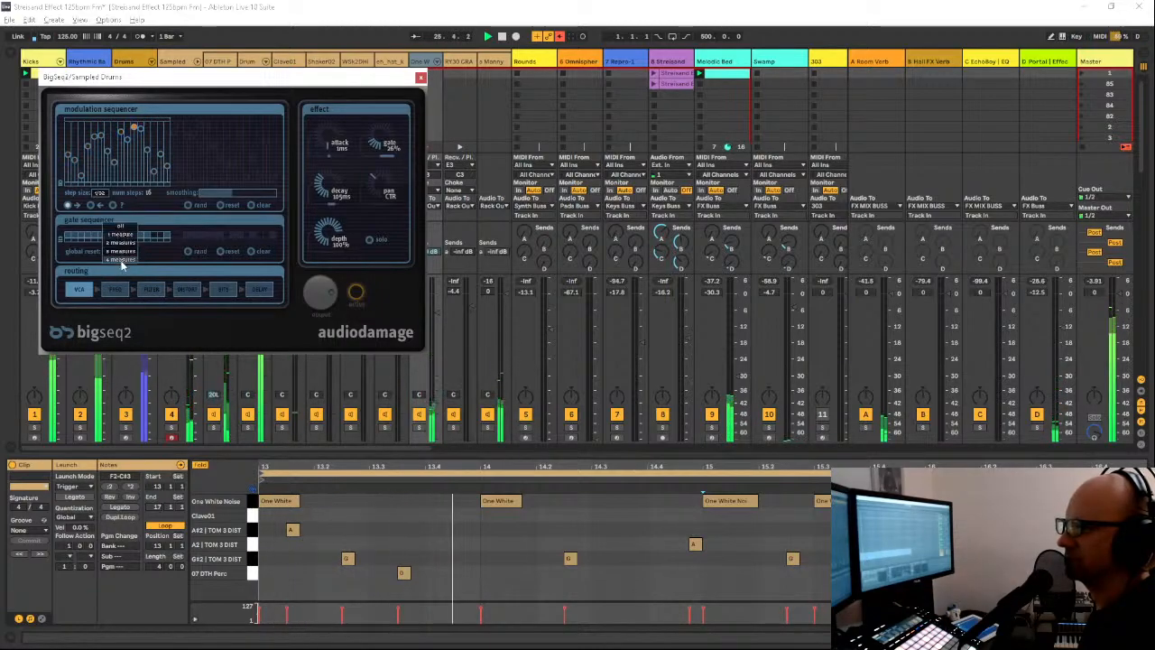
pyautogui.click(120, 235)
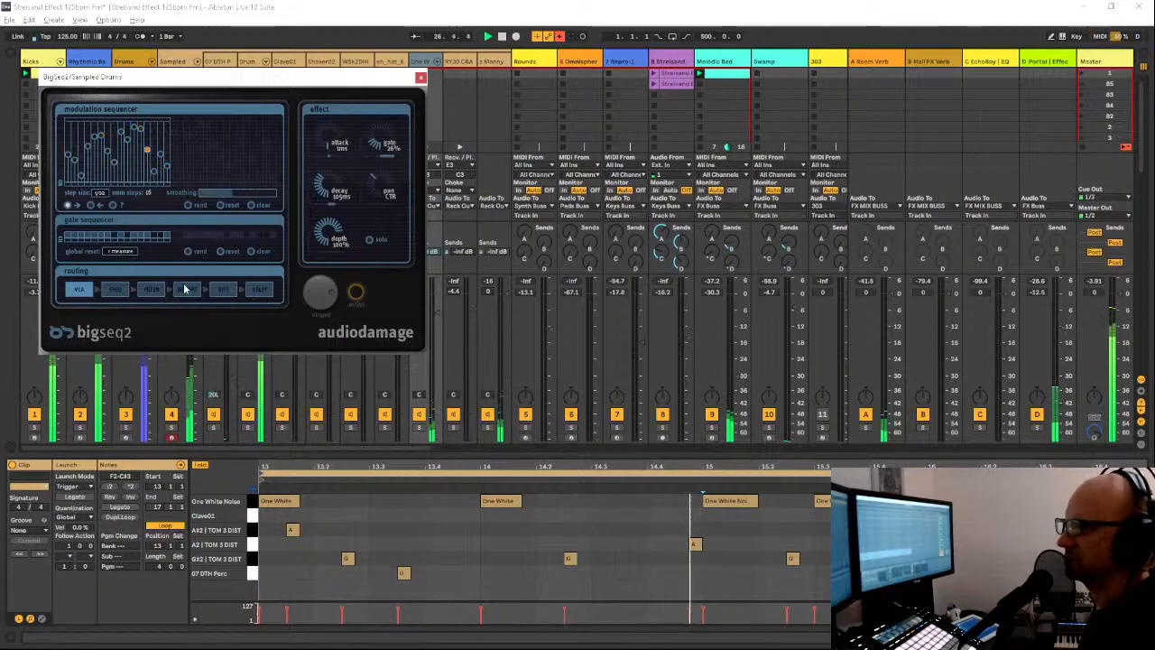
# Step: Raise BigSeq2's frequency shifter feedback to 49% and go through its filter and distortion stages
pyautogui.click(115, 289)
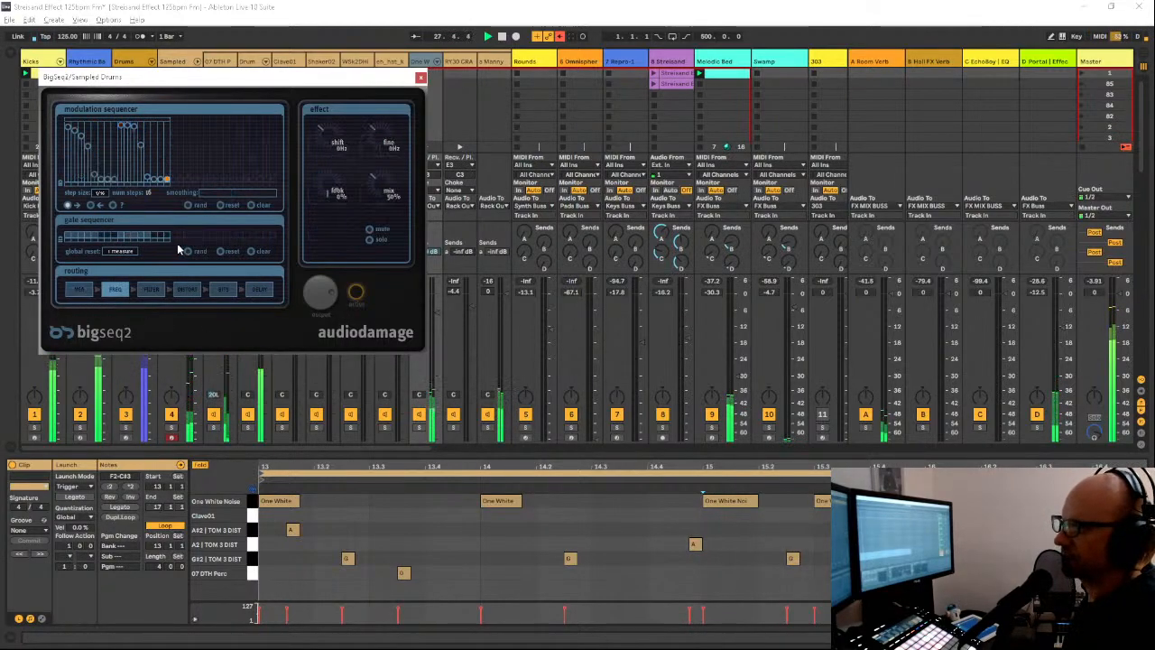
pyautogui.moveTo(323, 192); pyautogui.dragTo(316, 139)
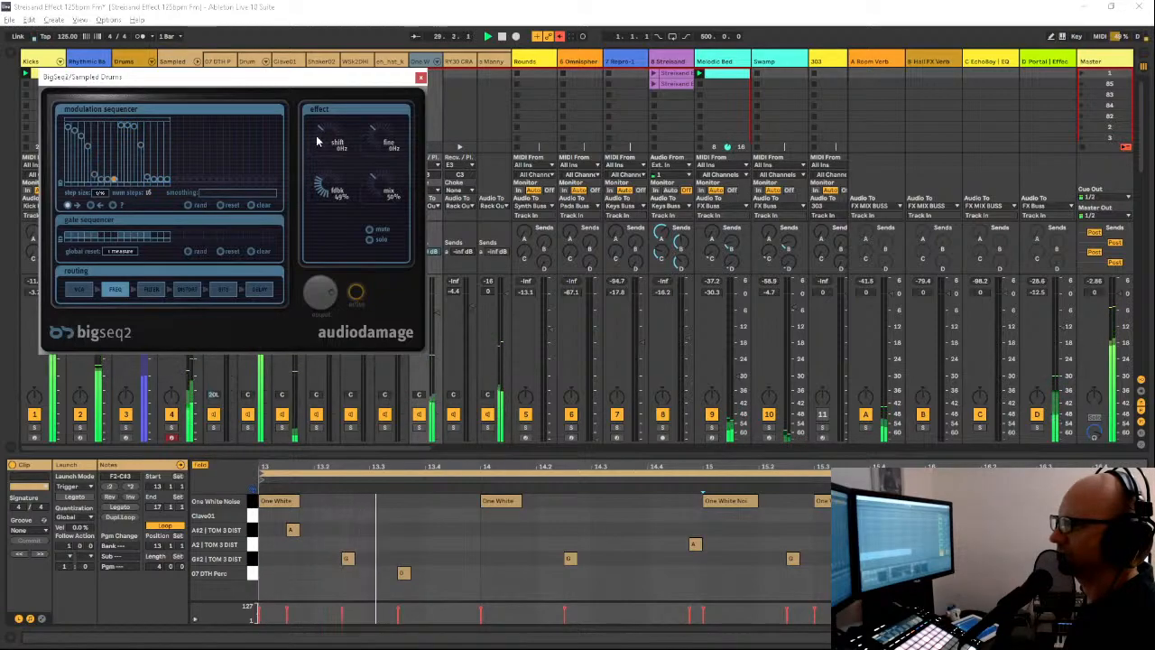
pyautogui.click(150, 289)
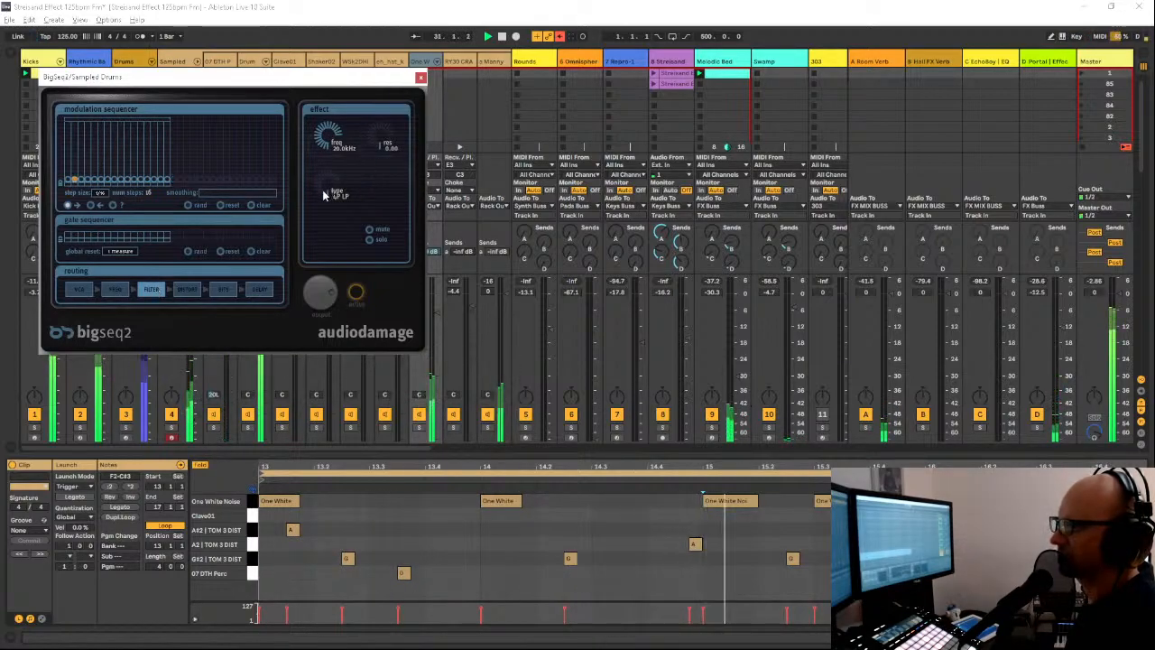
pyautogui.click(186, 289)
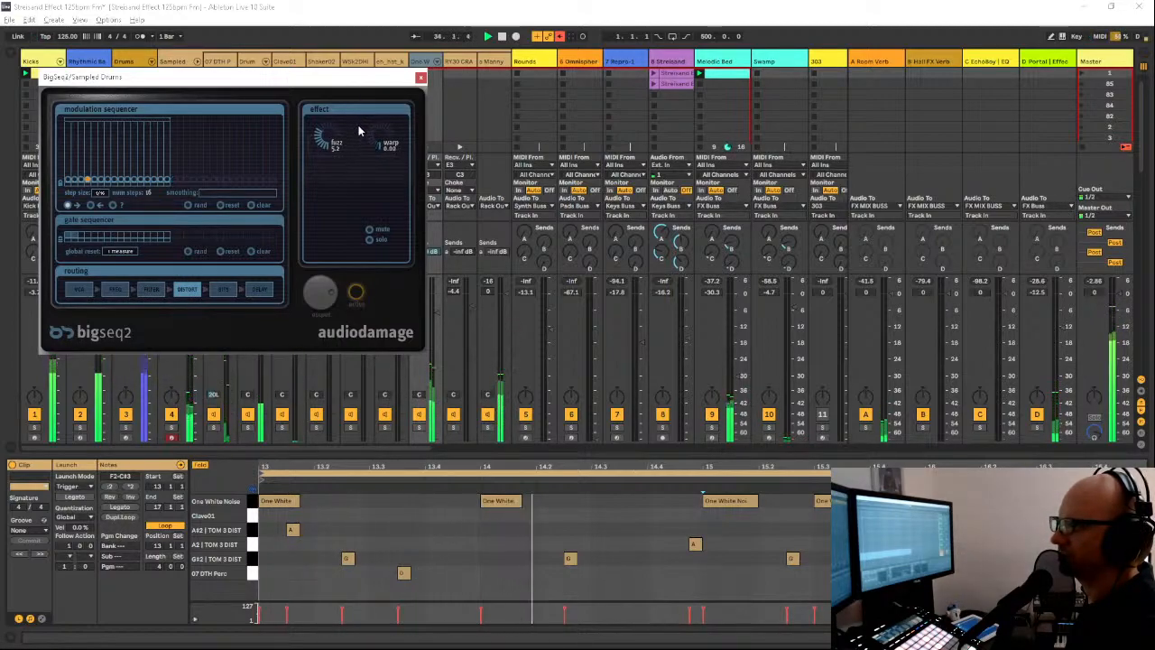
# Step: Switch BigSeq2's delay stage from flange to delay with 1/16T time and 42% feedback, and return to the VCA stage
pyautogui.click(259, 288)
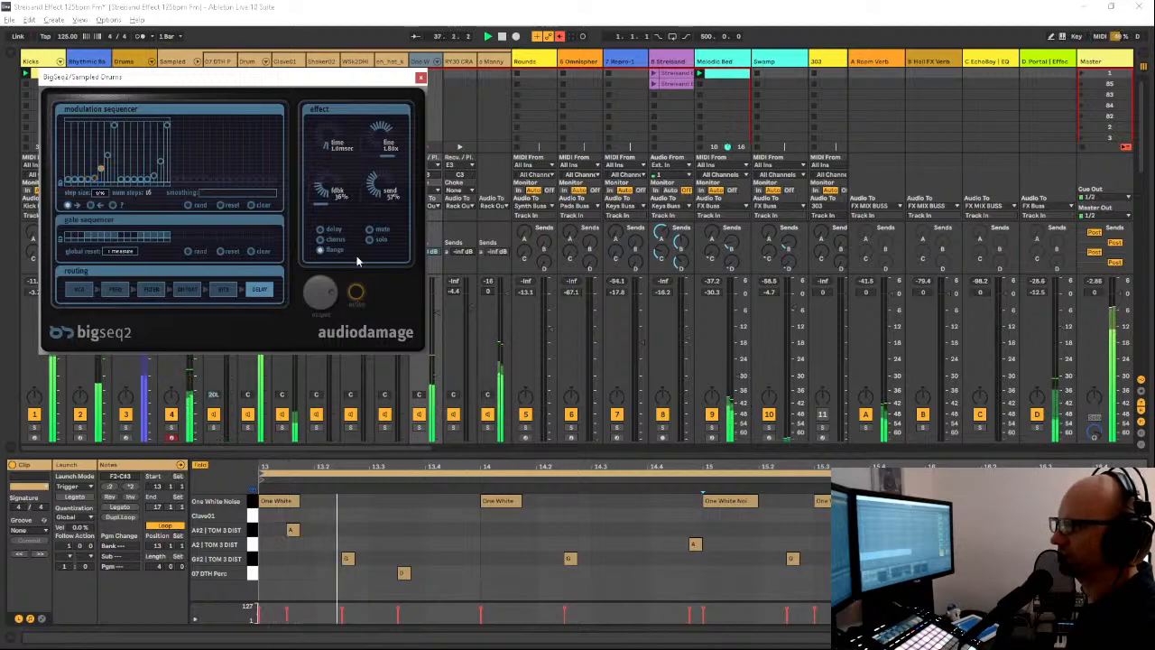
pyautogui.click(319, 229)
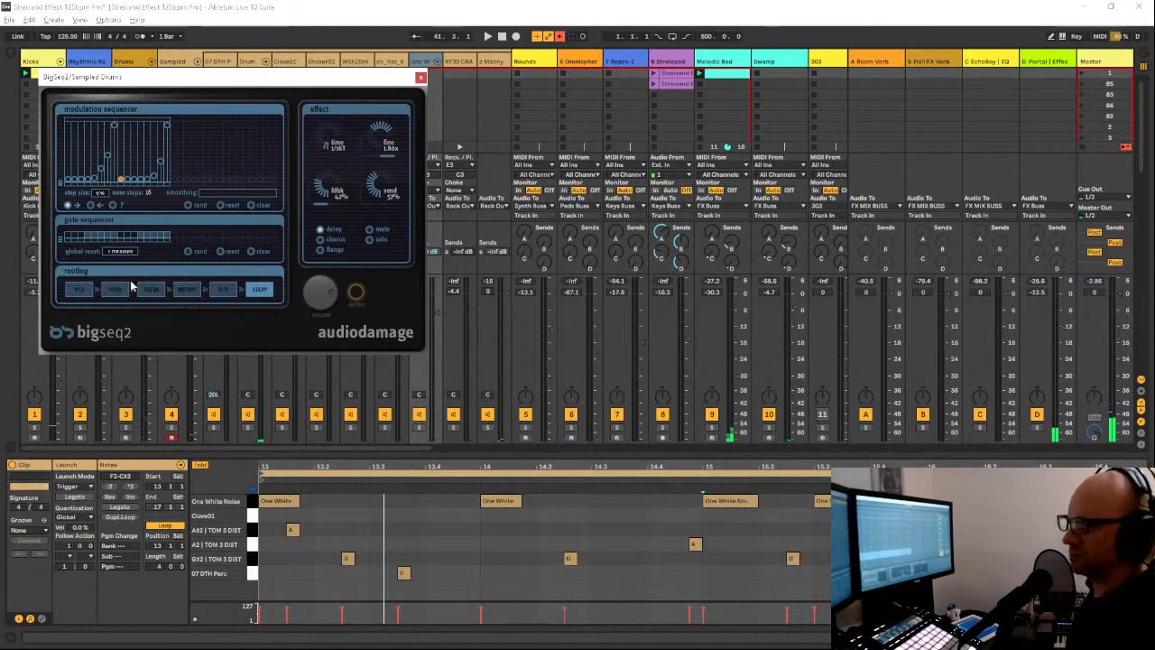
pyautogui.click(85, 290)
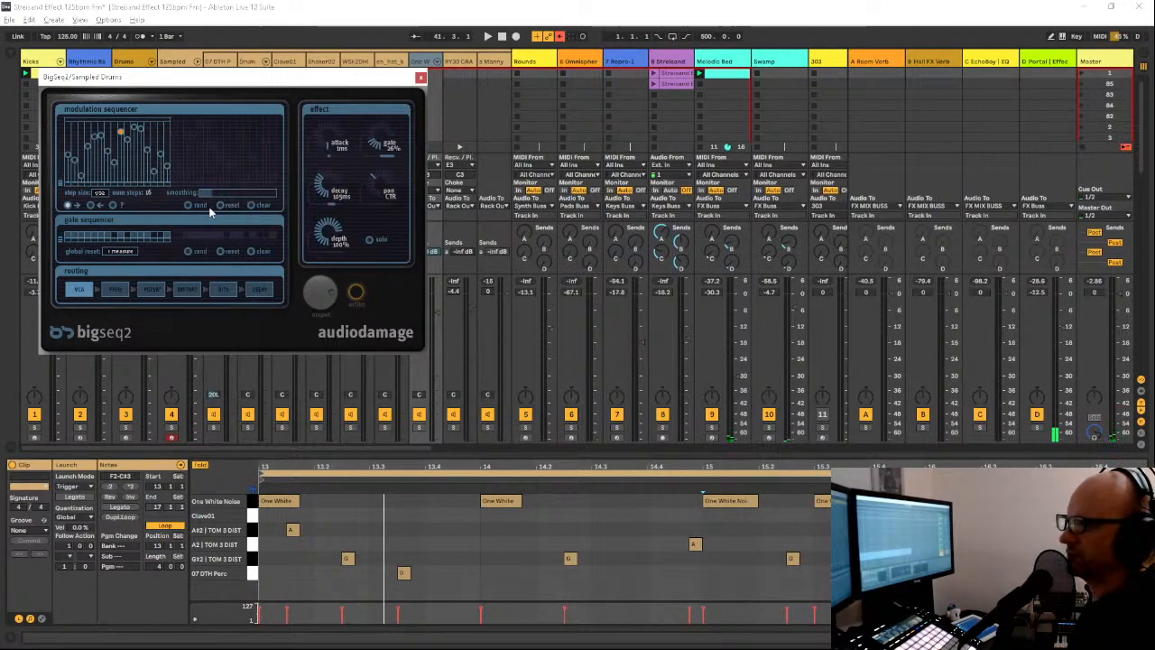
# Step: Audition a new BigSeq2 preset with the groove, close its window, and set the One White Noise chain's volume to -5.1 dB
pyautogui.press('space')
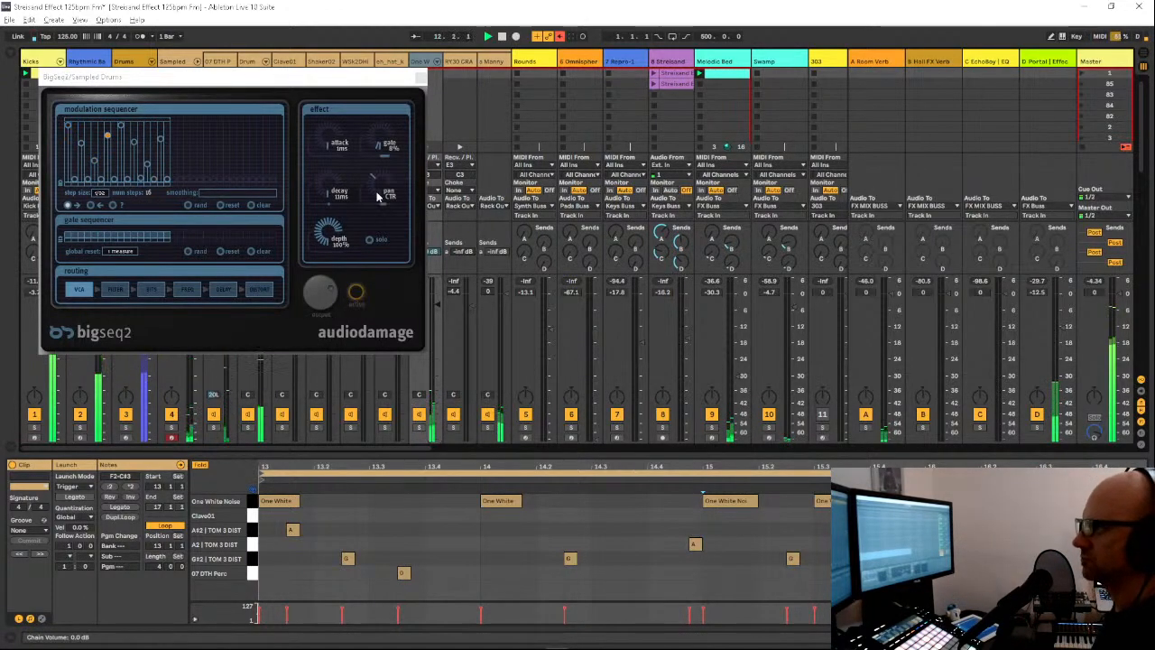
pyautogui.click(420, 80)
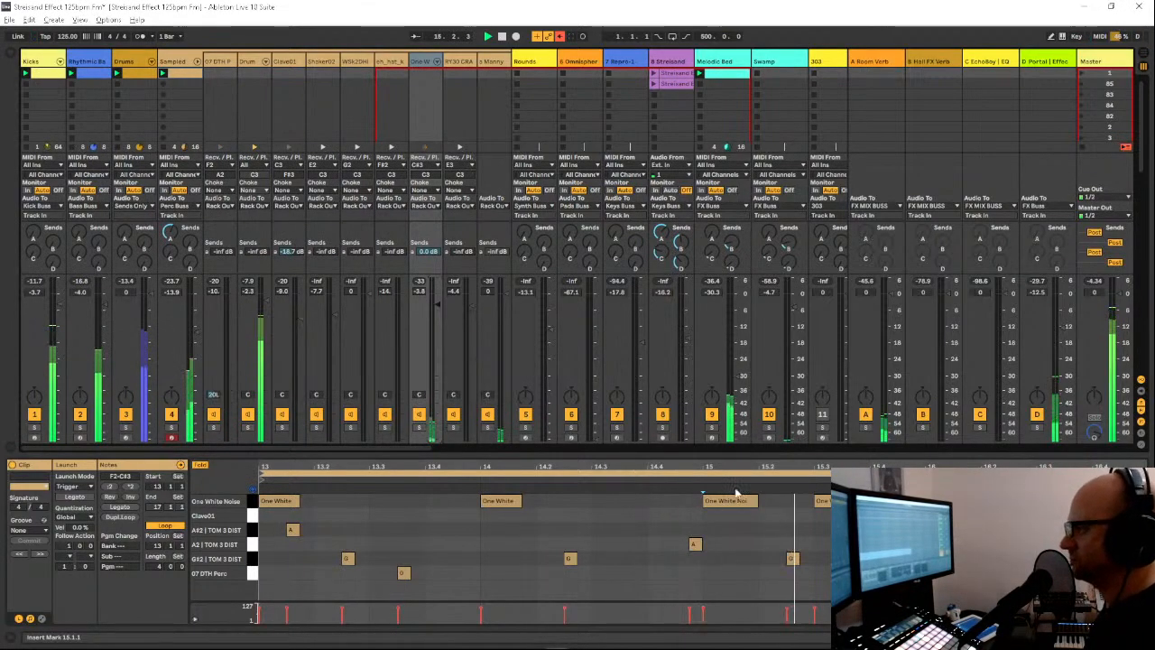
pyautogui.press('space')
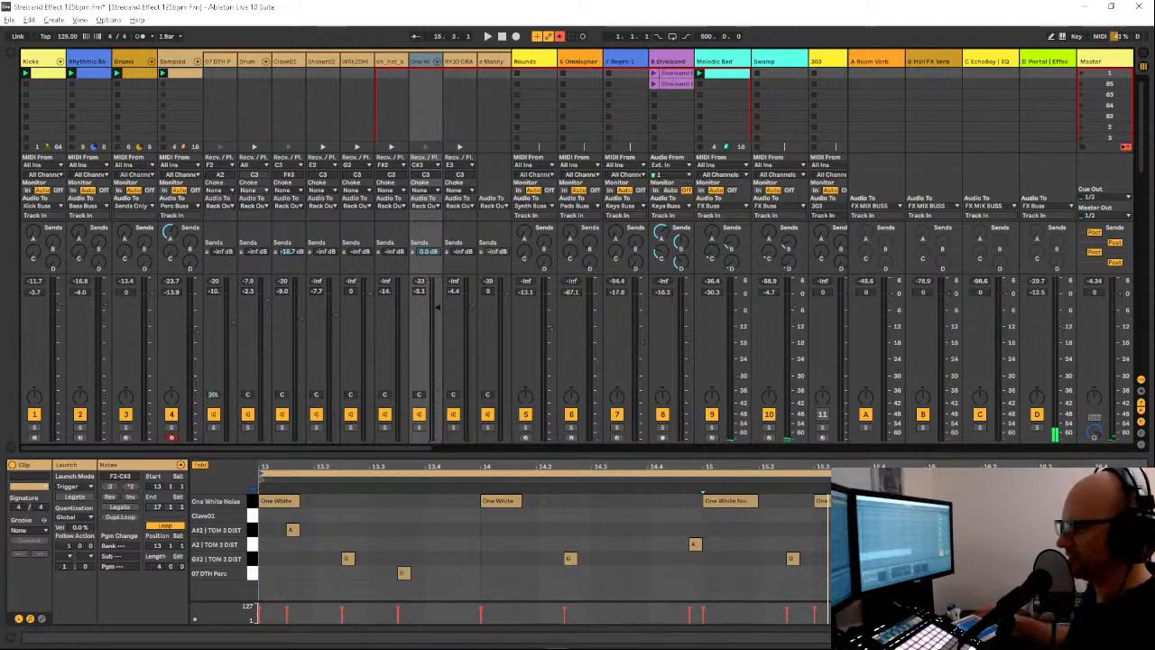
# Step: Set the Sampled Drums loop to 16 bars starting at bar 1 and play the full groove
pyautogui.press('space')
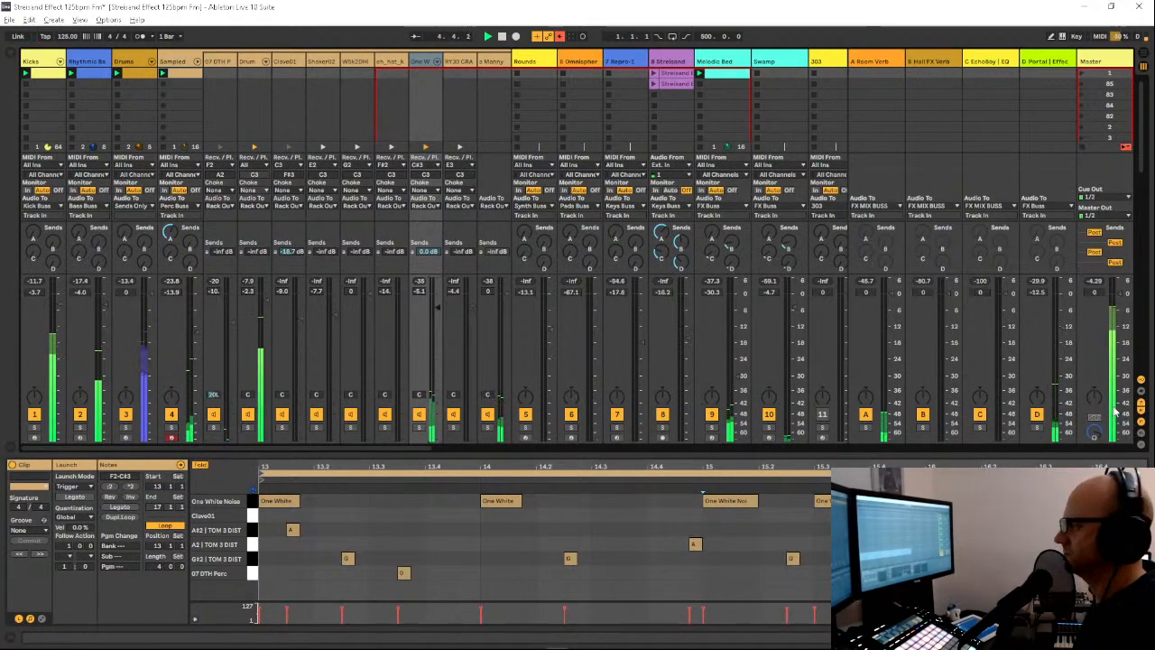
pyautogui.press('space')
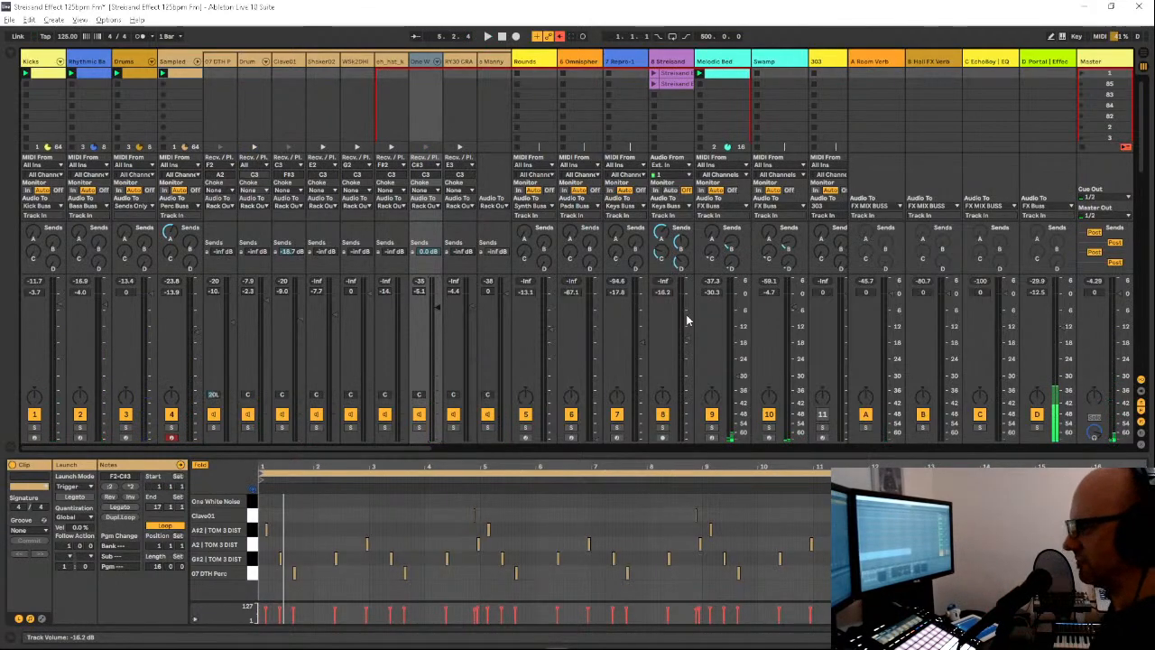
pyautogui.press('space')
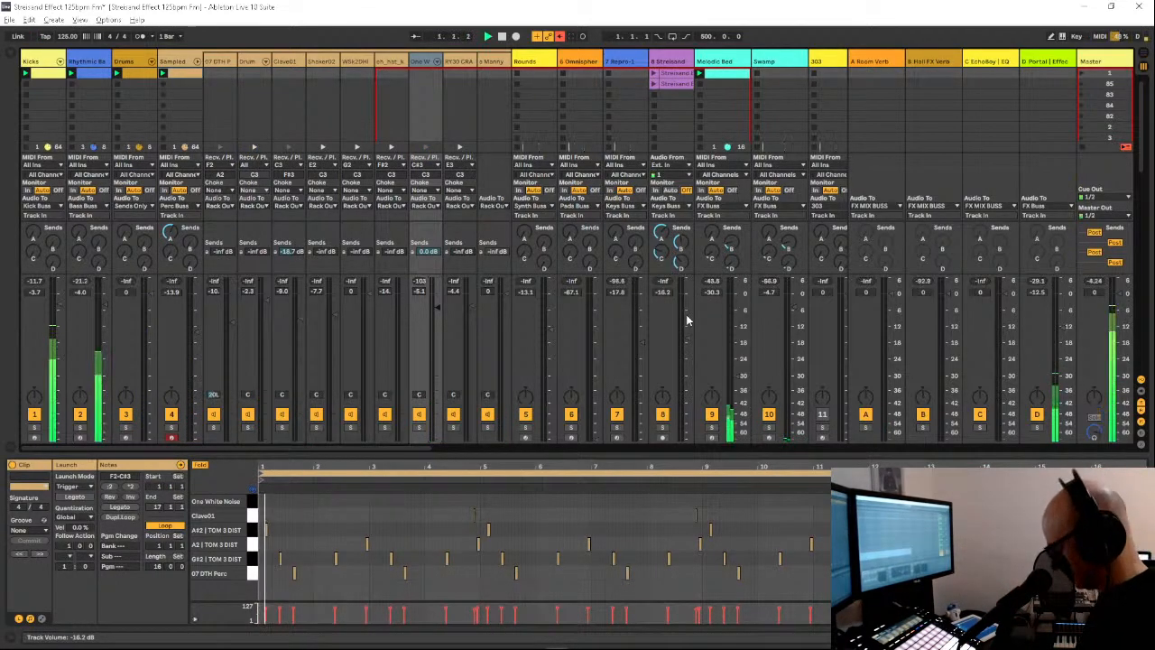
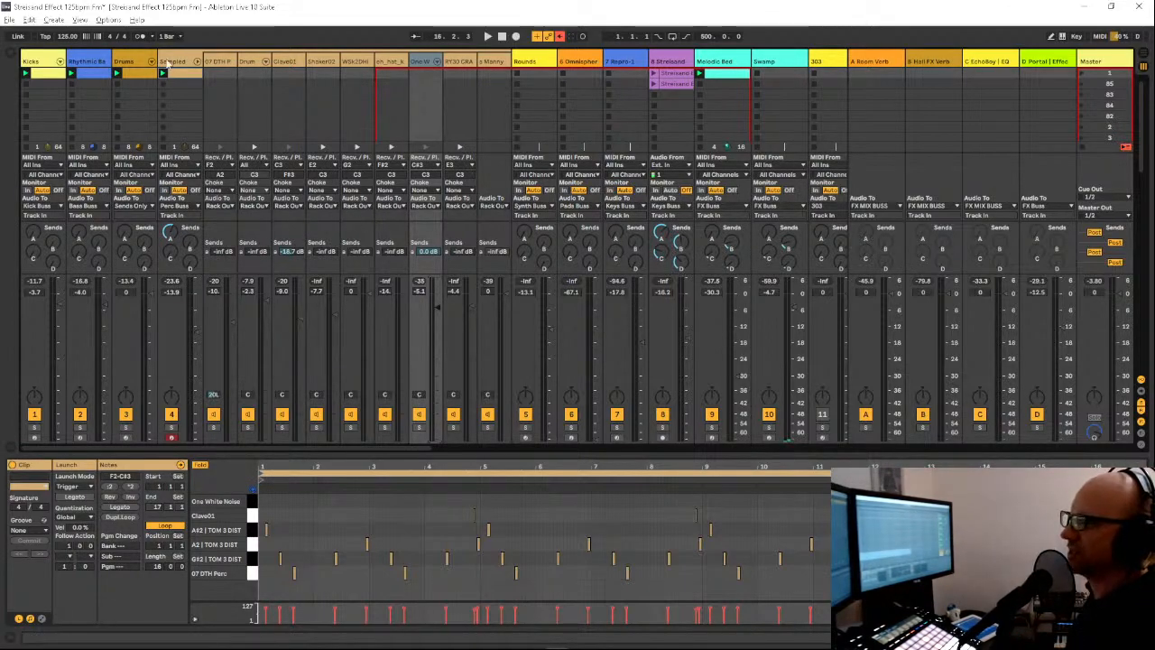
# Step: Select the Drums track and briefly unfold its chains to review the snares, claps and hats
pyautogui.click(130, 62)
pyautogui.click(151, 62)
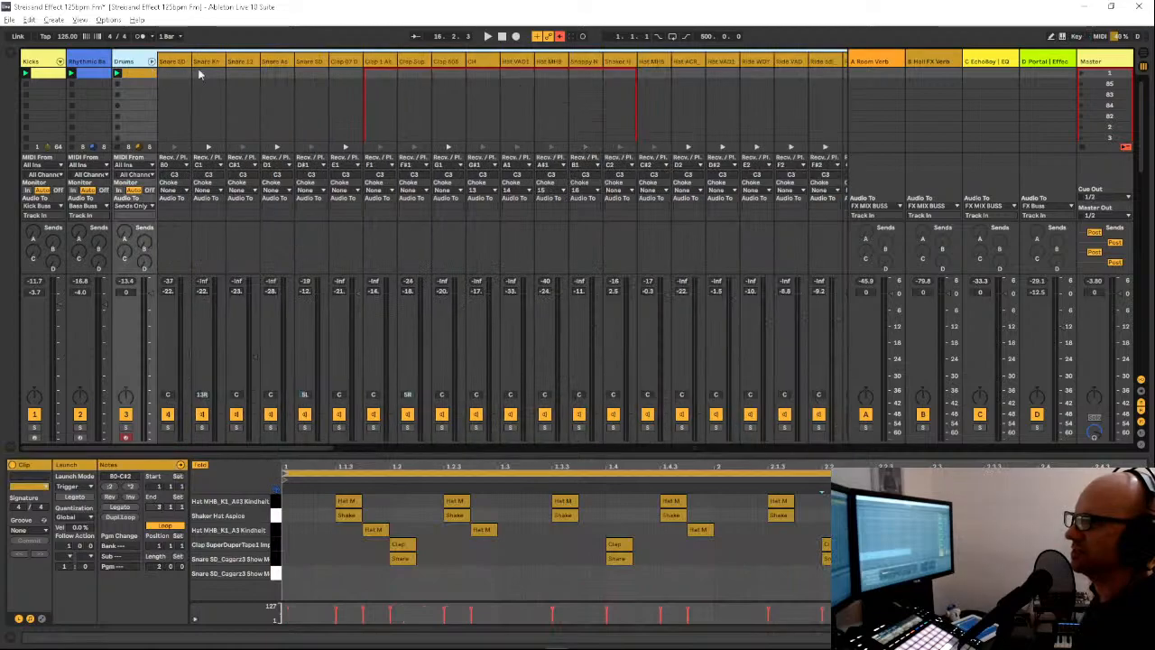
pyautogui.click(152, 61)
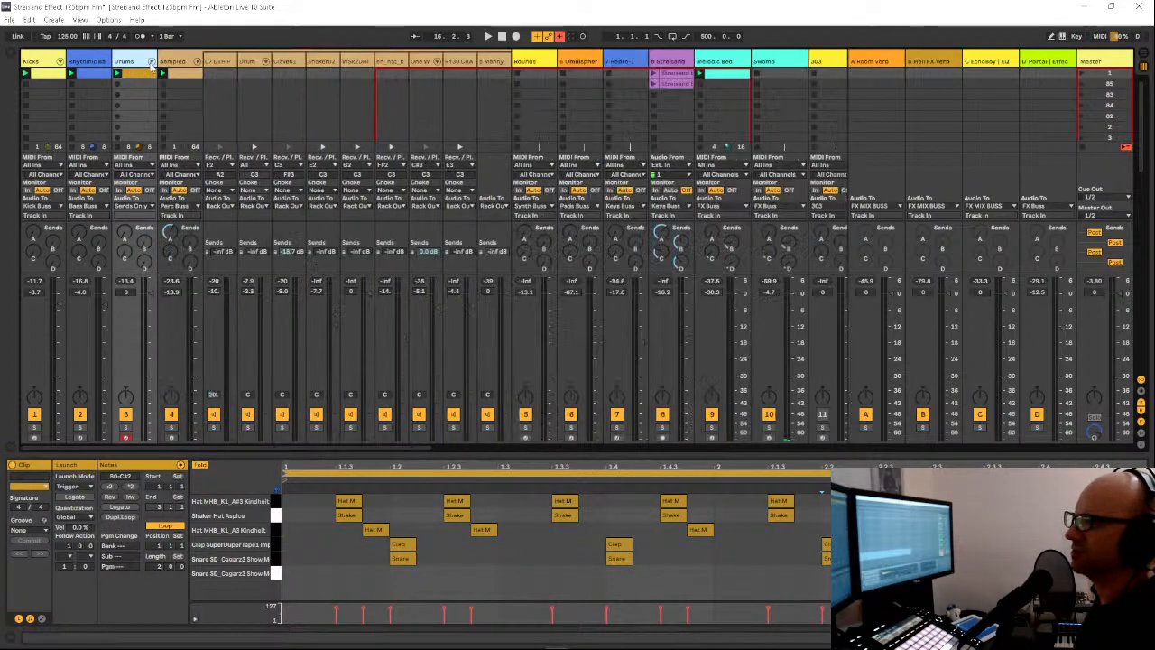
# Step: Unfold the Drums chains and step through the snare chains to view their individual Simpler devices
pyautogui.click(151, 62)
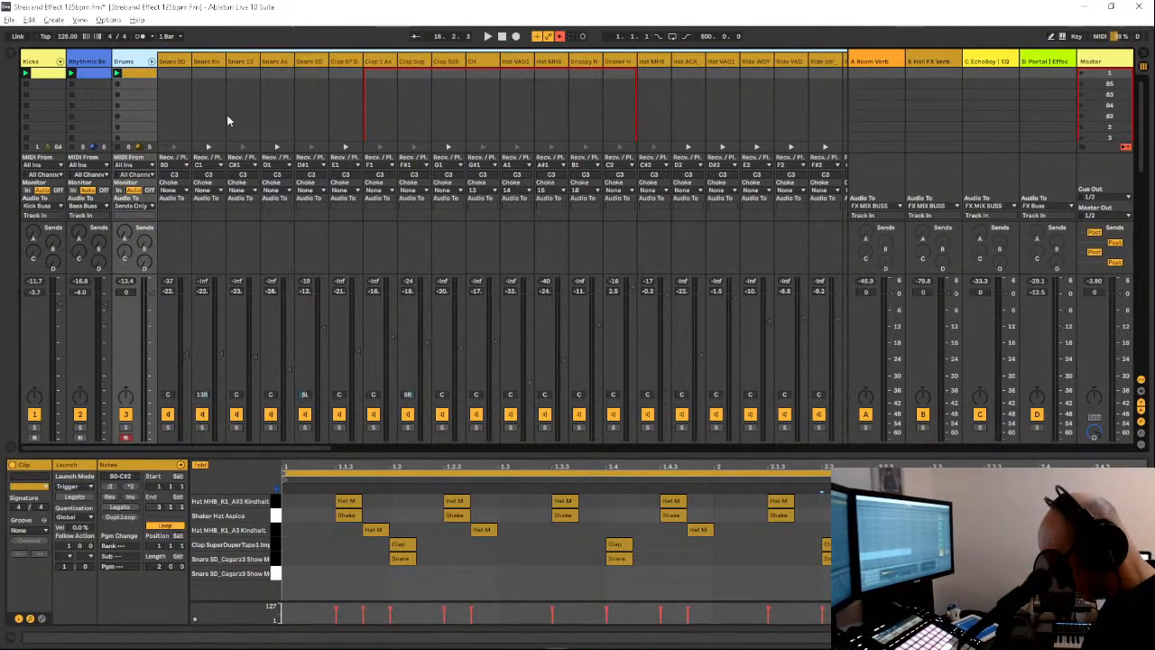
pyautogui.hotkey('shift', 'Tab')
pyautogui.click(184, 62)
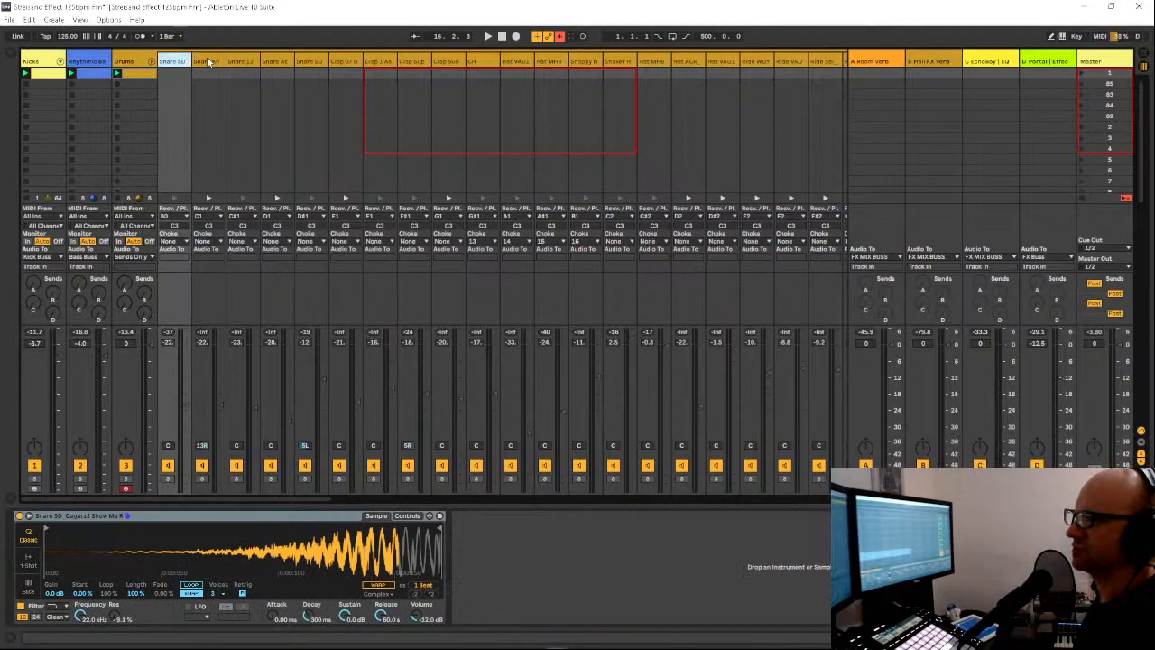
pyautogui.press('Right')
pyautogui.press('Right')
pyautogui.press('Right')
pyautogui.press('Right')
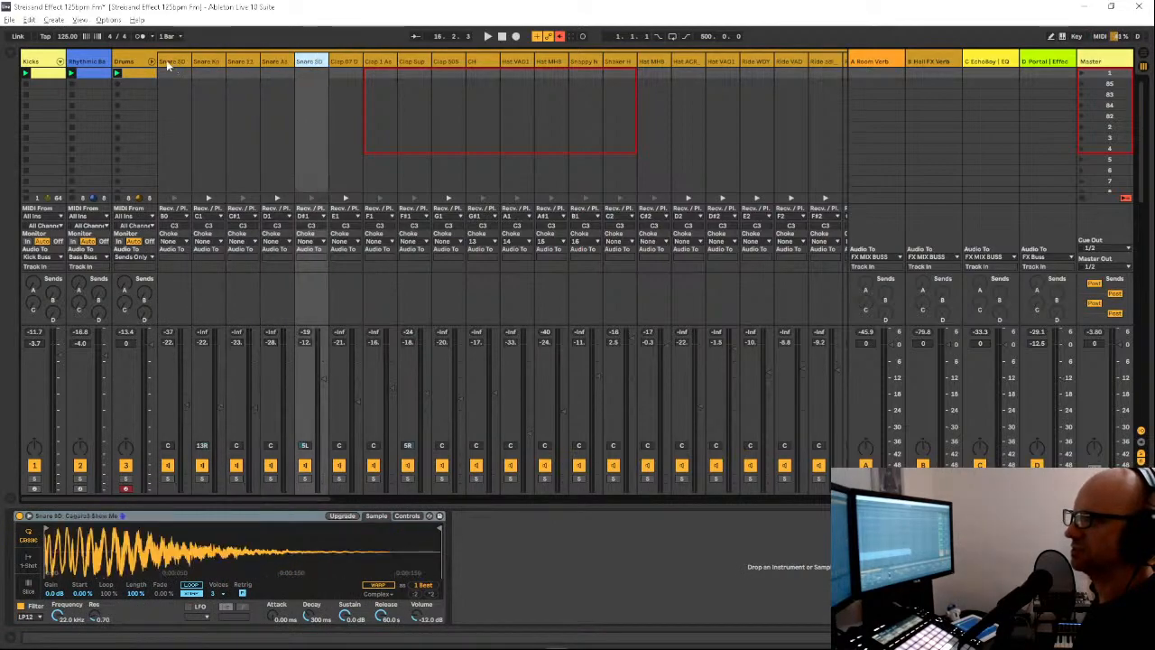
pyautogui.click(166, 60)
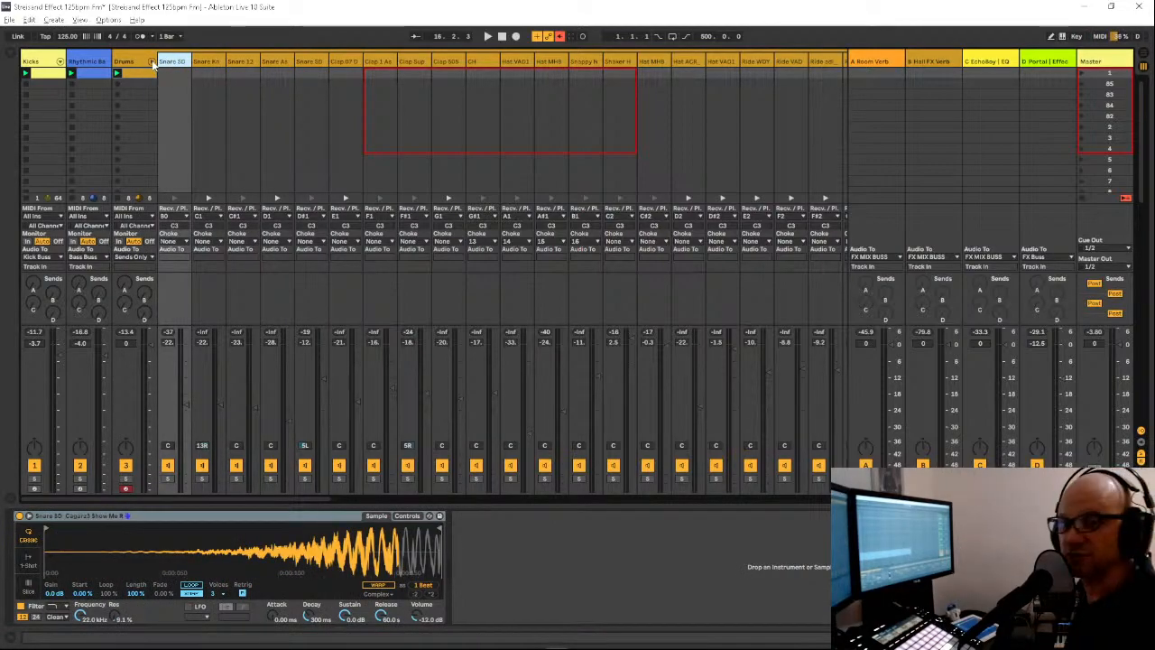
pyautogui.click(12, 57)
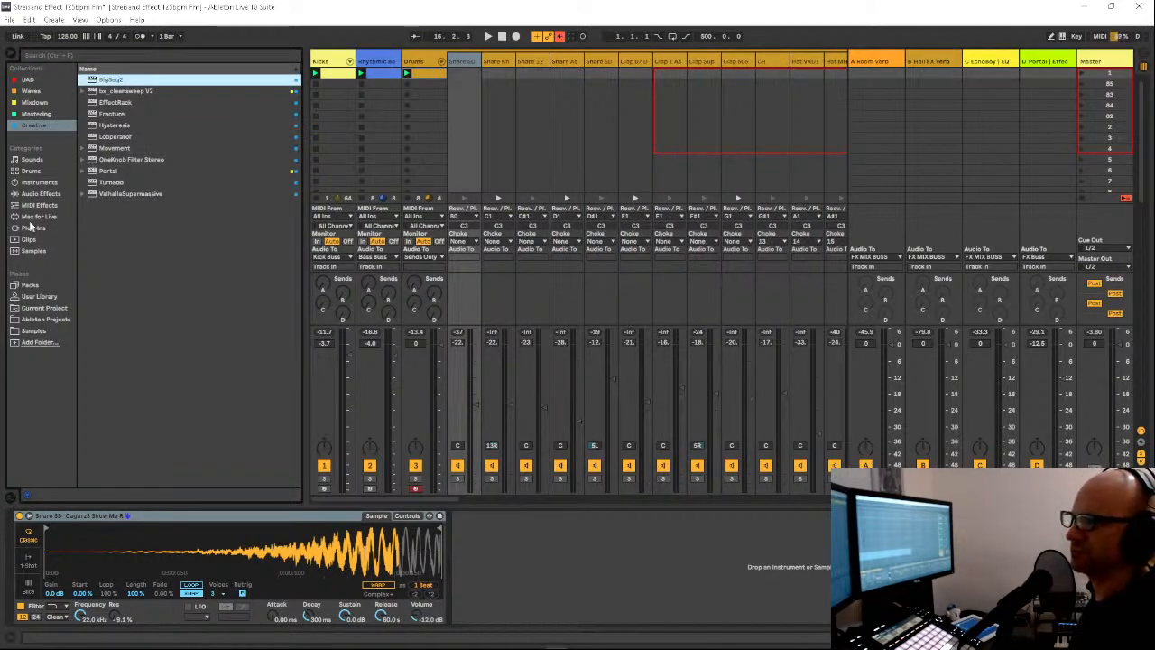
pyautogui.click(12, 55)
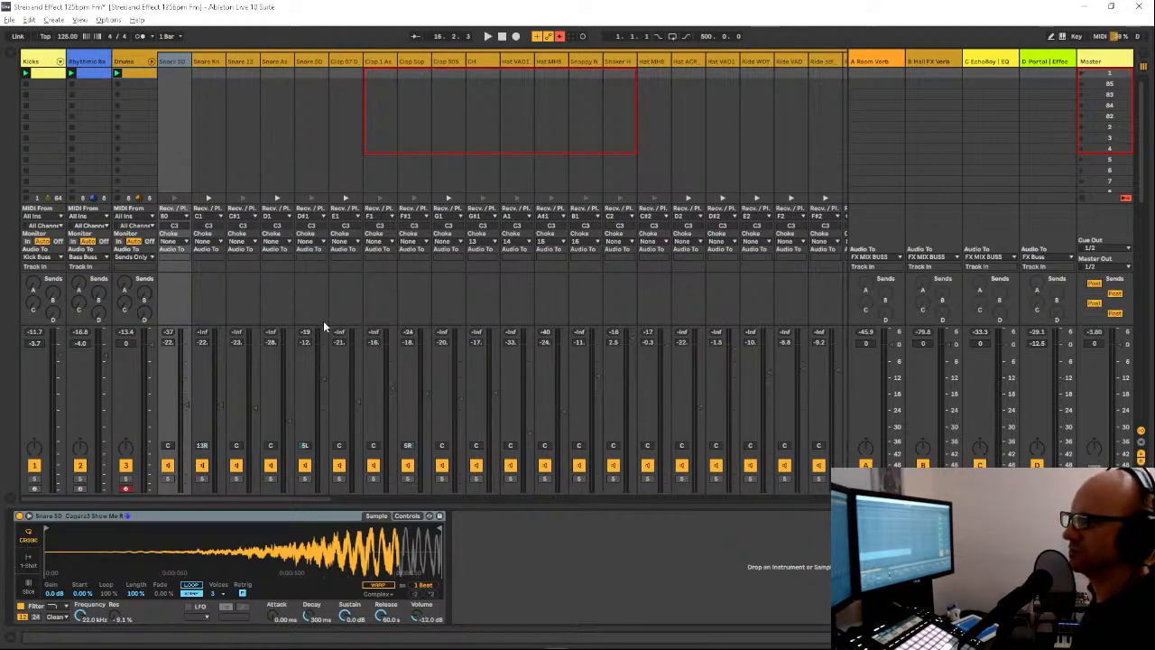
# Step: Hide the pad devices in the Drums track's Claps & Snares rack and audition the Hat MHB_K1 pad
pyautogui.click(132, 62)
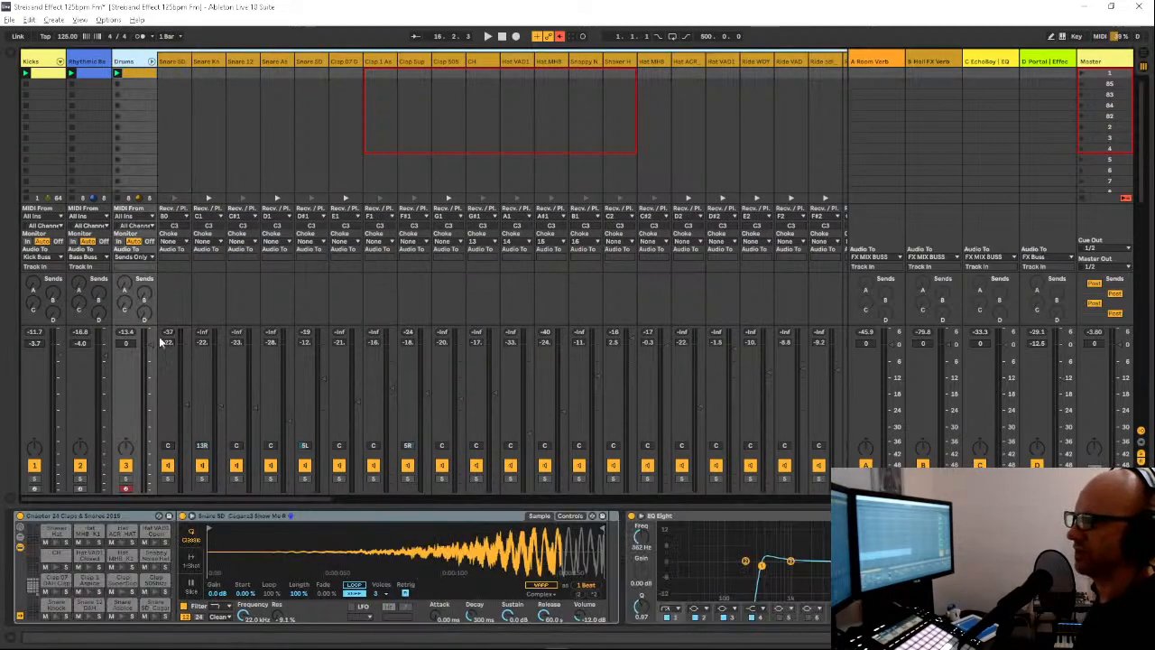
pyautogui.click(56, 534)
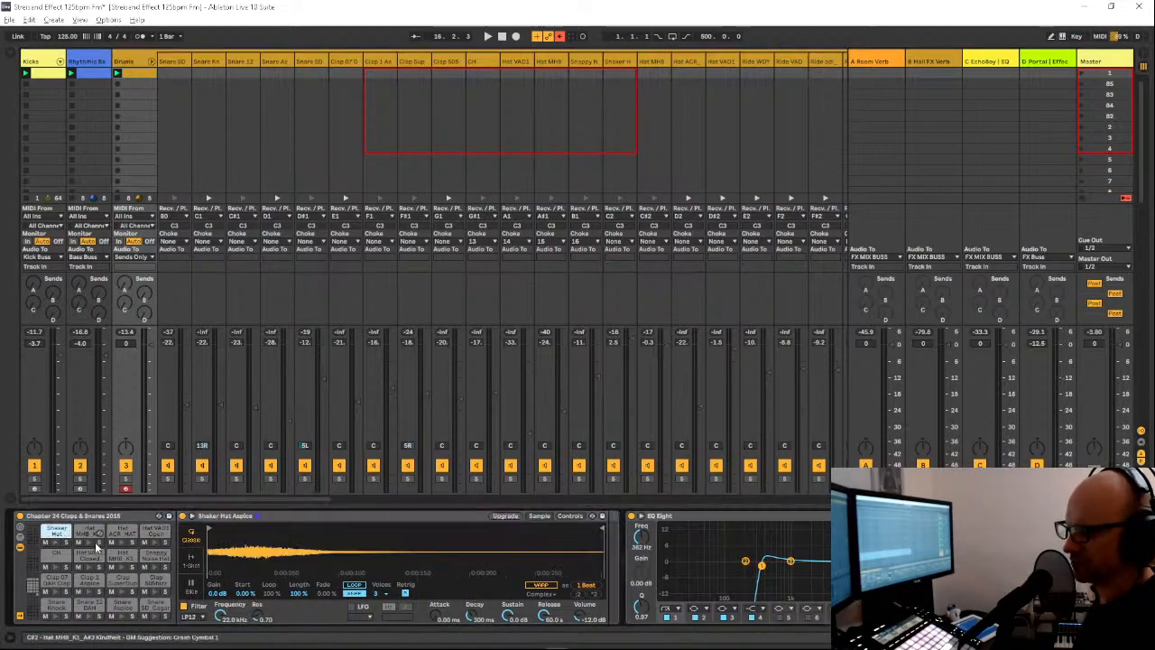
pyautogui.click(87, 538)
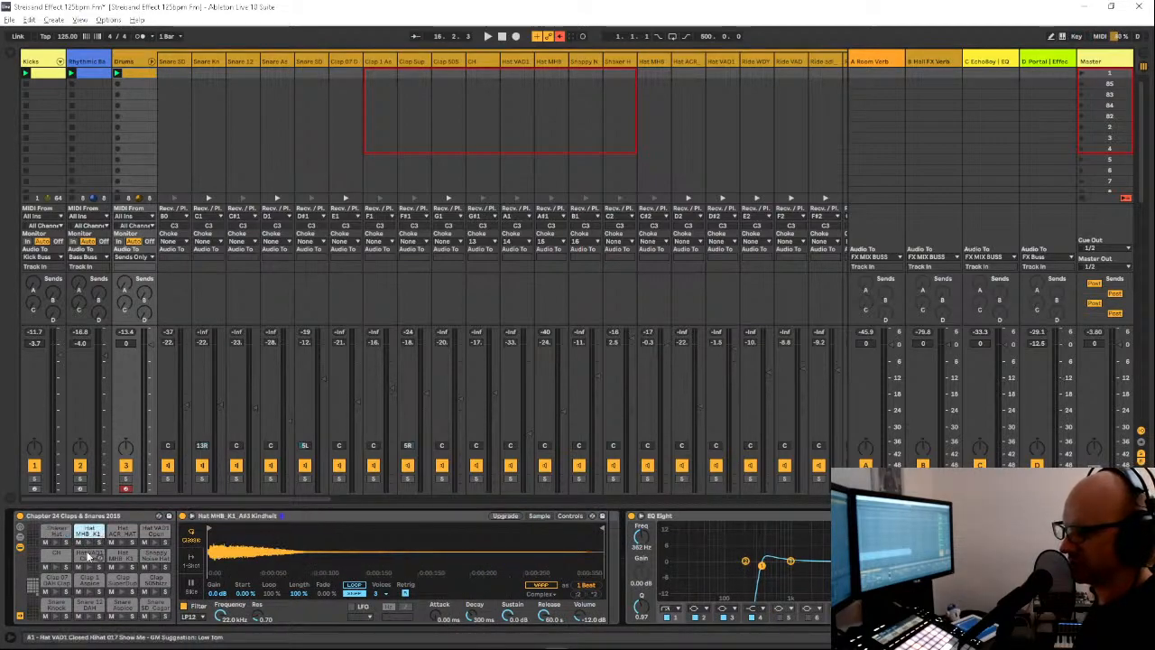
pyautogui.click(20, 546)
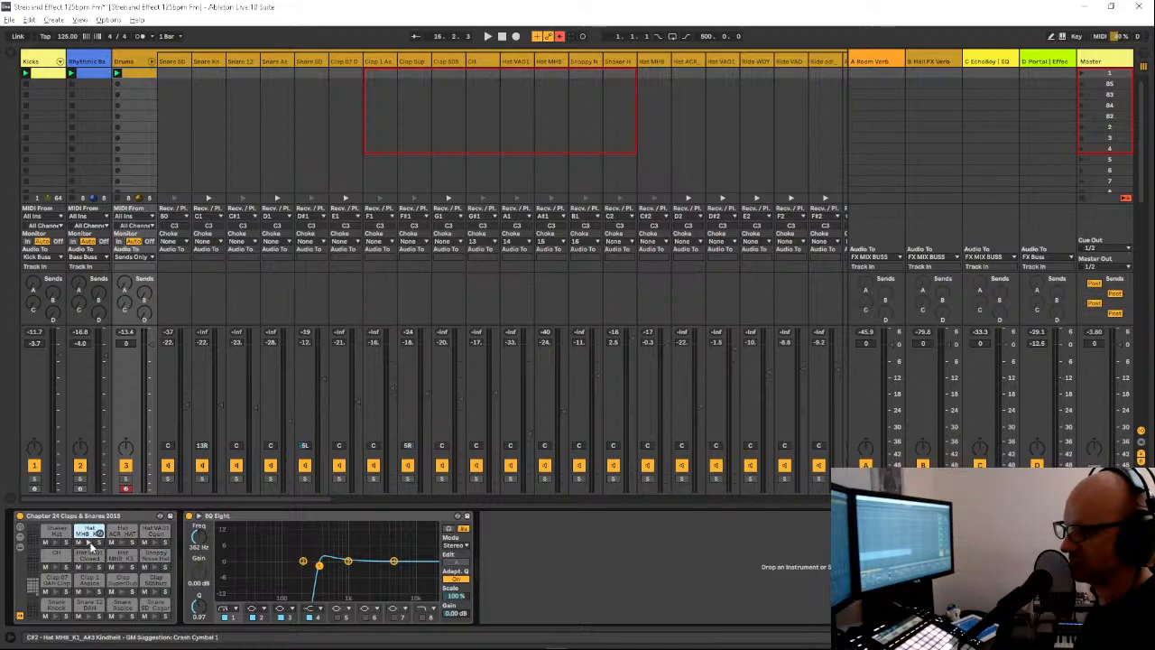
pyautogui.click(90, 543)
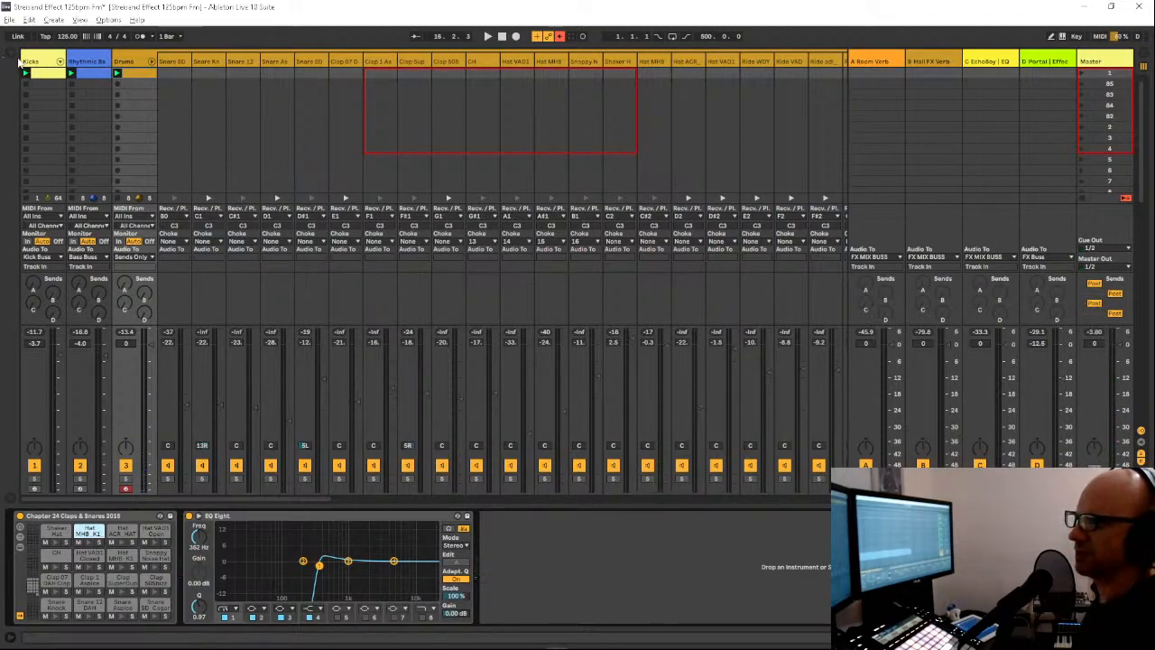
# Step: Add the stock Delay audio effect after EQ Eight on the Drums track
pyautogui.click(11, 57)
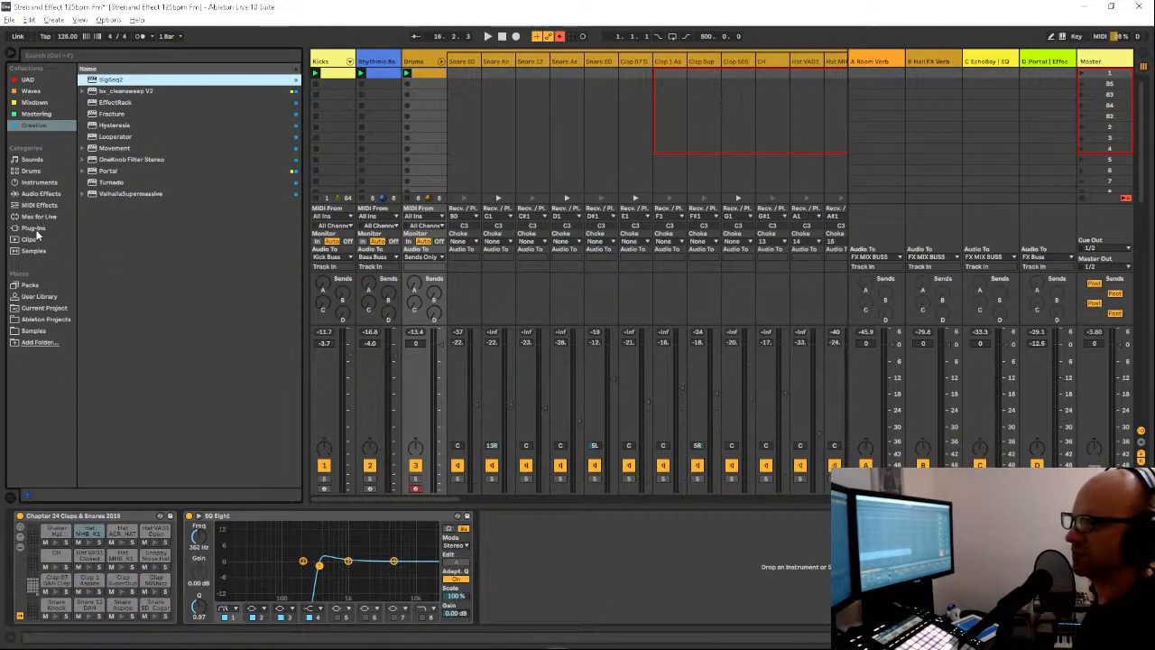
pyautogui.click(36, 193)
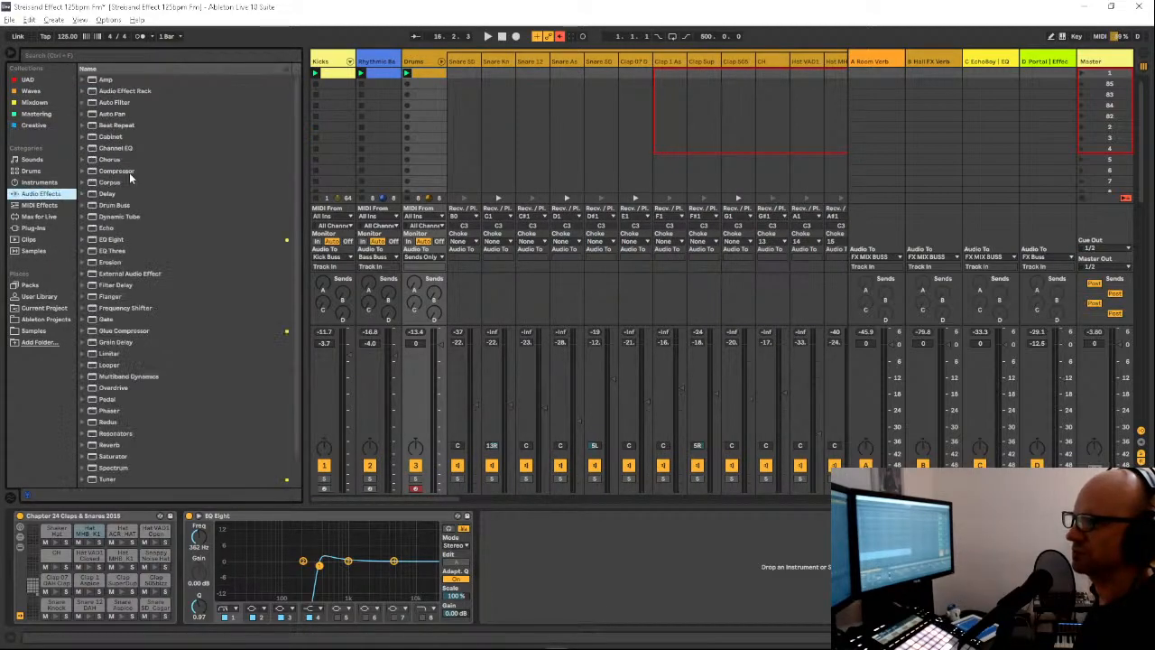
pyautogui.scroll(-1, 100, 323)
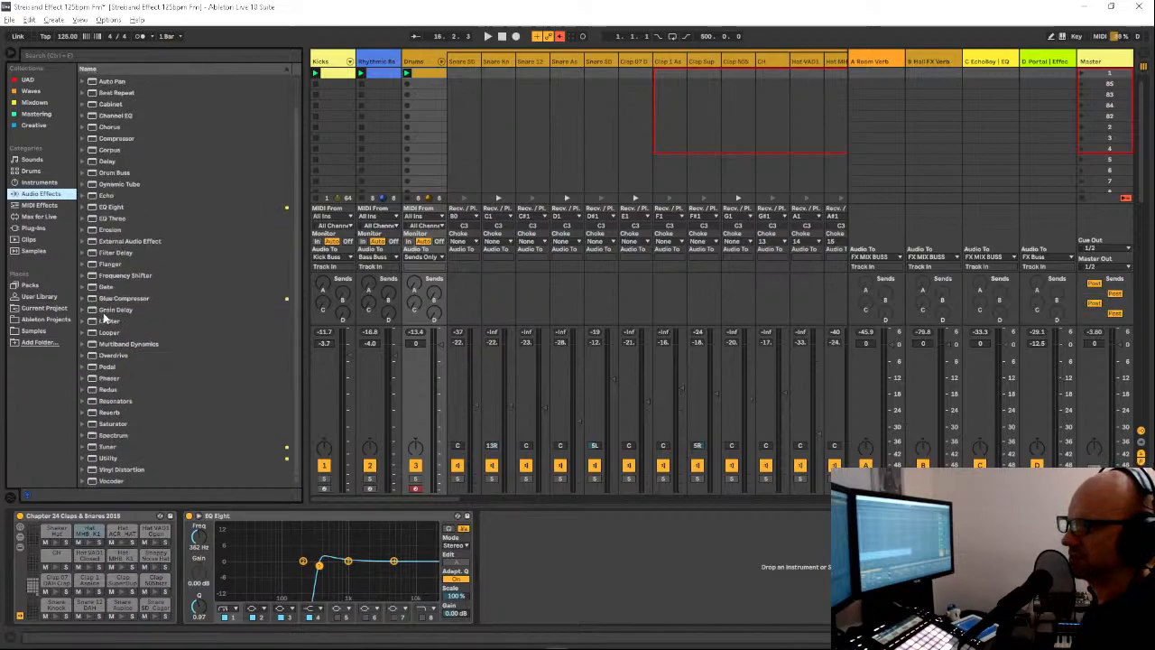
pyautogui.scroll(1, 135, 424)
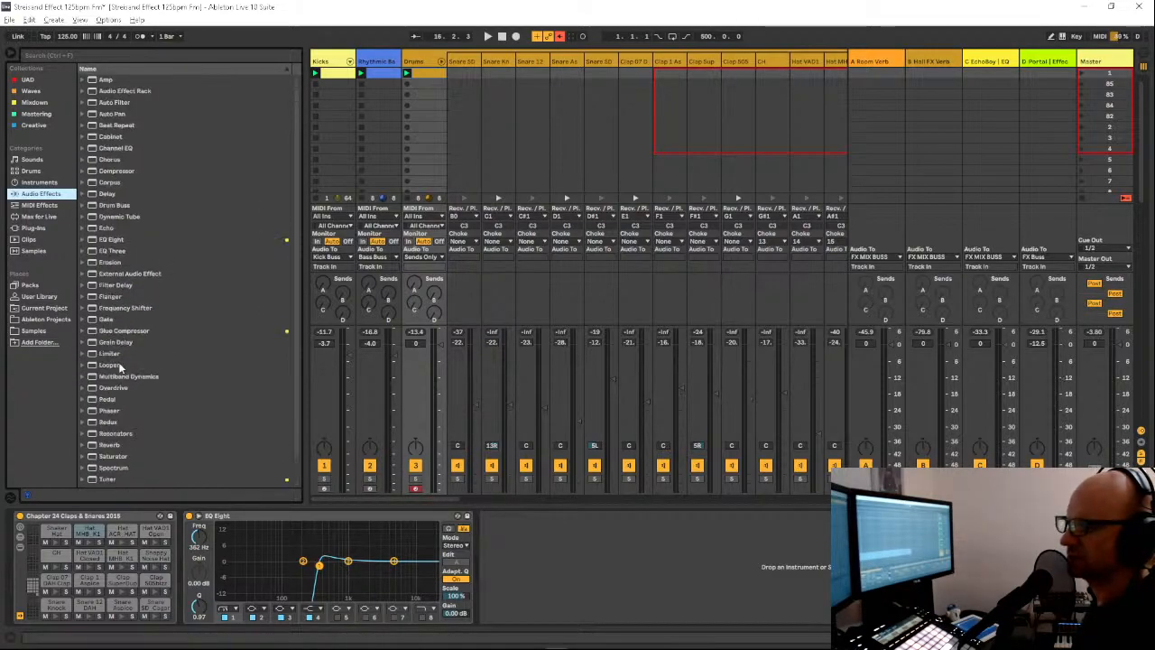
pyautogui.moveTo(102, 197); pyautogui.dragTo(357, 417)
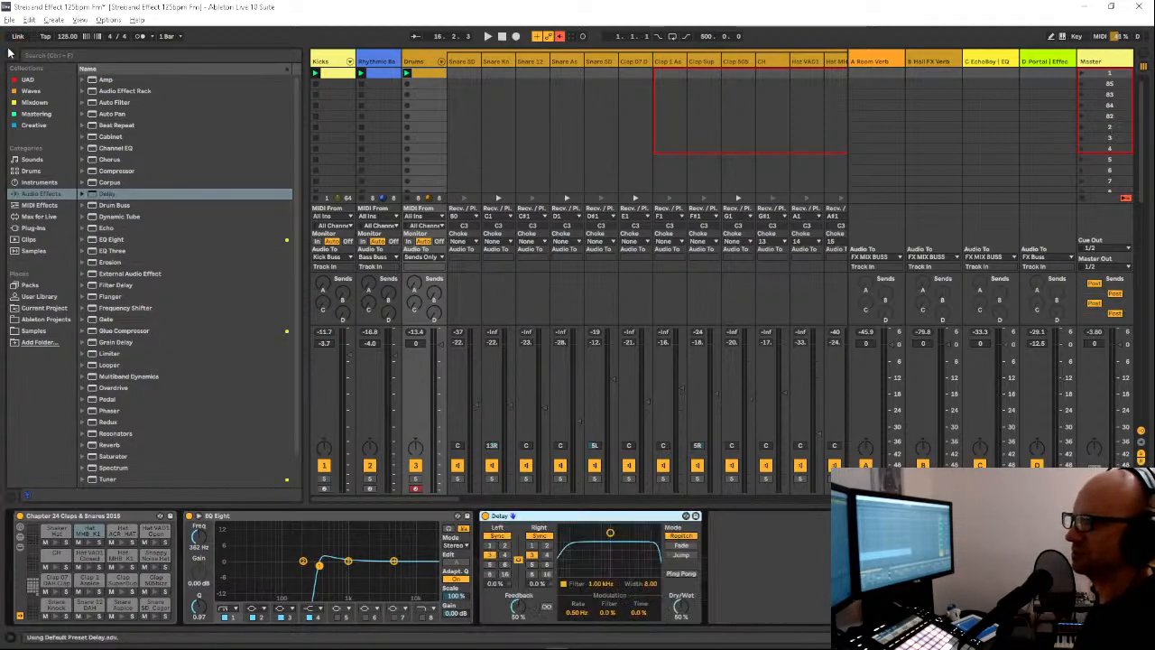
# Step: Audition the Hat MHB_K1 pad in the Drums rack through the whole-track Delay
pyautogui.click(88, 532)
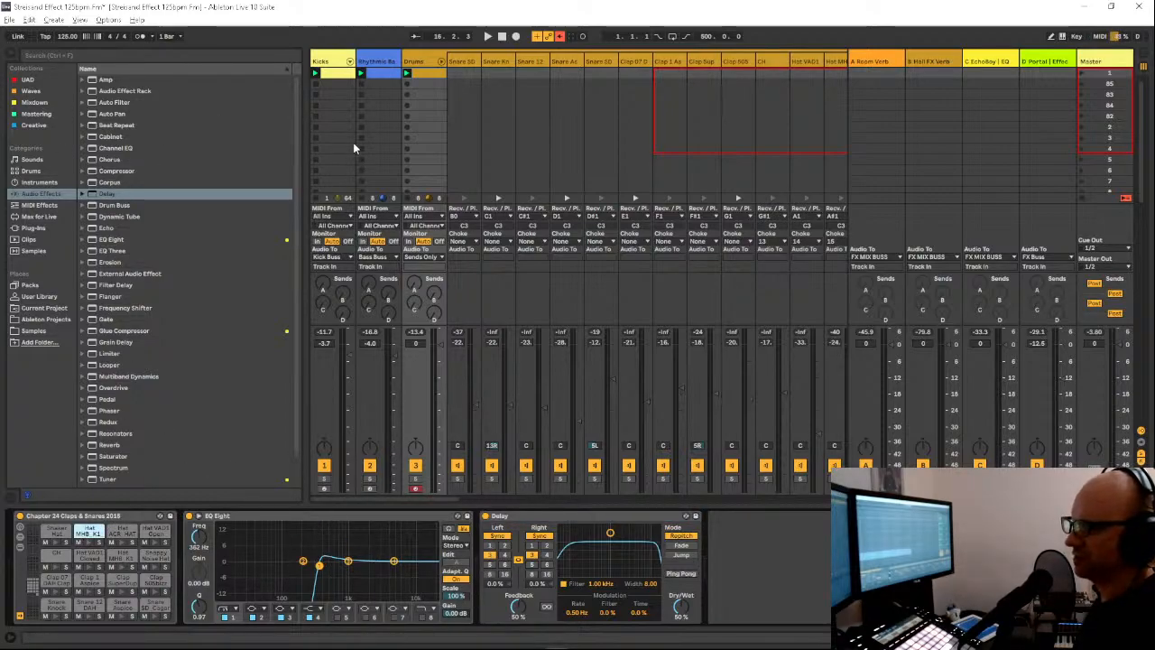
pyautogui.click(424, 64)
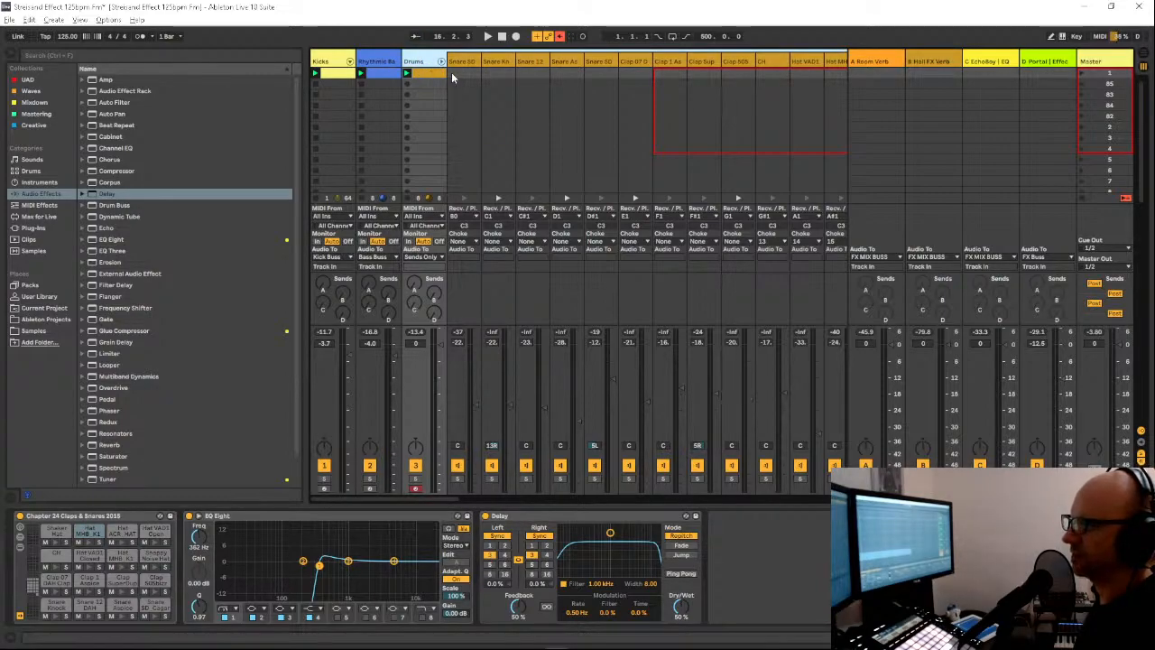
pyautogui.click(44, 543)
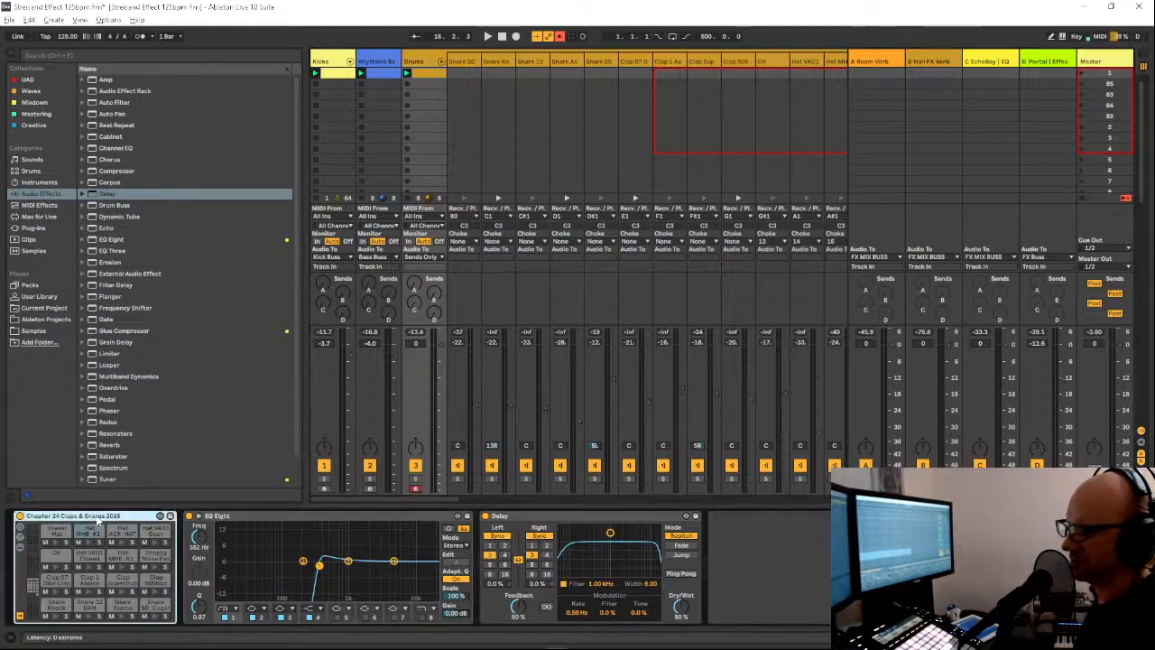
pyautogui.click(89, 534)
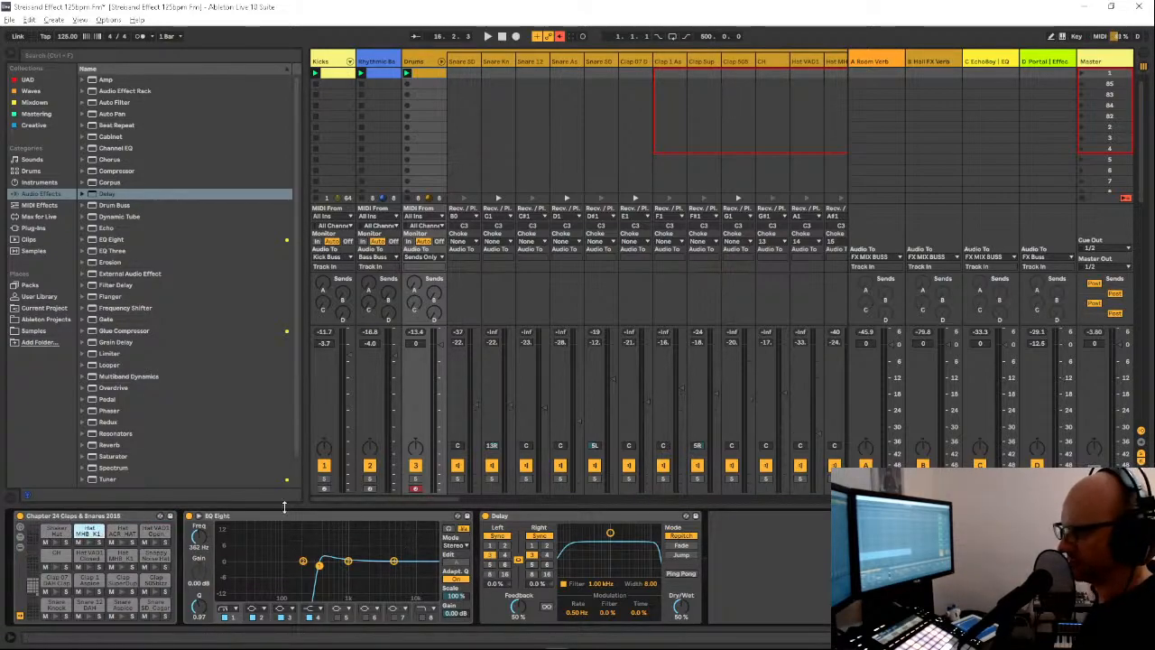
pyautogui.click(88, 538)
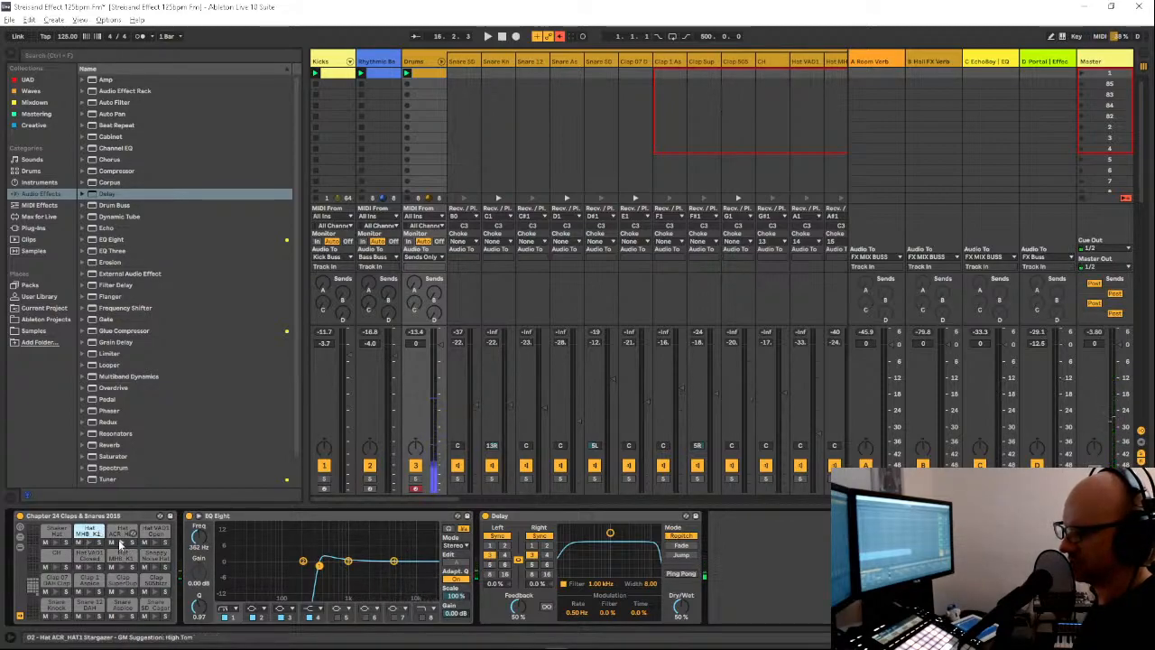
pyautogui.click(90, 546)
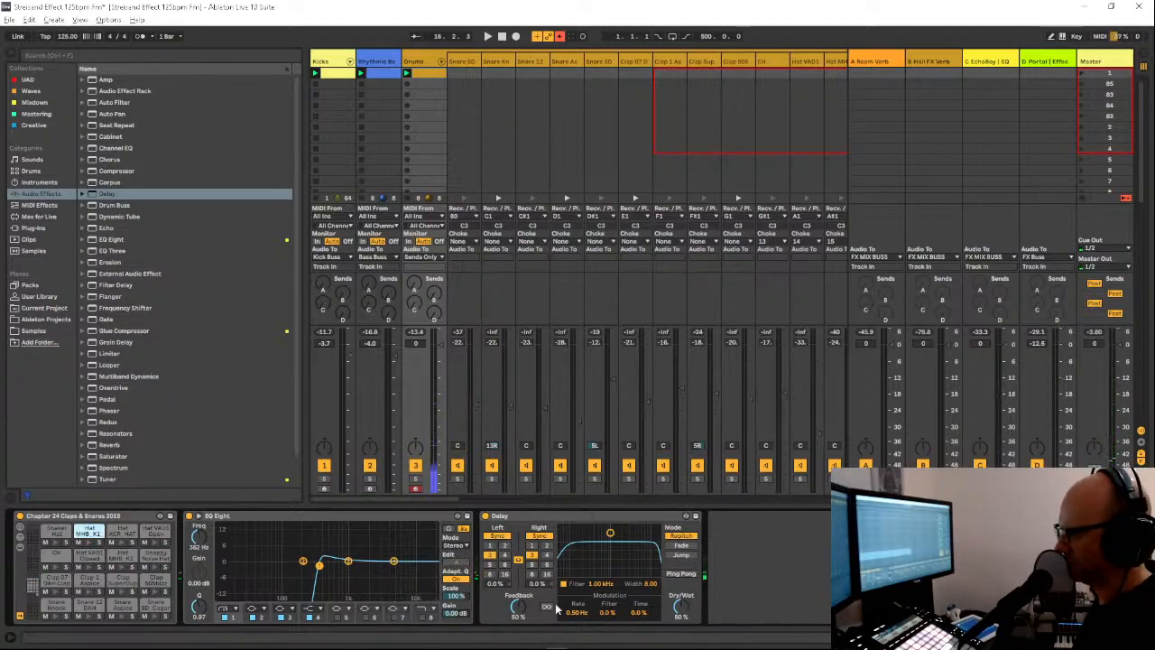
# Step: Delete the Delay from the Drums track and hide the browser
pyautogui.click(539, 520)
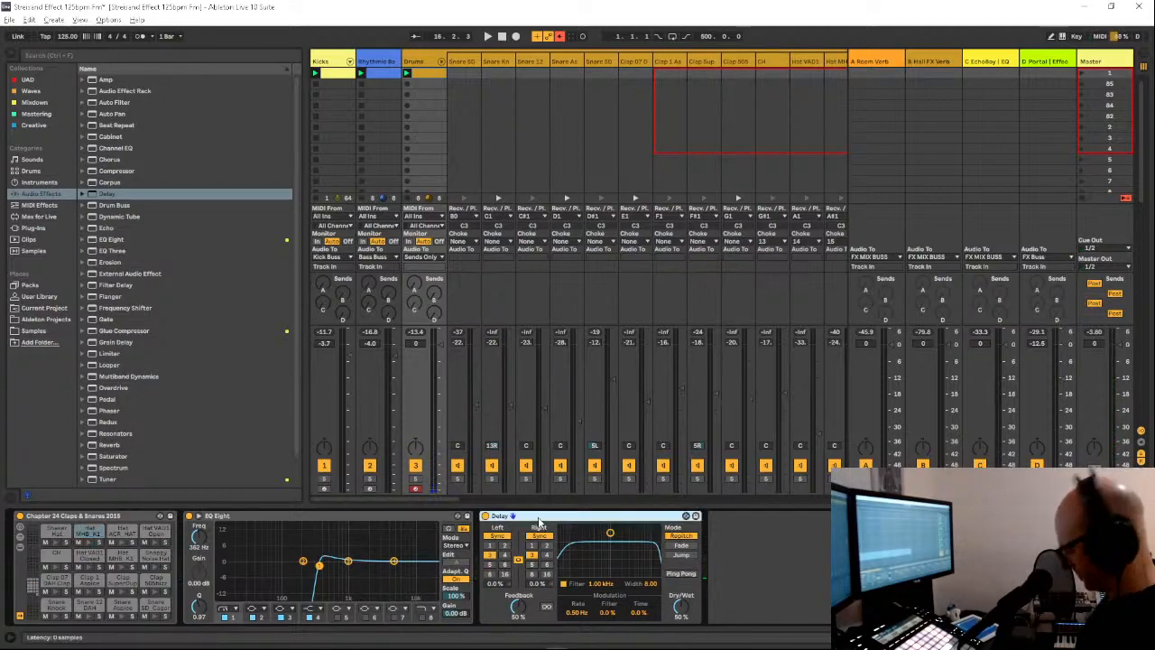
pyautogui.press('Delete')
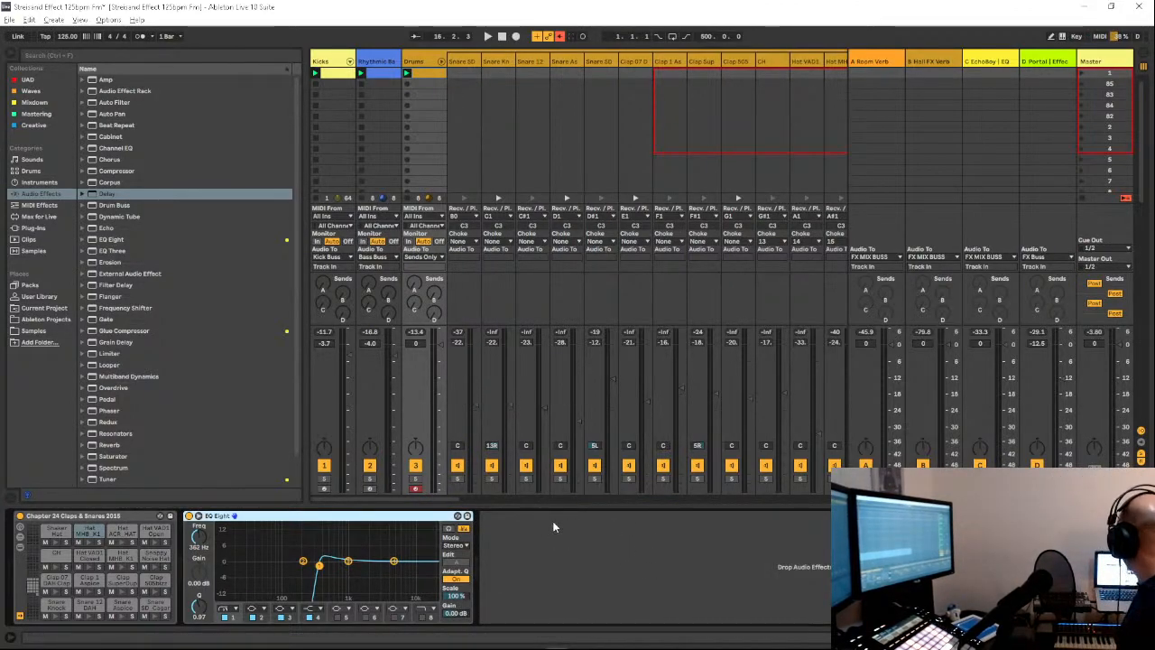
pyautogui.click(13, 56)
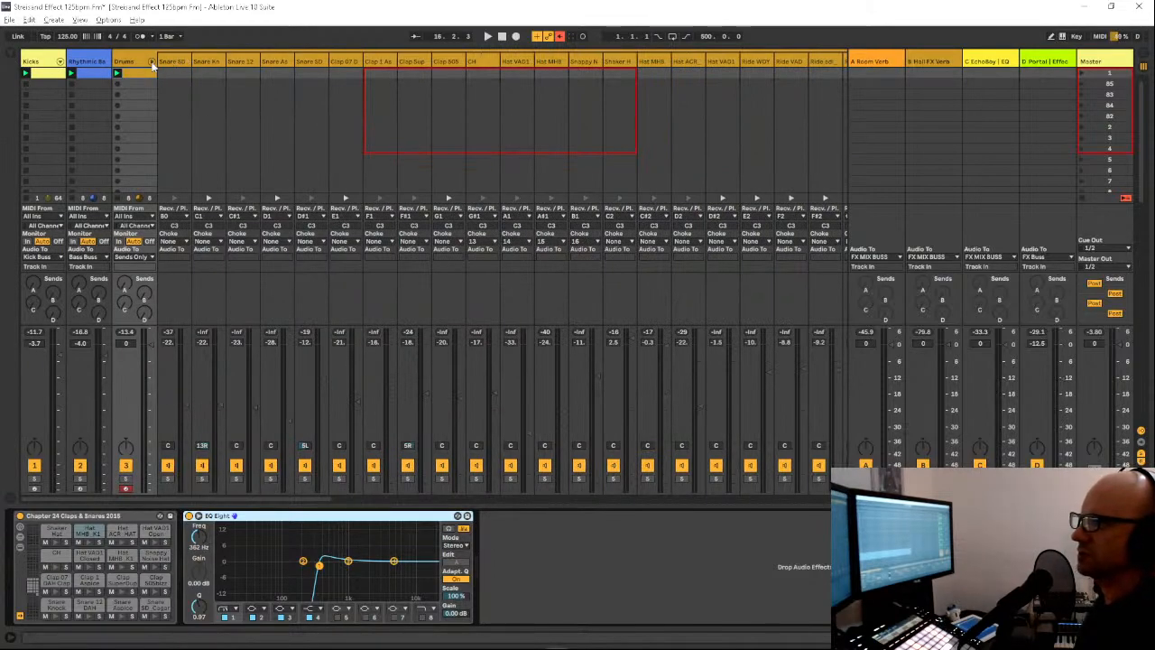
# Step: Fold the Drums and Sampled Drums chains while playing the full groove
pyautogui.click(153, 62)
pyautogui.press('space')
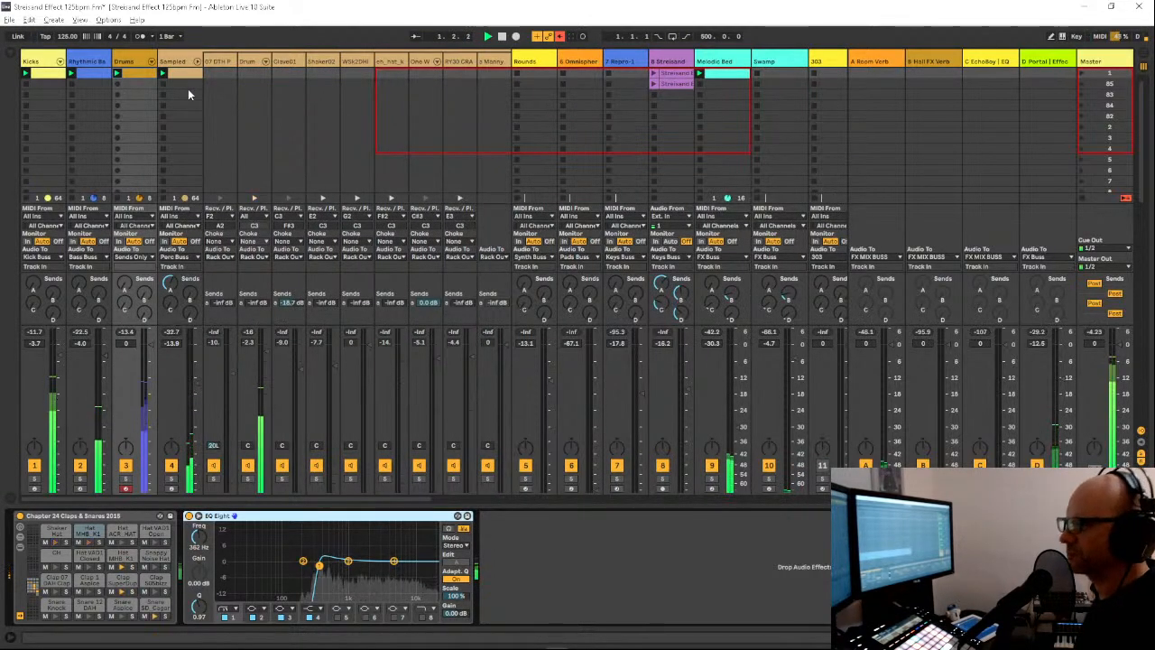
pyautogui.click(200, 63)
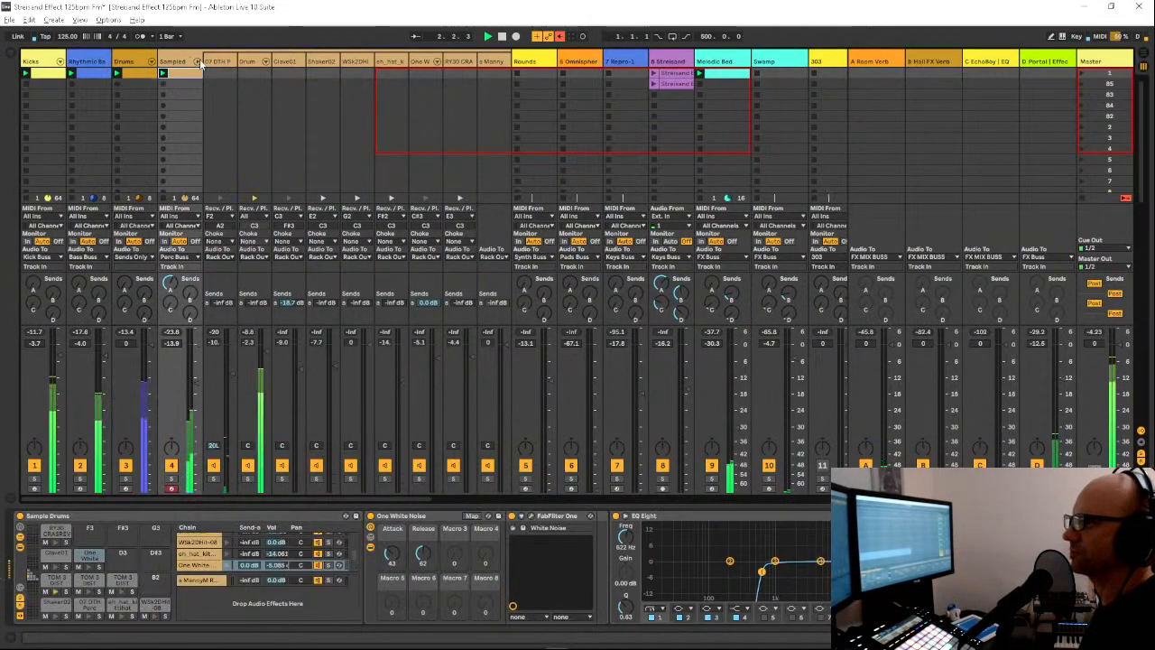
pyautogui.click(198, 61)
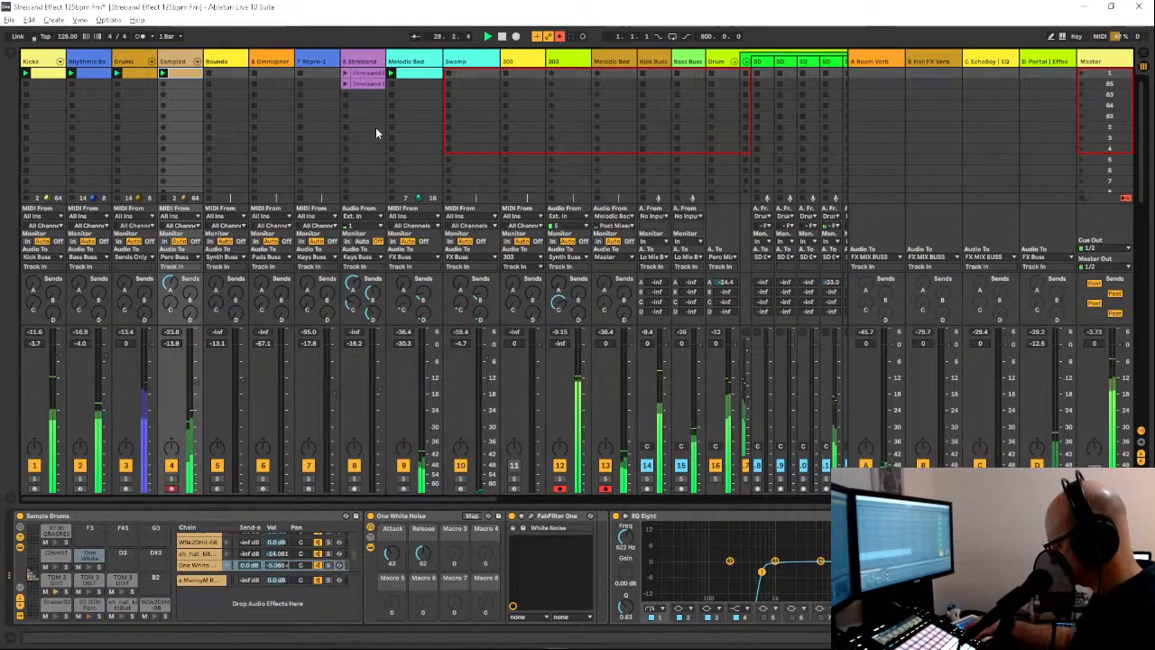
# Step: Unfold the Sampled Drums chains again and review the One White Noise chain's devices
pyautogui.click(177, 62)
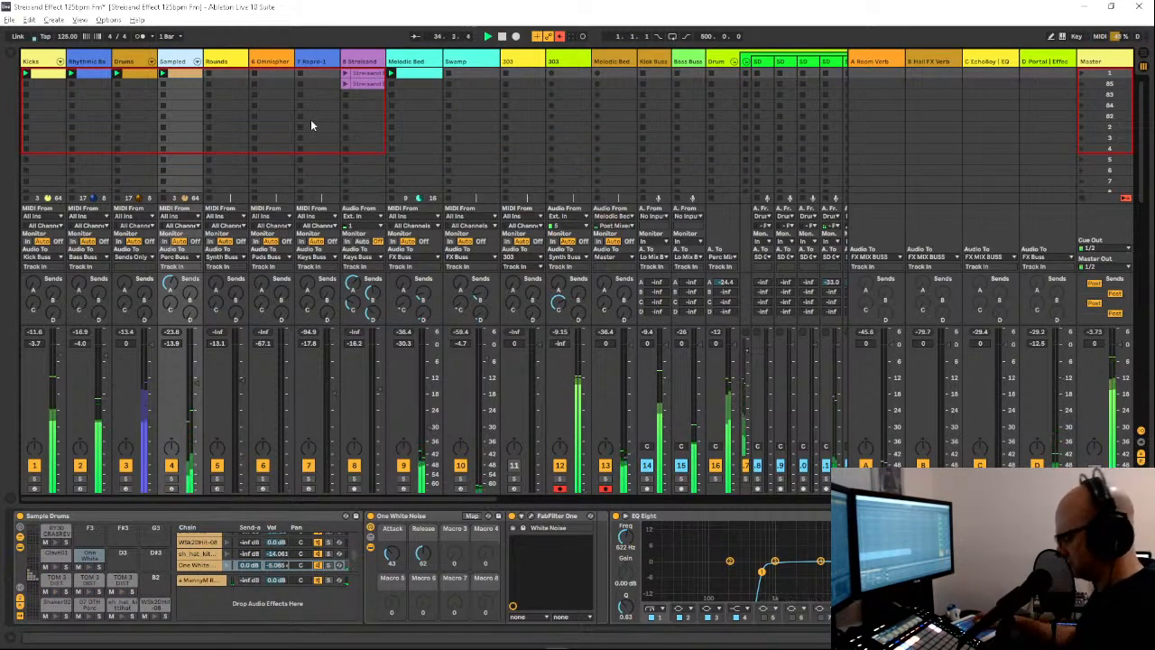
pyautogui.click(197, 62)
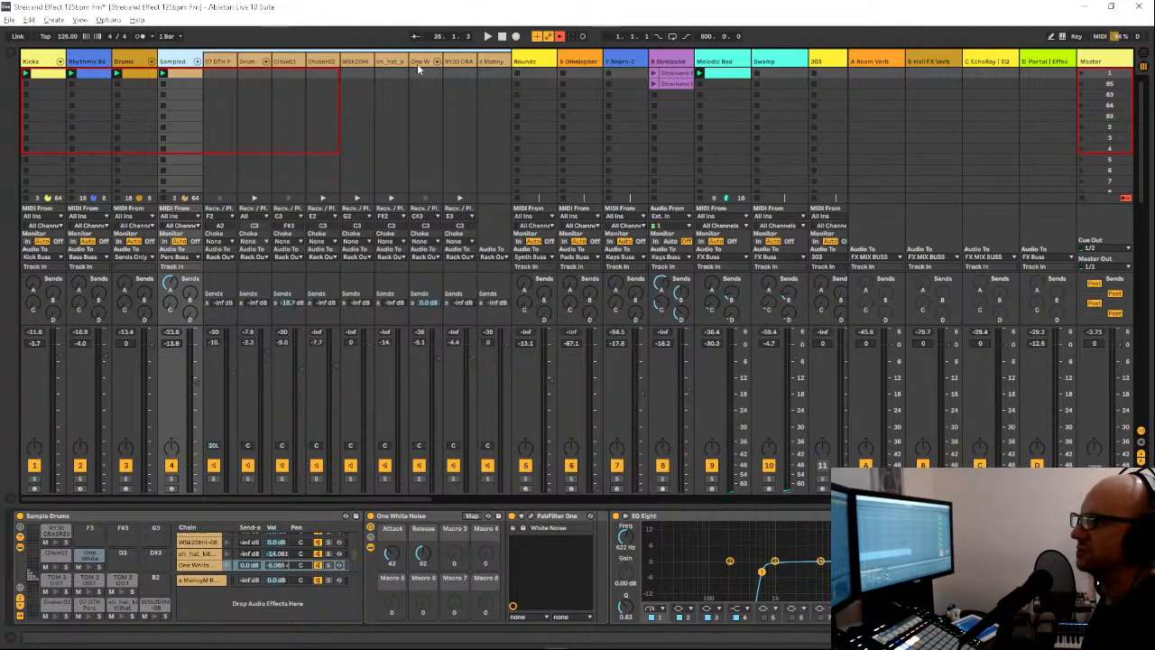
pyautogui.click(419, 63)
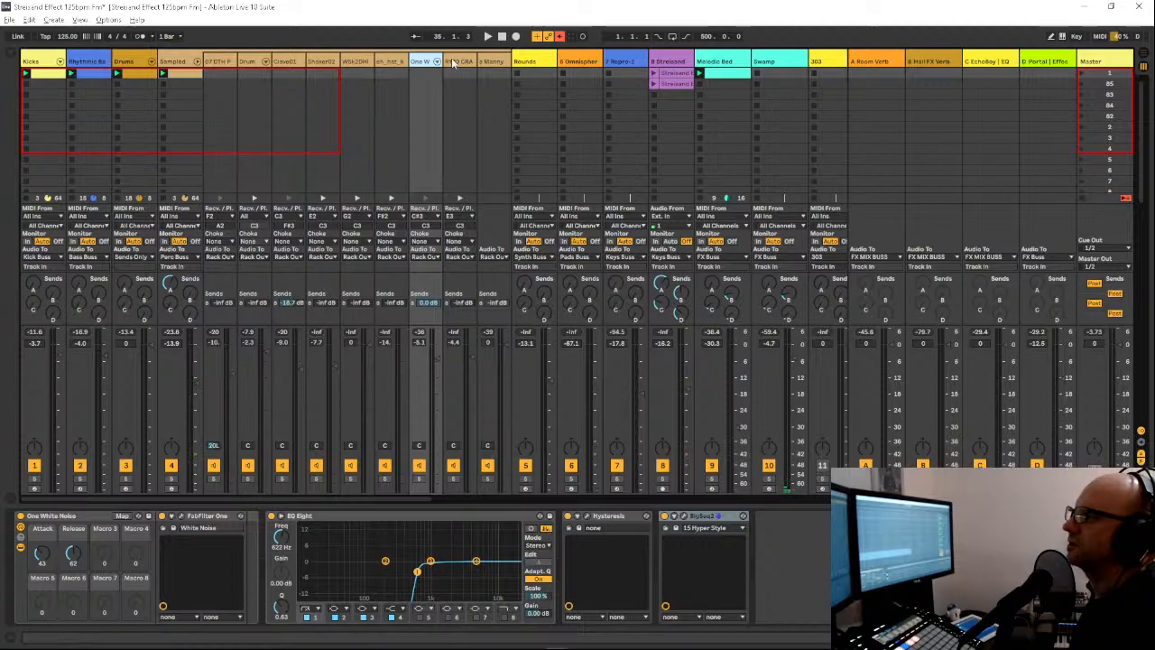
pyautogui.click(455, 63)
pyautogui.click(417, 65)
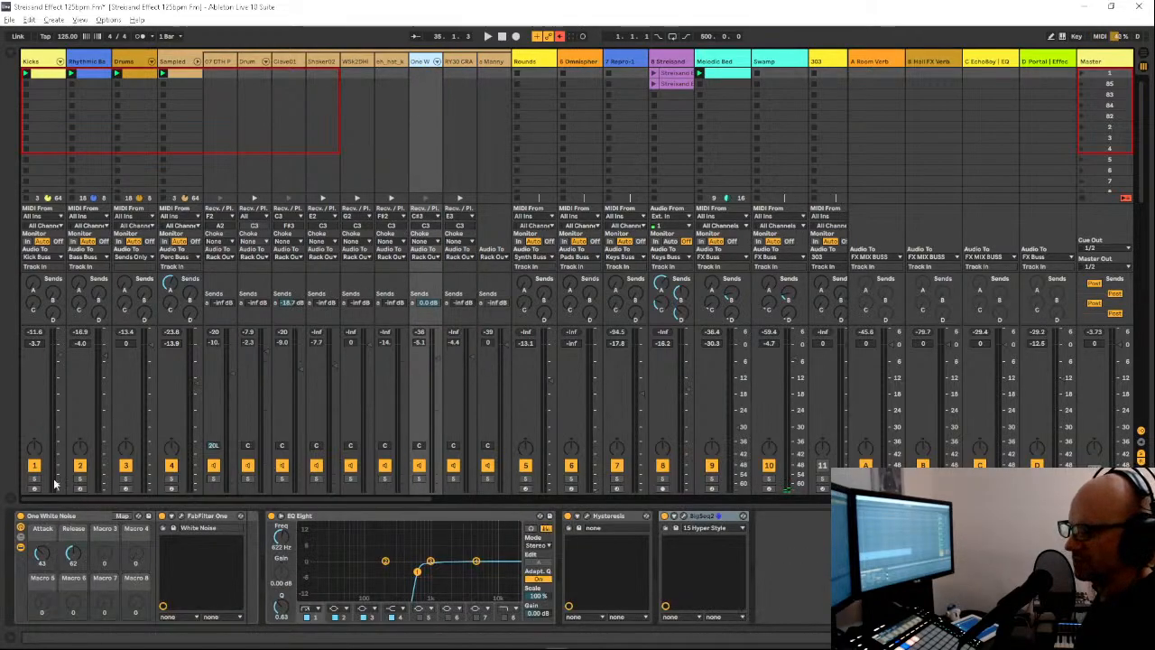
# Step: Duplicate the One White Noise pad onto the empty D3 pad in the Sample Drums rack
pyautogui.click(194, 86)
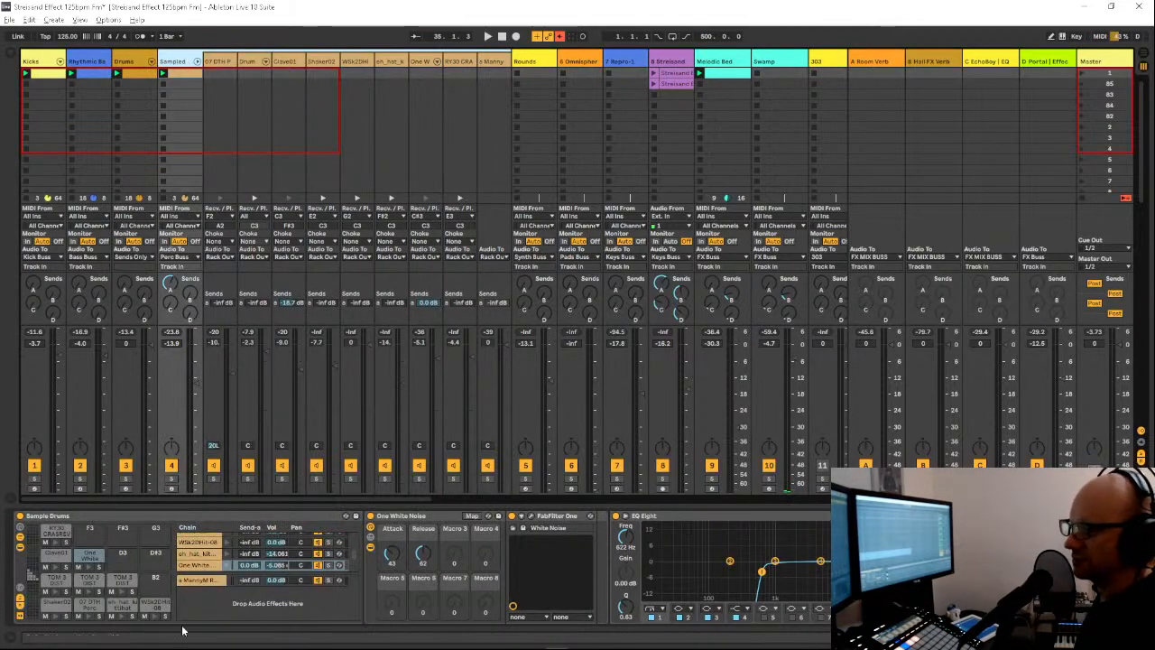
pyautogui.moveTo(92, 558); pyautogui.dragTo(130, 561)
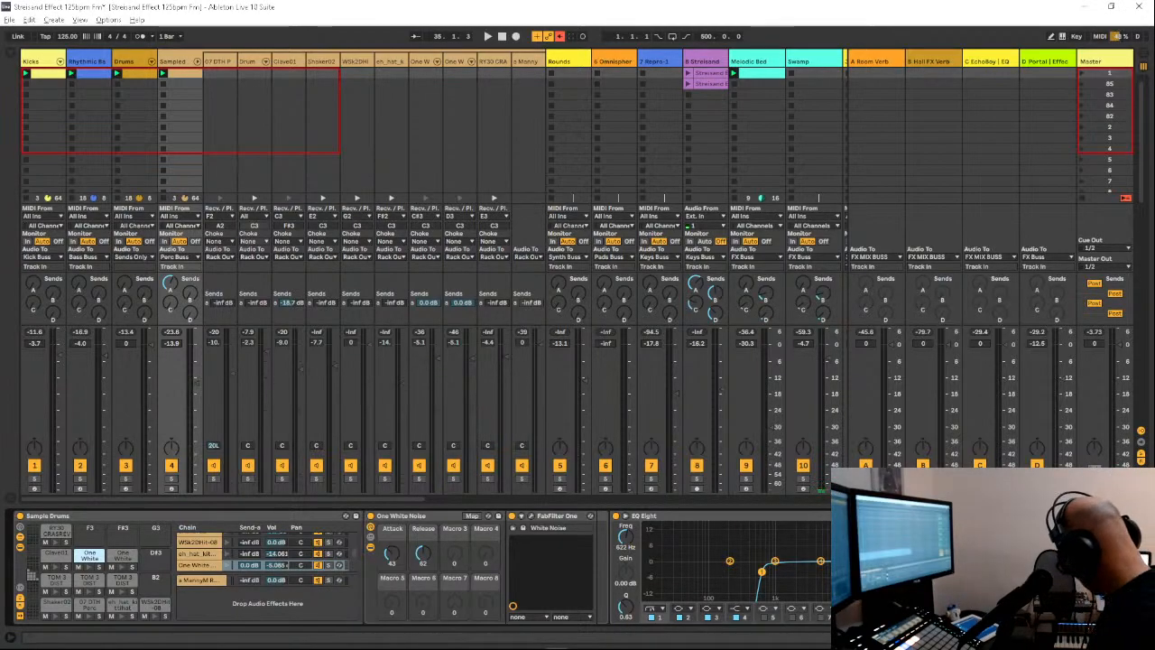
pyautogui.hscroll(3, 685, 569)
pyautogui.hscroll(-3, 686, 568)
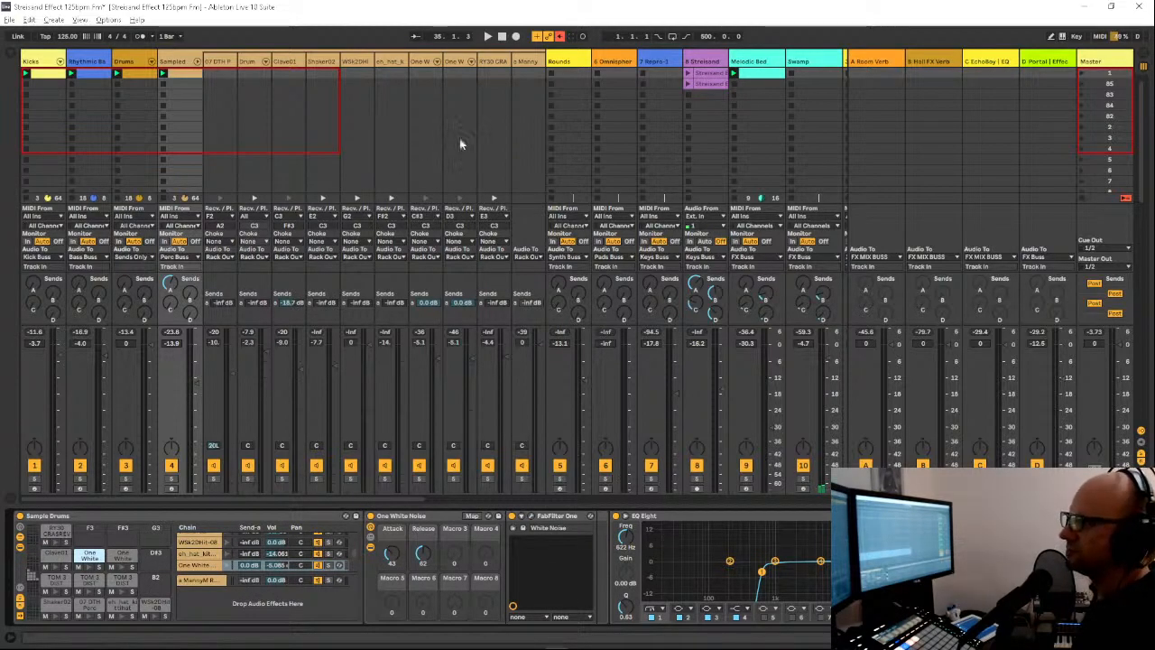
# Step: Delete the duplicated One White Noise chain from the Sampled Drums track and fold the track's chains while playing the groove
pyautogui.click(458, 63)
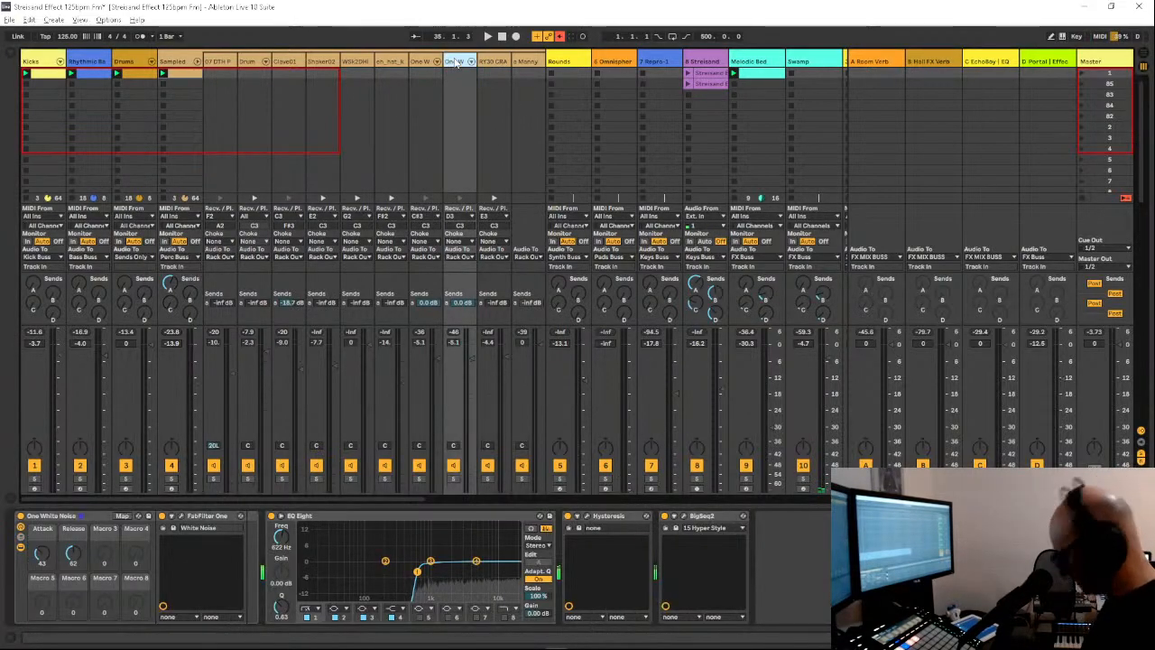
pyautogui.press('Delete')
pyautogui.press('space')
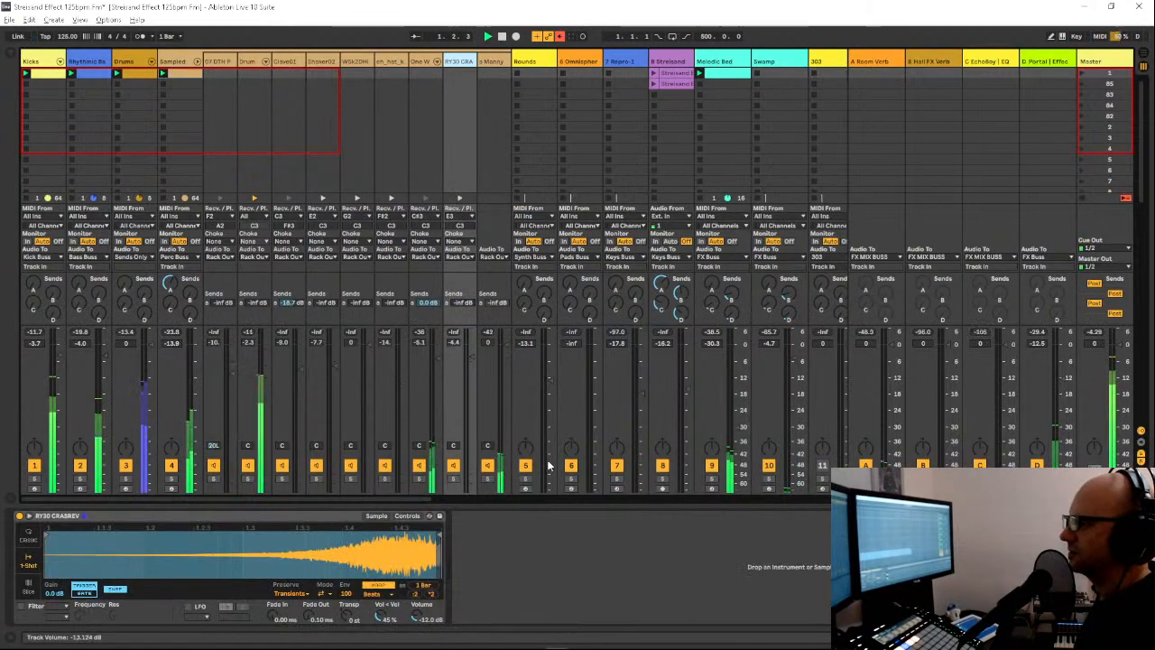
pyautogui.click(197, 62)
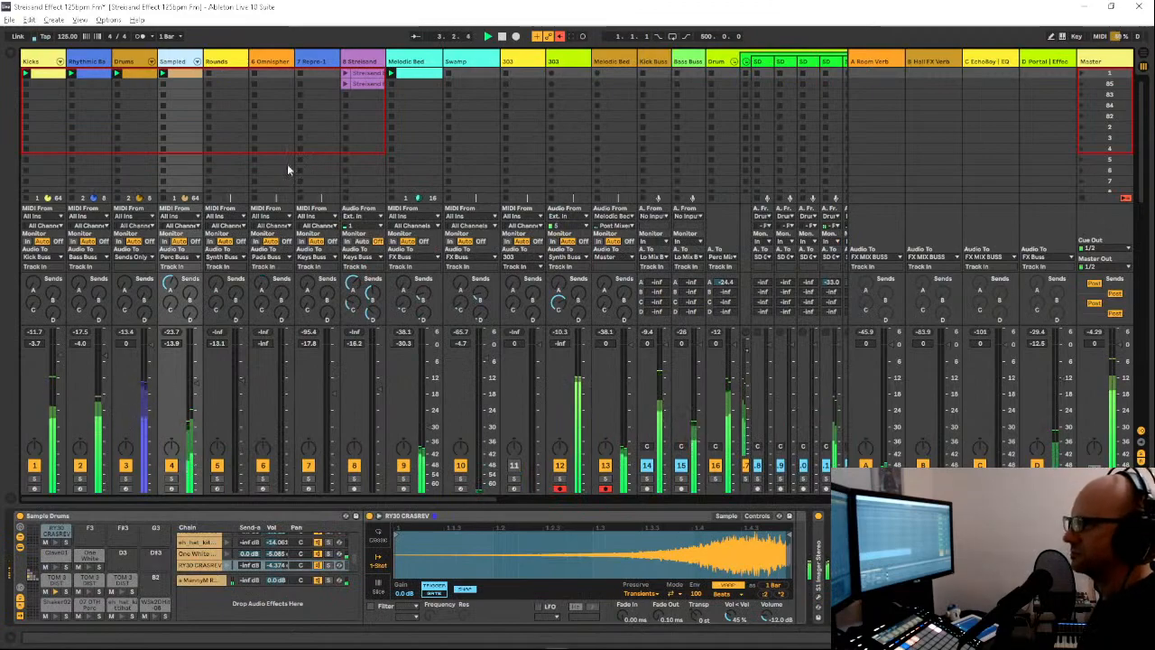
pyautogui.click(196, 62)
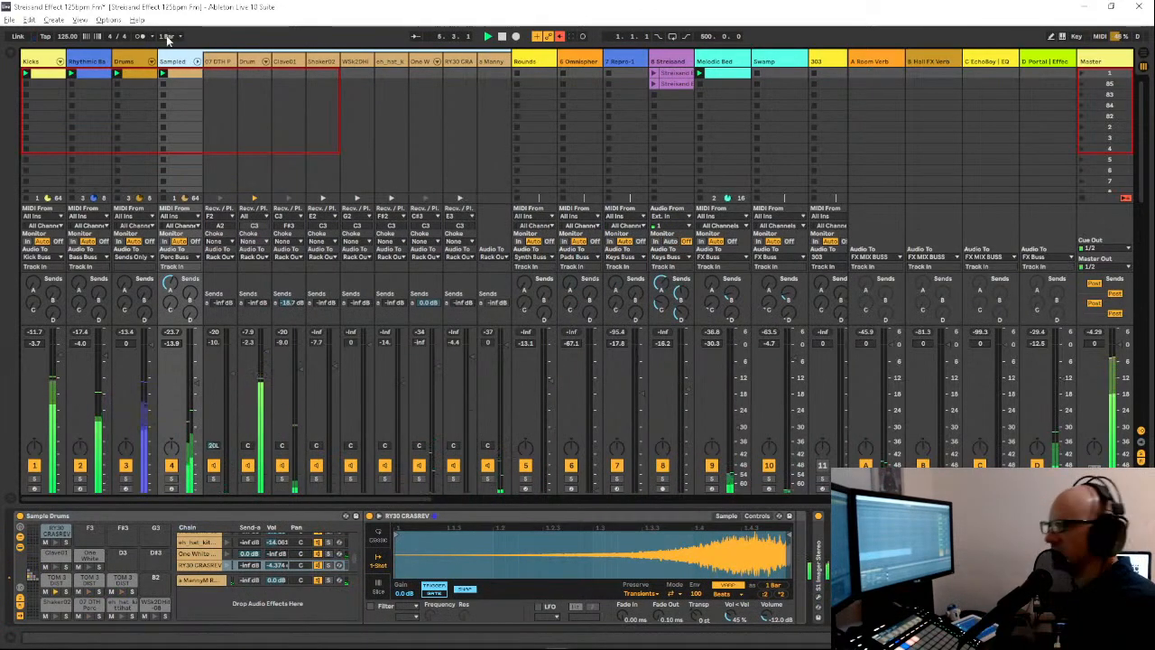
pyautogui.click(197, 61)
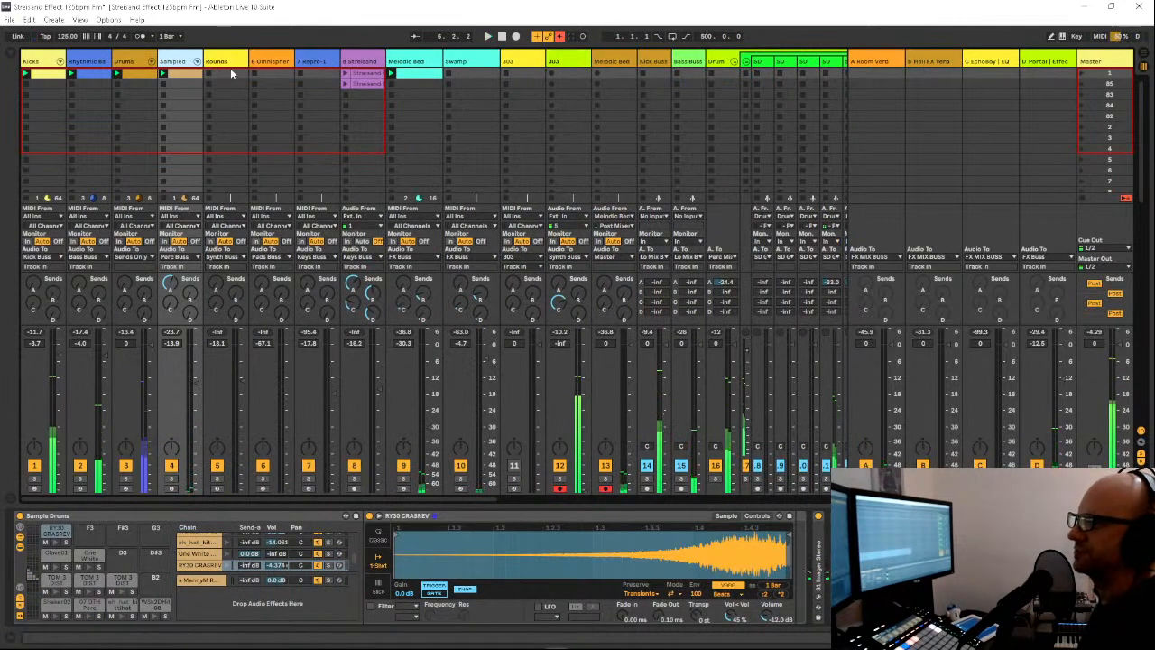
# Step: Select the Rounds track and rehearse its Reaktor 6 Dark Forest part over the groove
pyautogui.click(234, 64)
pyautogui.click(177, 62)
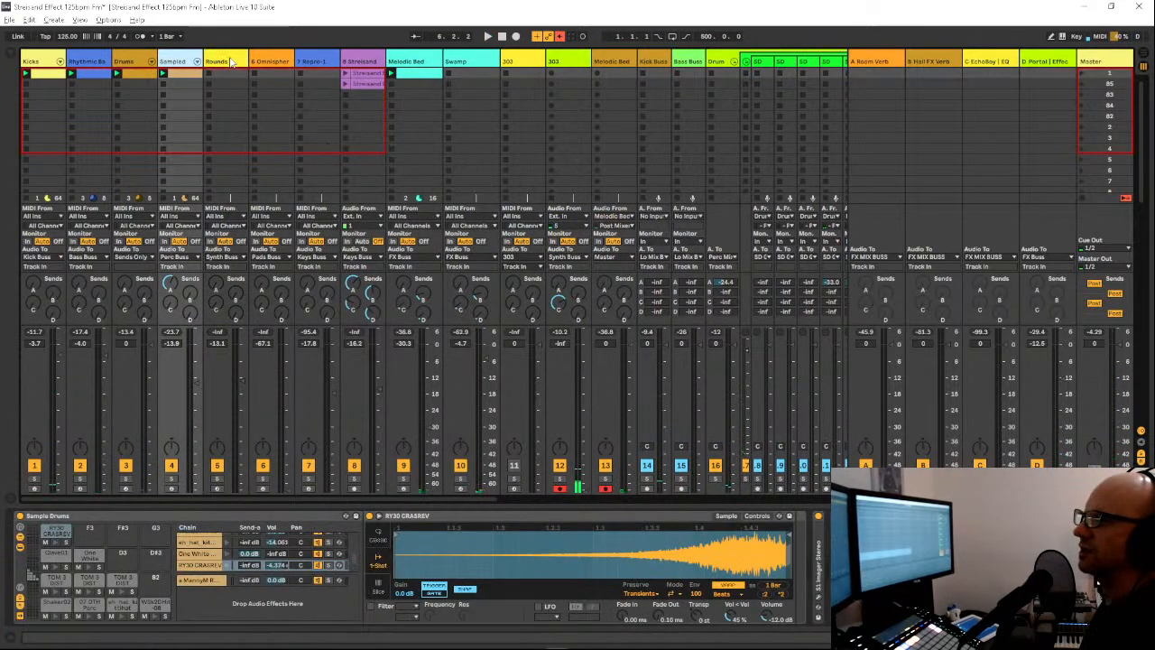
pyautogui.click(226, 62)
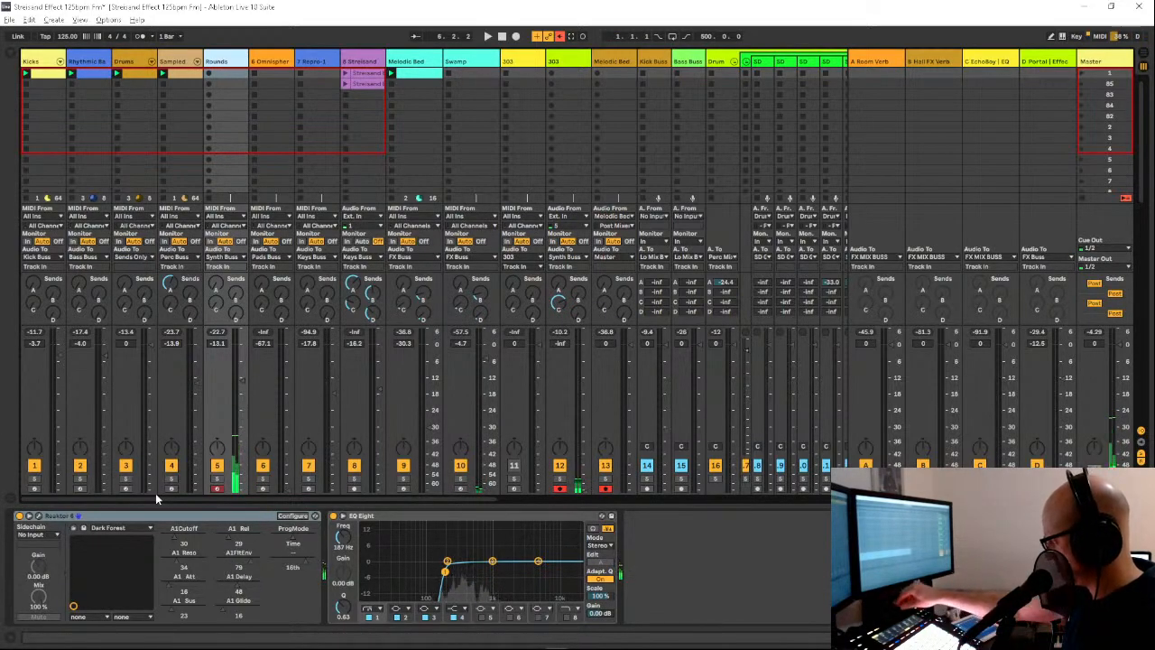
pyautogui.press('space')
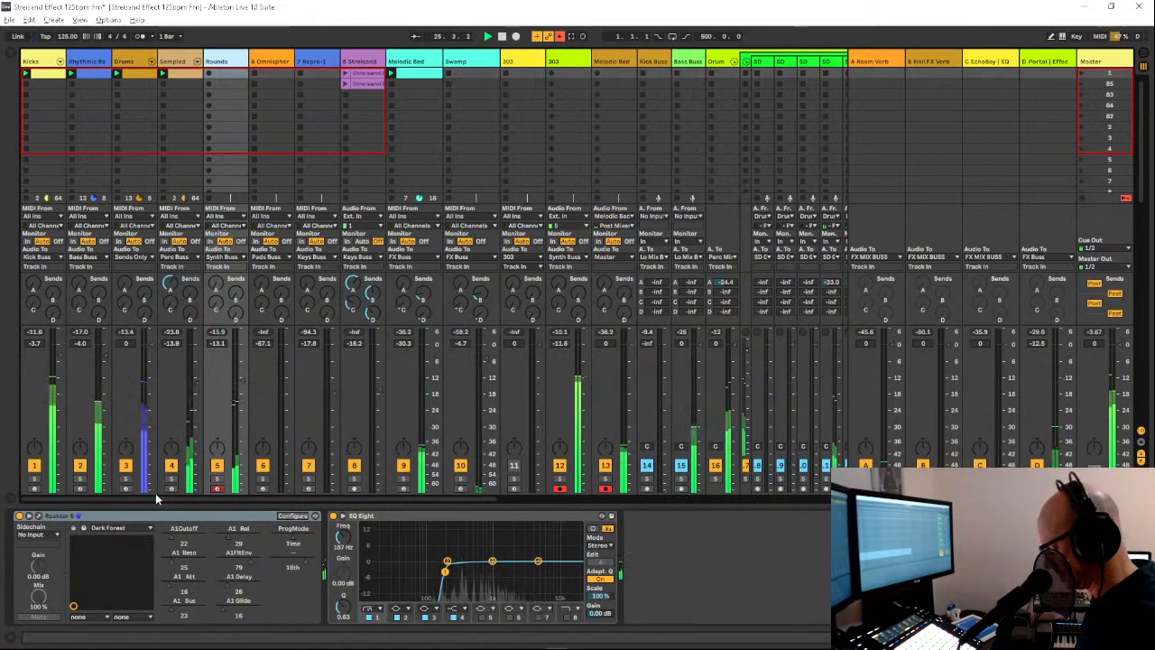
pyautogui.press('space')
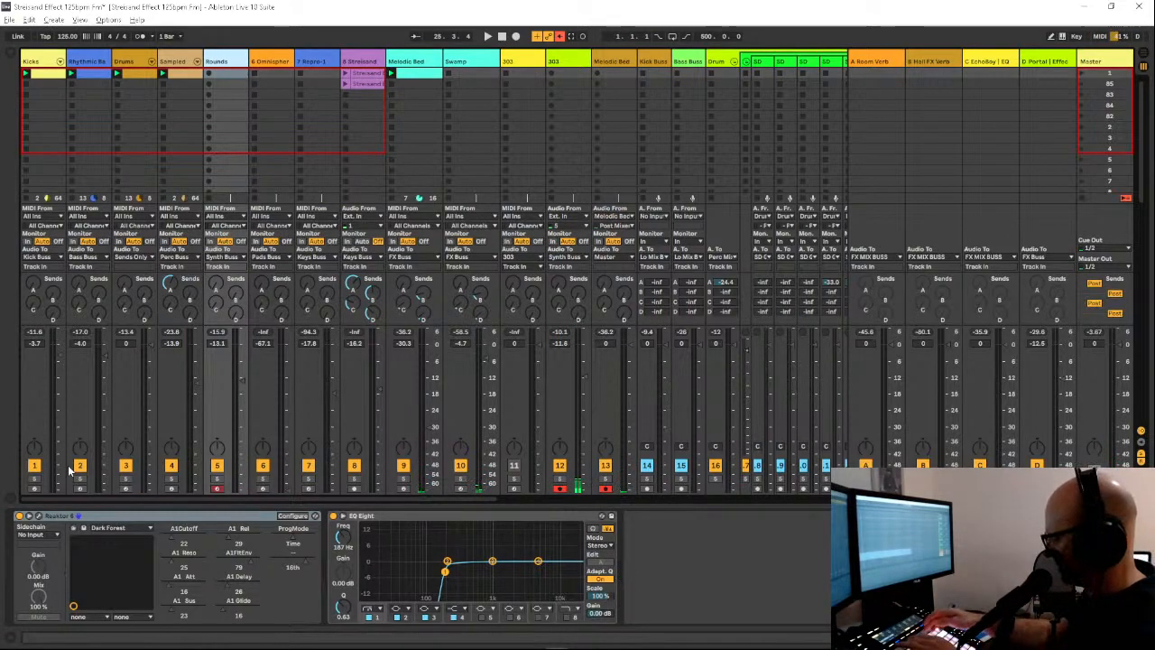
# Step: Record a two-bar Reaktor clip into the first slot of the Rounds track and play it back with the groove
pyautogui.press('space')
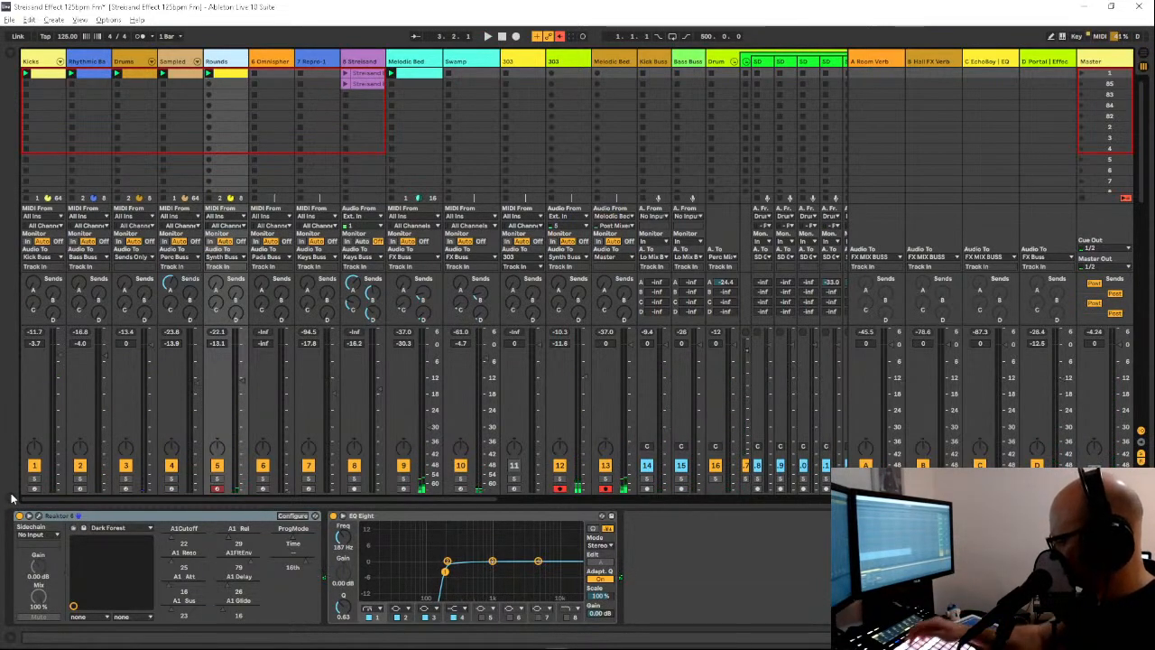
pyautogui.press('space')
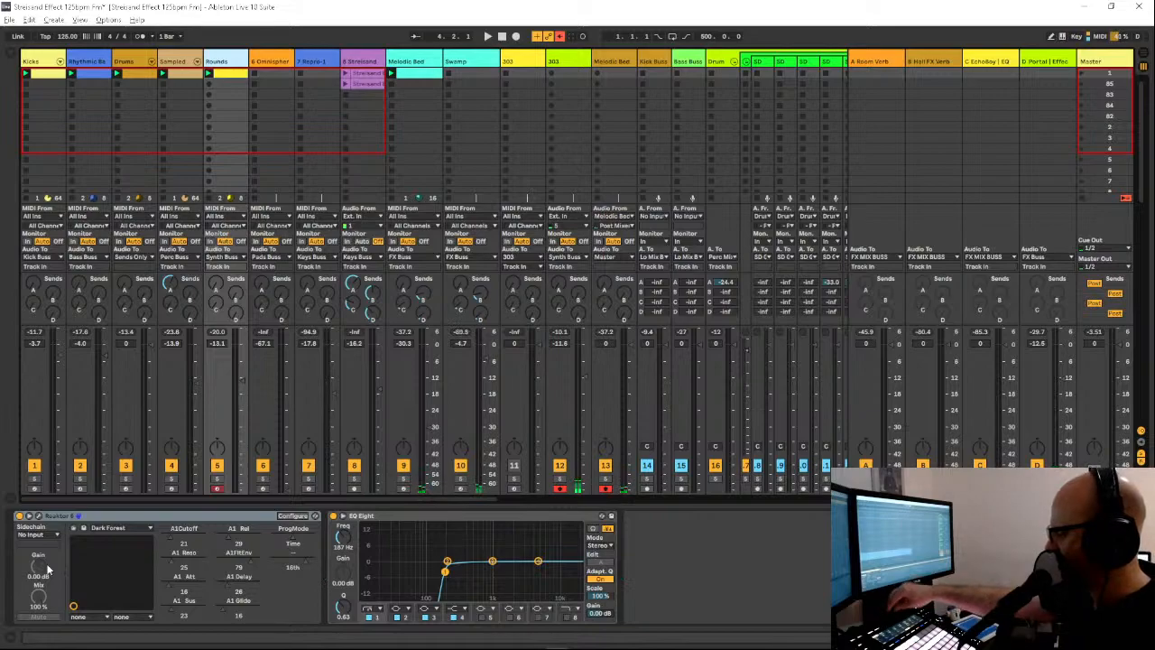
pyautogui.press('space')
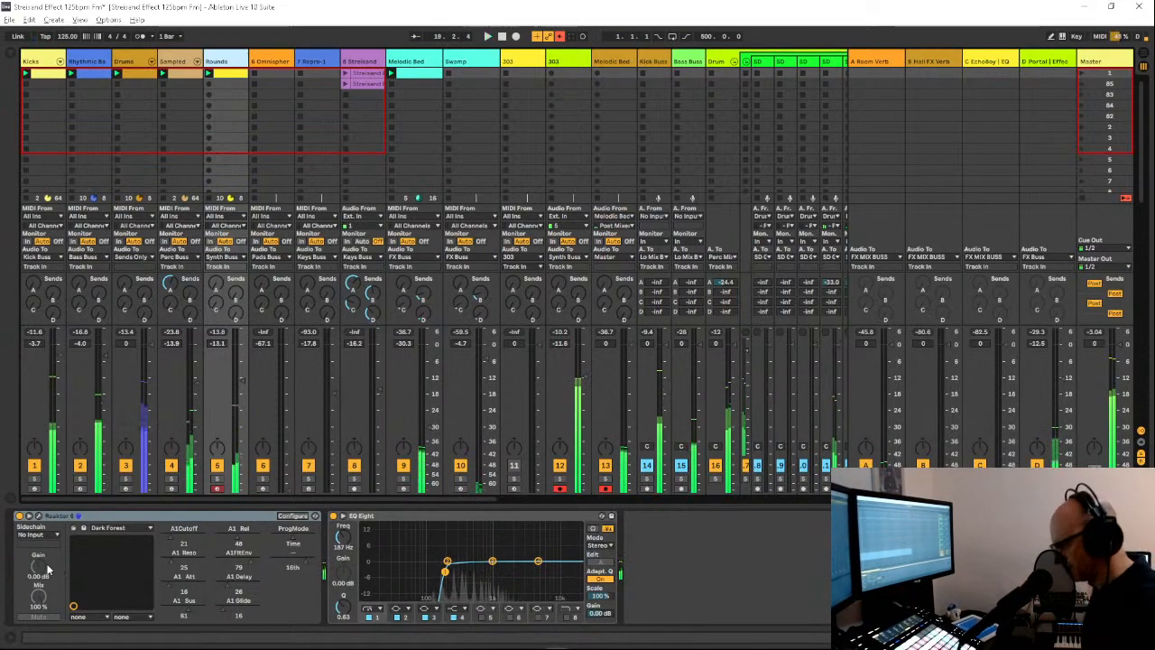
# Step: Record a two-bar clip on the Omnisphere track over the groove and set the track's volume to -32.4 dB
pyautogui.press('space')
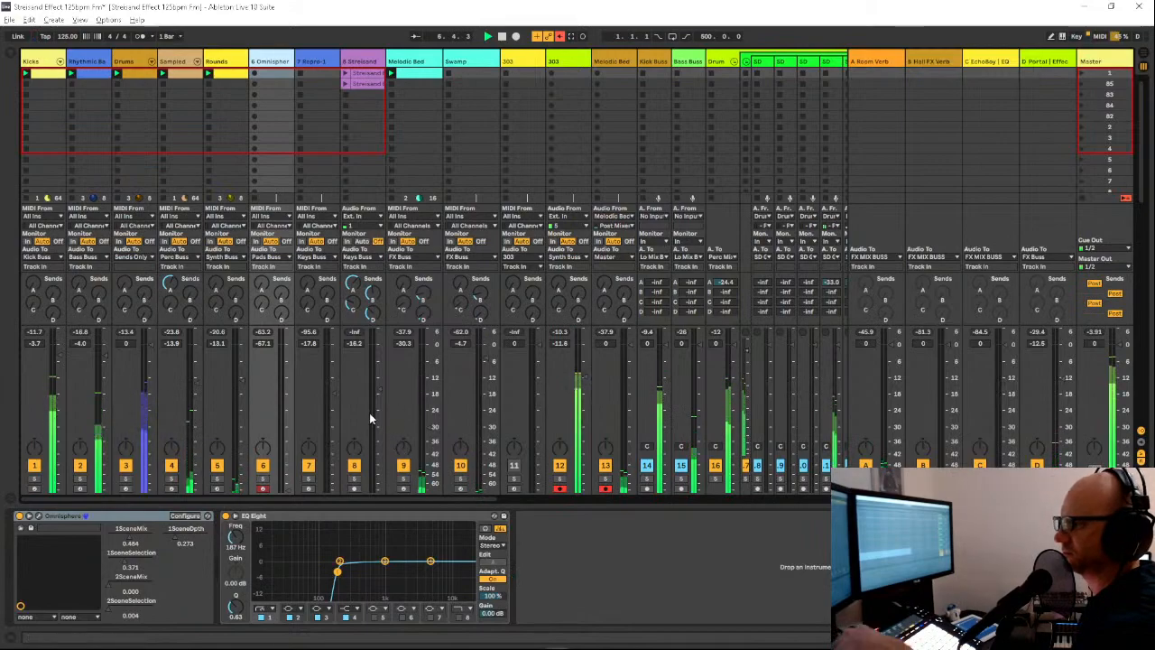
pyautogui.moveTo(288, 392); pyautogui.dragTo(288, 400)
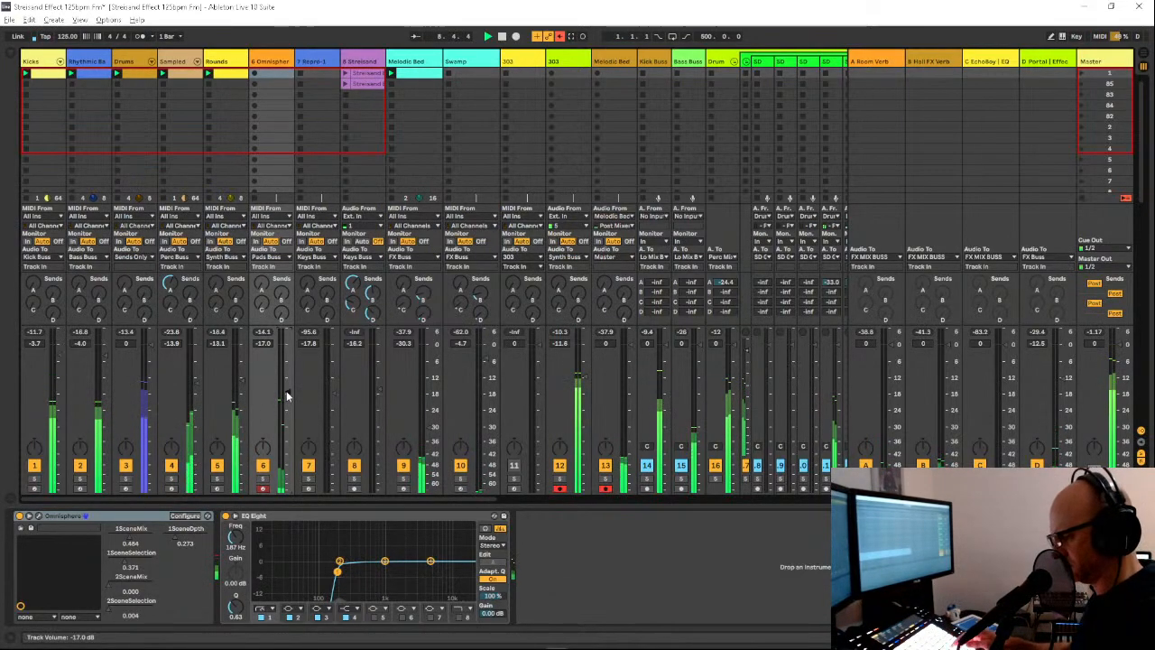
pyautogui.moveTo(288, 395); pyautogui.dragTo(288, 432)
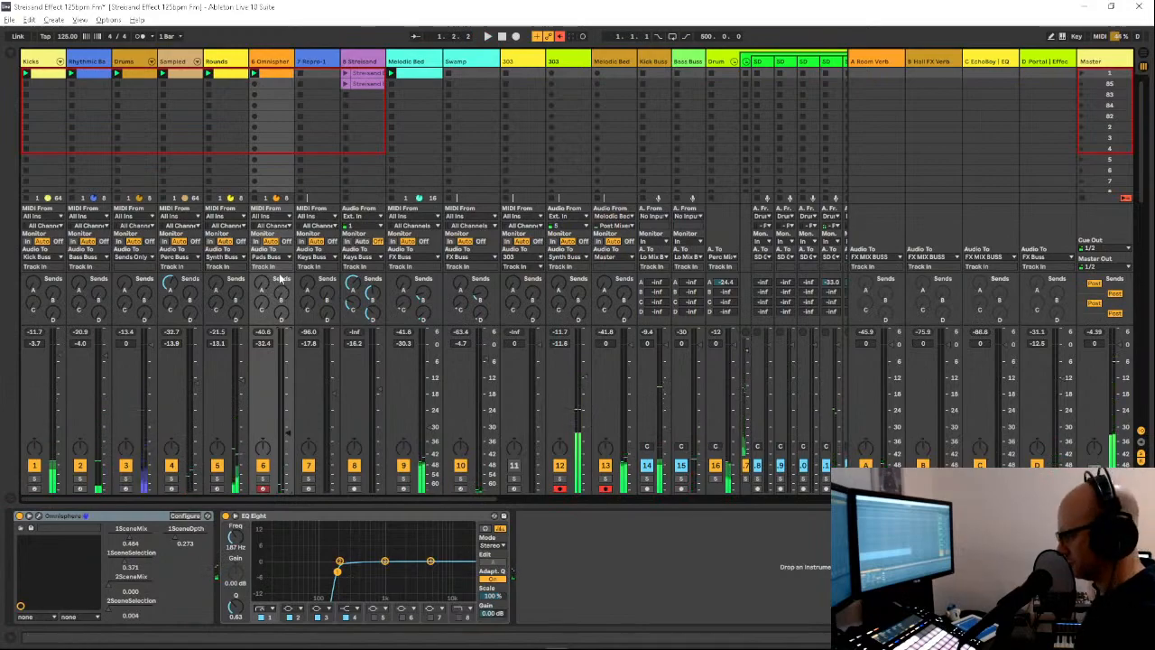
# Step: Solo the Omnisphere track, open its new clip and check the recorded notes and playback from the clip's start
pyautogui.click(263, 479)
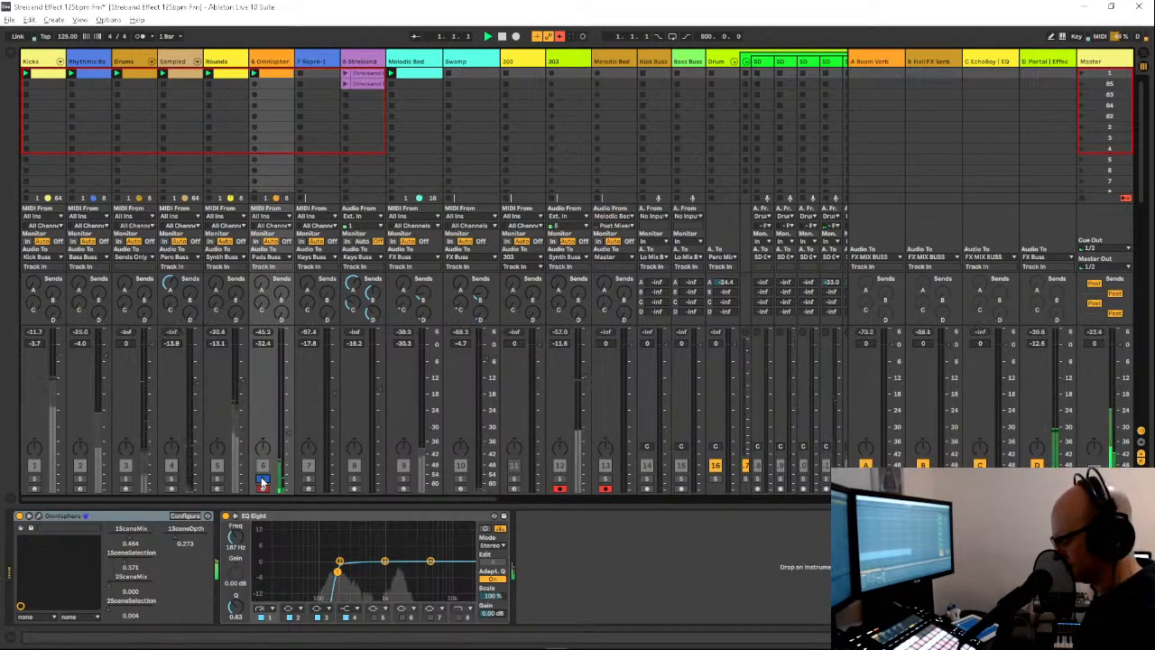
pyautogui.click(262, 479)
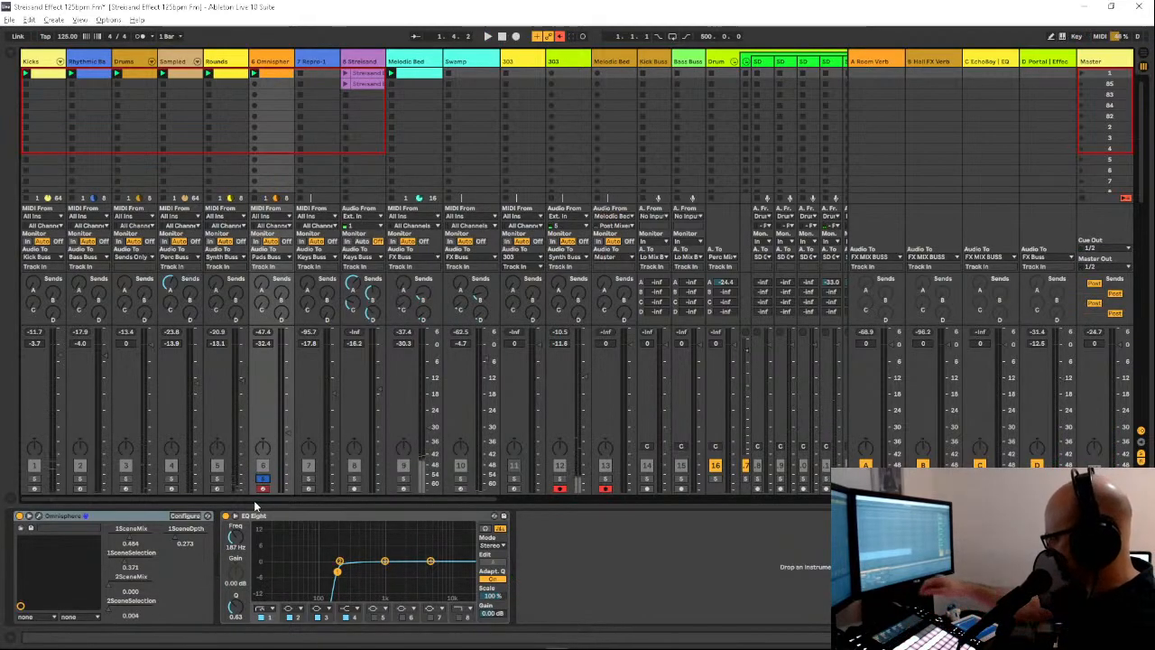
pyautogui.hotkey('shift', 'Tab')
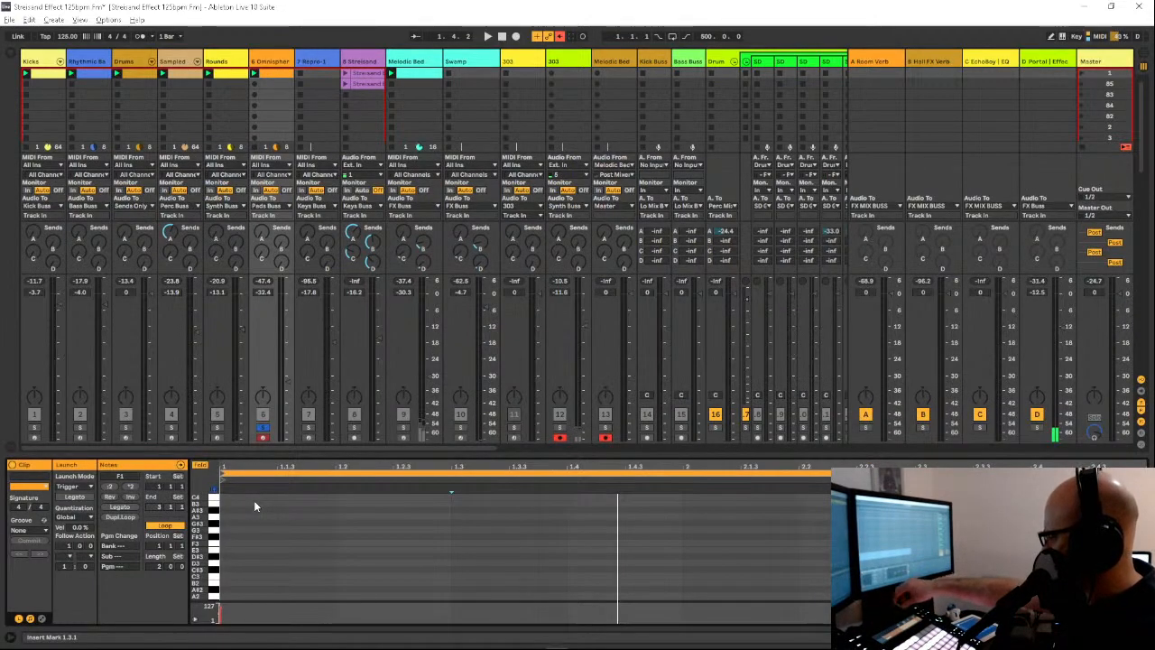
pyautogui.press('Left')
pyautogui.press('Left')
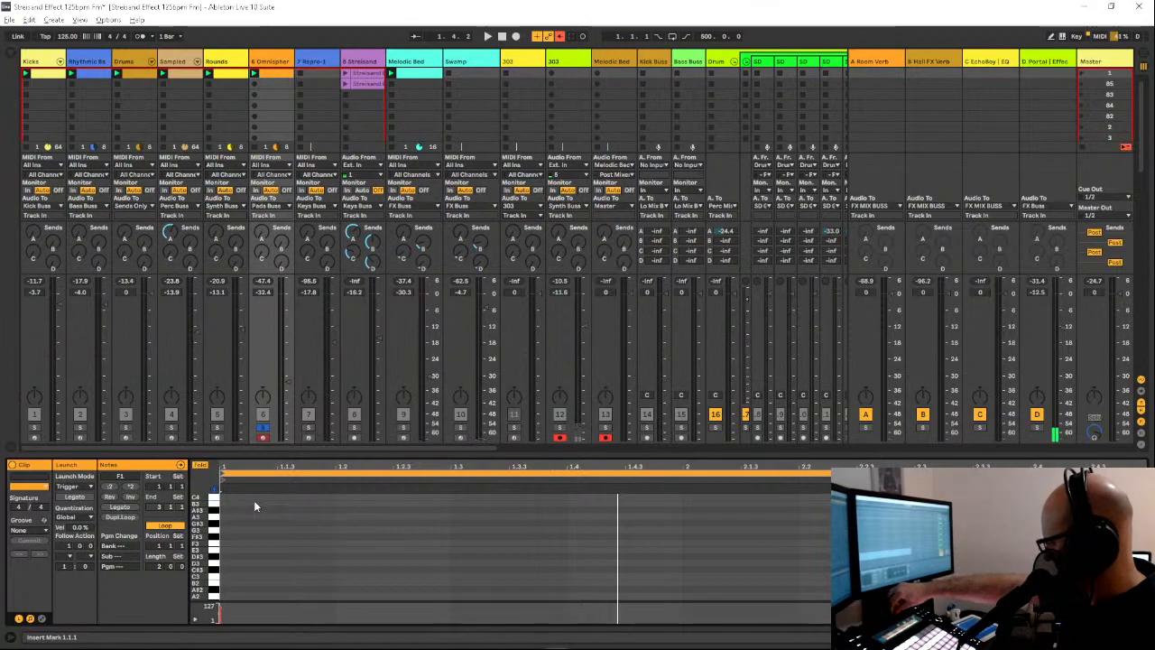
pyautogui.press('space')
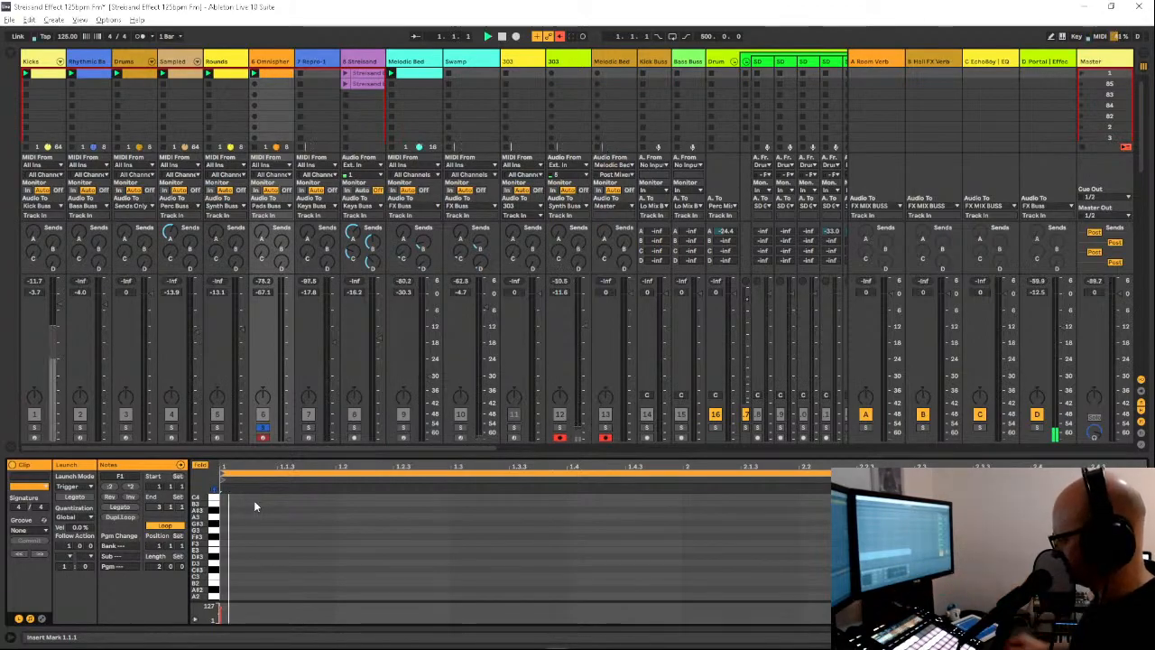
pyautogui.press('space')
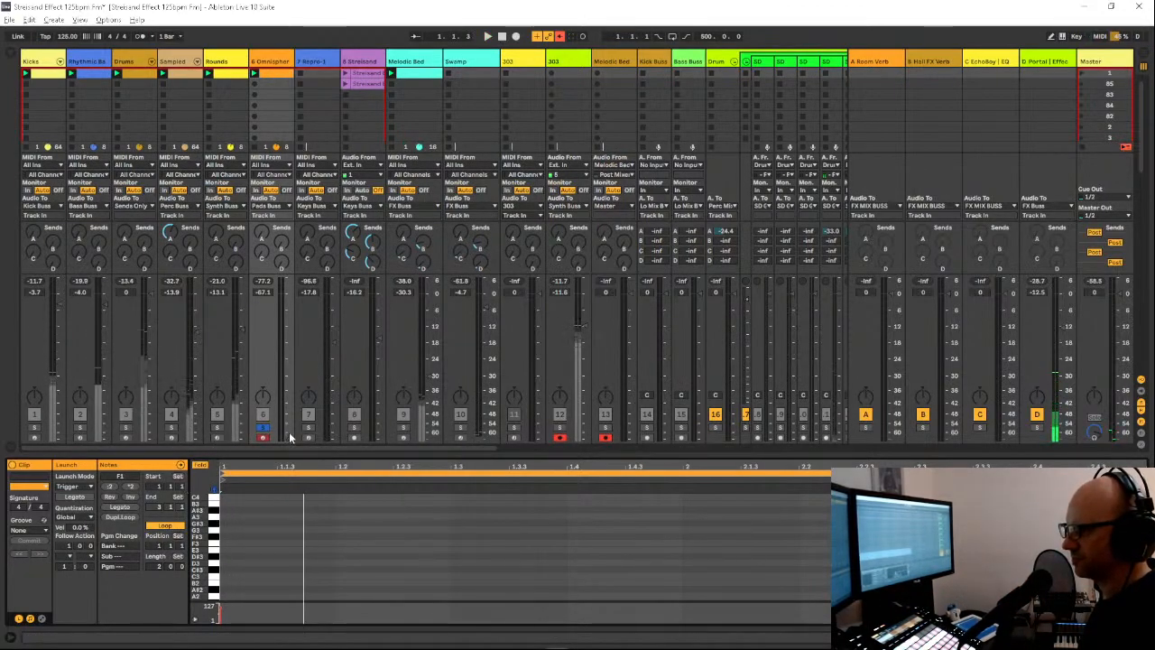
# Step: Raise the Omnisphere track's volume to -28.3 dB and unsolo it to hear it in the full mix with Rounds
pyautogui.moveTo(286, 437); pyautogui.dragTo(286, 355)
pyautogui.press('space')
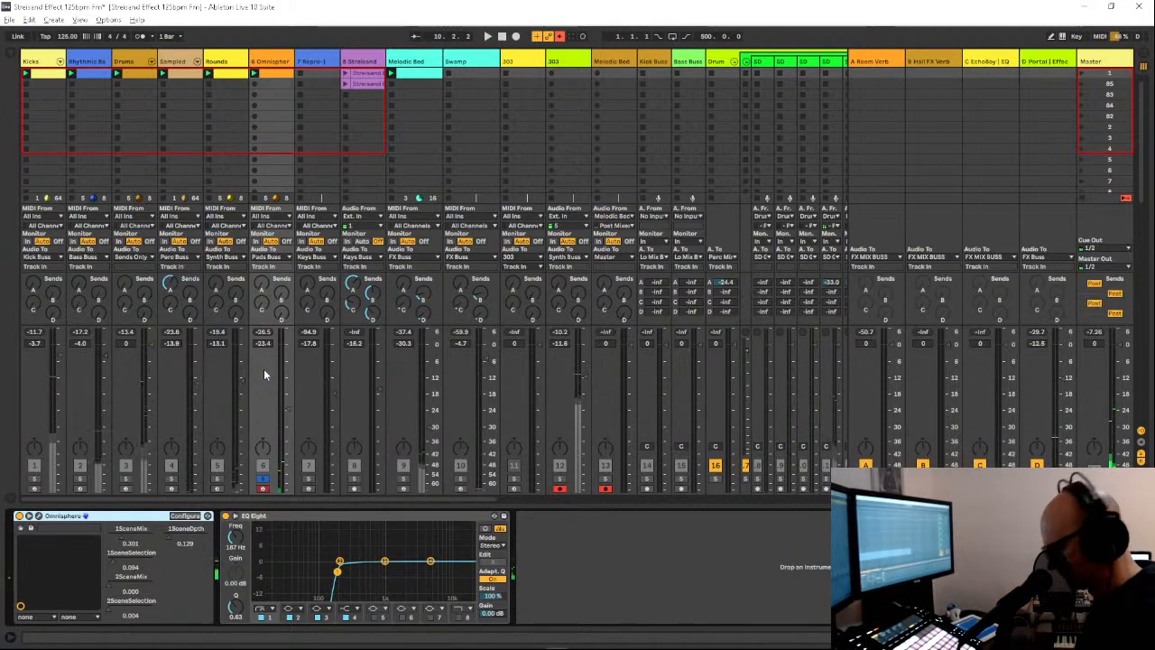
pyautogui.click(262, 478)
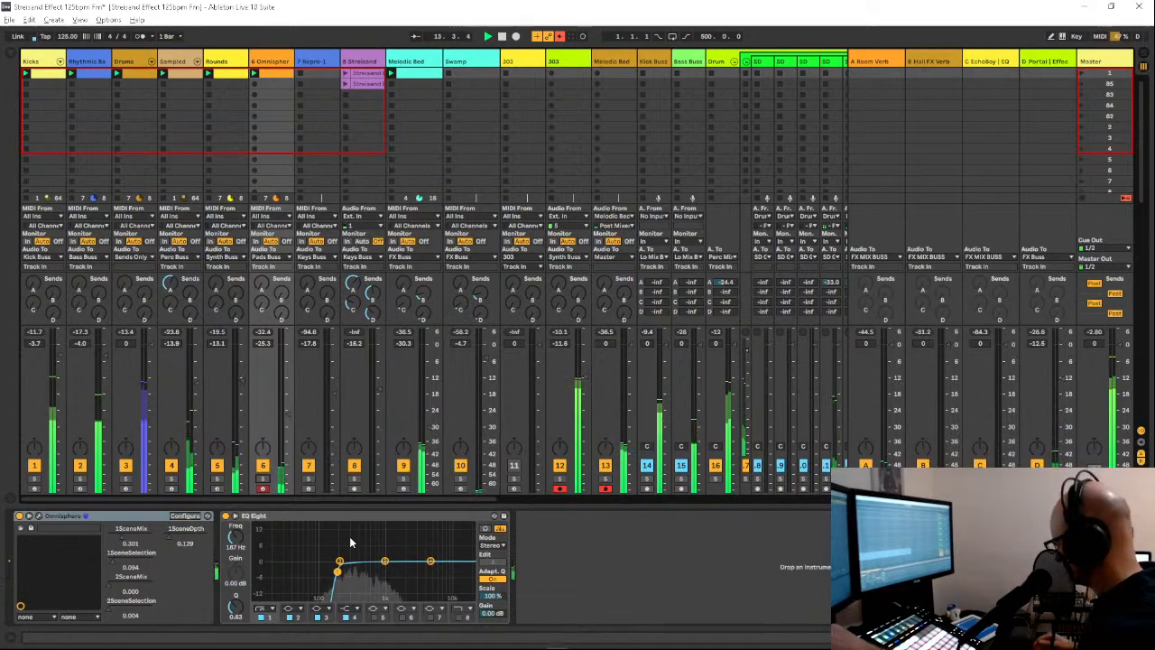
pyautogui.press('Left')
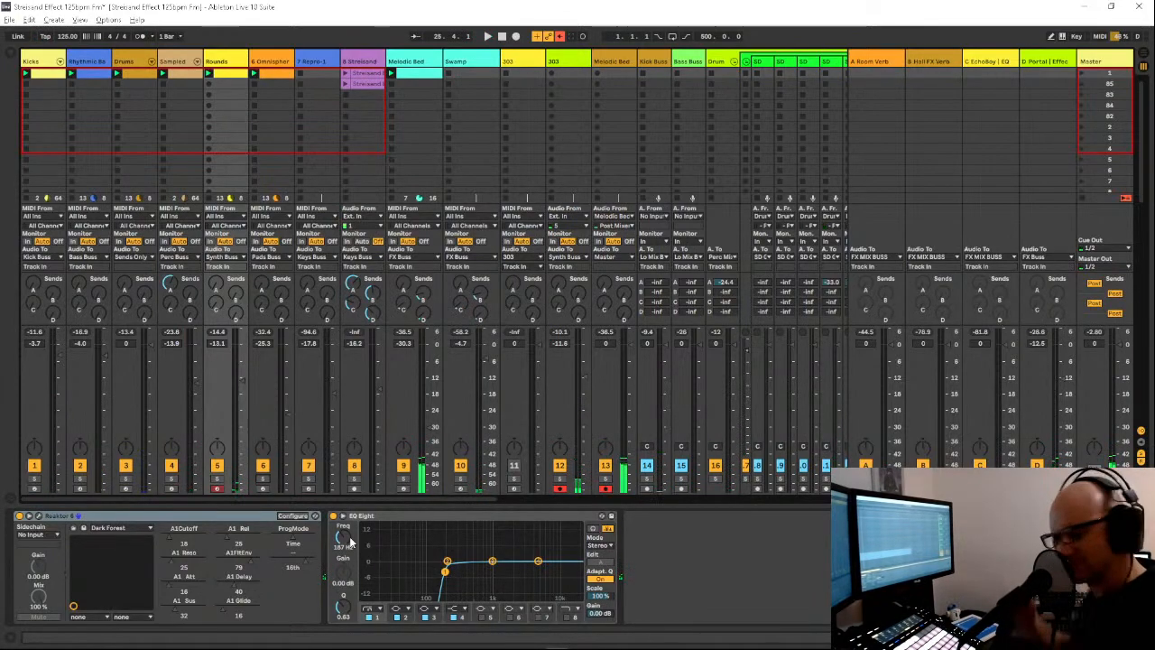
# Step: Audition the first Streisand sample clip over the groove with its track volume at -8.7 dB, and play the groove without it
pyautogui.click(344, 77)
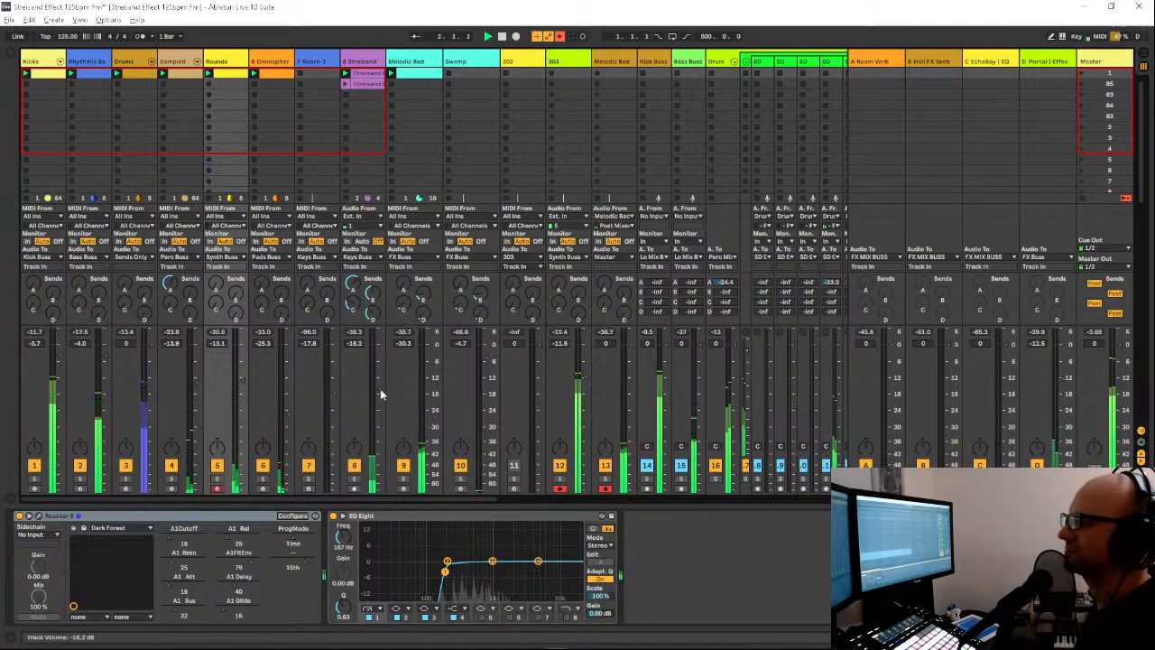
pyautogui.click(345, 84)
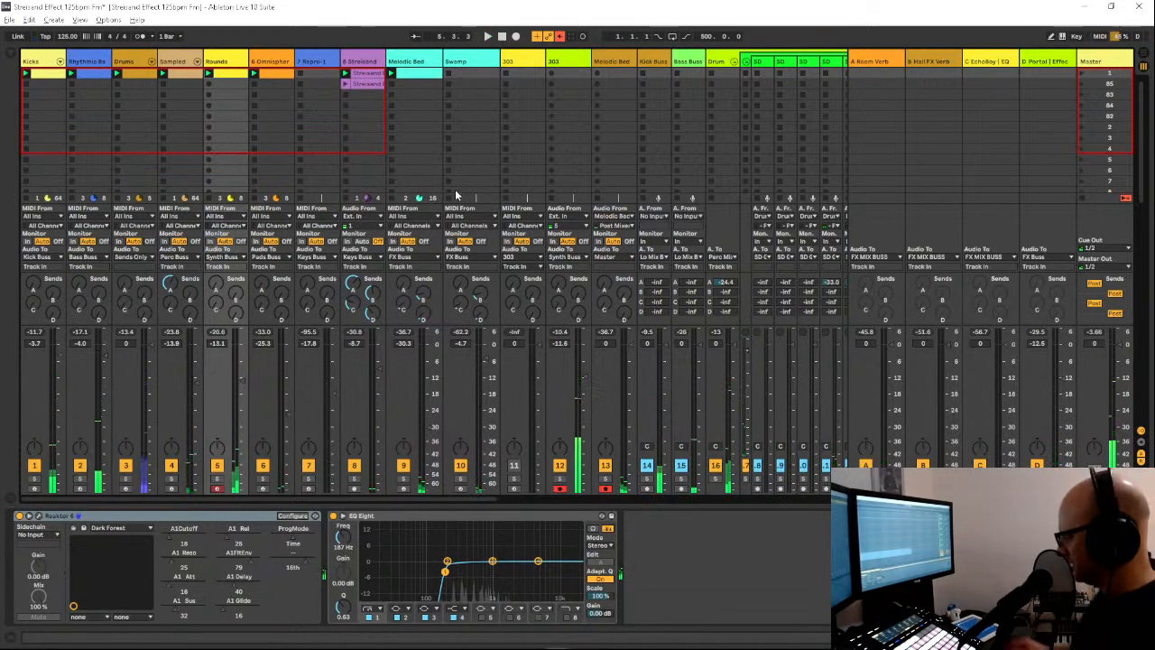
pyautogui.click(364, 84)
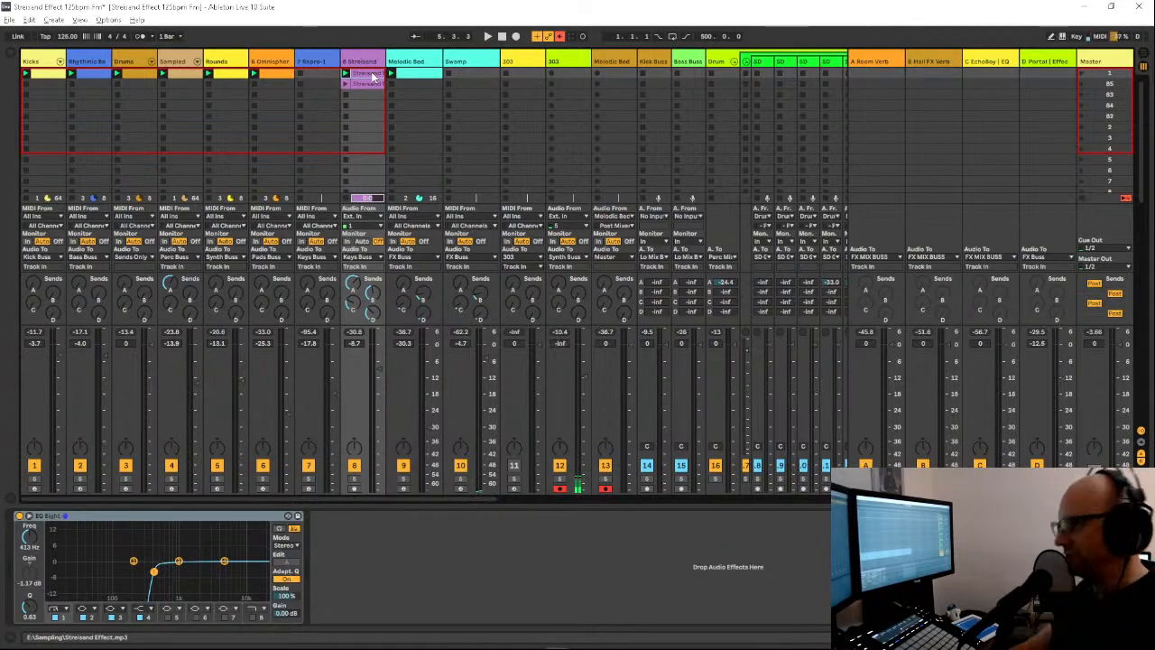
pyautogui.press('space')
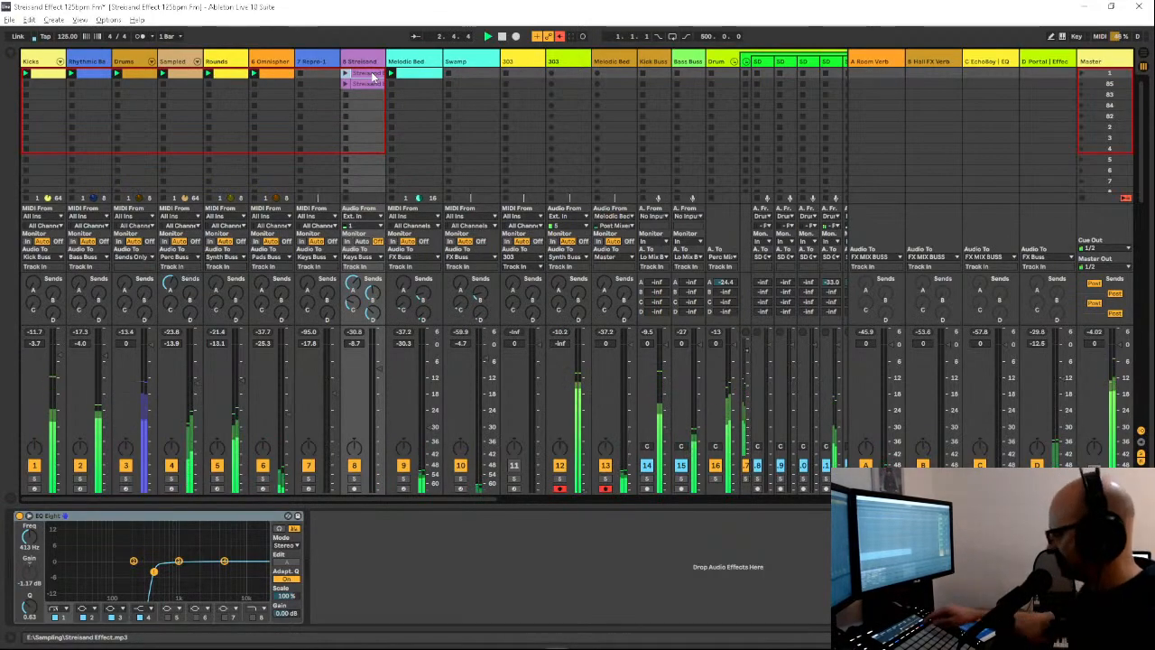
# Step: Insert a MIDI track after the Omnisphere track and route its MIDI output to 6-Omnisphere
pyautogui.press('Left')
pyautogui.press('Left')
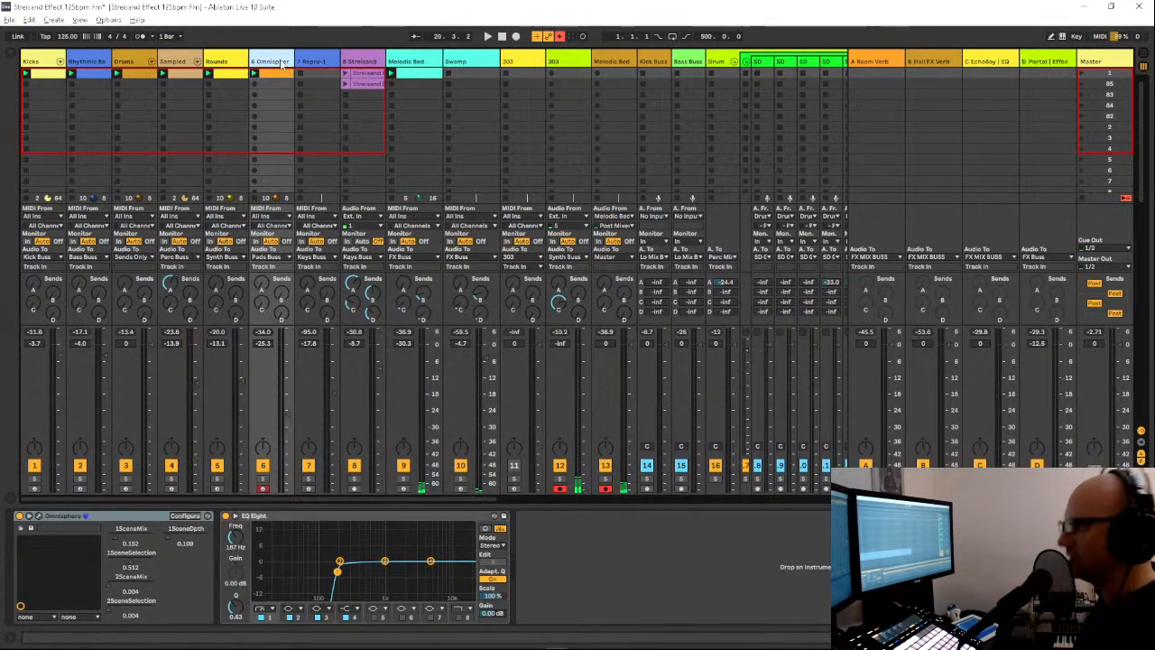
pyautogui.hotkey('ctrl', 'shift', 't')
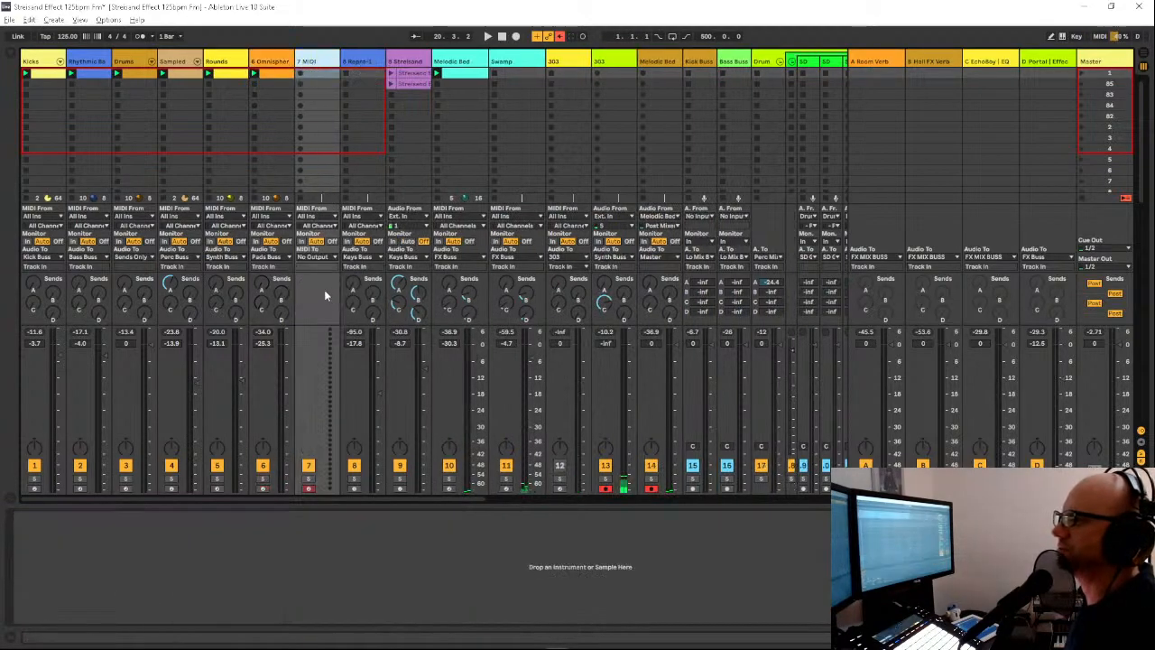
pyautogui.click(315, 257)
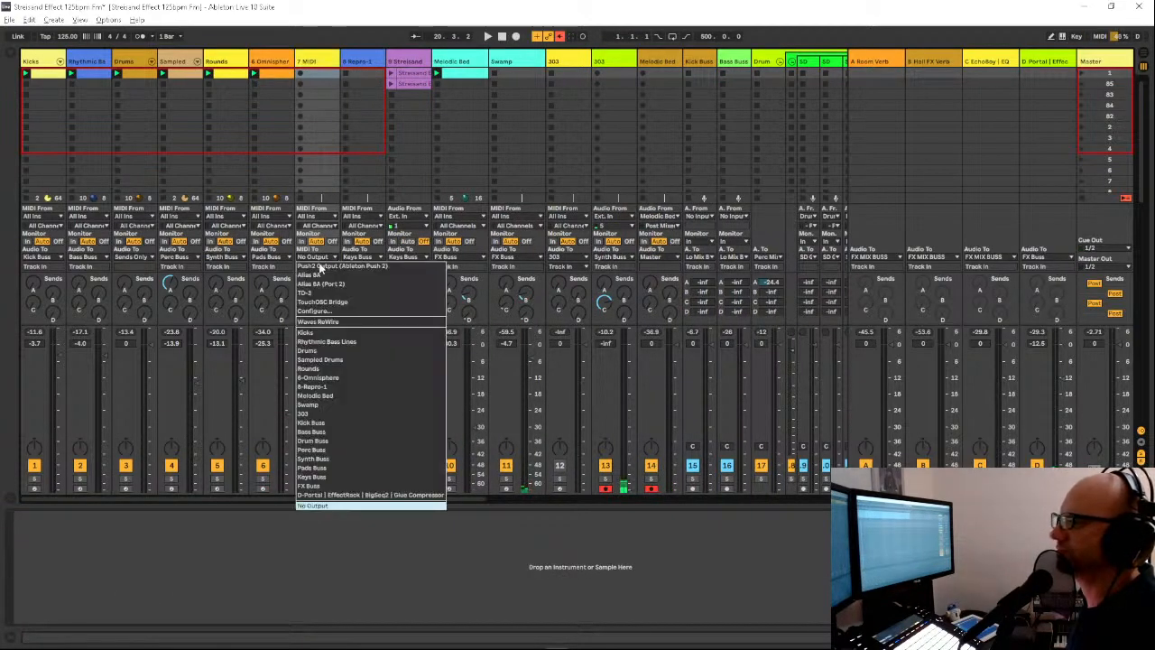
pyautogui.press('Escape')
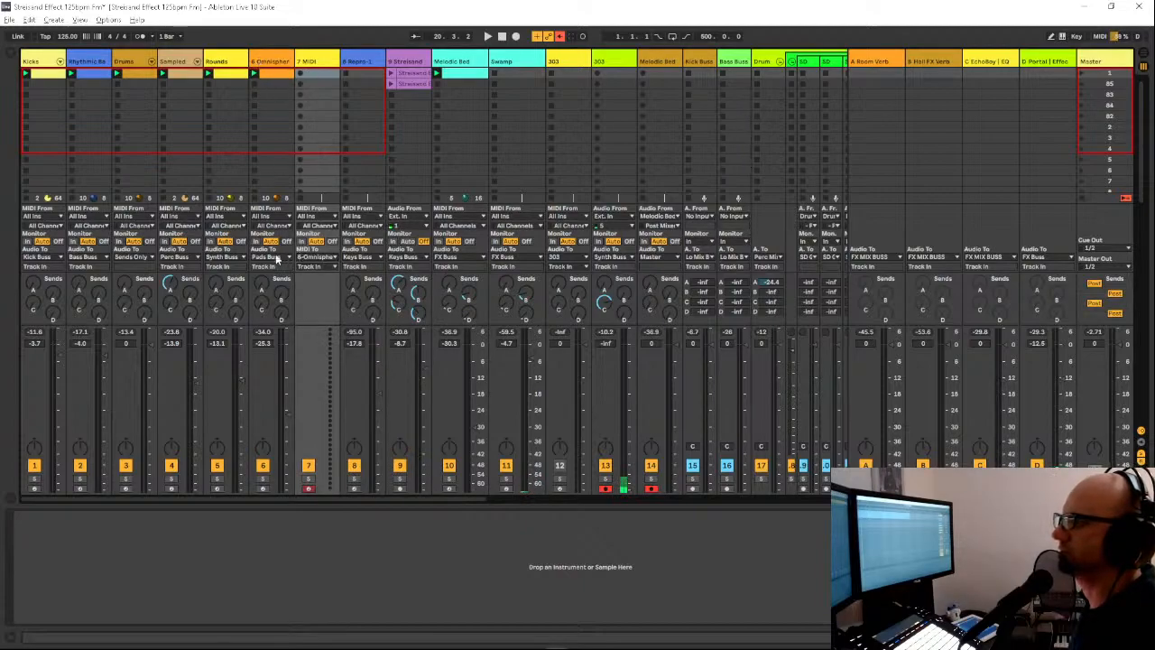
# Step: Route the Omnisphere track's audio output to the Perc Buss
pyautogui.click(284, 149)
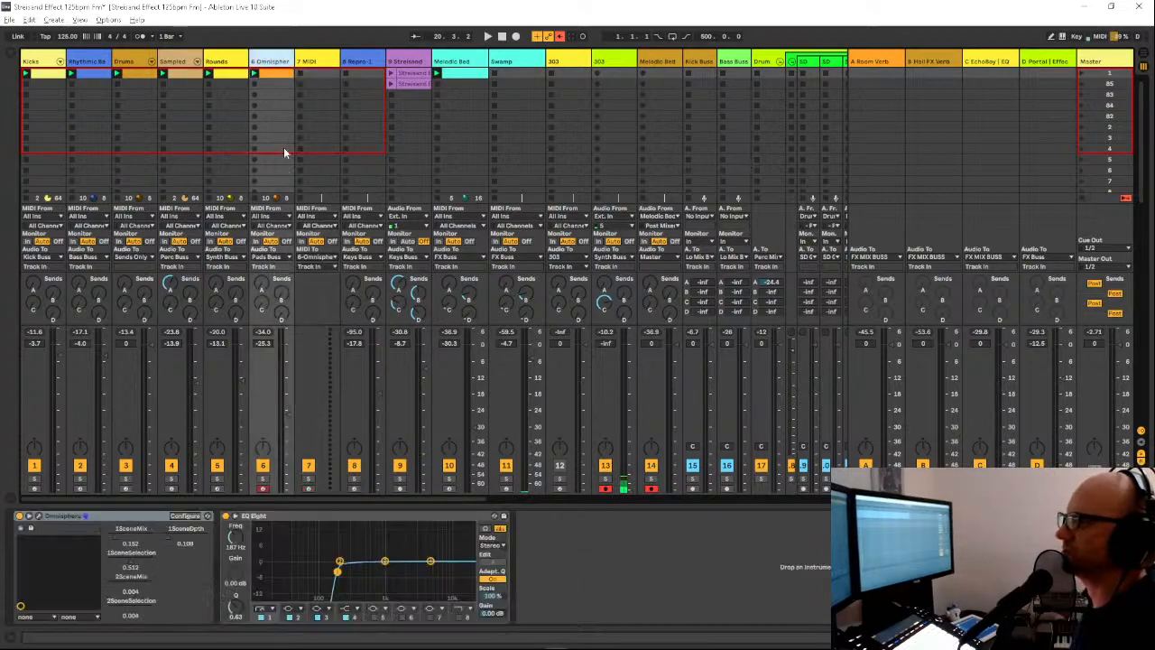
pyautogui.click(275, 258)
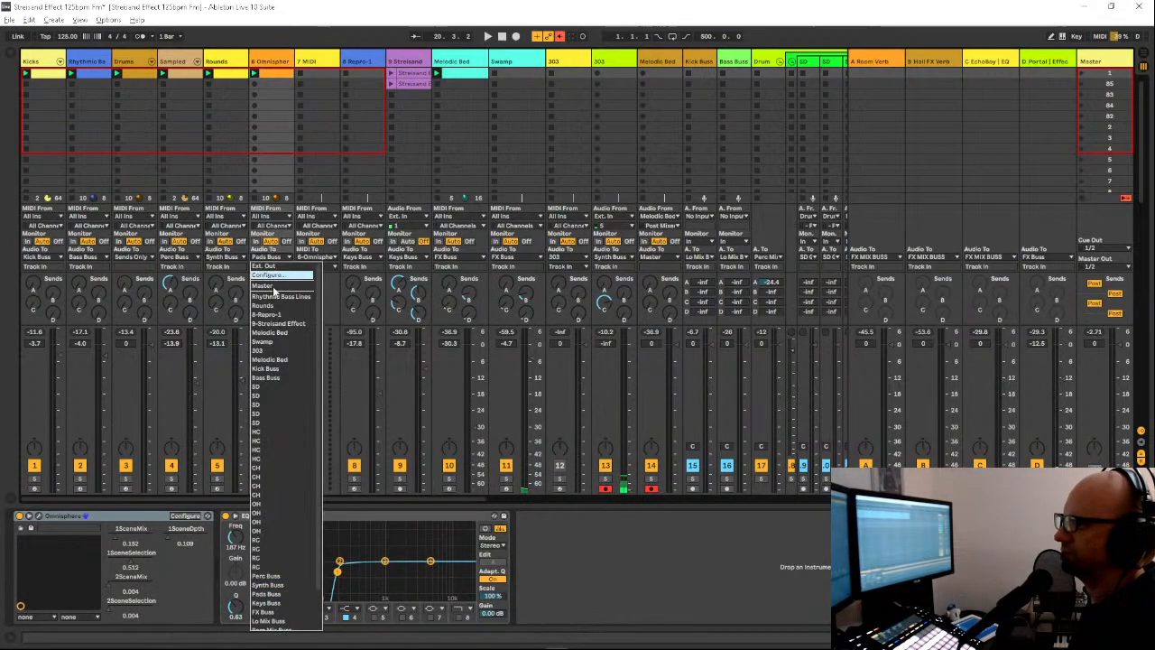
pyautogui.click(286, 580)
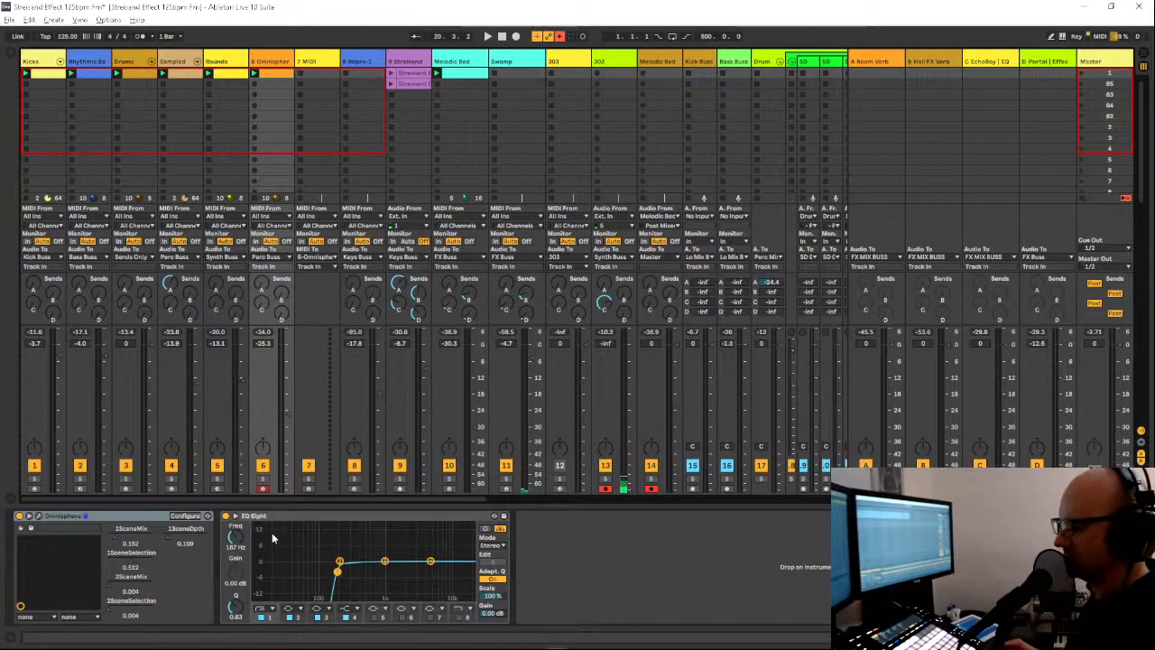
# Step: Set the 7 MIDI track's output channel within the Omnisphere track to 2-Omnisphere
pyautogui.press('space')
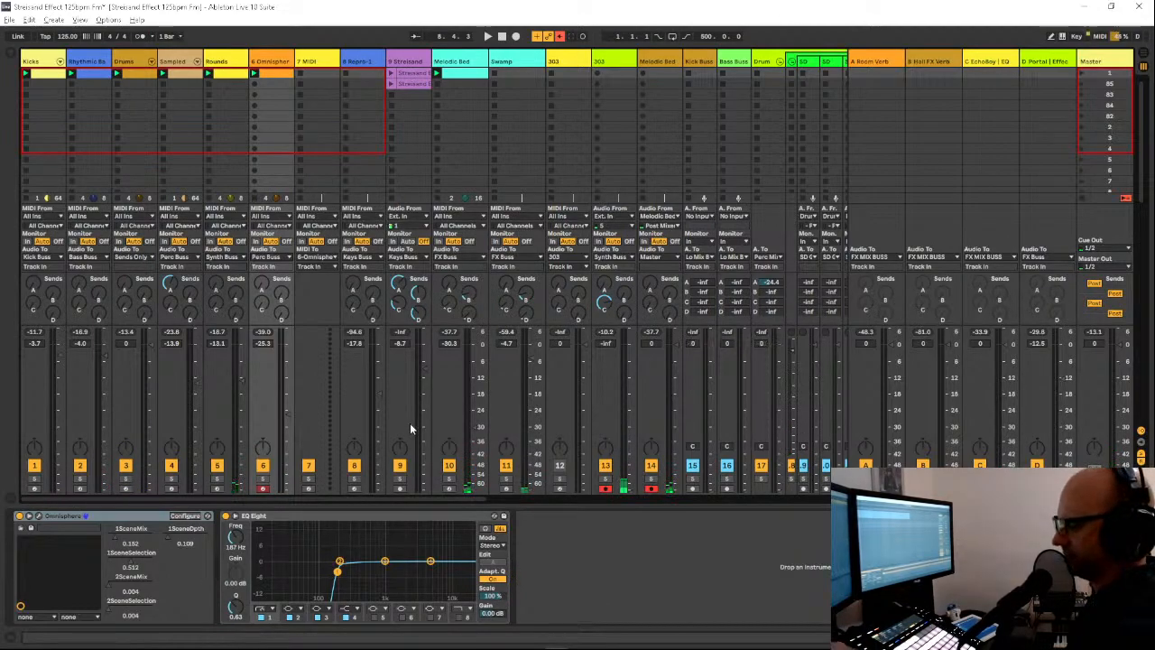
pyautogui.click(320, 268)
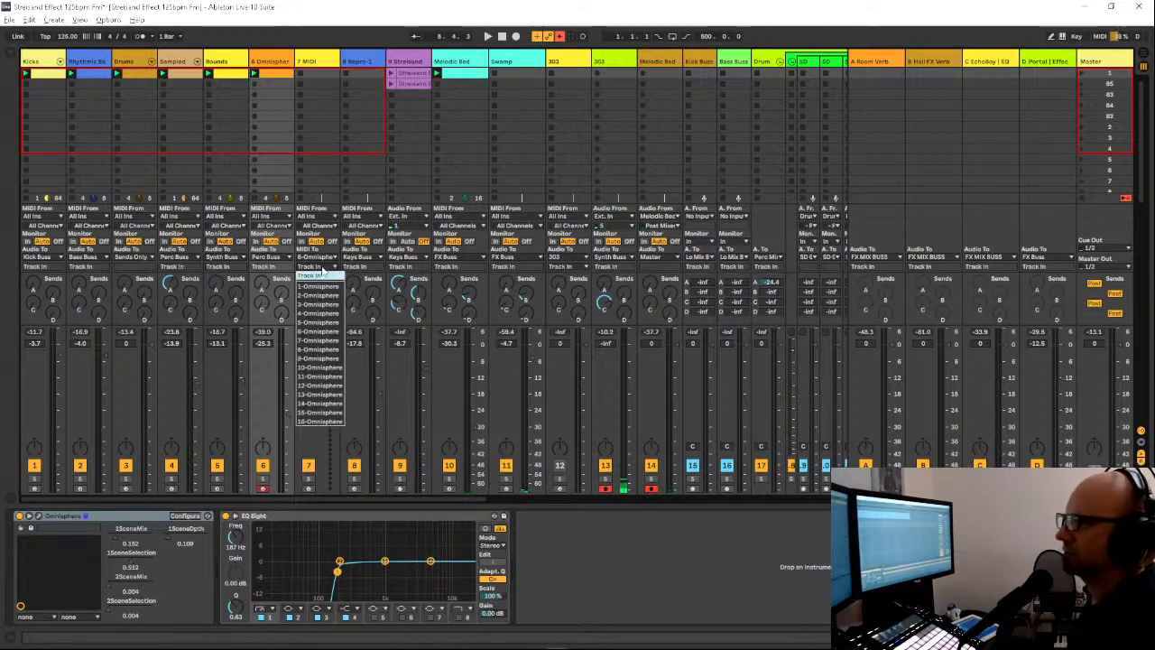
pyautogui.click(320, 300)
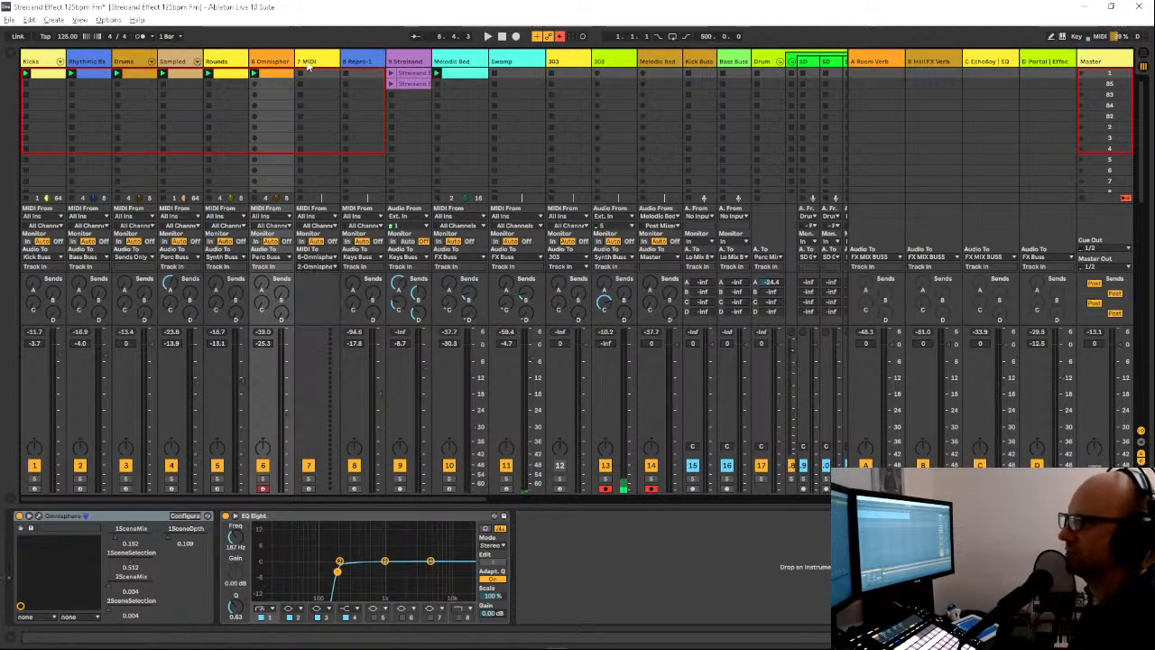
# Step: Open the Omnisphere instrument's window from the 6 Omnisphere track and select the armed 7 MIDI track for playing it
pyautogui.click(307, 62)
pyautogui.click(258, 62)
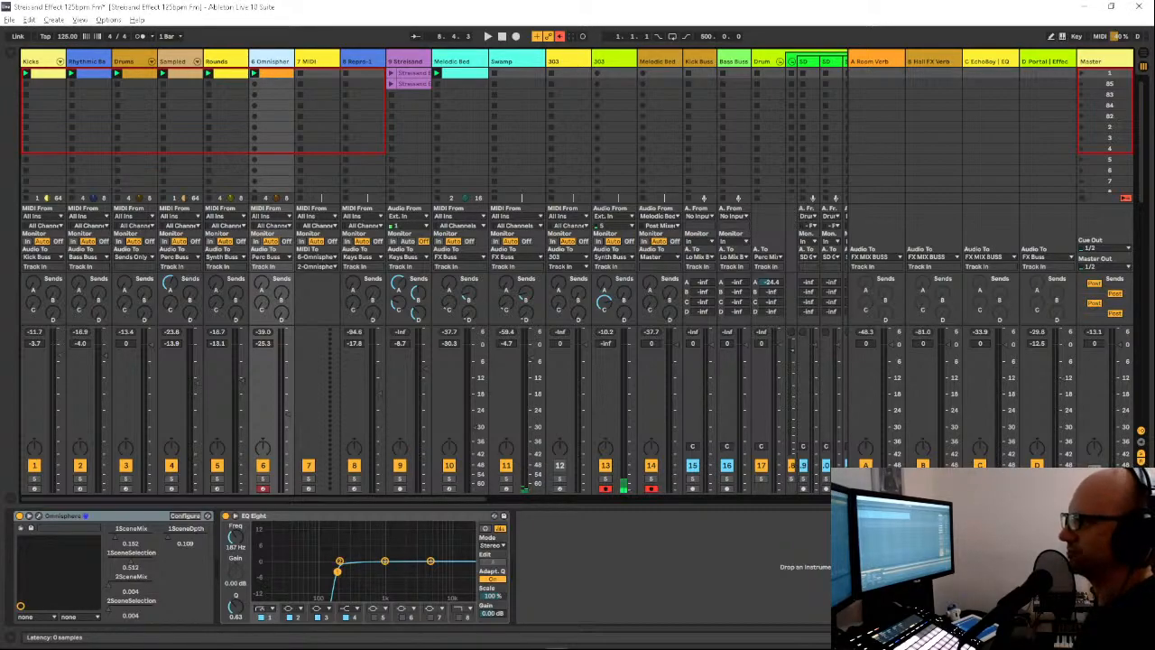
pyautogui.click(38, 516)
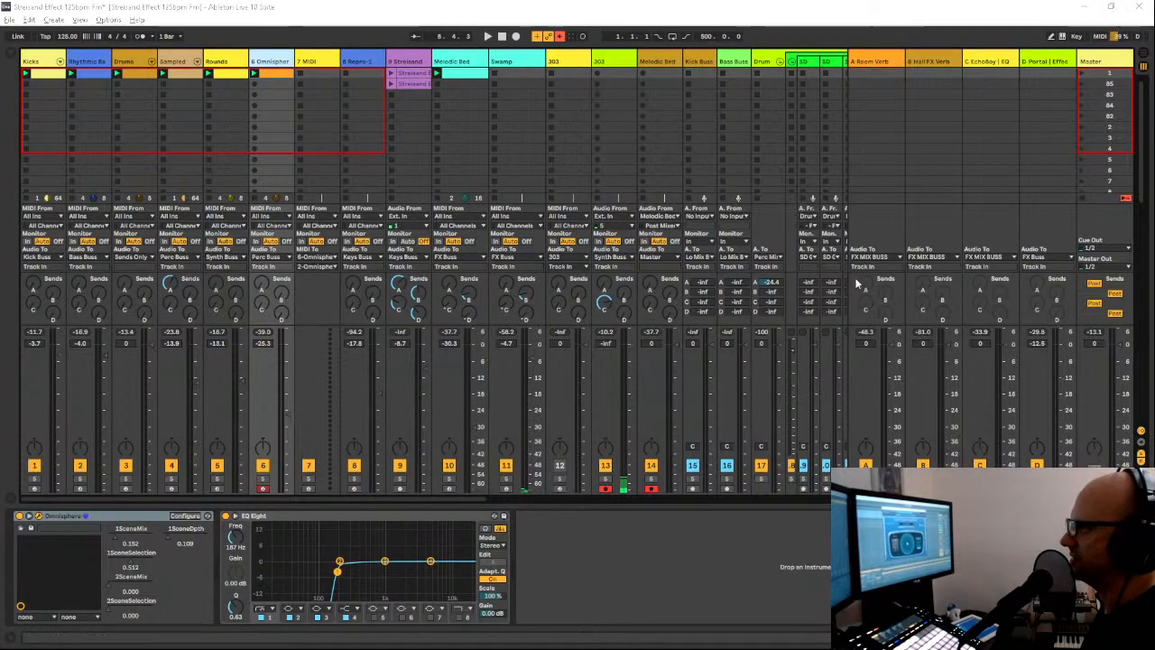
pyautogui.click(323, 66)
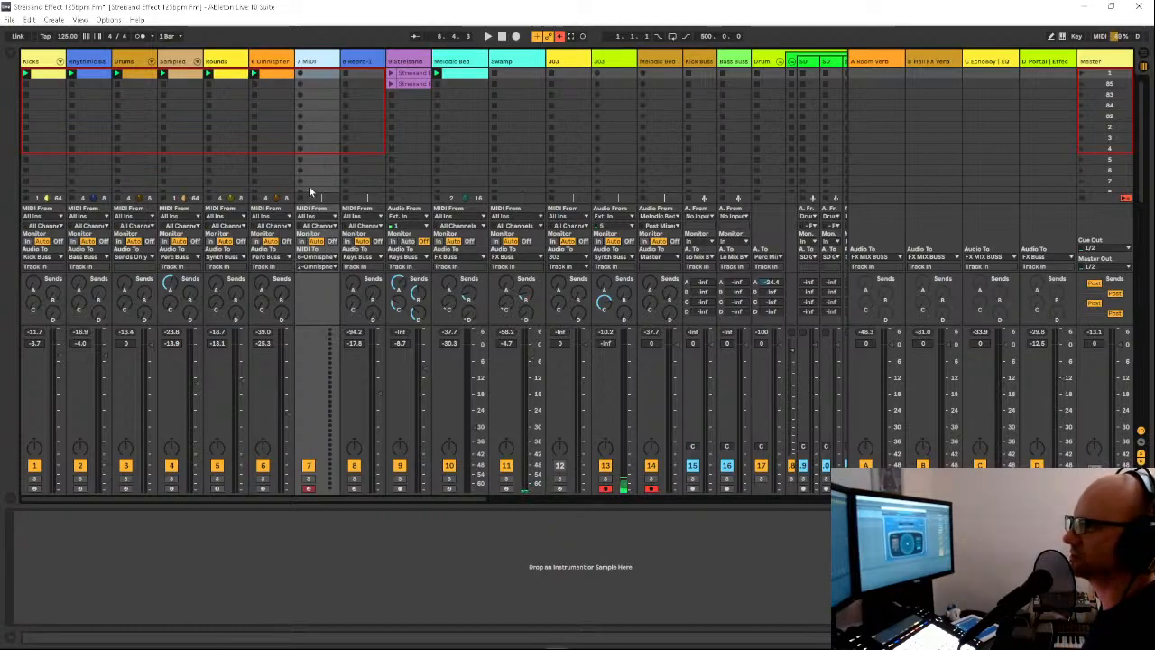
# Step: Insert an audio track after the 303 audio track and take its input from a separate instrument output of 6-Omnisphere
pyautogui.click(613, 63)
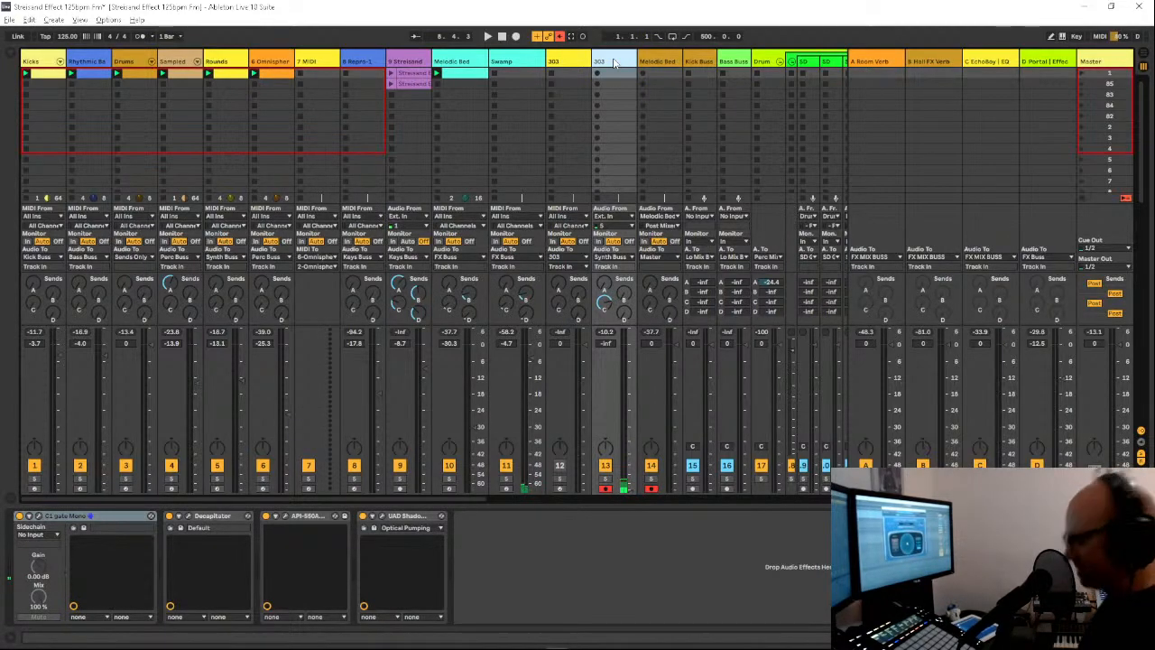
pyautogui.hotkey('ctrl', 't')
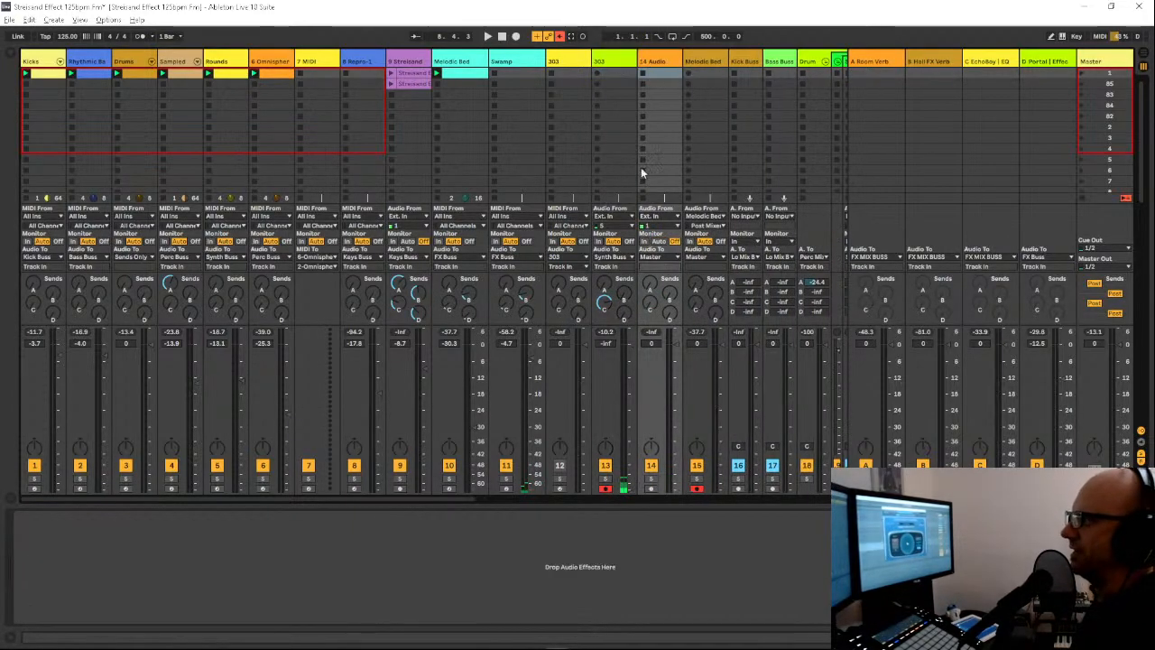
pyautogui.click(657, 217)
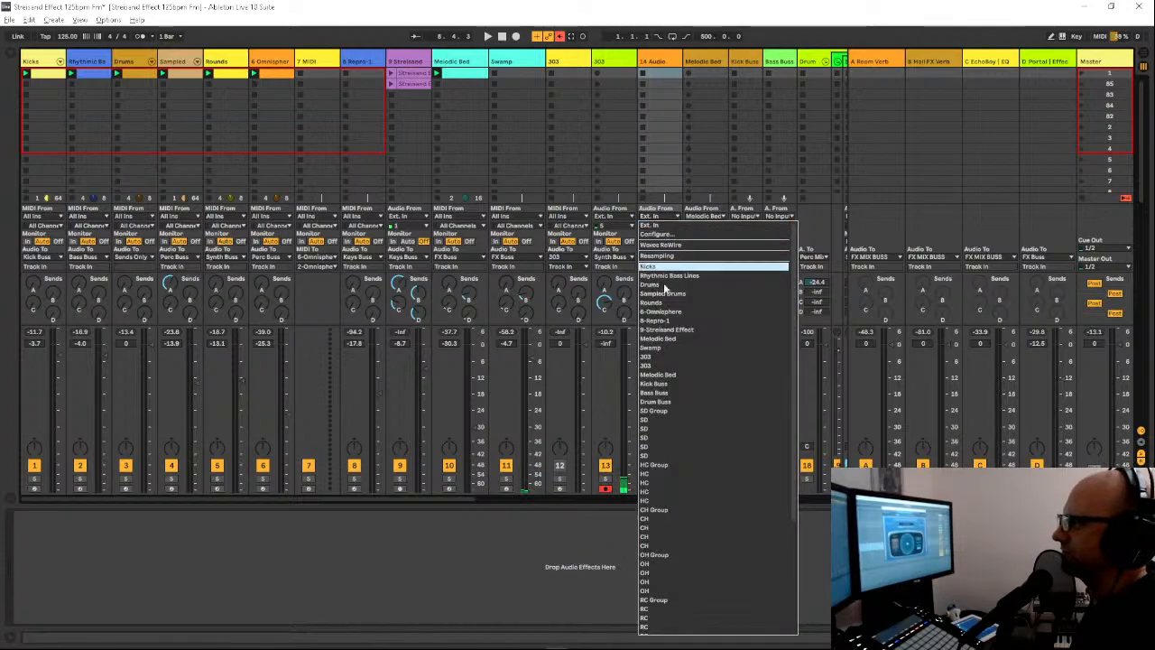
pyautogui.click(636, 267)
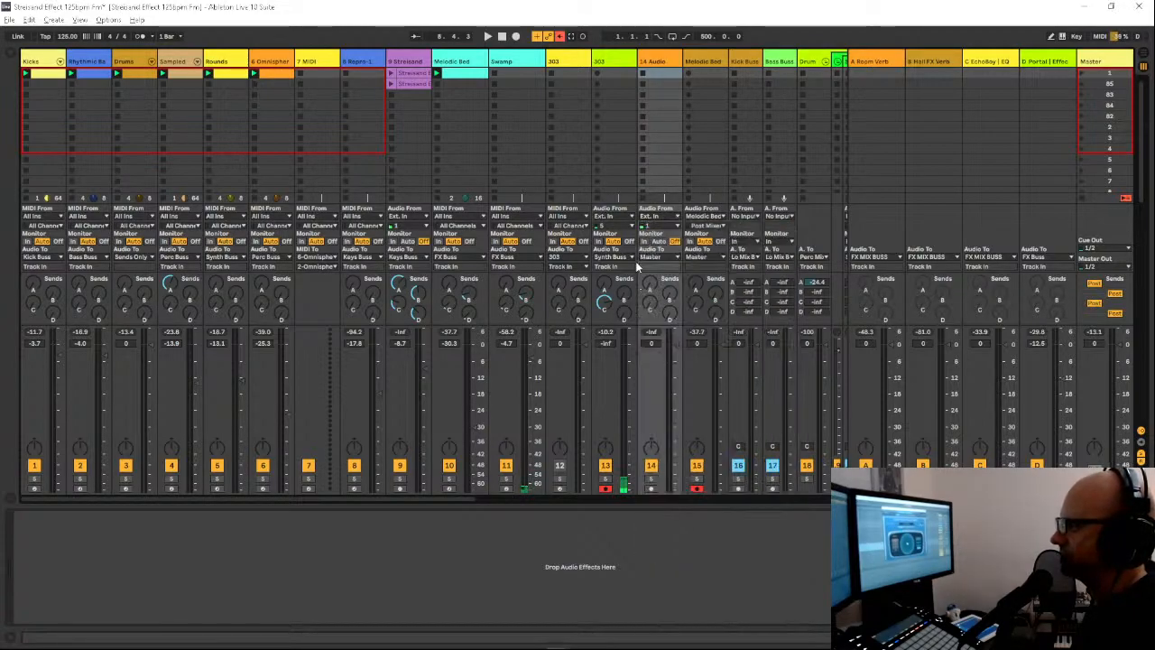
pyautogui.click(660, 225)
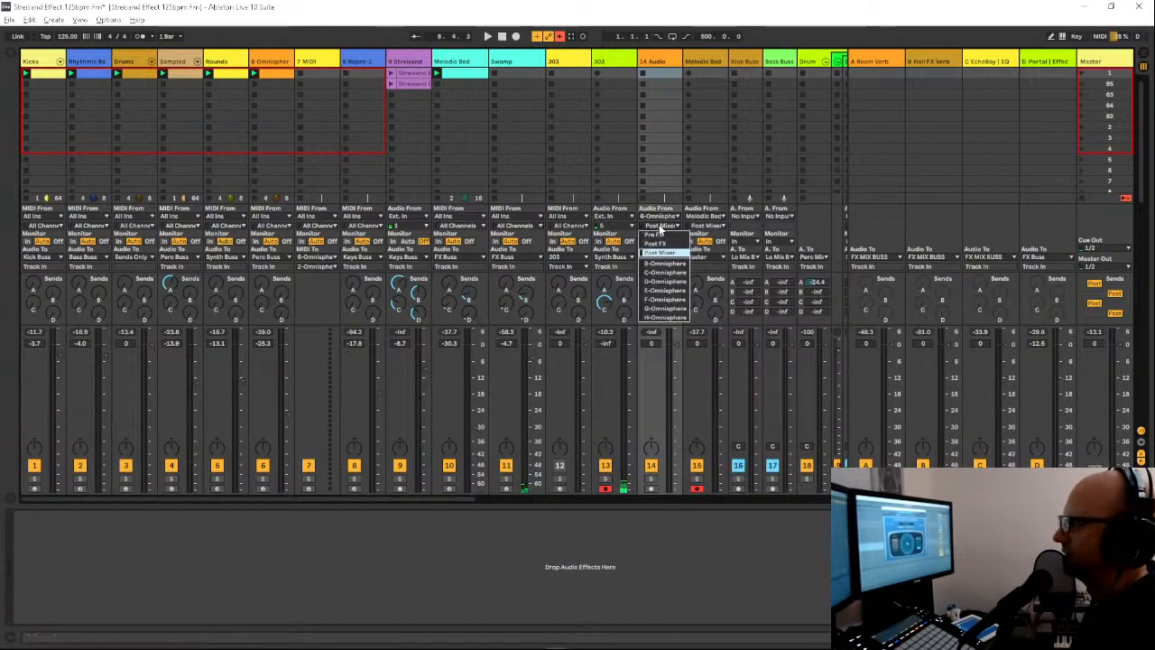
pyautogui.click(655, 271)
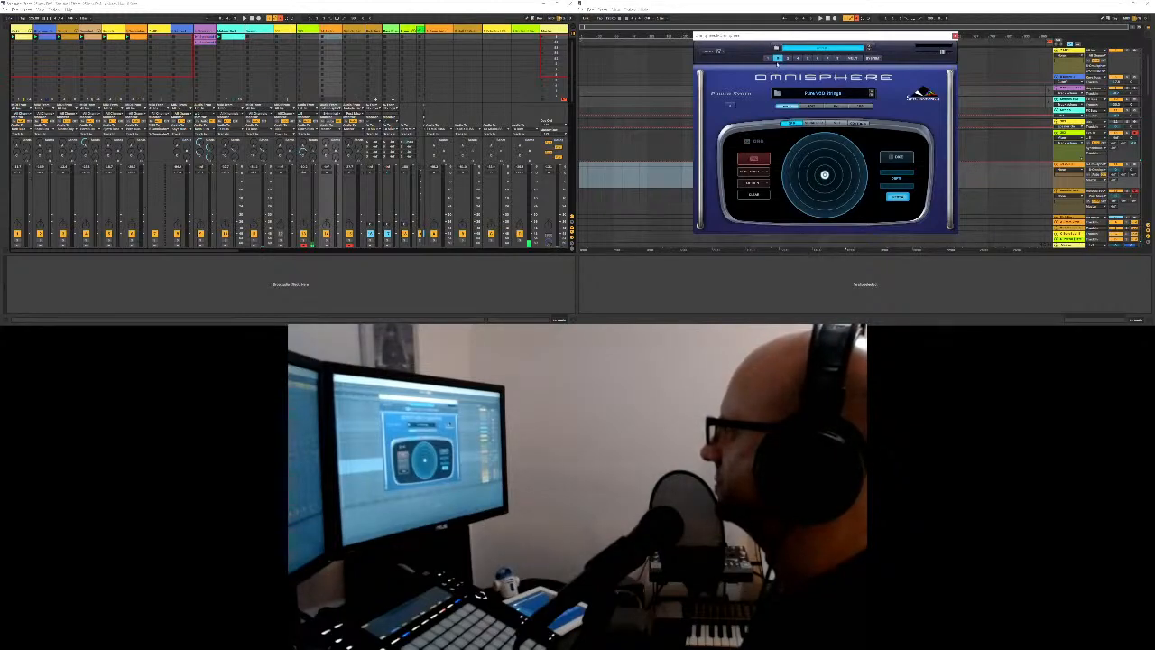
# Step: Check Omnisphere's multi page with the mixer for all parts and return to the page of part 2
pyautogui.click(852, 59)
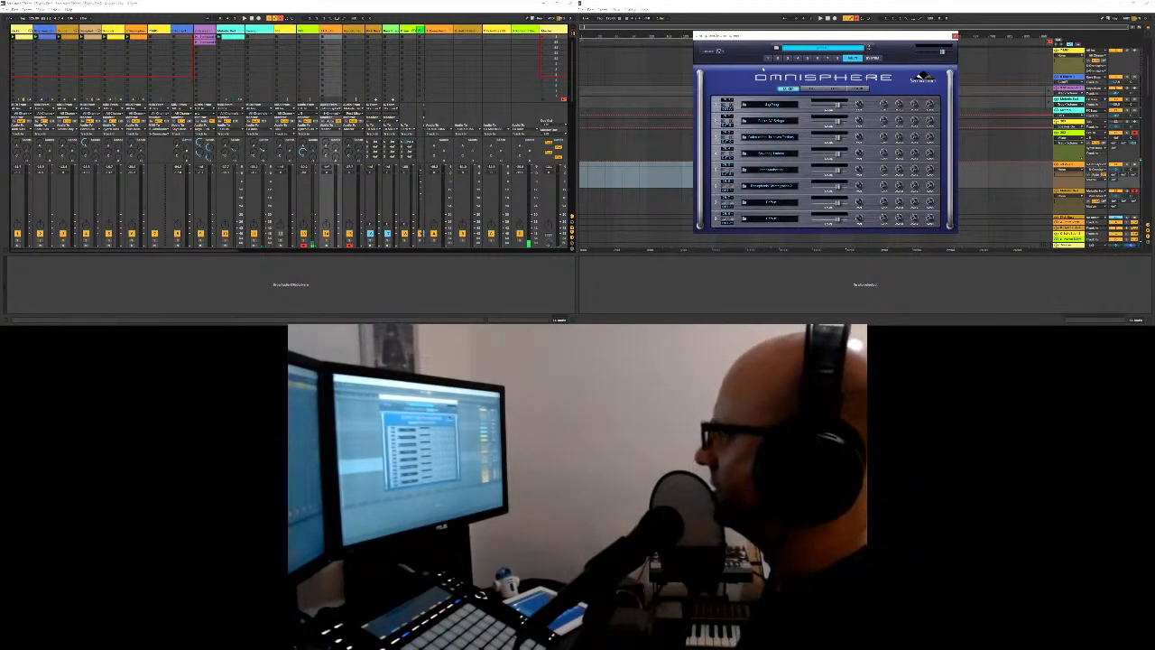
pyautogui.click(777, 59)
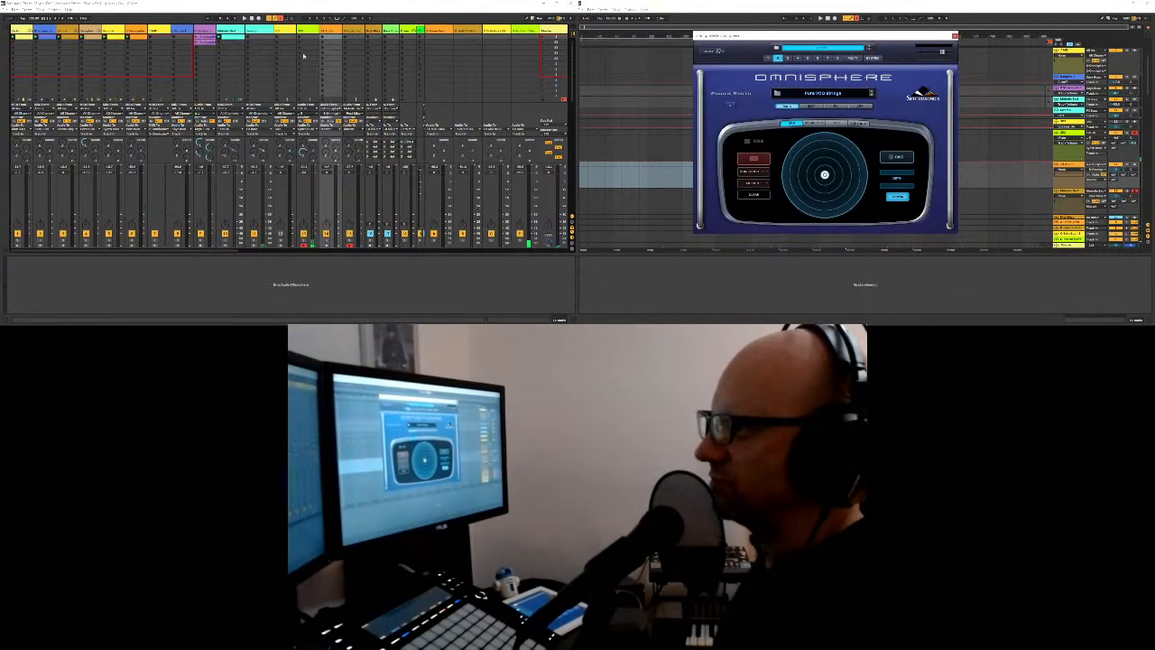
# Step: Select the 7 MIDI track and choose the output routing for the new Omnisphere audio track while the groove plays
pyautogui.click(160, 32)
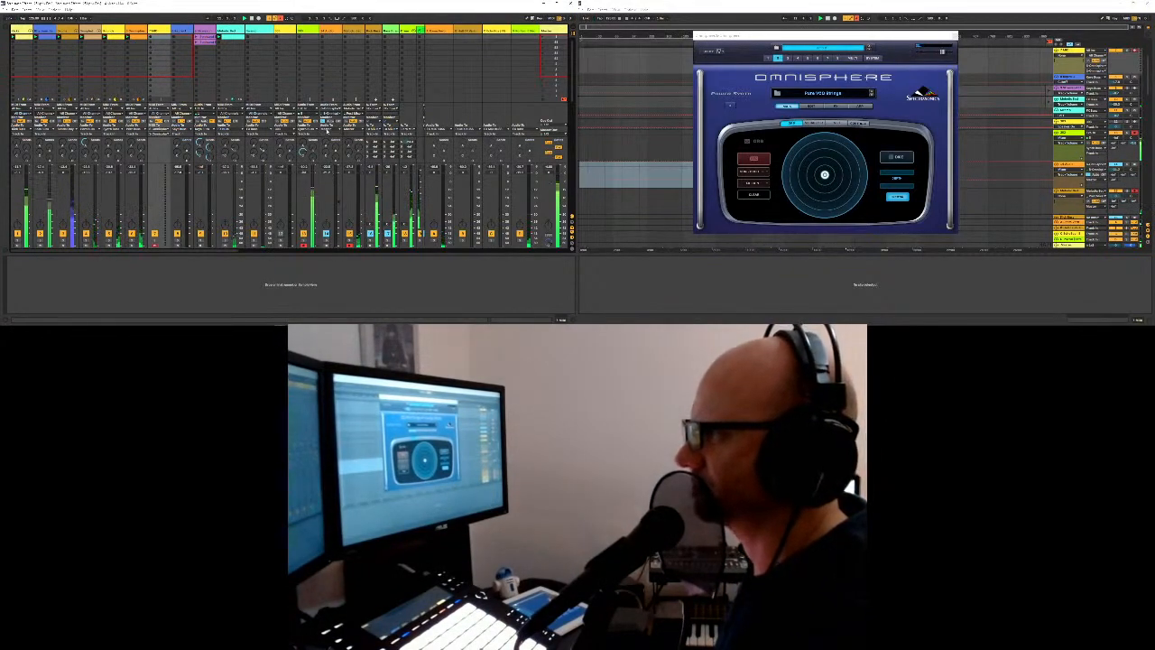
pyautogui.click(330, 125)
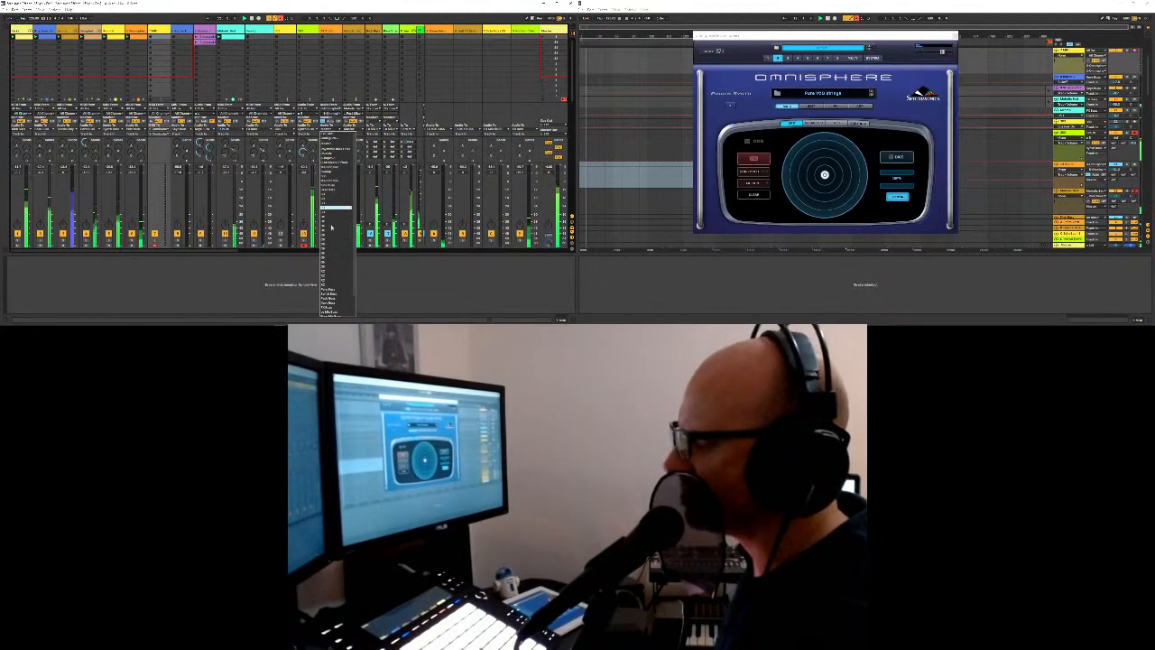
pyautogui.click(329, 279)
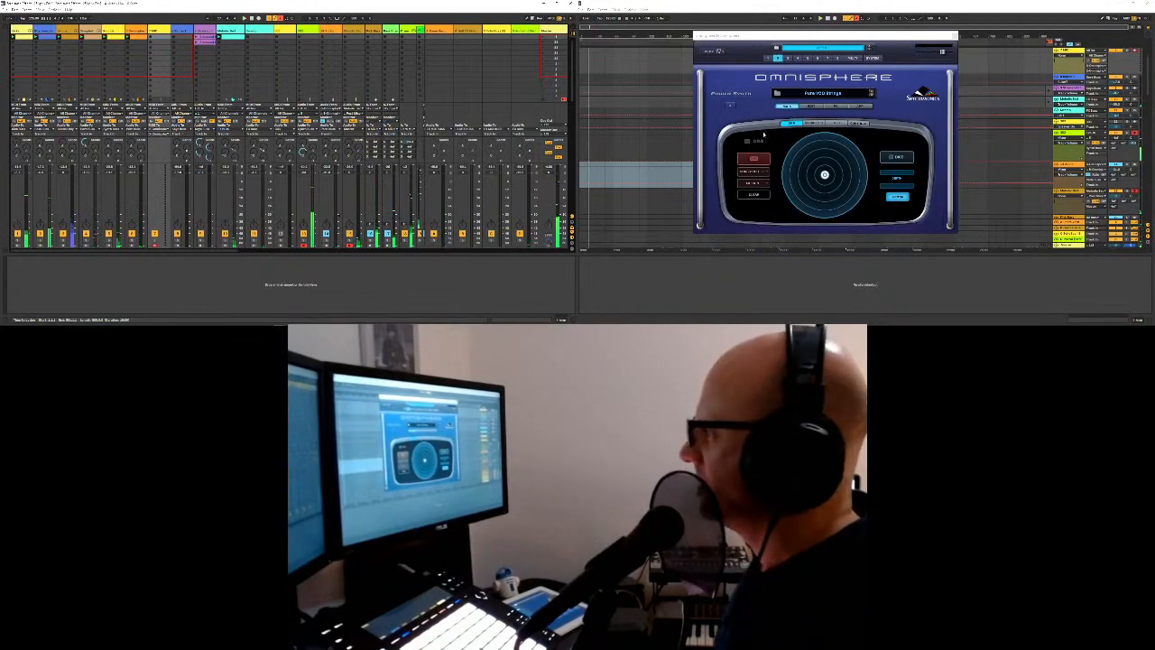
# Step: Turn on Omnisphere's Orb, sweep its puck outward, and record a melody clip in the 7 MIDI track's first slot
pyautogui.click(747, 141)
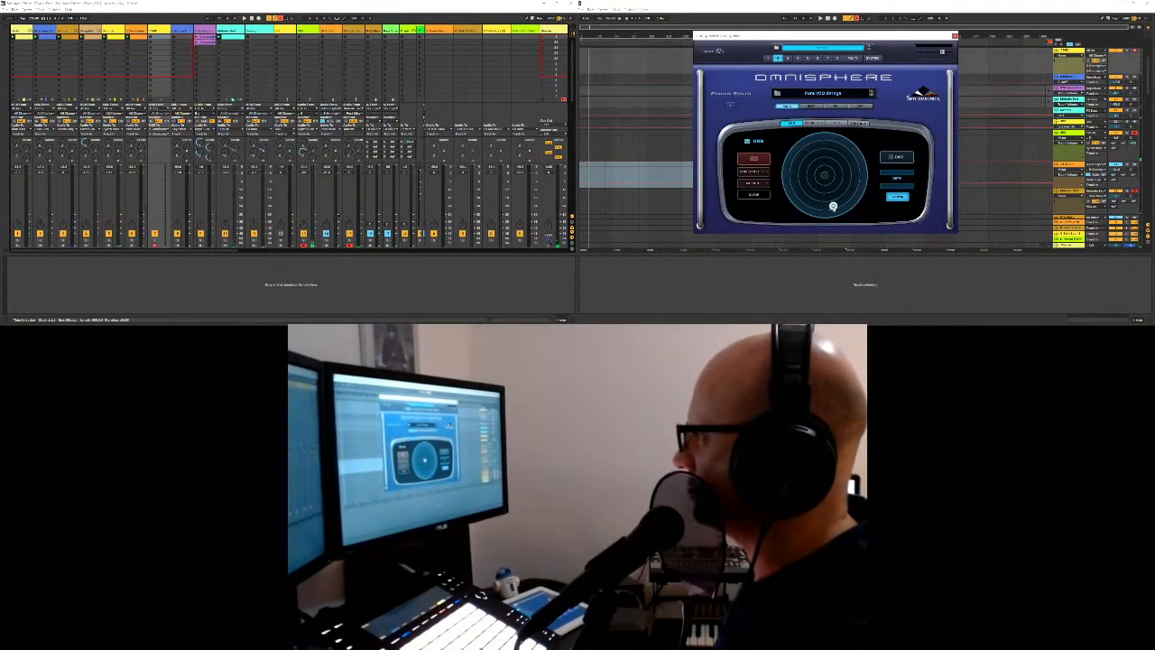
pyautogui.moveTo(833, 207); pyautogui.dragTo(787, 180)
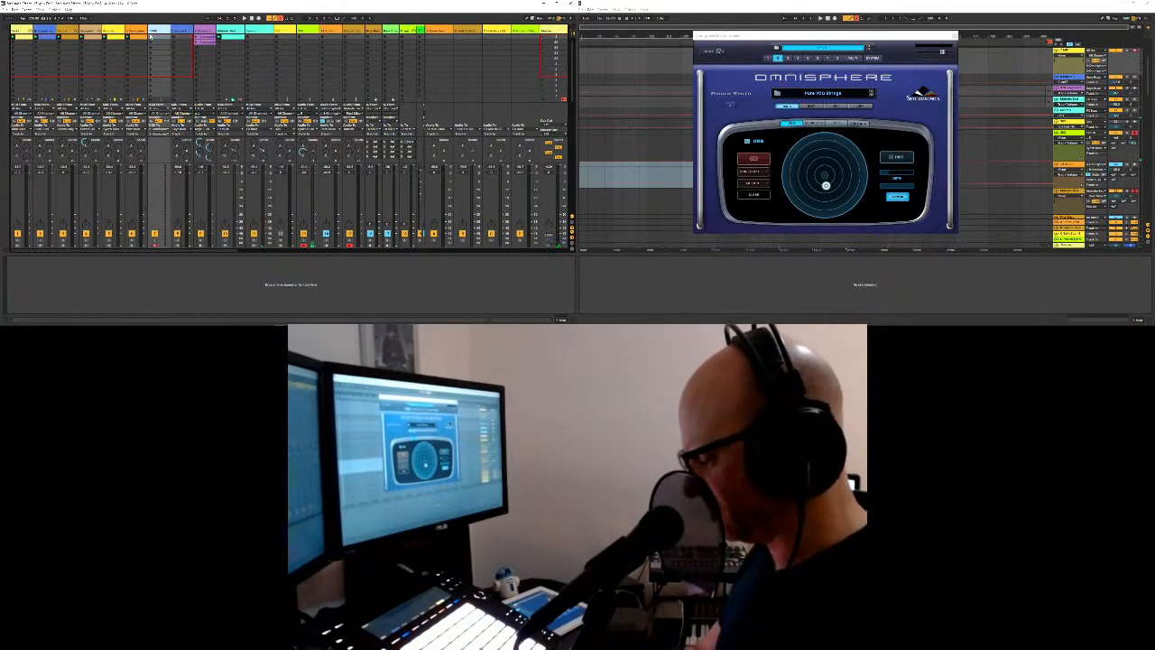
pyautogui.click(150, 37)
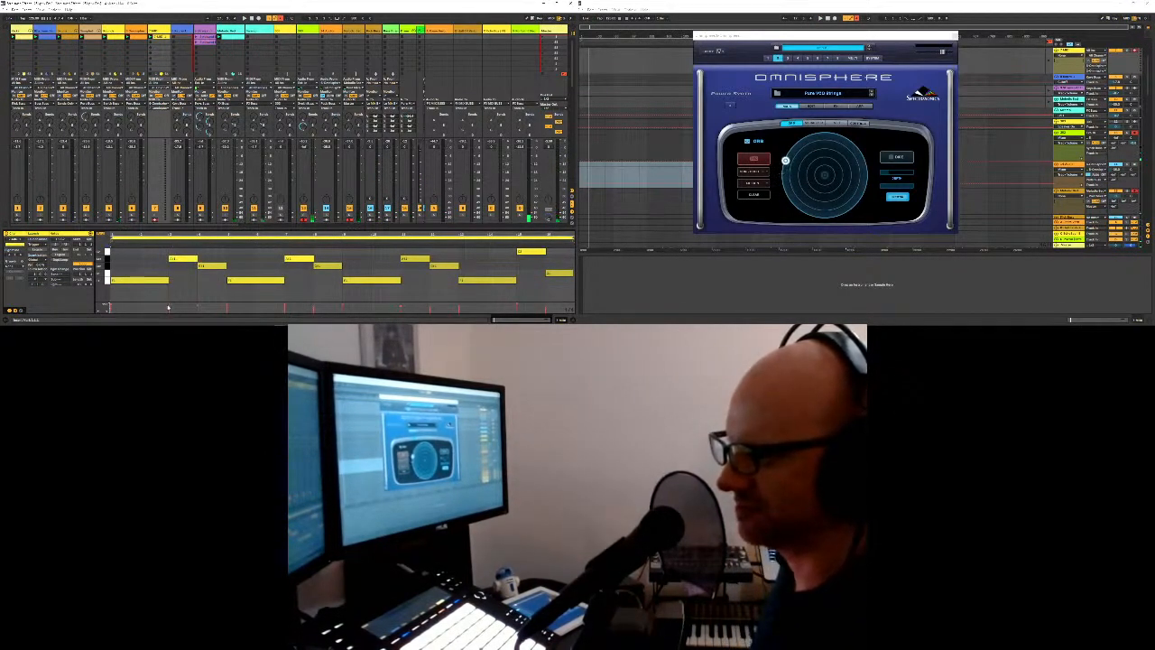
# Step: Adjust the velocities of the second, fourth, seventh and eleventh notes in the 7 MIDI clip
pyautogui.moveTo(170, 306); pyautogui.dragTo(169, 310)
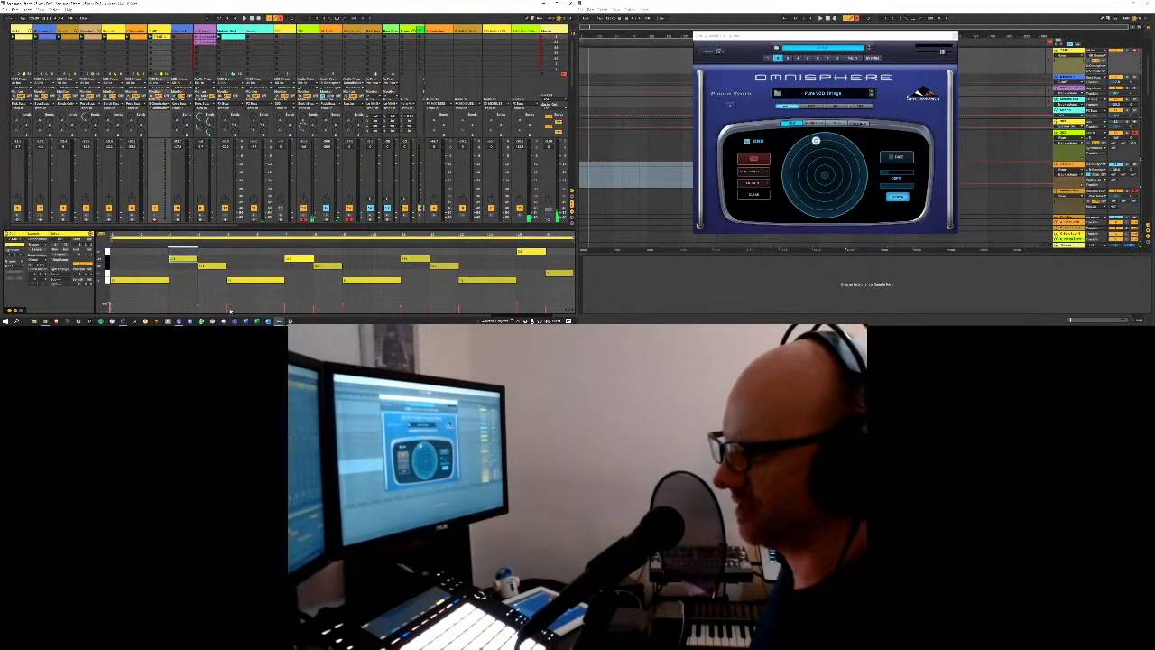
pyautogui.moveTo(226, 306); pyautogui.dragTo(343, 304)
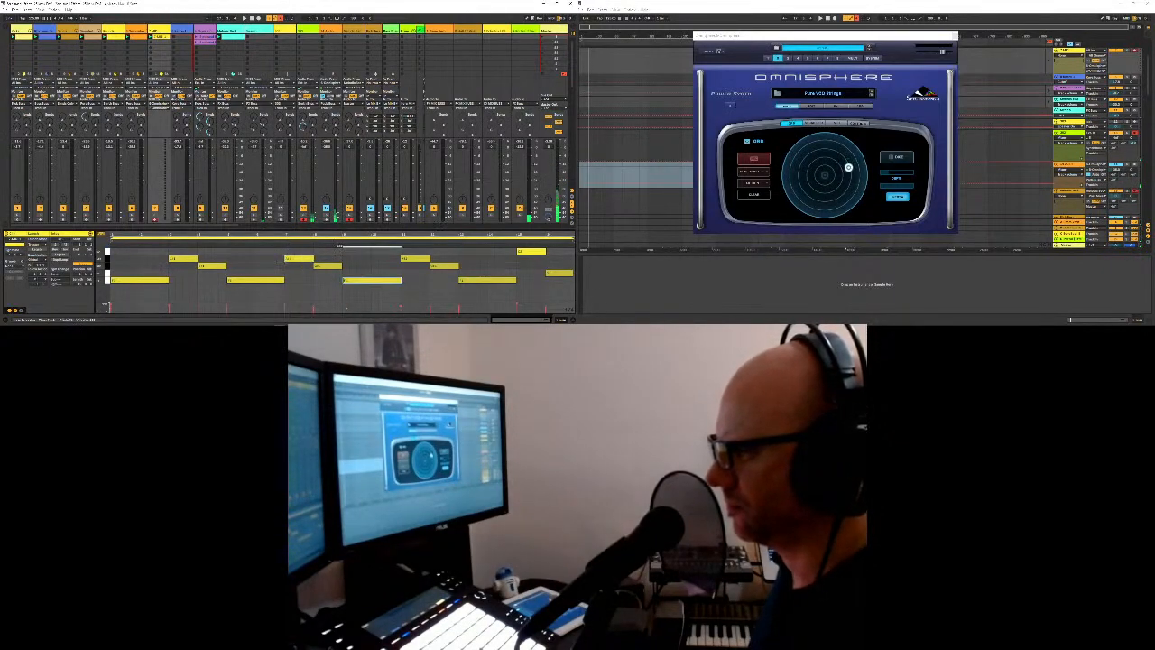
pyautogui.click(517, 307)
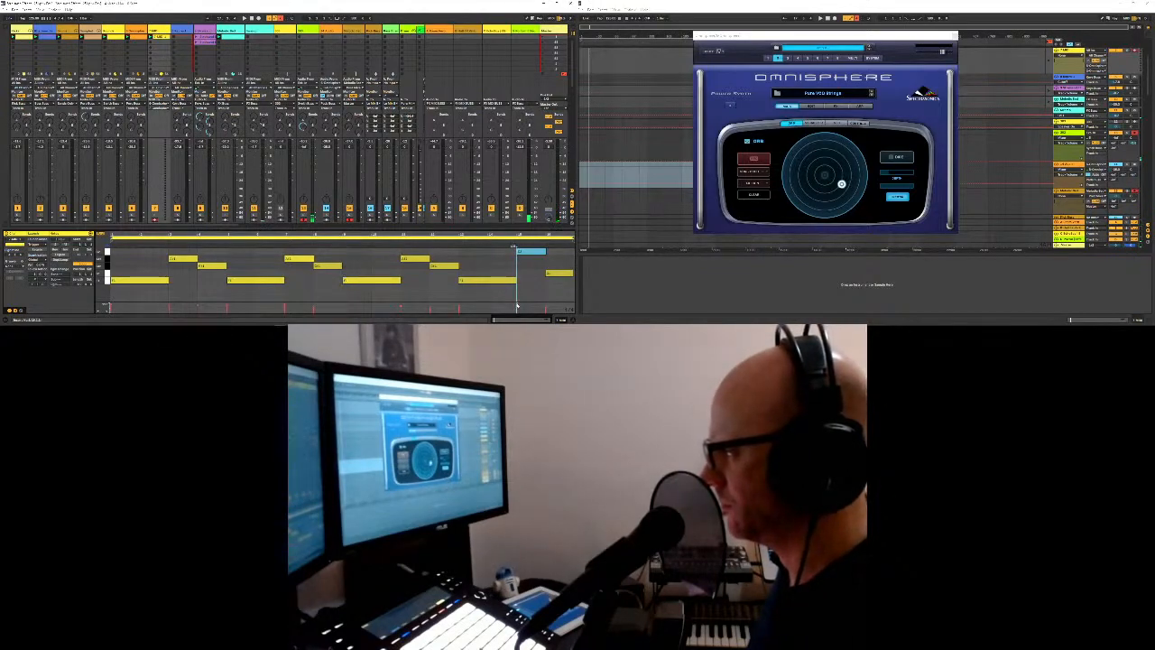
pyautogui.moveTo(517, 305); pyautogui.dragTo(517, 304)
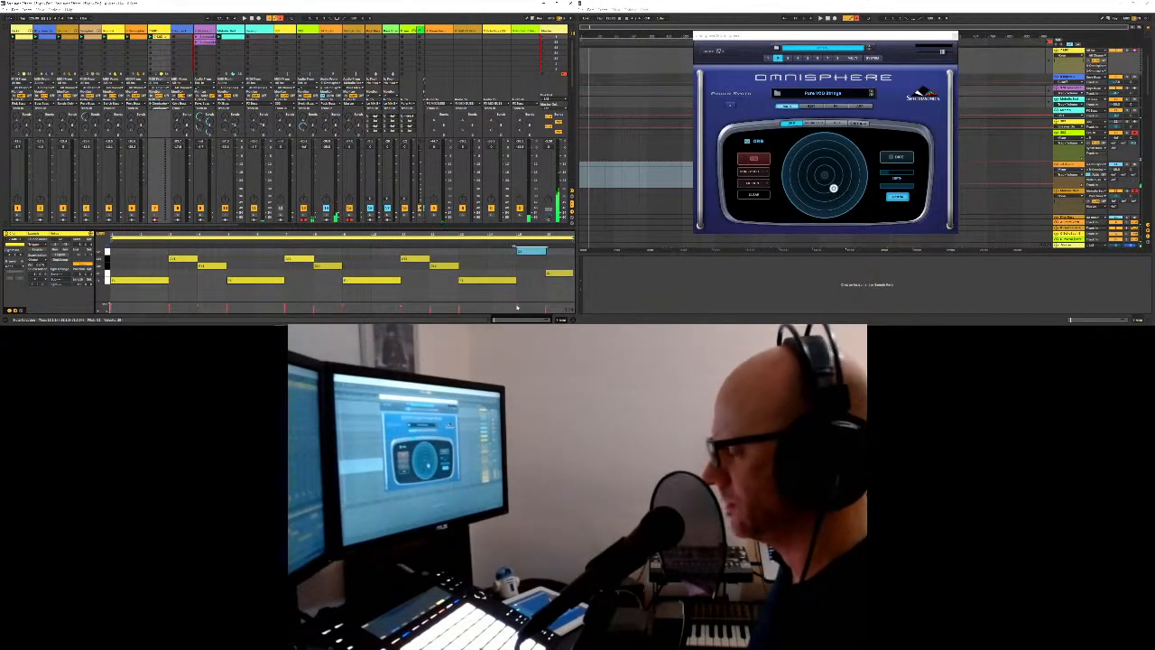
# Step: Play the groove with the 7 MIDI clip and move the Orb's puck in Omnisphere to vary the sound
pyautogui.press('space')
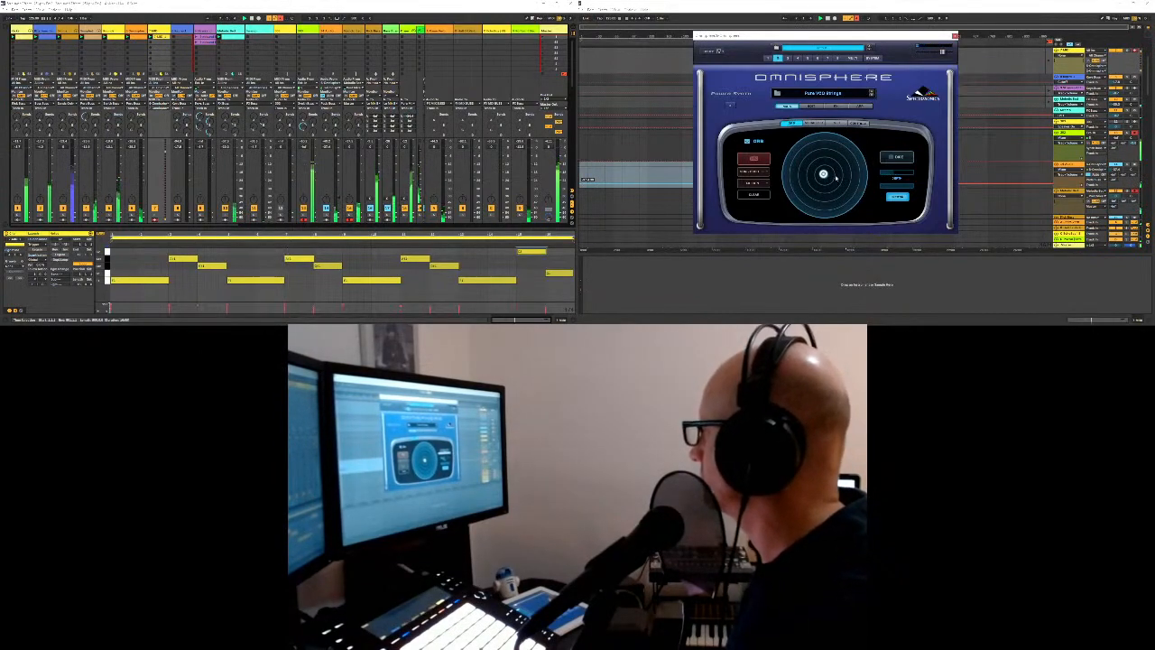
pyautogui.moveTo(817, 195); pyautogui.dragTo(799, 176)
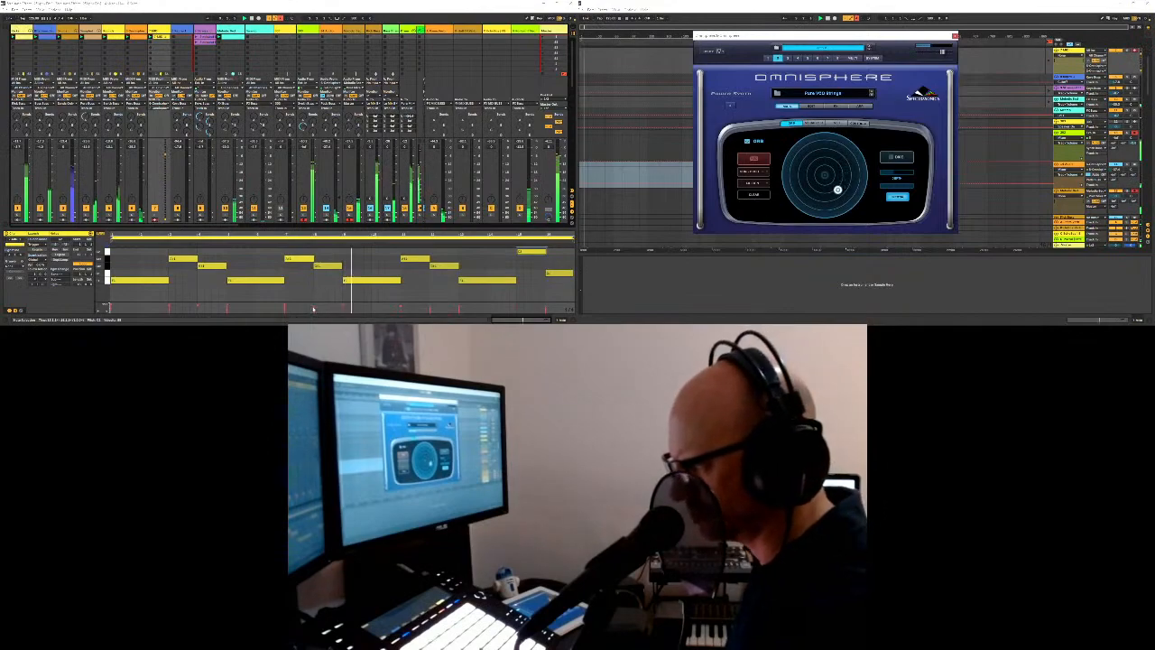
# Step: Adjust the velocities of the sixth and eighth notes in the 7 MIDI clip and enlarge the velocity lane
pyautogui.moveTo(314, 308); pyautogui.dragTo(314, 312)
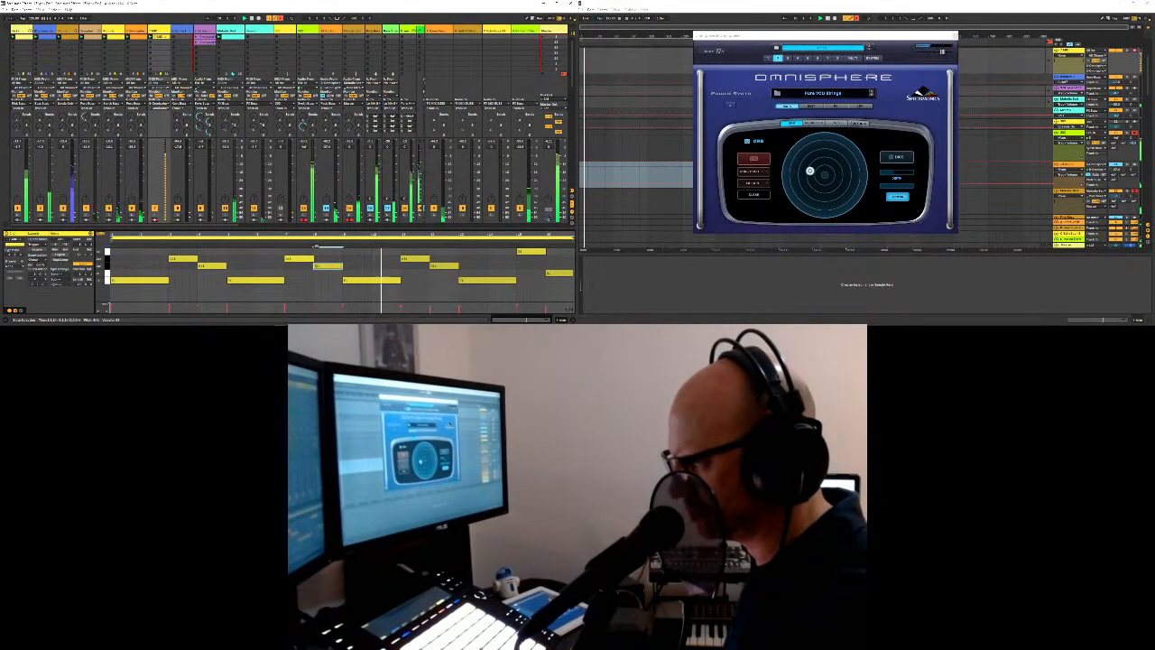
pyautogui.click(400, 308)
pyautogui.click(405, 308)
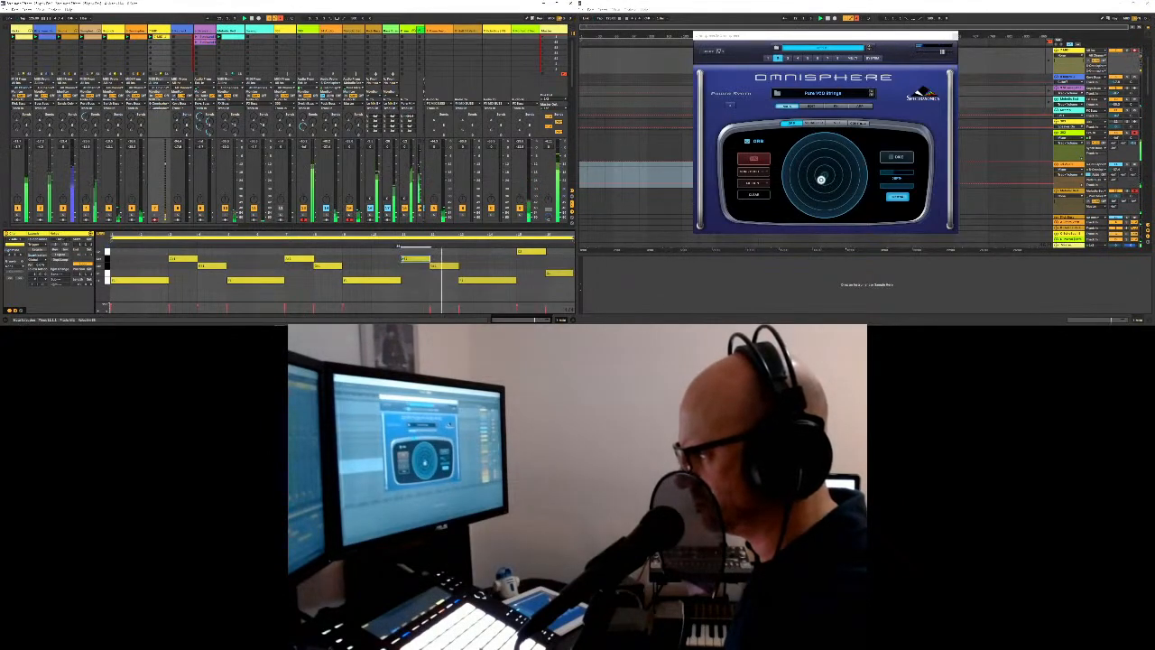
pyautogui.moveTo(407, 302); pyautogui.dragTo(407, 266)
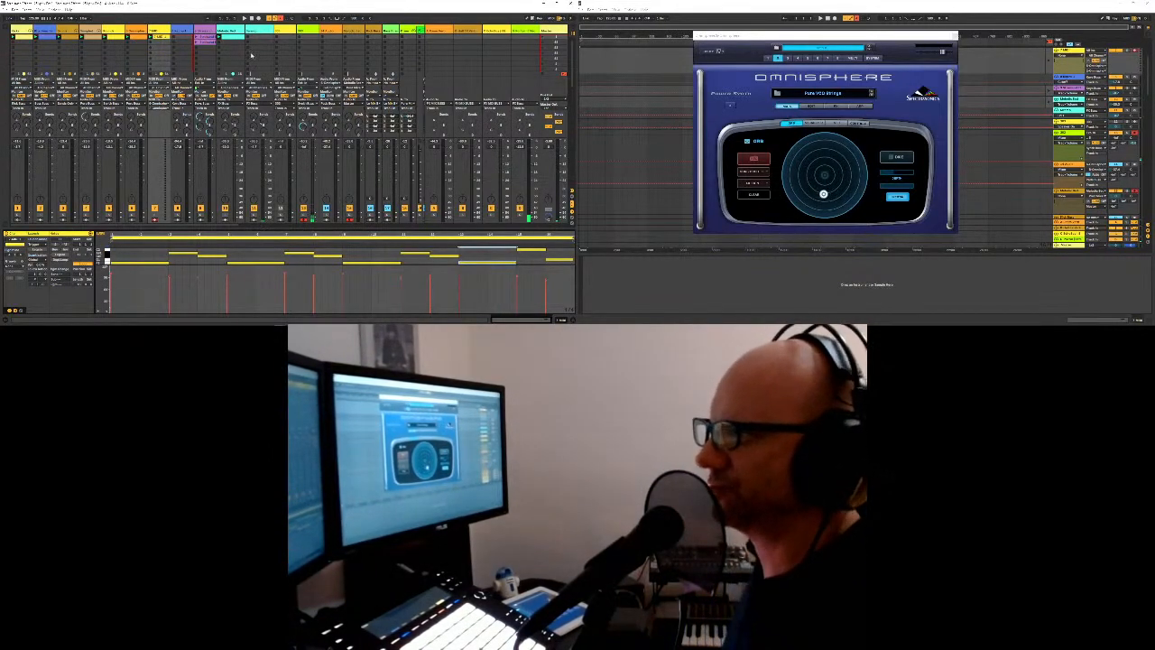
# Step: Select the 8 Repro-1 track
pyautogui.click(176, 37)
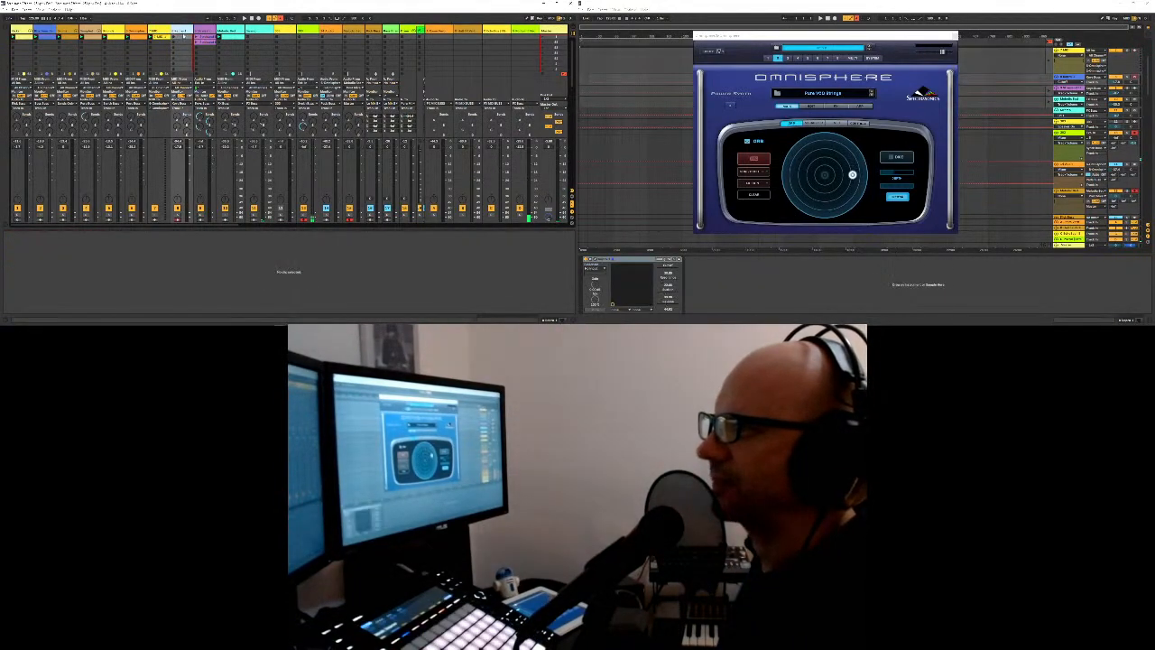